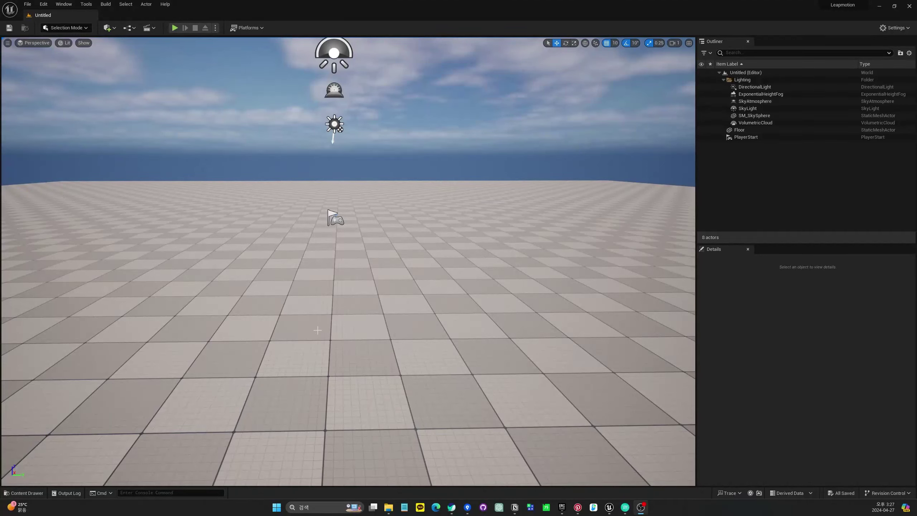
Browse the Content Drawer's plugin folders to open Ultraleap Tracking Plugin Content's PoseDetection folder
left_click(41, 496)
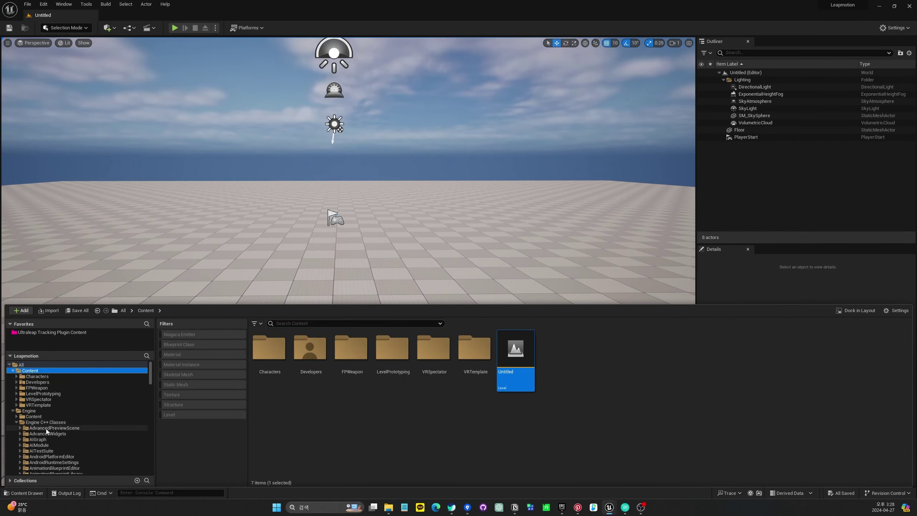
left_click_drag(148, 397, 143, 474)
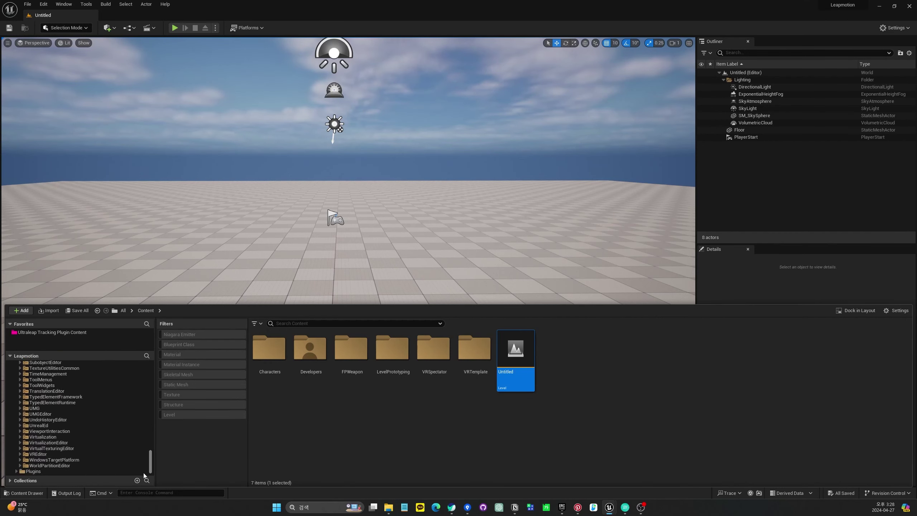
left_click(31, 472)
left_click(16, 471)
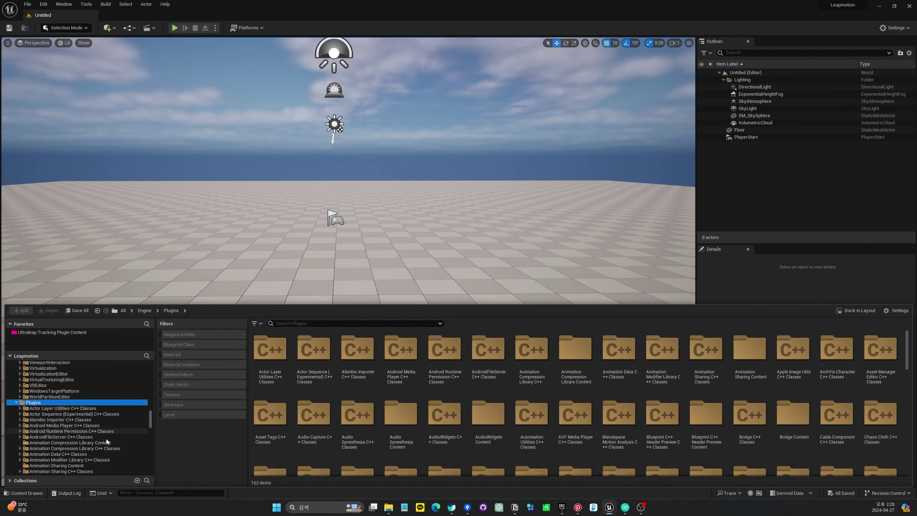
scroll(83, 433, "down", 3)
left_click_drag(151, 428, 150, 465)
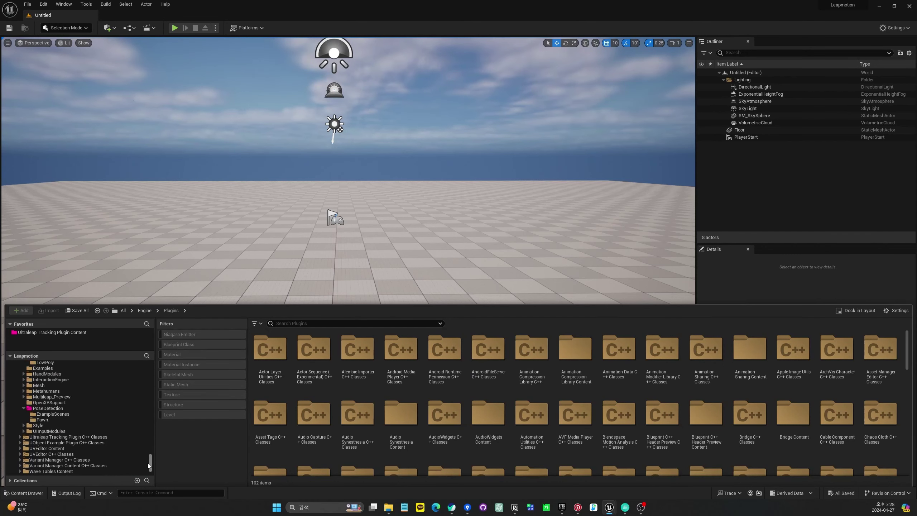
left_click(50, 412)
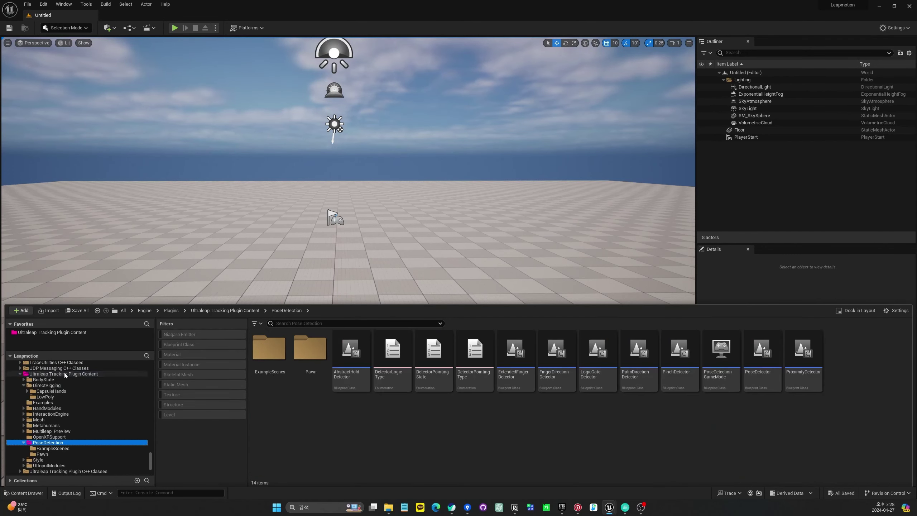
left_click(65, 374)
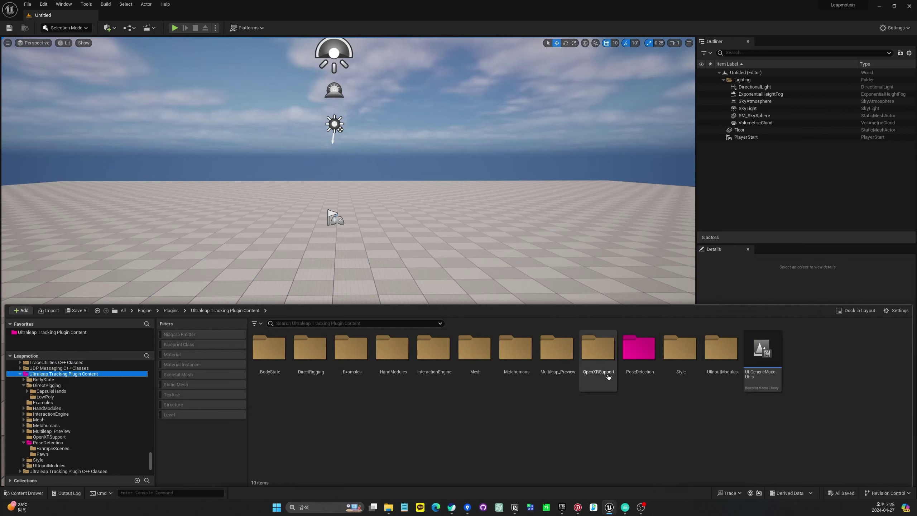
double_click(649, 383)
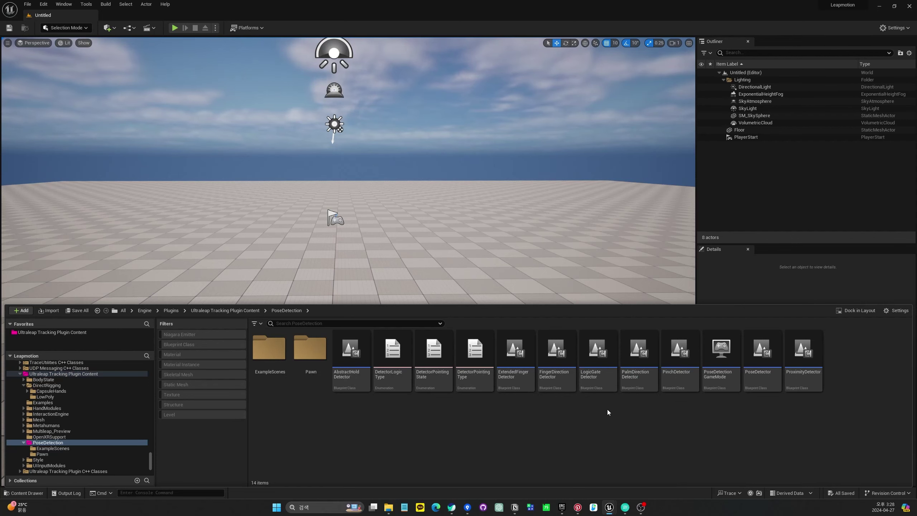
Bring the Content Drawer back and return to the Ultraleap Tracking Plugin Content folder
right_click_drag(325, 217, 311, 202)
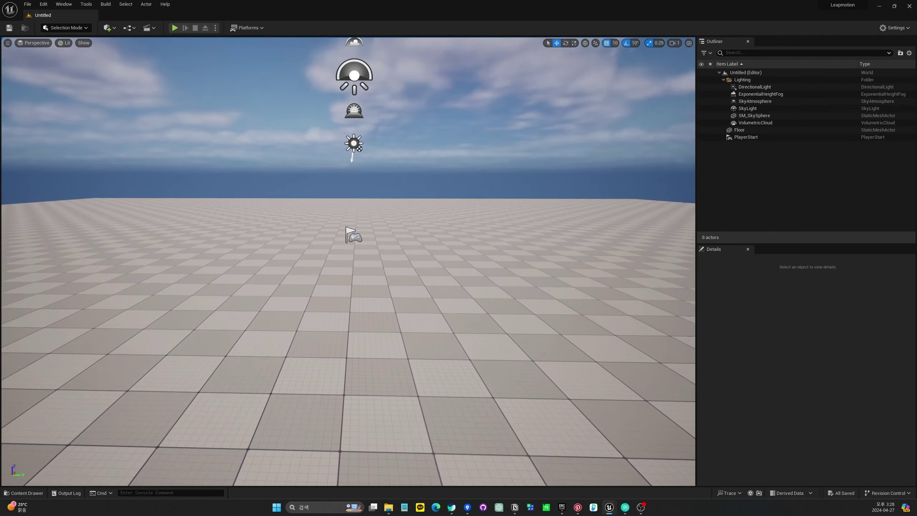
key("ctrl+space")
left_click_drag(151, 466, 159, 372)
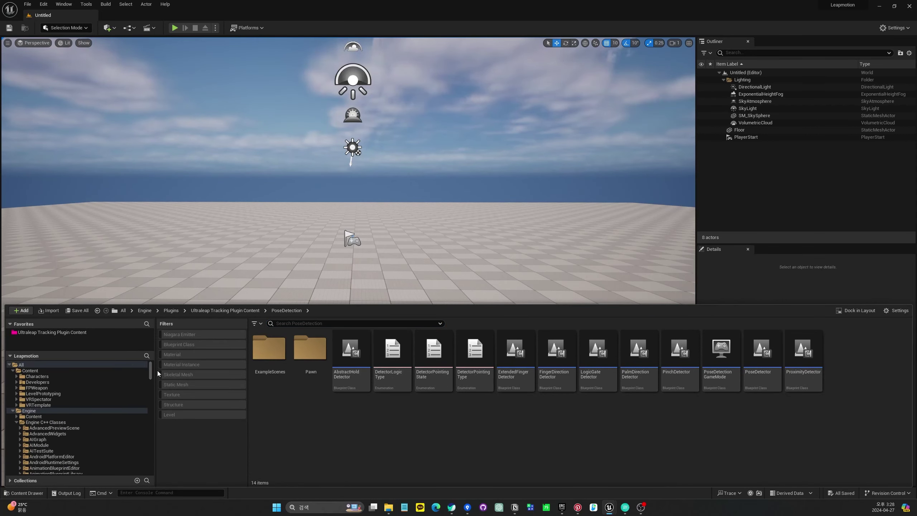
left_click(17, 422)
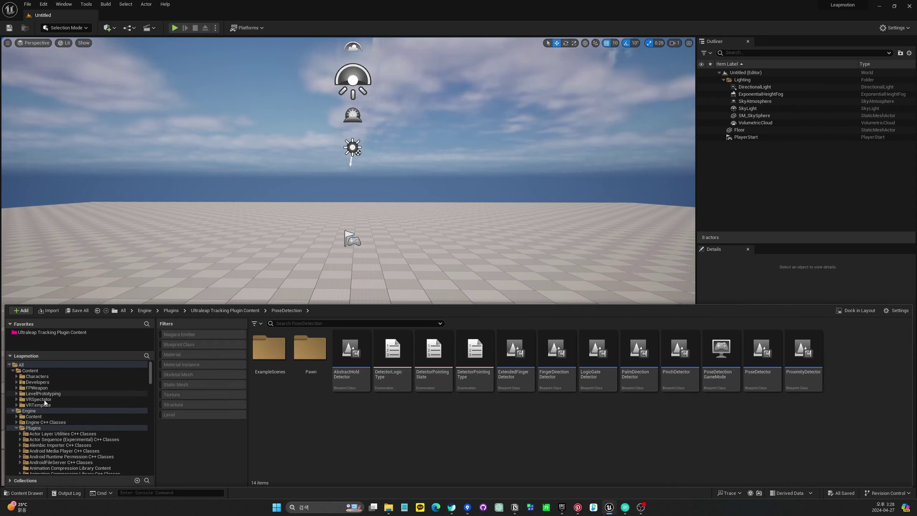
left_click(30, 371)
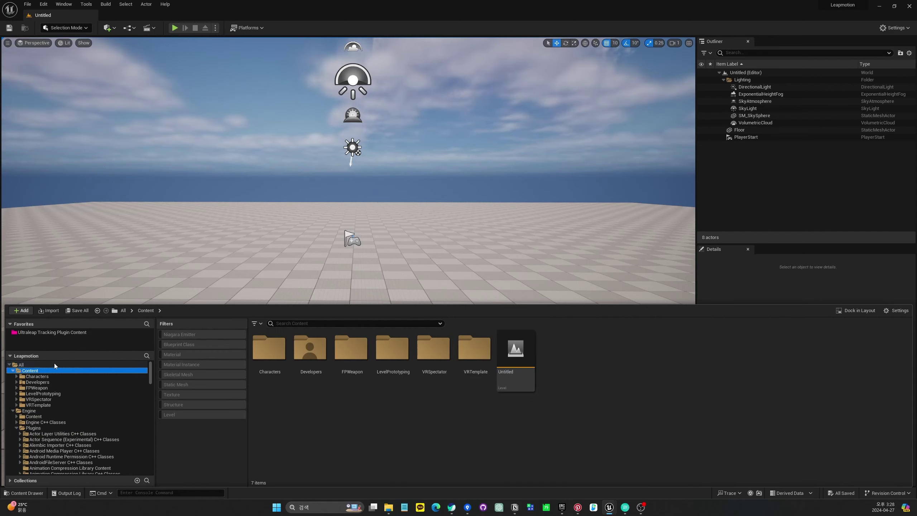
left_click(51, 332)
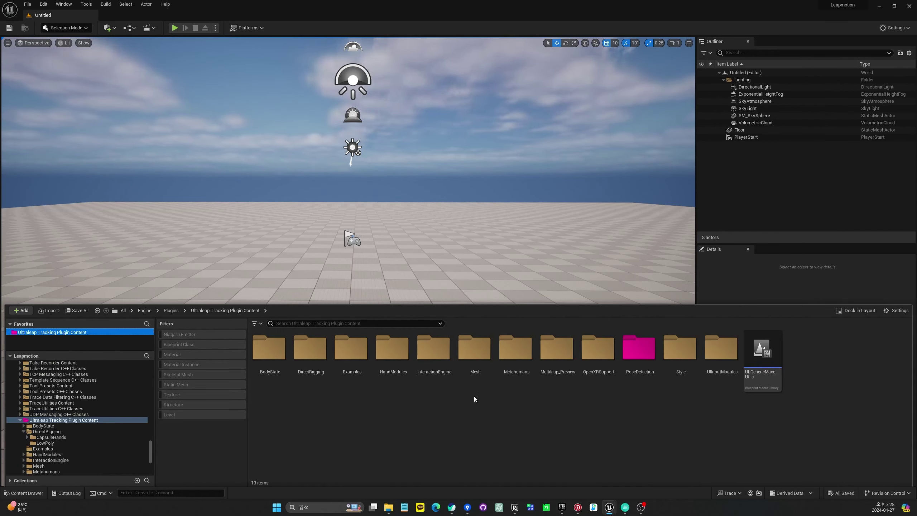
Go to DirectRigging > LowPoly and drag LeapLowPolyHand onto the project's Content folder
left_click(349, 374)
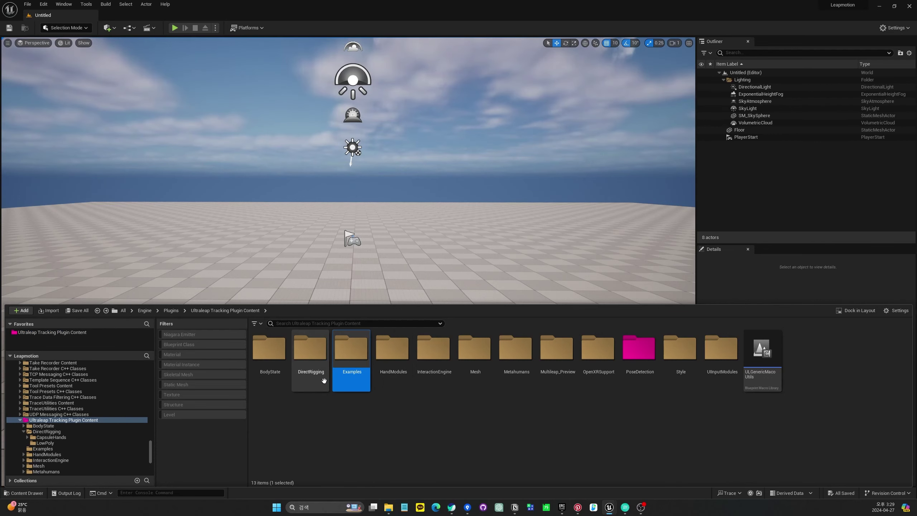
double_click(312, 378)
left_click(321, 386)
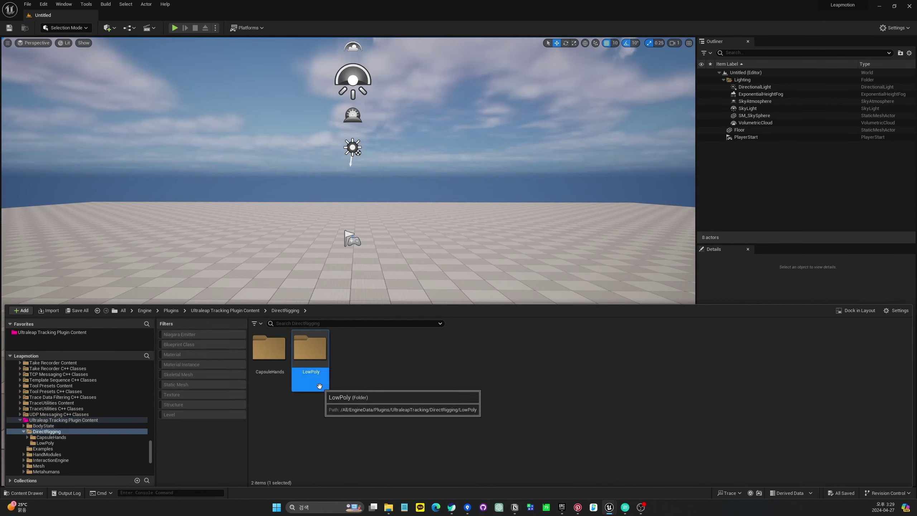
double_click(321, 387)
left_click_drag(151, 447, 150, 366)
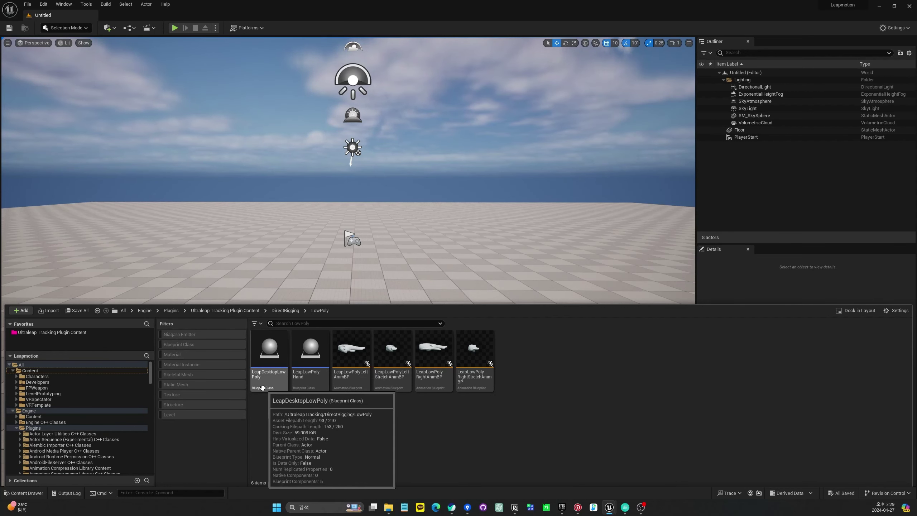
left_click_drag(317, 377, 39, 370)
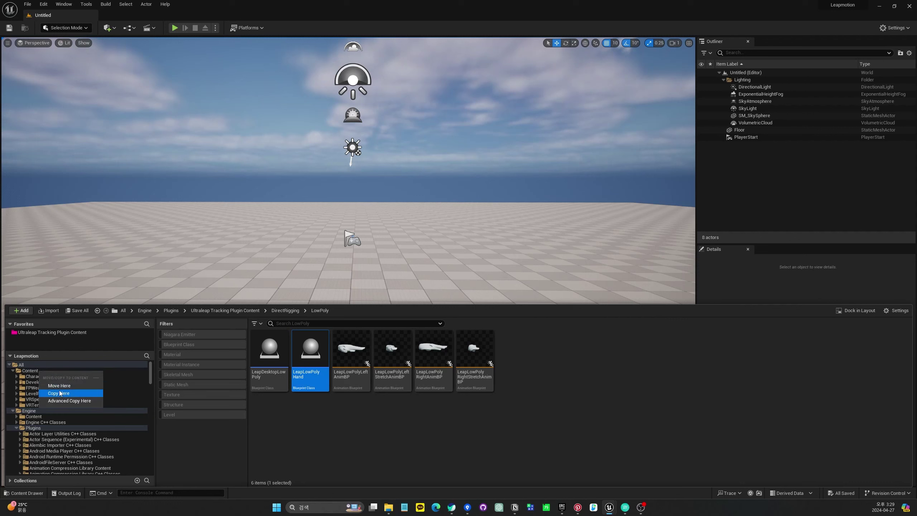
Copy LeapLowPolyHand into Content and create a new folder named My
left_click(60, 392)
right_click(358, 401)
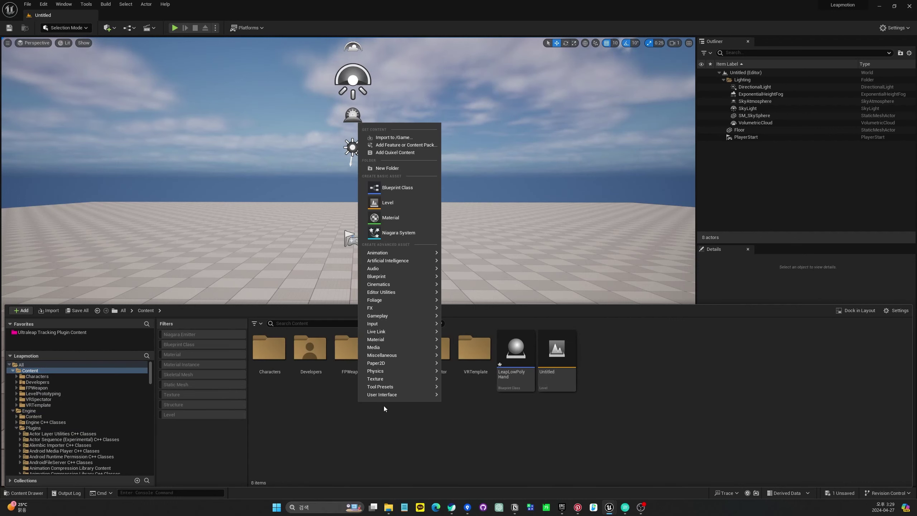
left_click(395, 169)
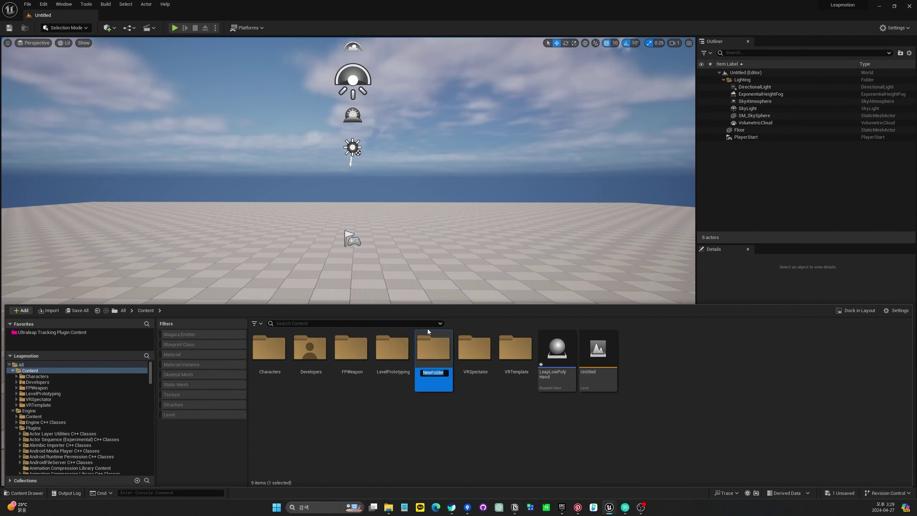
type("My")
key("Return")
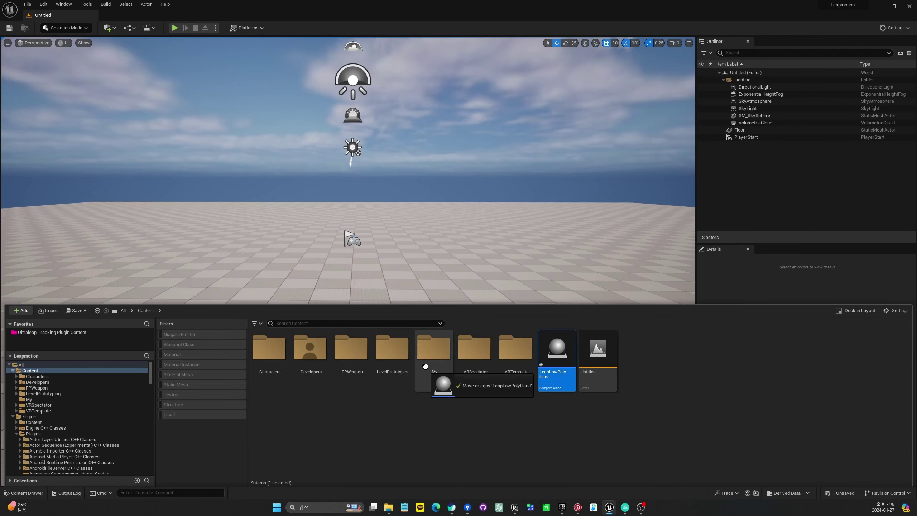
Move the copied LeapLowPolyHand blueprint into the My folder and open that folder
left_click_drag(544, 370, 431, 372)
left_click(446, 378)
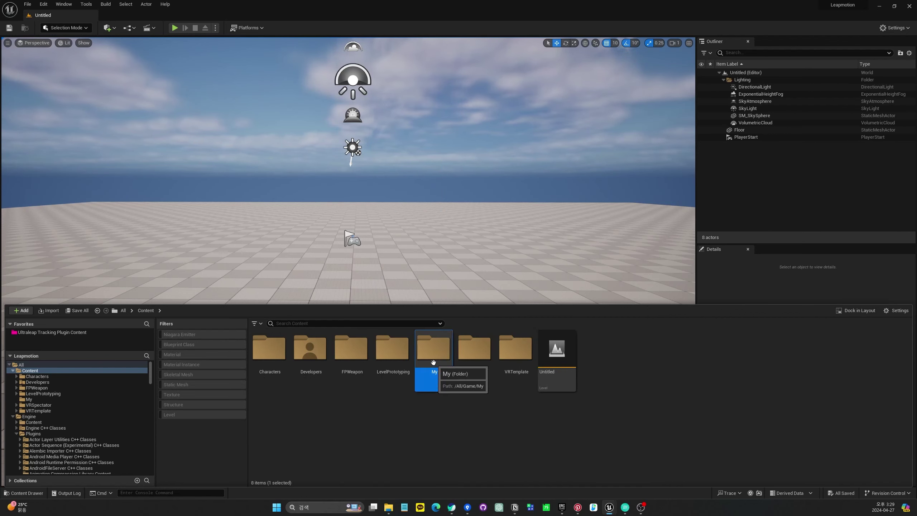
double_click(440, 358)
Rename the blueprint to MyLeapLowPolyHand and open it in the blueprint editor
key("F2")
key("Home")
type("My")
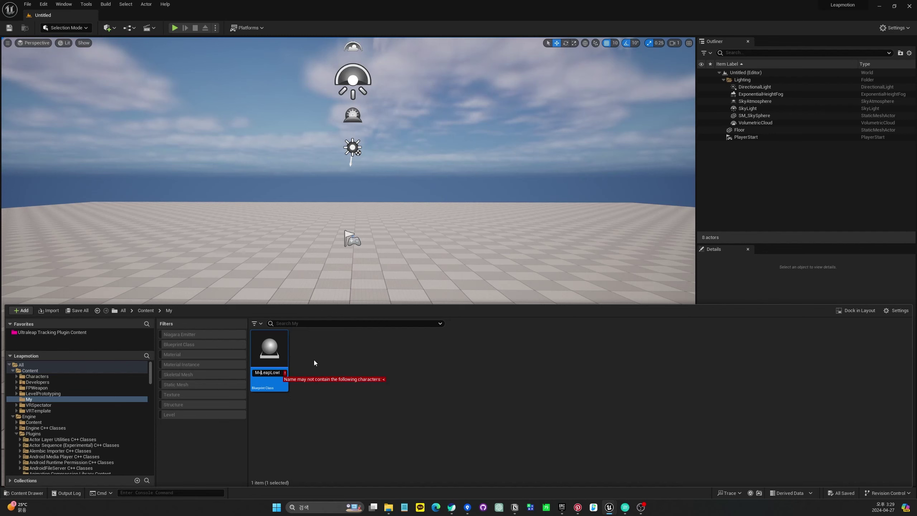
key("Return")
double_click(269, 361)
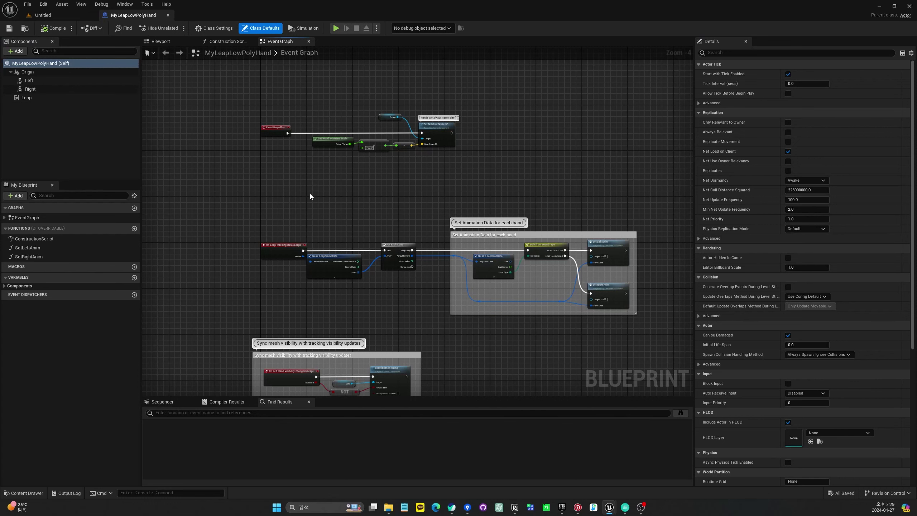
Add an ExtendedFingerDetector component (Check Pose Period 0.1) and switch to the Construction Script graph
right_click_drag(310, 196, 335, 225)
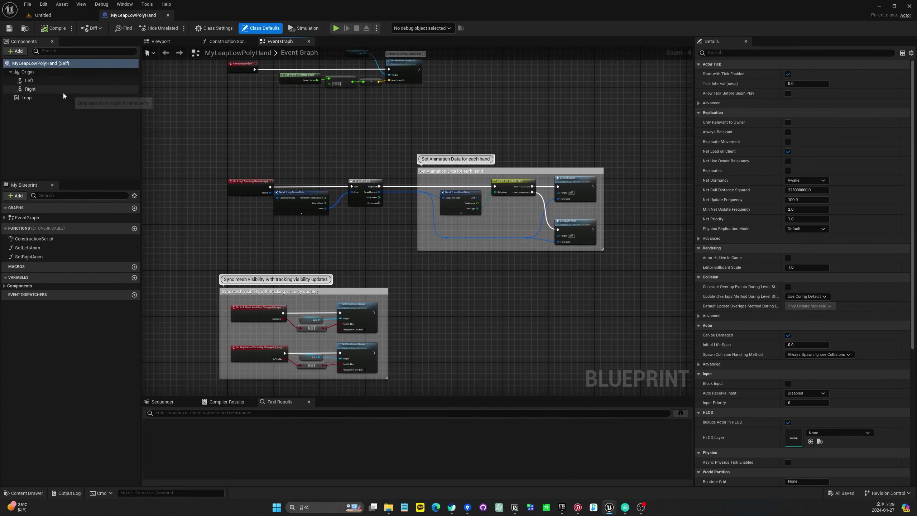
left_click(15, 52)
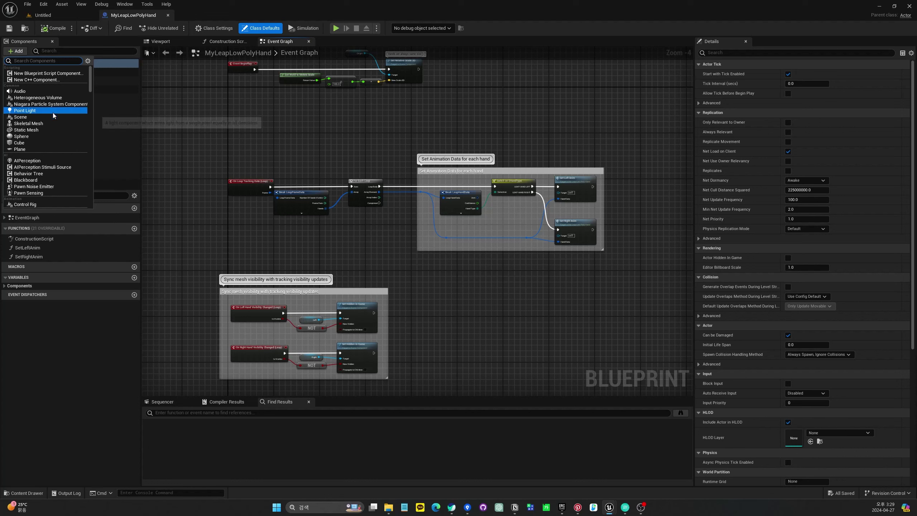
left_click(81, 91)
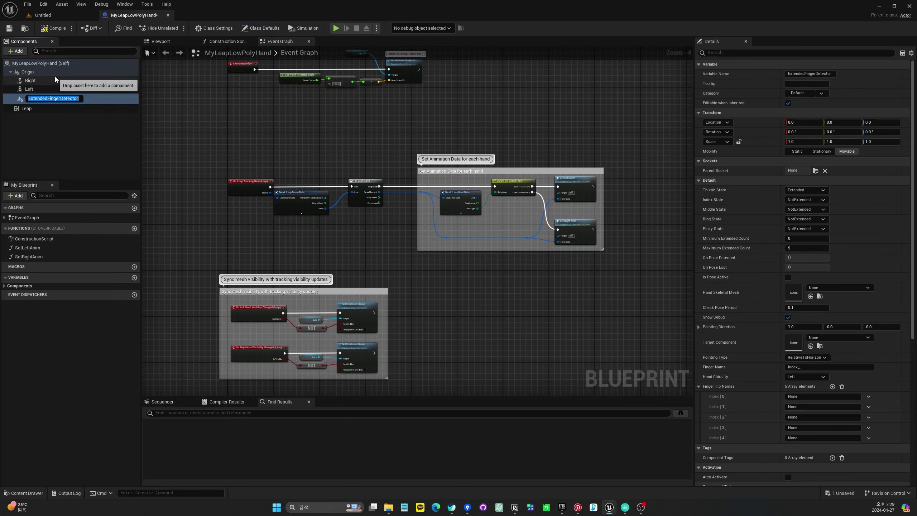
left_click(54, 75)
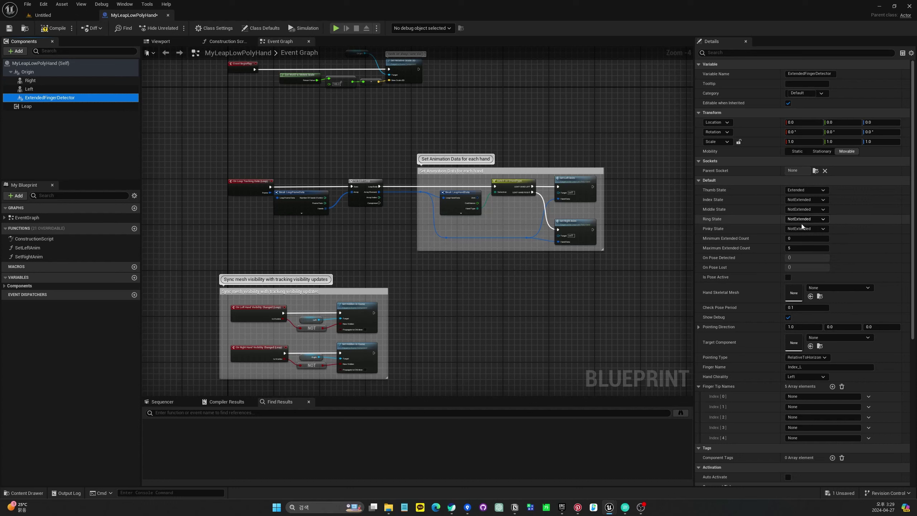
scroll(802, 248, "down", 5)
scroll(801, 299, "up", 4)
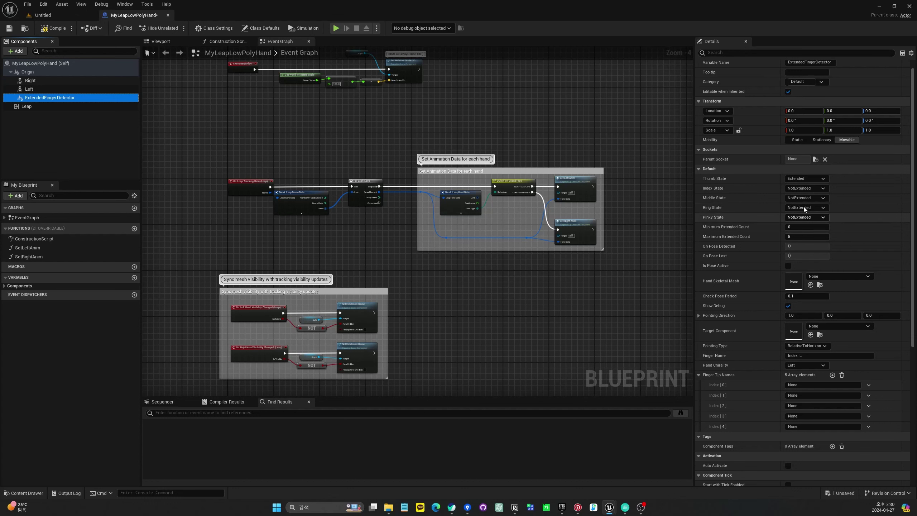
scroll(794, 268, "down", 1)
scroll(794, 267, "down", 1)
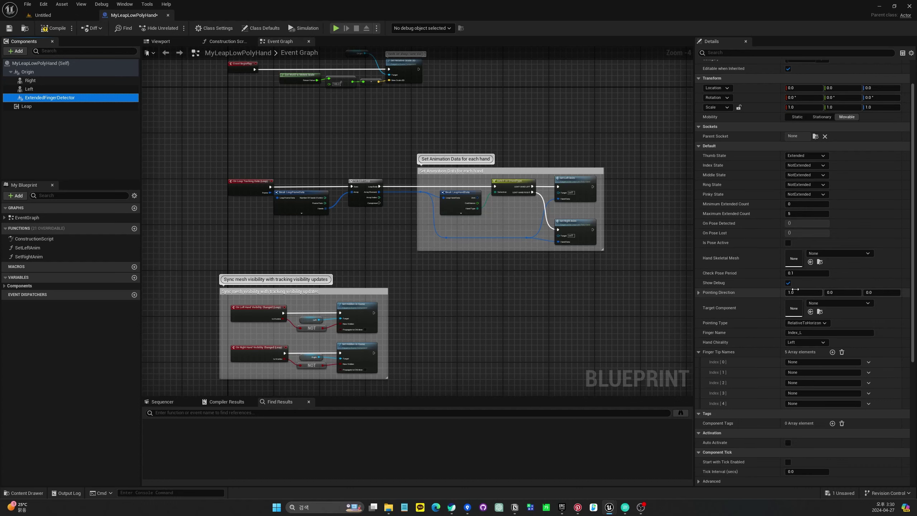
left_click(229, 43)
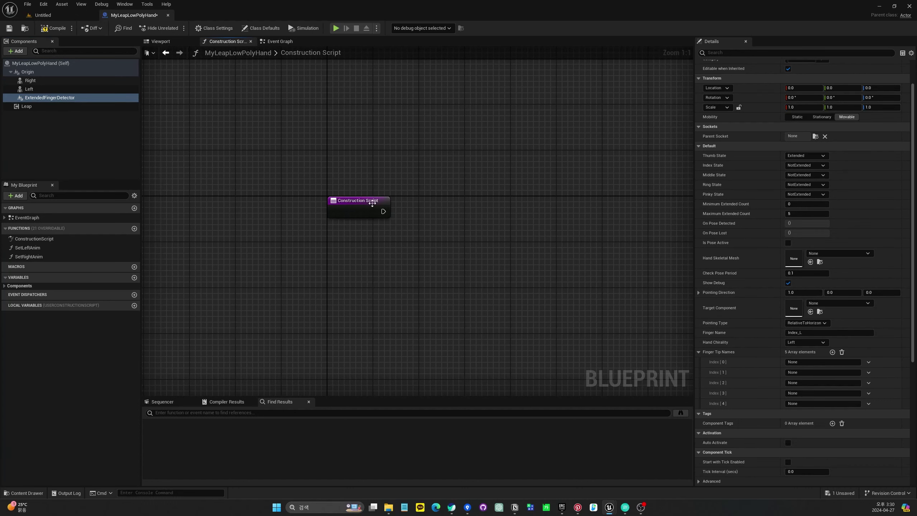
Place an ExtendedFingerDetector reference with a SET Hand Skeletal Mesh node in the Construction Script
right_click_drag(280, 201, 211, 186)
mouse_move(60, 101)
left_mouse_down()
mouse_move(258, 234)
mouse_move(311, 245)
left_mouse_up()
left_click_drag(376, 252, 343, 268)
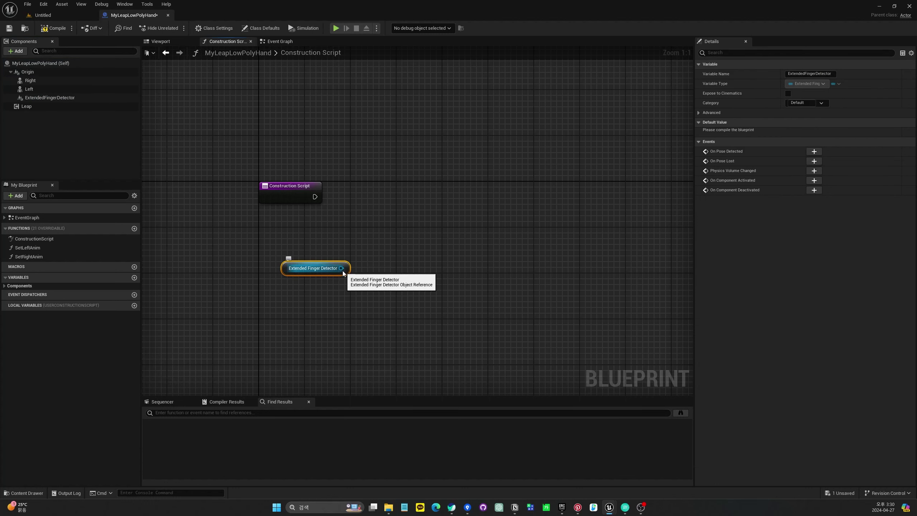
left_click_drag(341, 268, 385, 228)
type("set s")
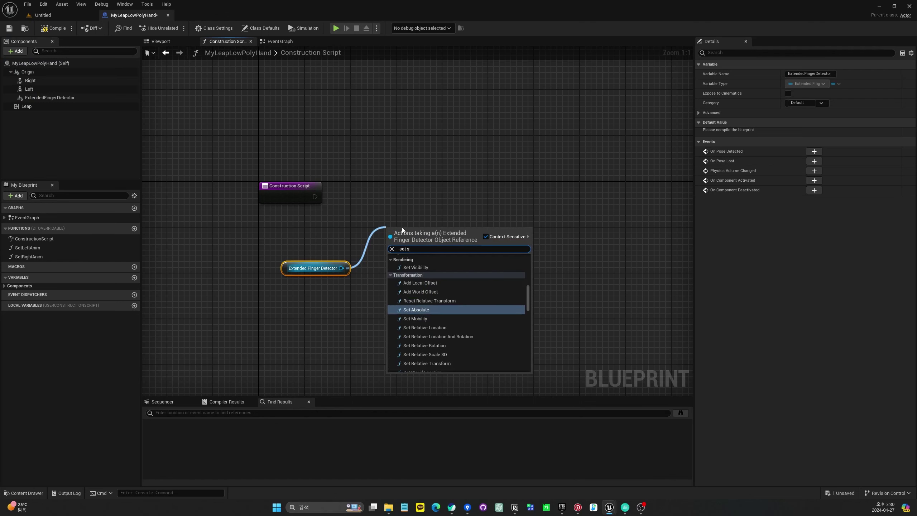
type("ke")
key("Return")
left_click_drag(418, 229, 441, 189)
left_click(418, 197)
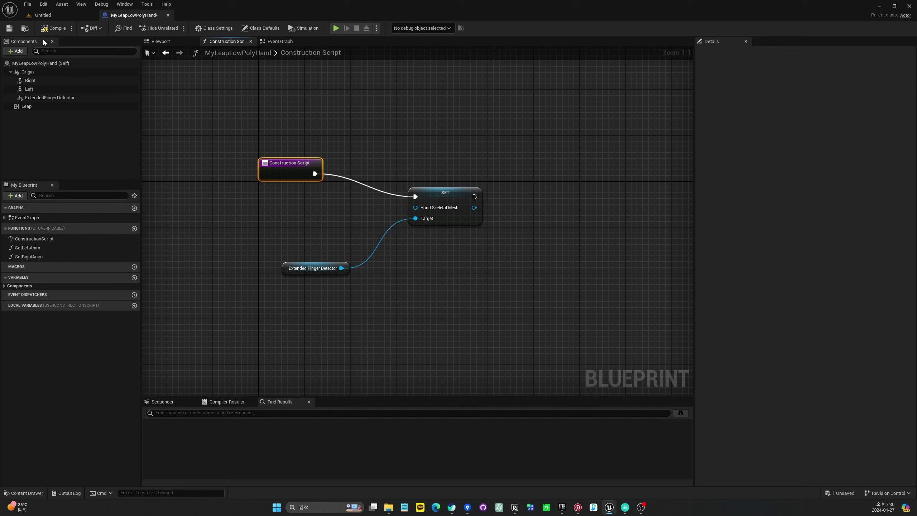
Wire the Left hand mesh into Hand Skeletal Mesh and save the blueprint
left_click_drag(26, 91, 238, 185)
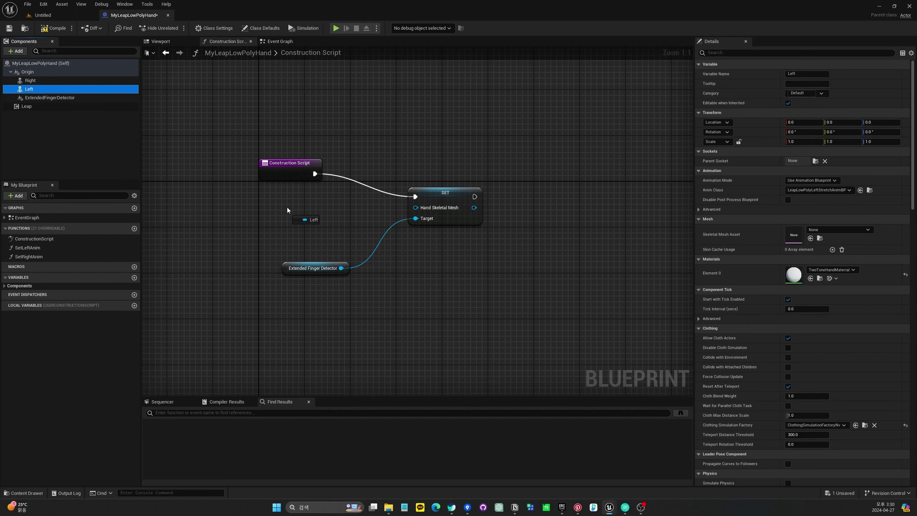
left_click_drag(287, 210, 288, 208)
left_click_drag(343, 211, 415, 207)
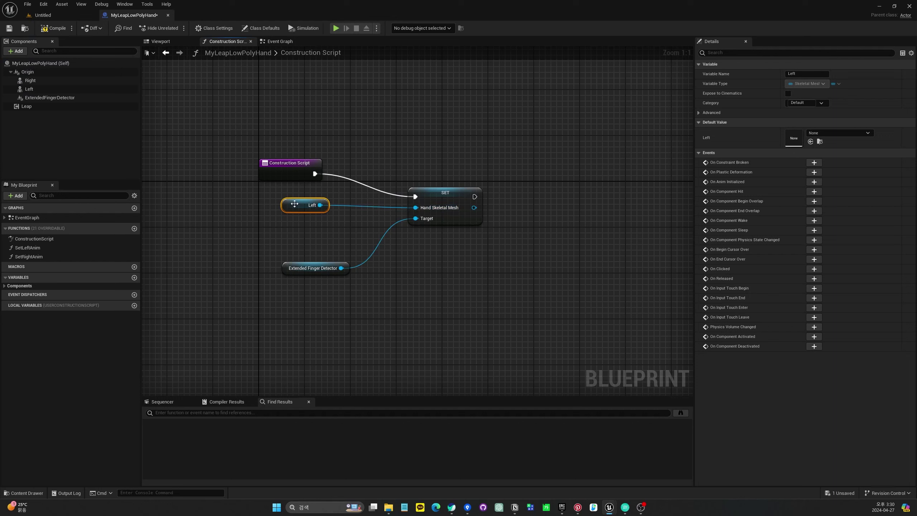
left_click_drag(305, 206, 322, 211)
left_click(10, 28)
left_click(47, 107)
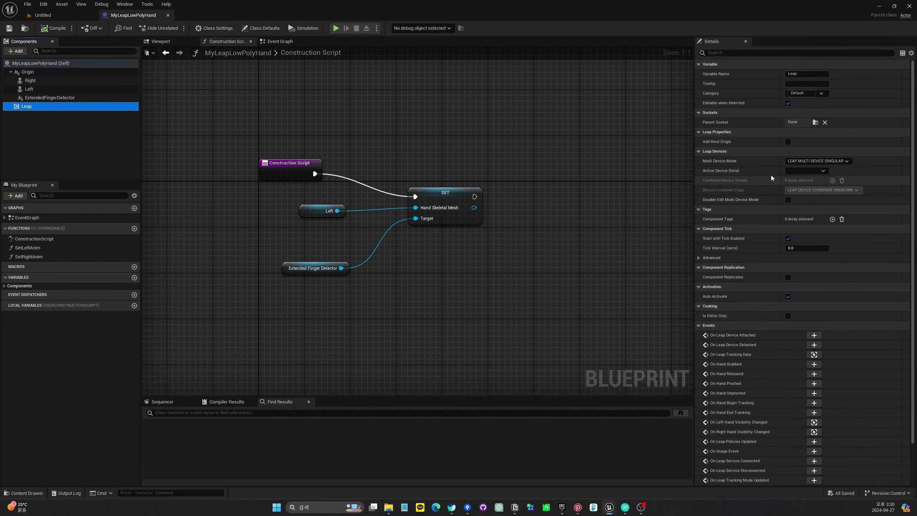
Review the ExtendedFingerDetector settings, then copy the existing Extended Finger Detector node
left_click(86, 97)
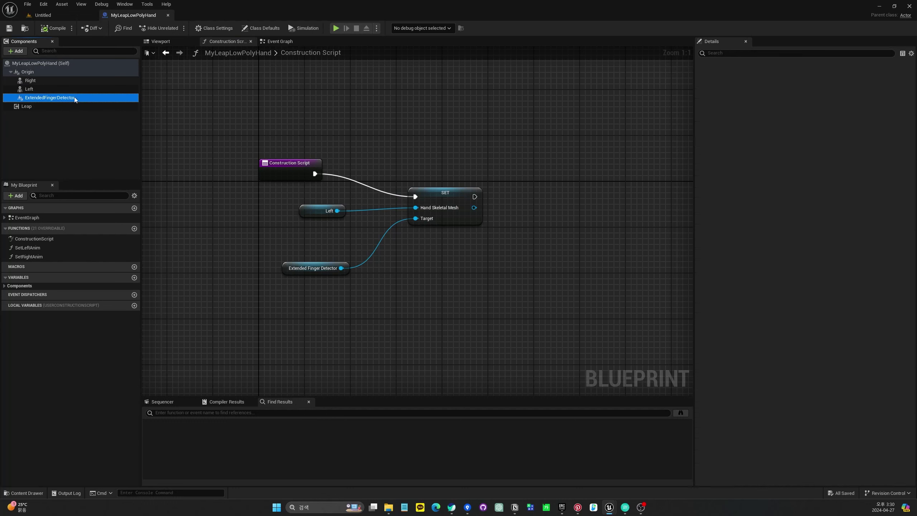
scroll(805, 306, "down", 2)
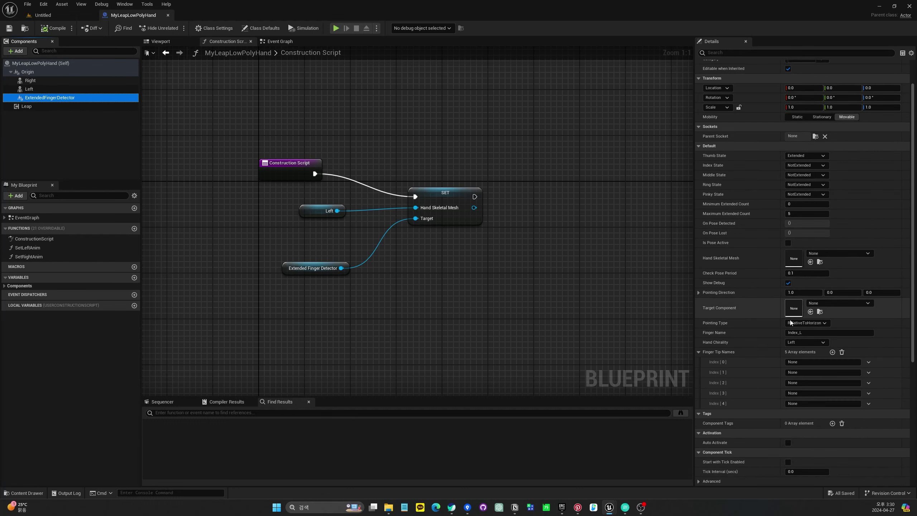
scroll(806, 370, "down", 2)
scroll(805, 370, "down", 1)
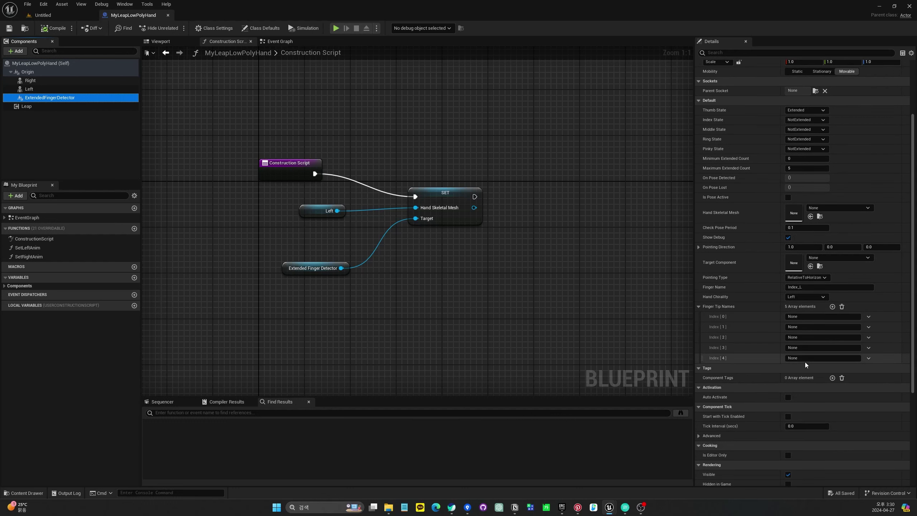
right_click_drag(614, 311, 530, 304)
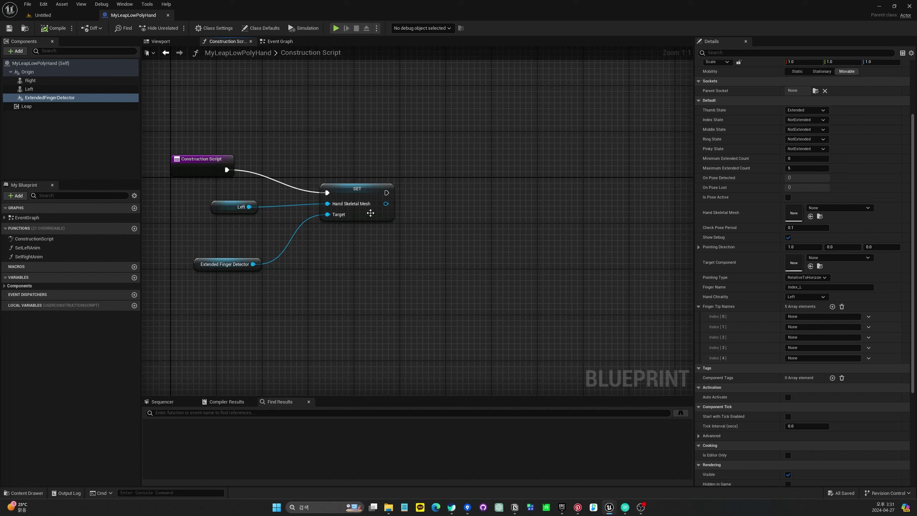
left_click(232, 269)
key("ctrl+c")
Paste a second detector node and chain its Set Finger Tip Names after the first SET
key("ctrl+v")
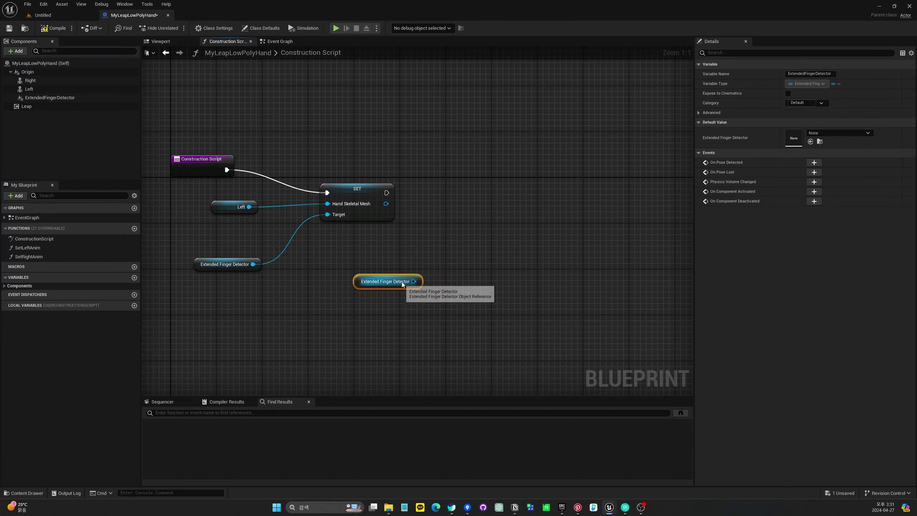
mouse_move(419, 281)
left_mouse_down()
mouse_move(487, 225)
mouse_move(406, 287)
left_mouse_up()
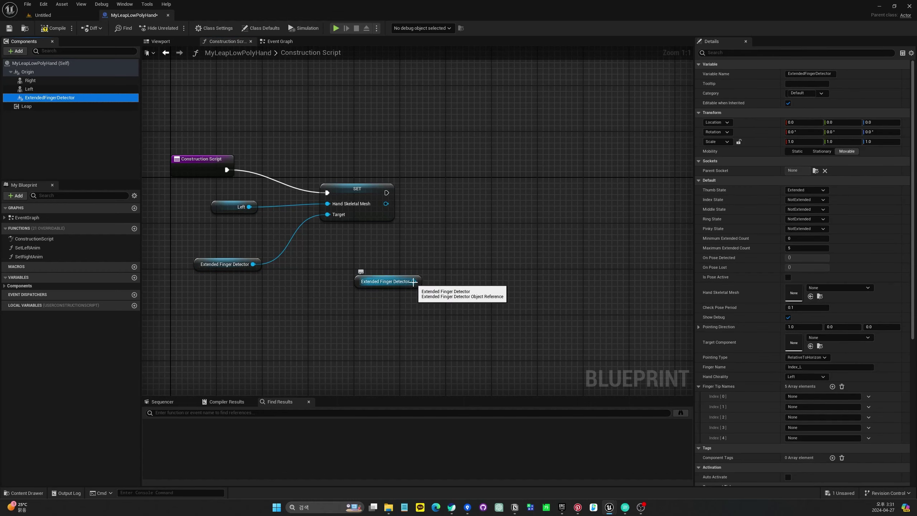
left_click_drag(414, 282, 450, 225)
type("finger tip s")
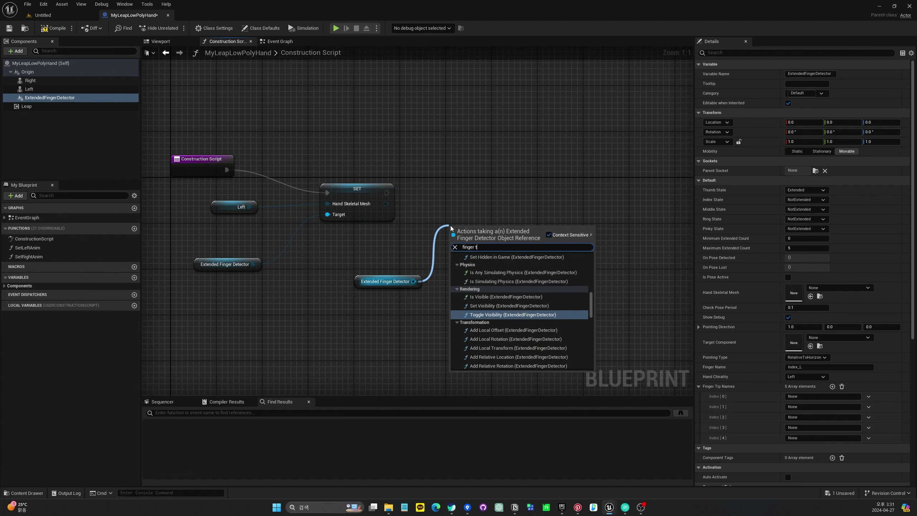
key("BackSpace")
key("BackSpace")
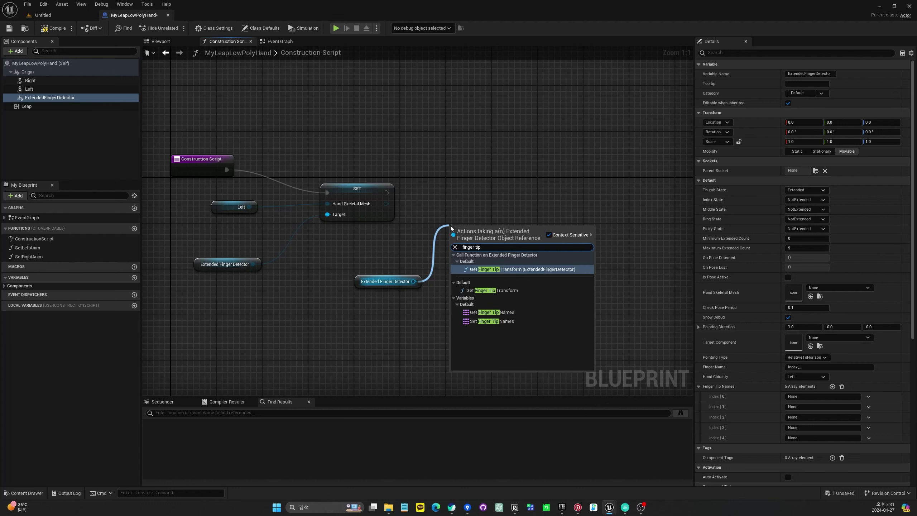
left_click(500, 321)
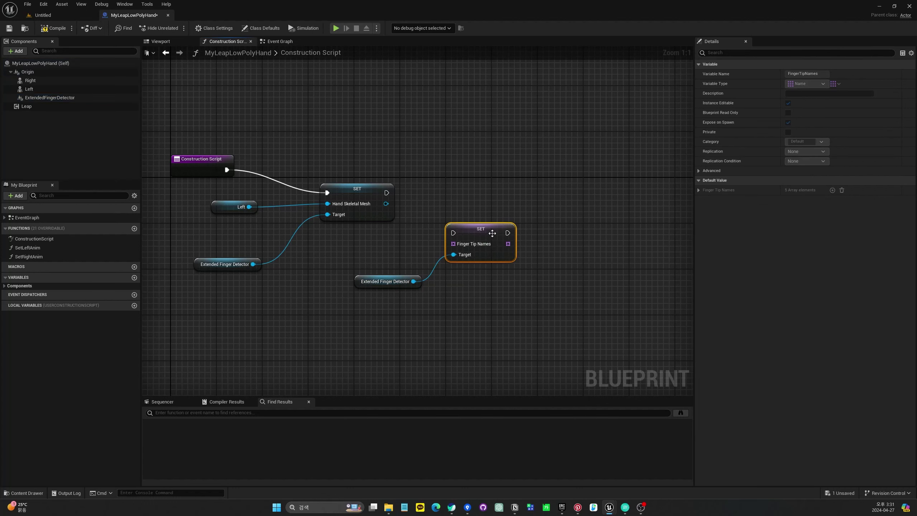
left_click_drag(481, 224, 498, 200)
left_click_drag(387, 192, 479, 205)
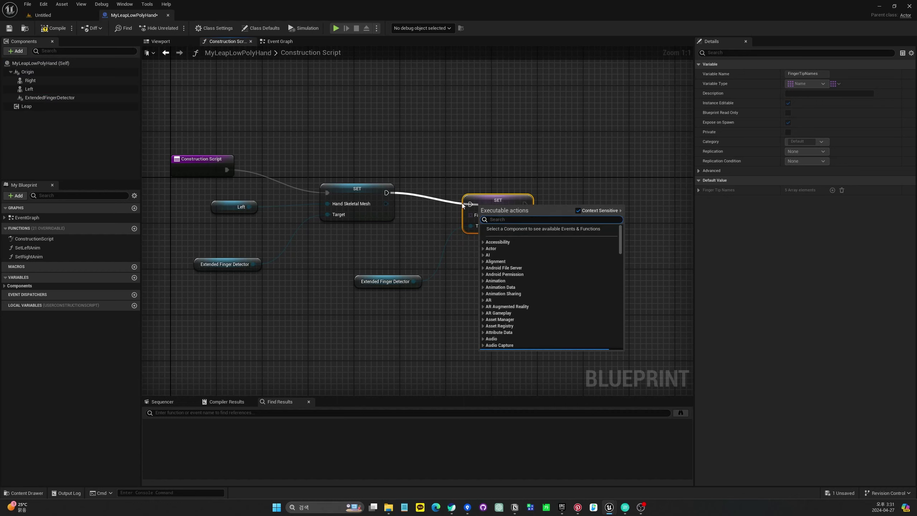
mouse_move(391, 193)
left_mouse_down()
mouse_move(482, 207)
mouse_move(511, 199)
mouse_move(450, 235)
mouse_move(408, 223)
mouse_move(443, 223)
left_mouse_up()
Feed Finger Tip Names with a Make Array node and locate the Left hand mesh asset
type("make")
key("Return")
left_click(27, 71)
left_click(29, 89)
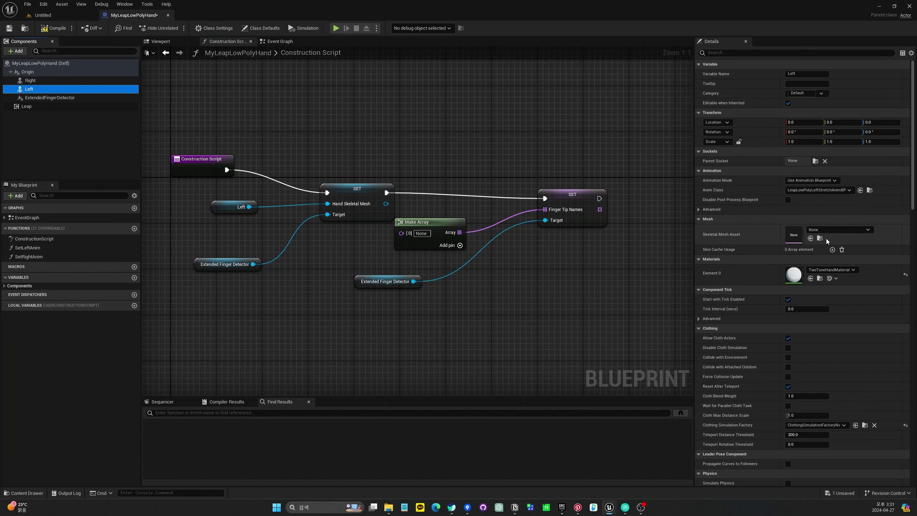
left_click(820, 239)
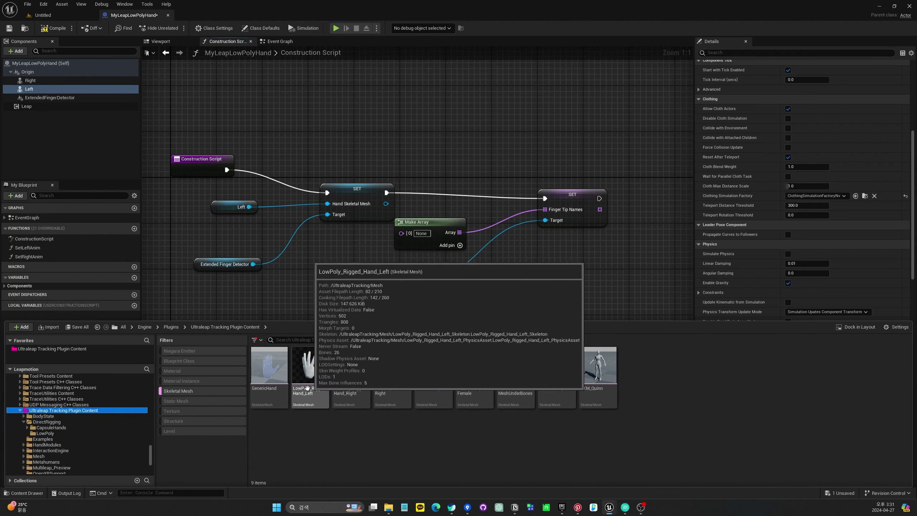
Open LowPoly_Rigged_Hand_Left as a floating window enlarged to show the full skeleton
double_click(316, 396)
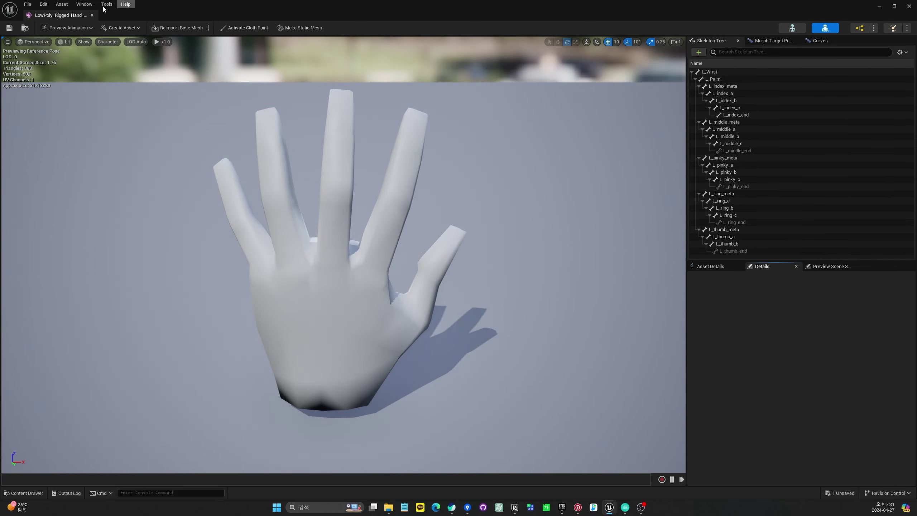
left_click_drag(50, 14, 302, 135)
left_click_drag(218, 106, 219, 106)
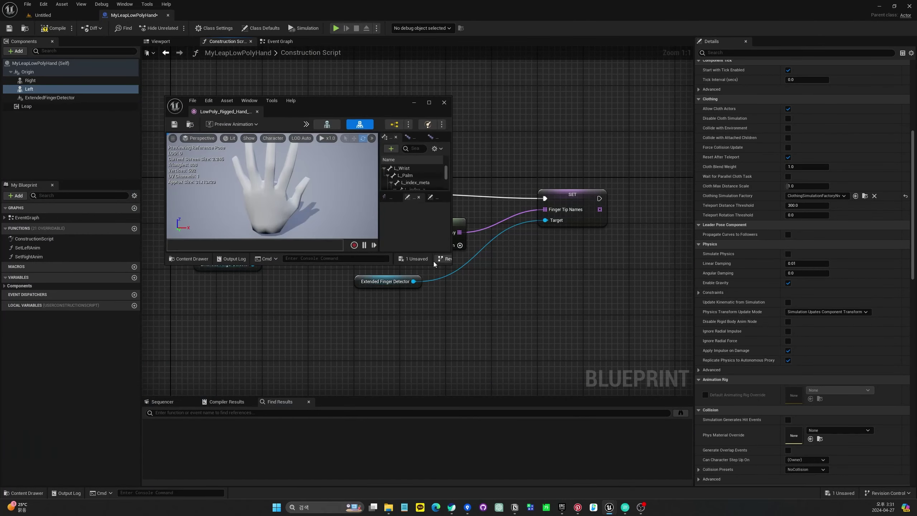
left_click_drag(418, 193, 432, 252)
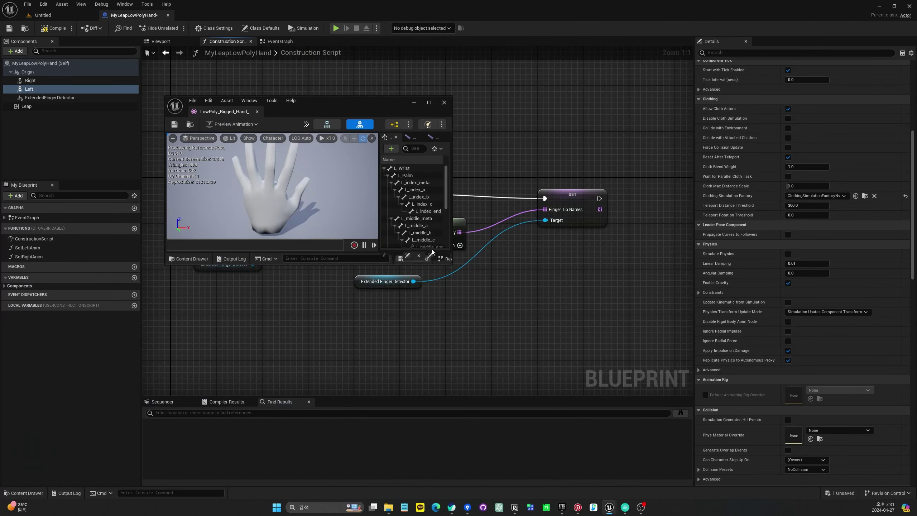
left_click_drag(381, 115, 313, 95)
left_click_drag(383, 246, 426, 381)
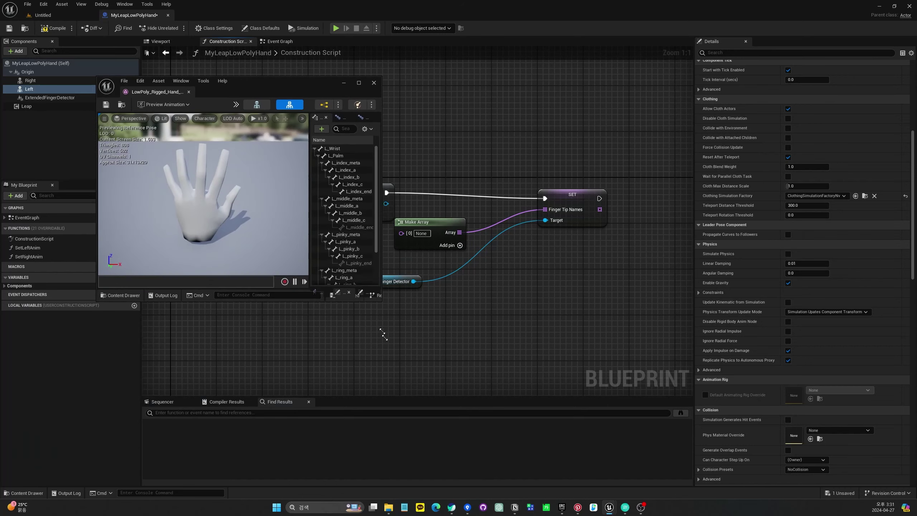
left_click_drag(444, 224, 514, 233)
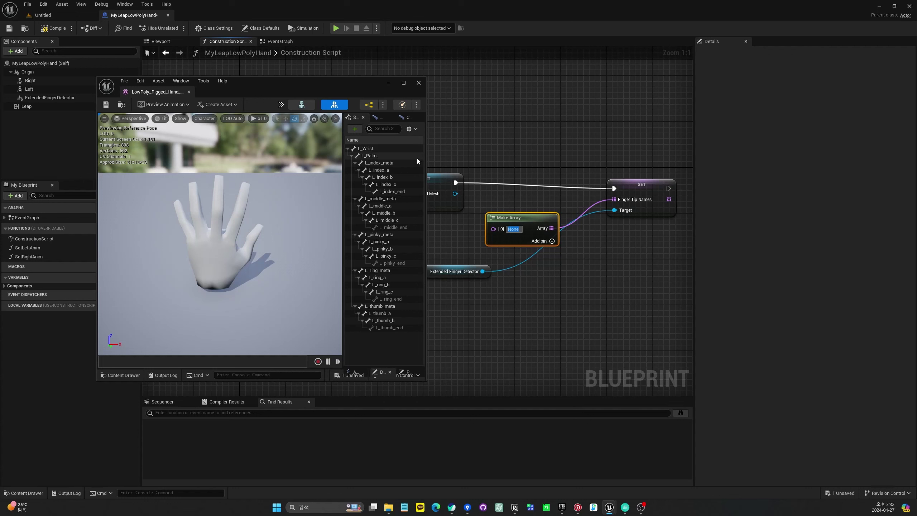
Check the fingertip bones L_pinky_end, L_middle_end, L_index_end and L_thumb_end
left_click(415, 263)
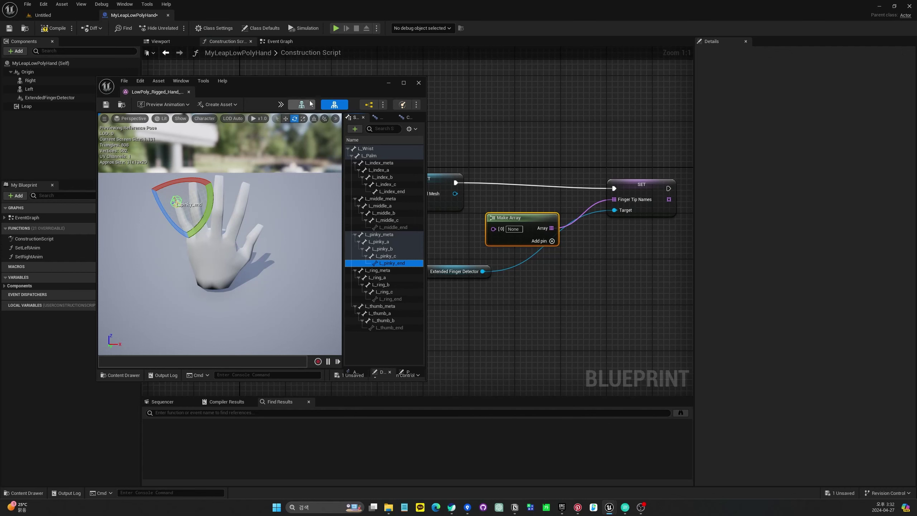
left_click_drag(303, 83, 242, 81)
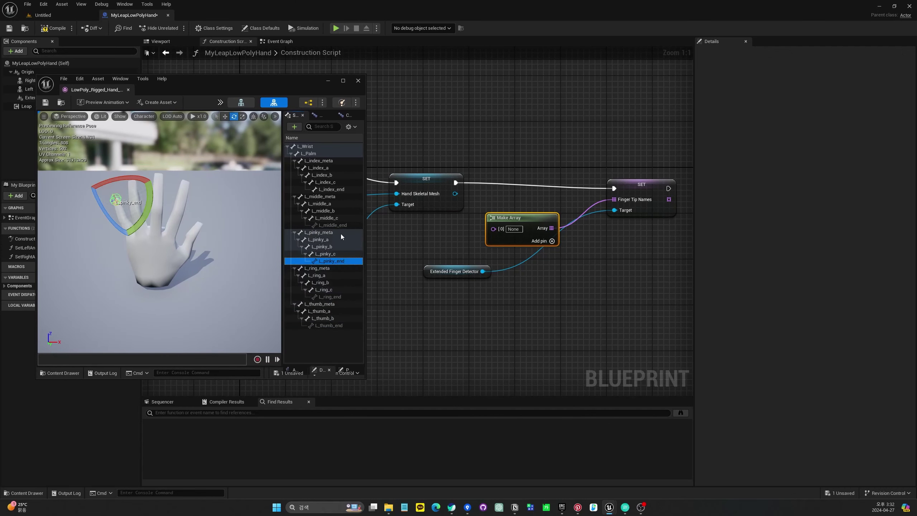
left_click(334, 225)
left_click(332, 188)
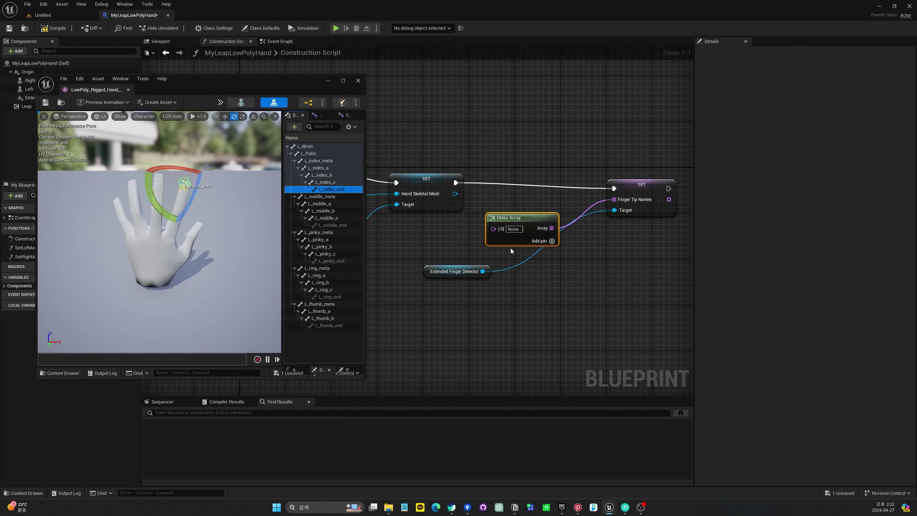
left_click(513, 229)
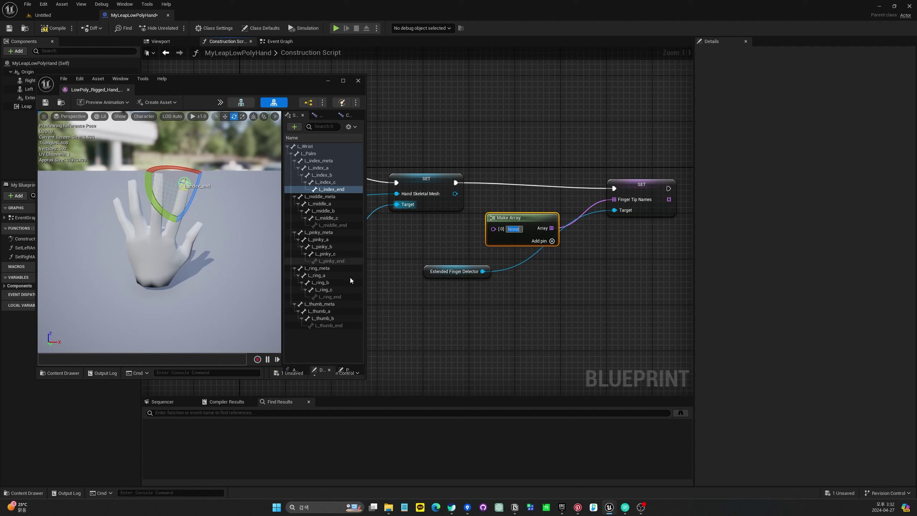
left_click(329, 326)
Enter L_thumb_end as the first Make Array fingertip name
left_click(513, 229)
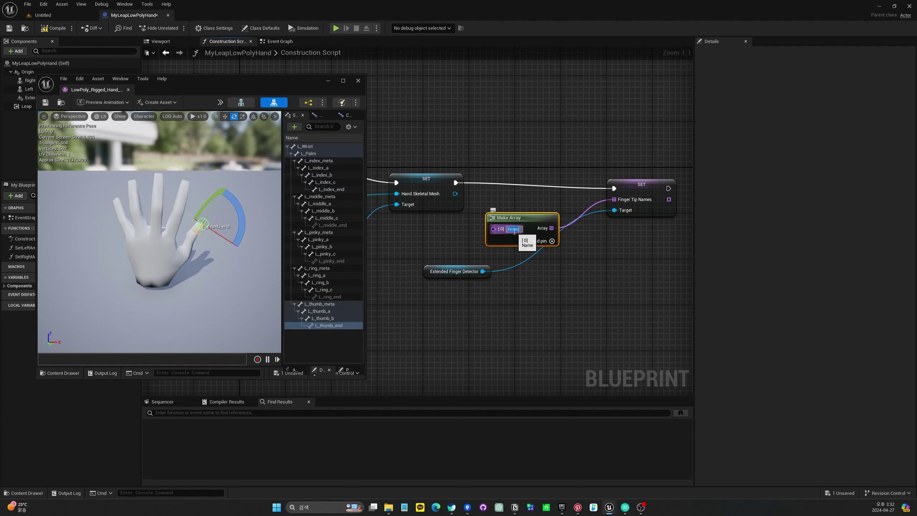
type("L_")
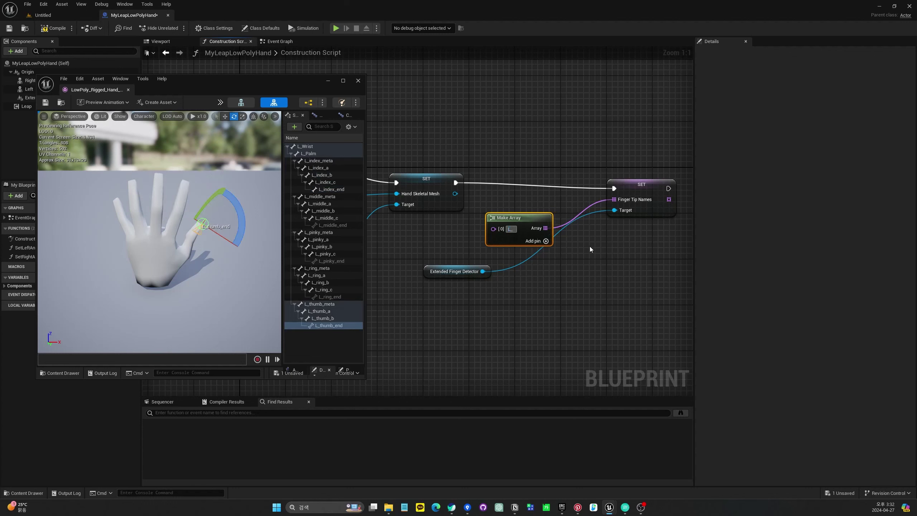
type("thimb")
key("BackSpace")
key("BackSpace")
key("BackSpace")
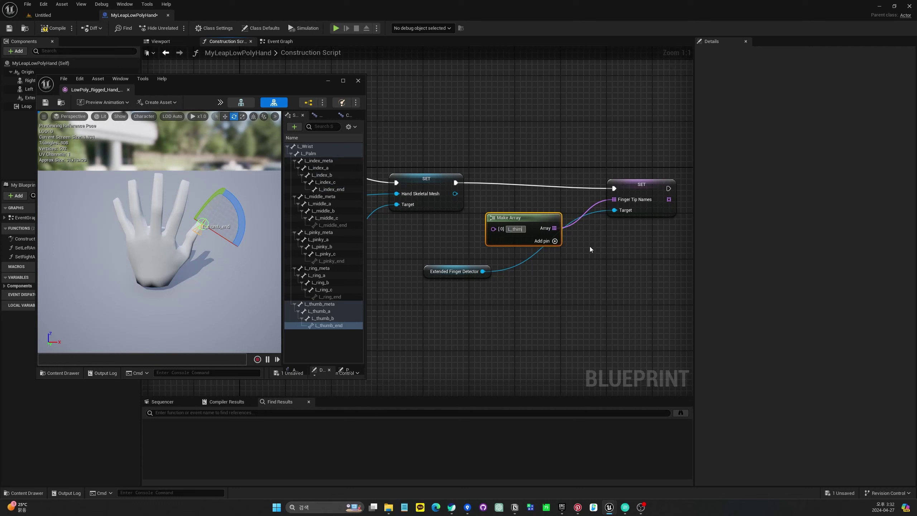
type("umb_")
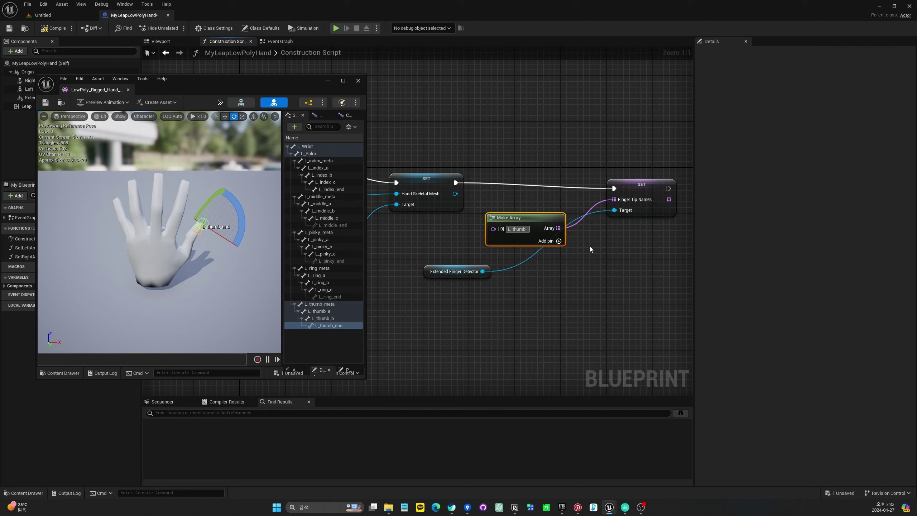
type("end")
key("Return")
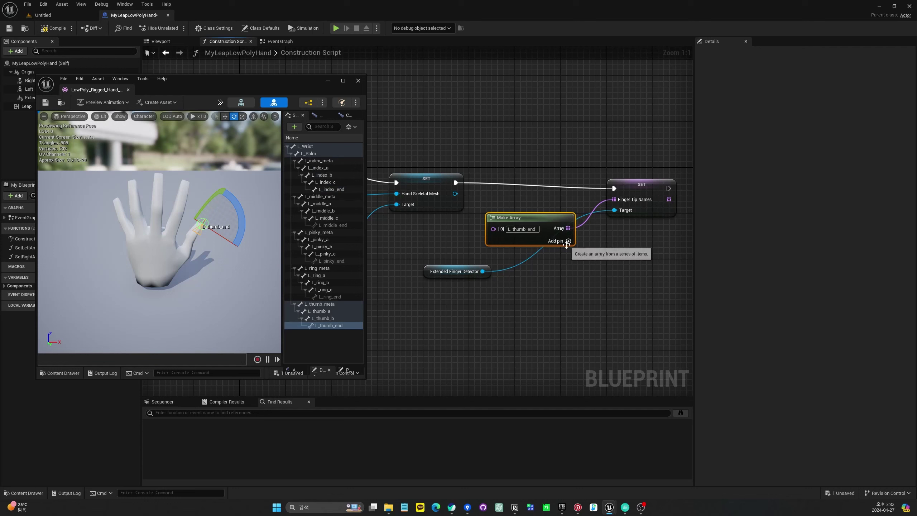
Add array entries and fill in the remaining fingertip names, including L_pinky_end and L_middle_end
left_click(568, 241)
left_click(513, 241)
type("L_ring_end")
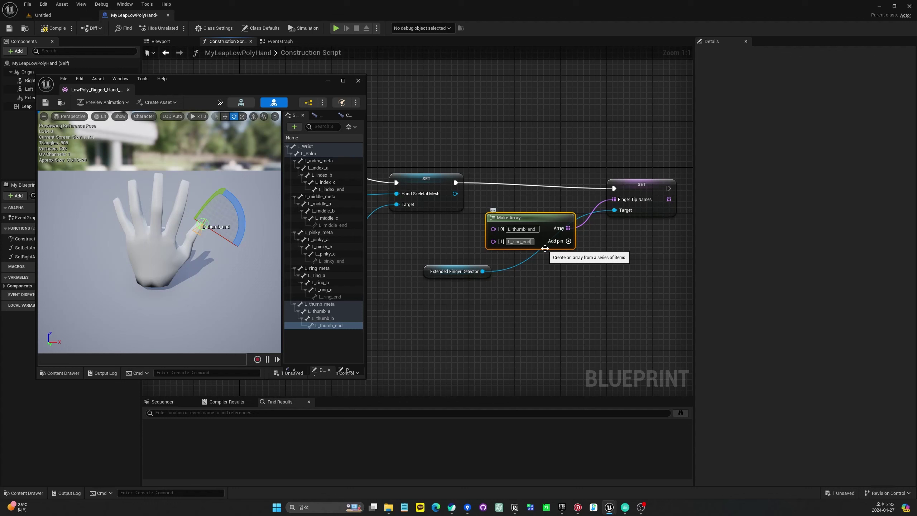
left_click(568, 241)
type("L_pinky_e")
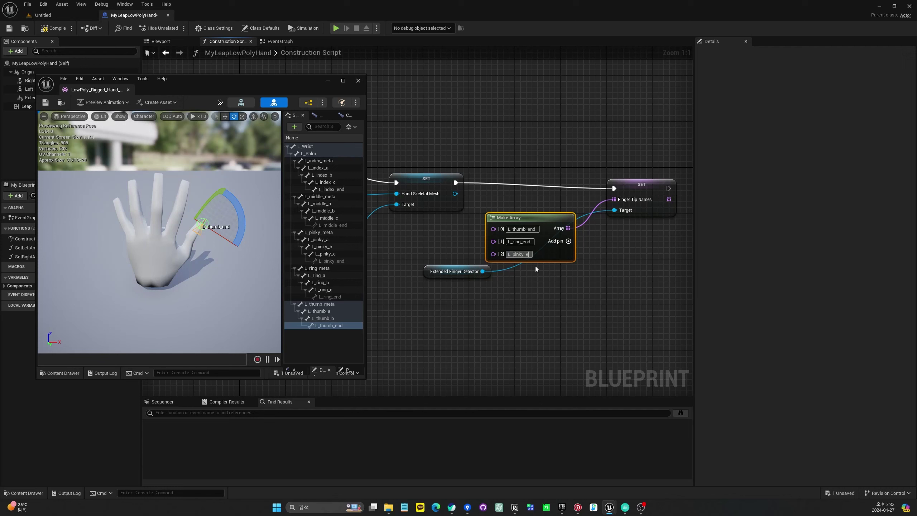
type("nd")
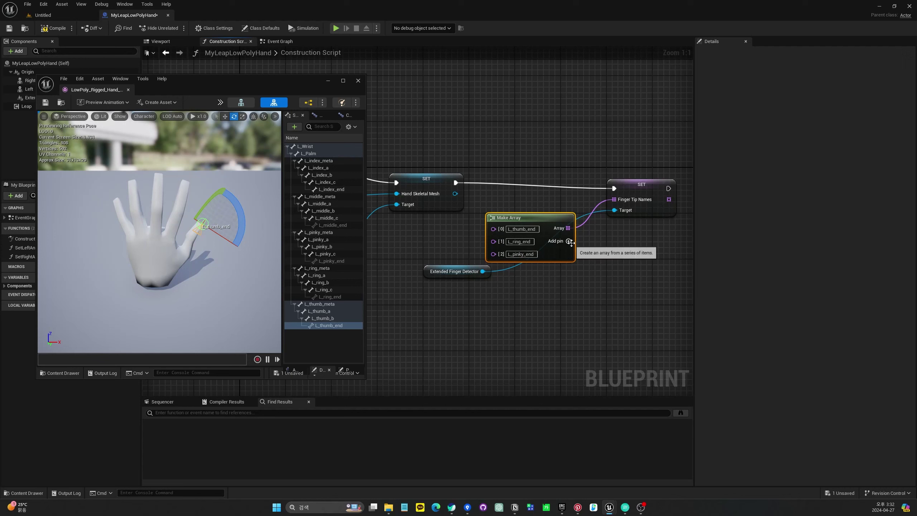
left_click(568, 241)
left_click(518, 268)
type("L_middle")
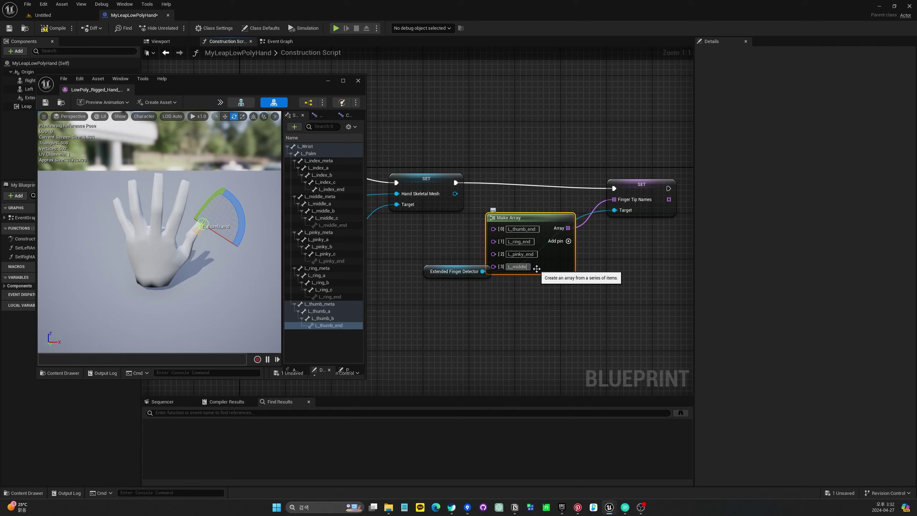
type("_end")
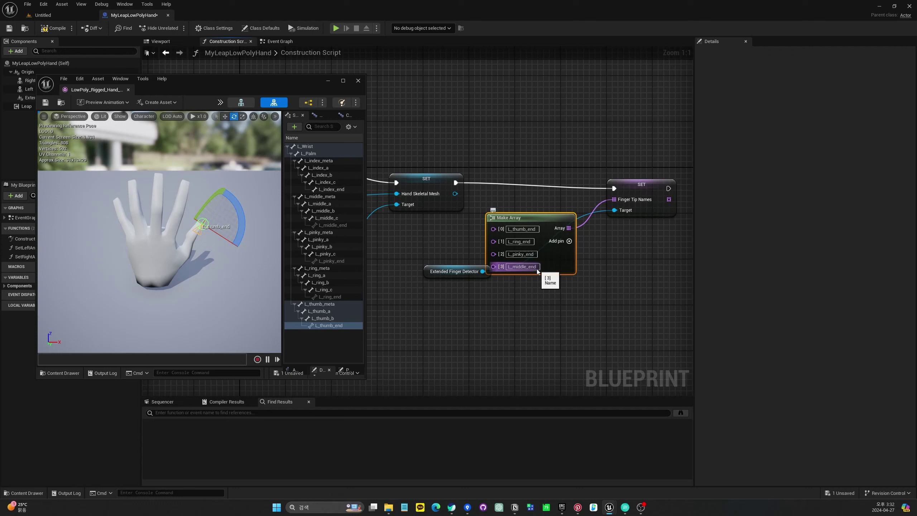
left_click(568, 241)
left_click(521, 281)
type("L_index_end")
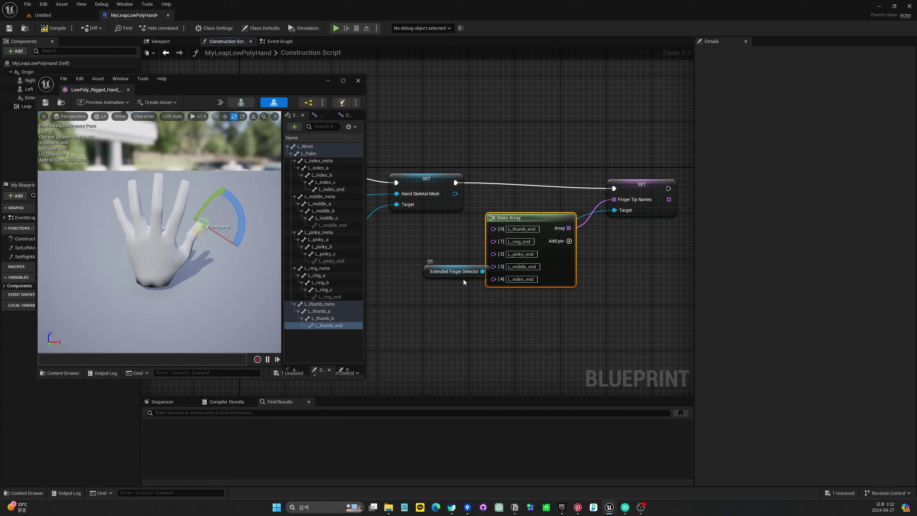
Move the Extended Finger Detector node lower and compile the blueprint
left_click_drag(466, 272, 467, 334)
left_click(468, 334)
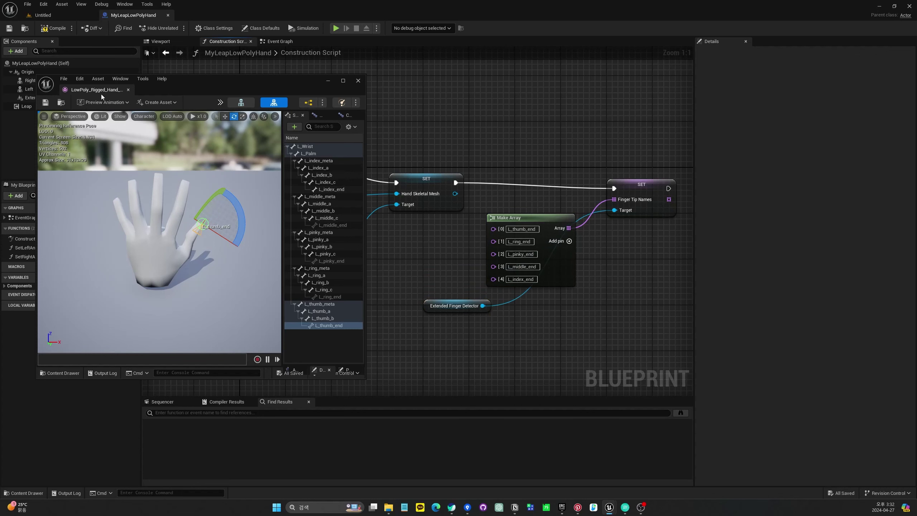
left_click(54, 29)
Minimize the hand skeleton window, return to the level and briefly play-test it
left_click_drag(92, 93, 368, 80)
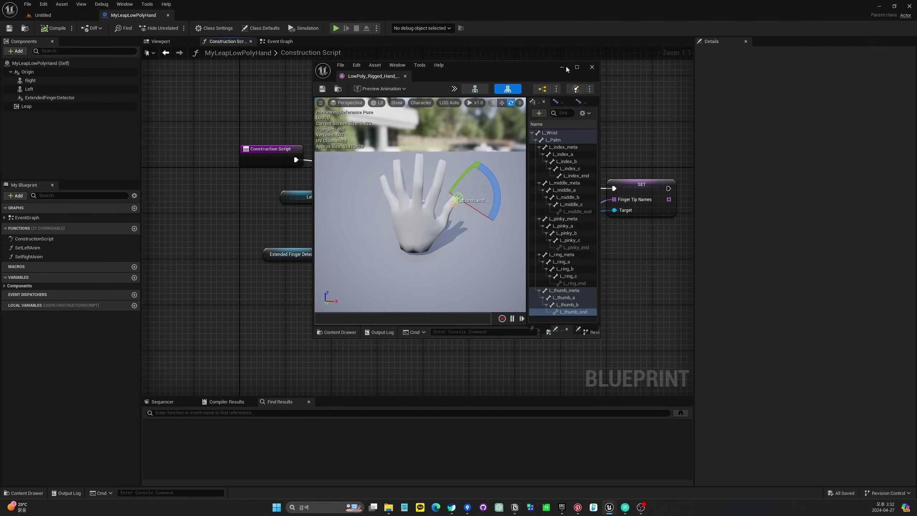
left_click(563, 68)
left_click(63, 16)
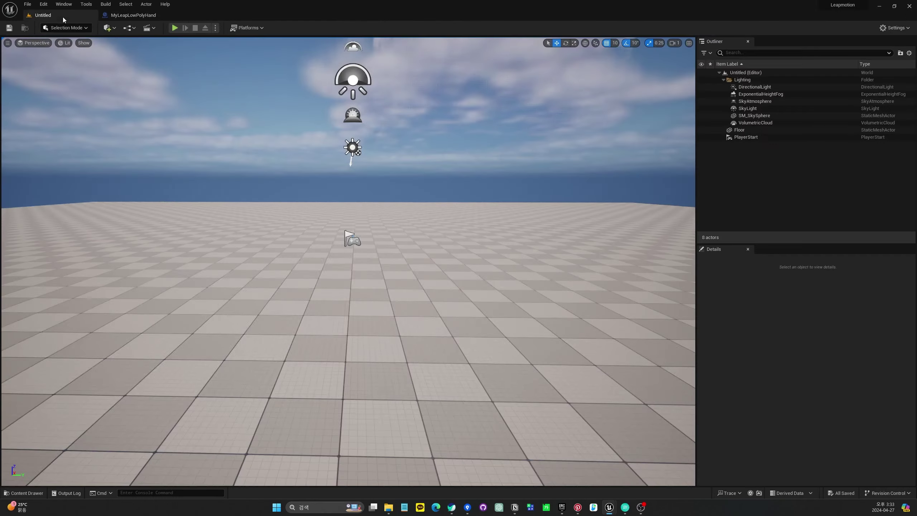
key("alt+p")
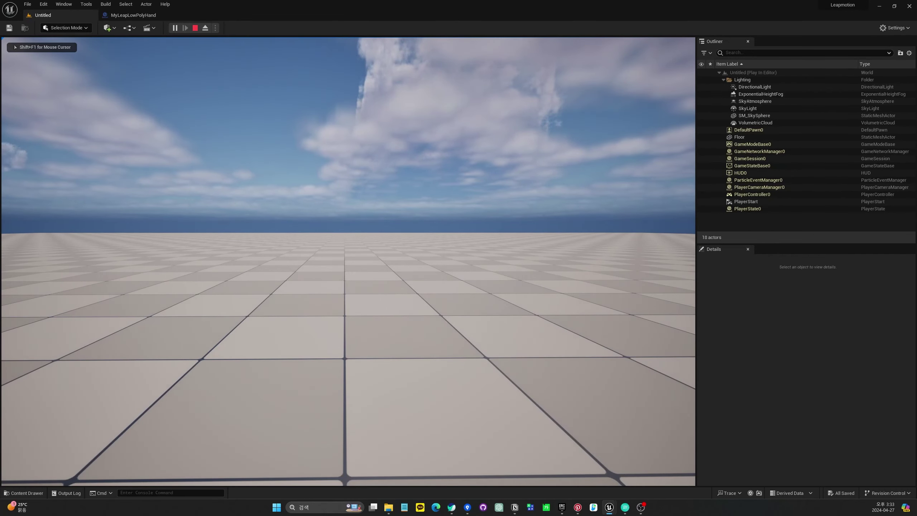
key("Escape")
Drag MyLeapLowPolyHand from the My folder into the level at location 320, 10, 30
key("ctrl+space")
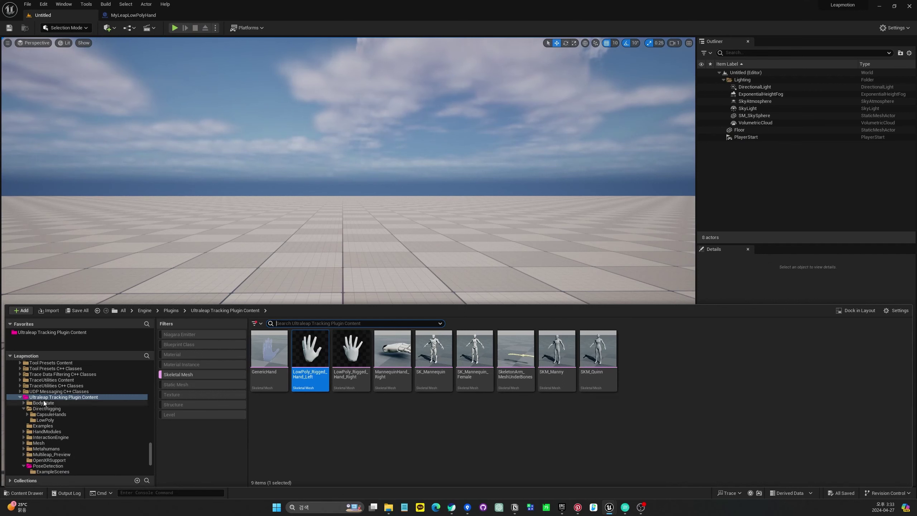
scroll(43, 403, "up", 10)
left_click(147, 437)
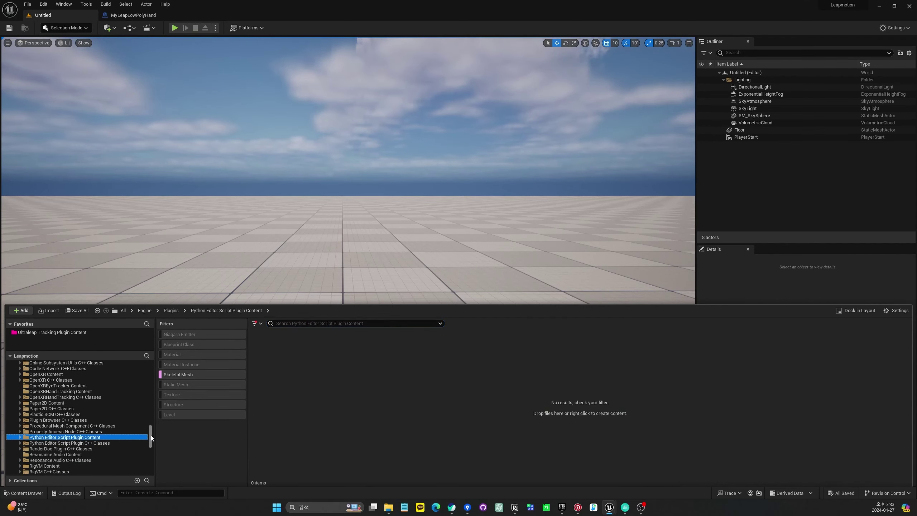
left_click_drag(151, 435, 109, 371)
left_click(35, 399)
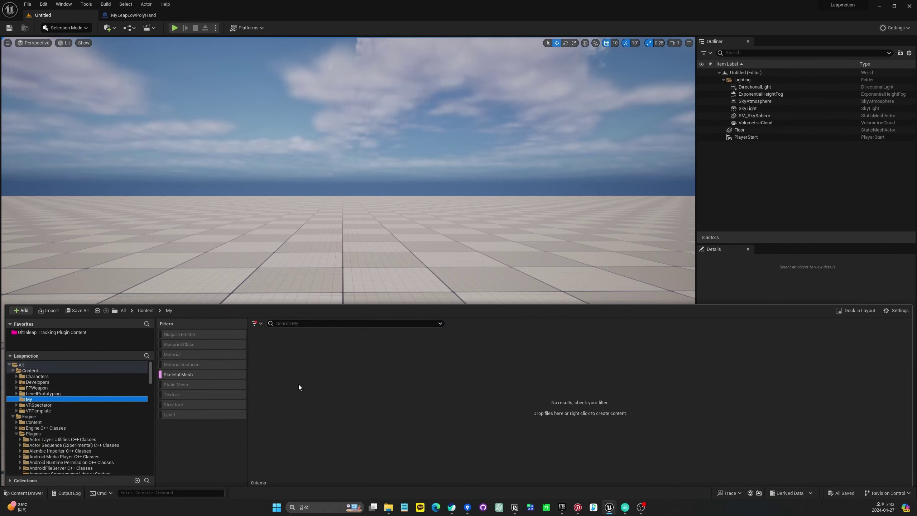
left_click(203, 374)
mouse_move(280, 372)
left_mouse_down()
mouse_move(355, 288)
mouse_move(353, 234)
left_mouse_up()
right_click_drag(381, 289, 381, 274)
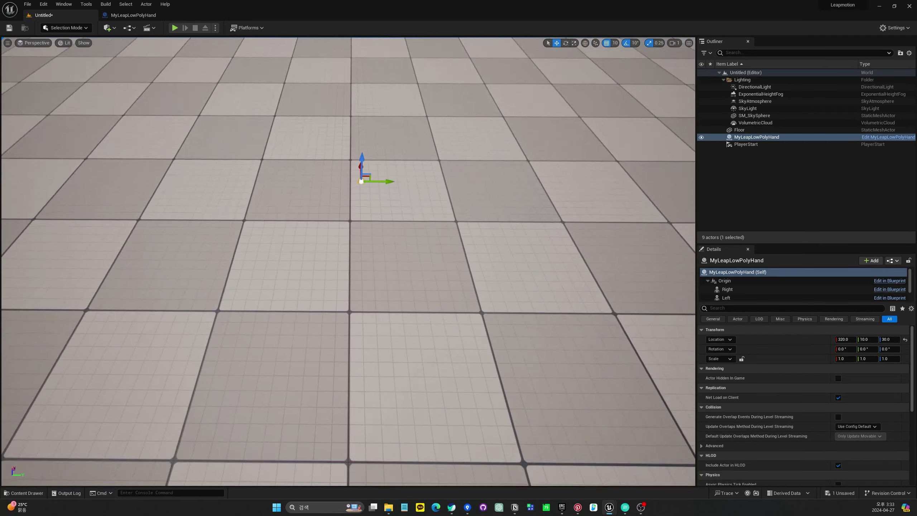
left_click(215, 27)
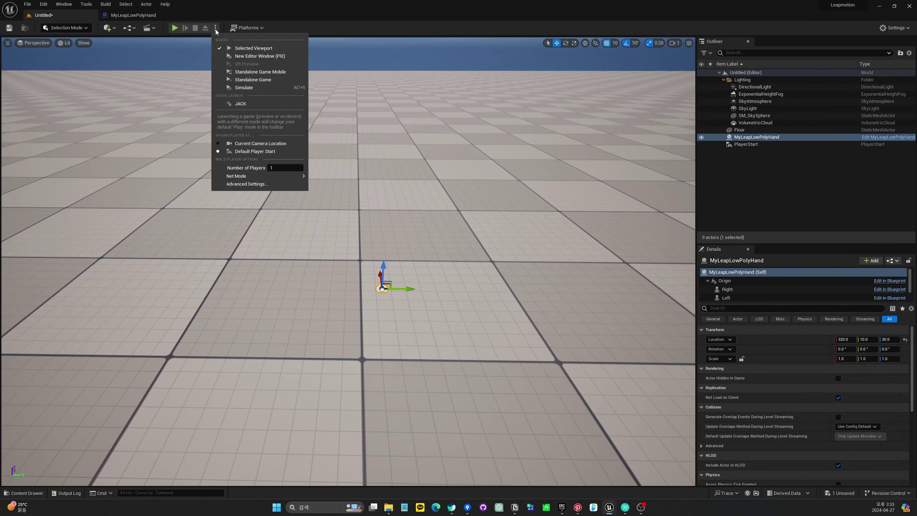
Play-test the level in the main viewport to check the placed hand
left_click(253, 100)
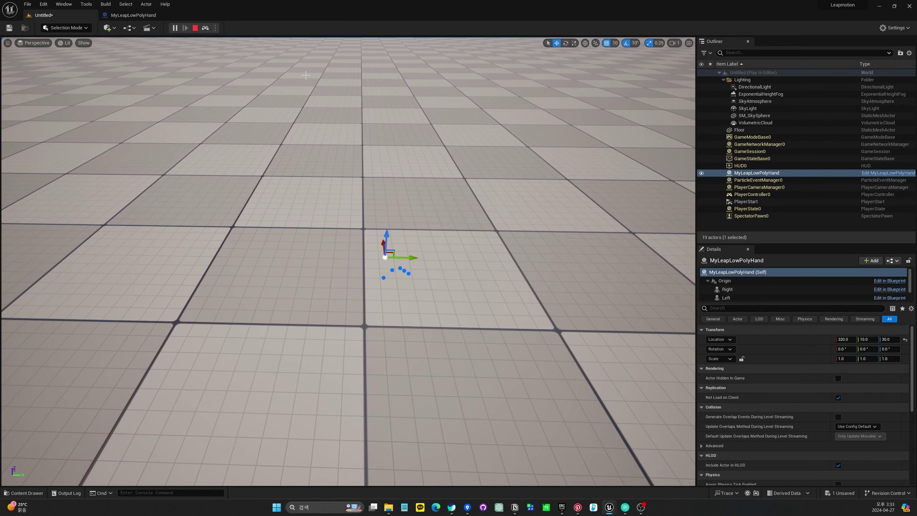
scroll(306, 75, "up", 5)
key("Escape")
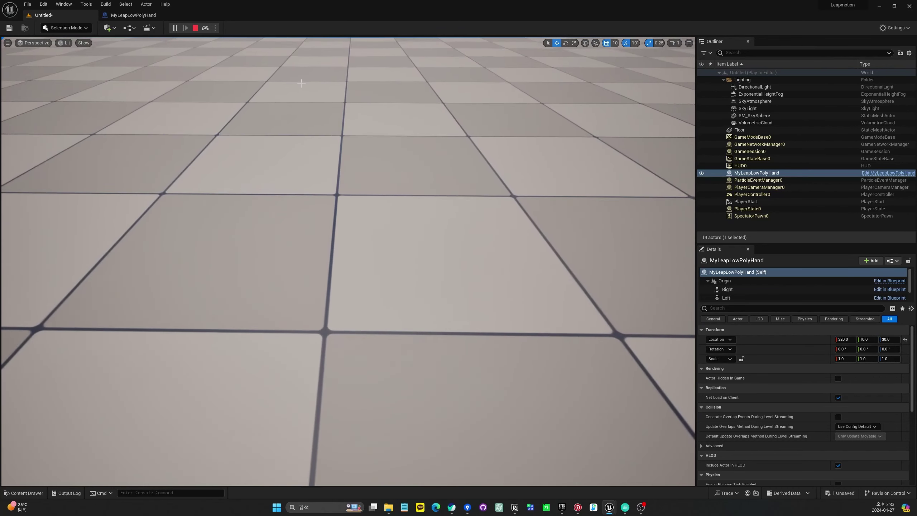
left_click(174, 28)
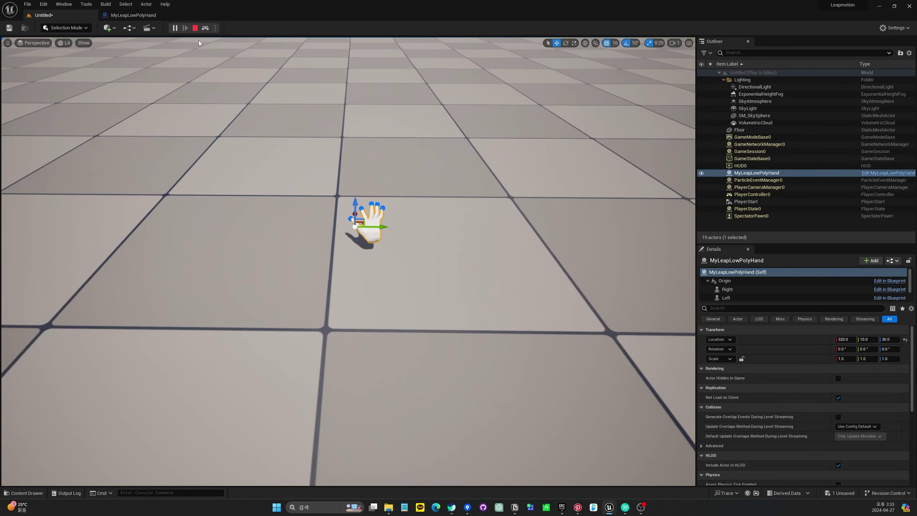
left_click(194, 28)
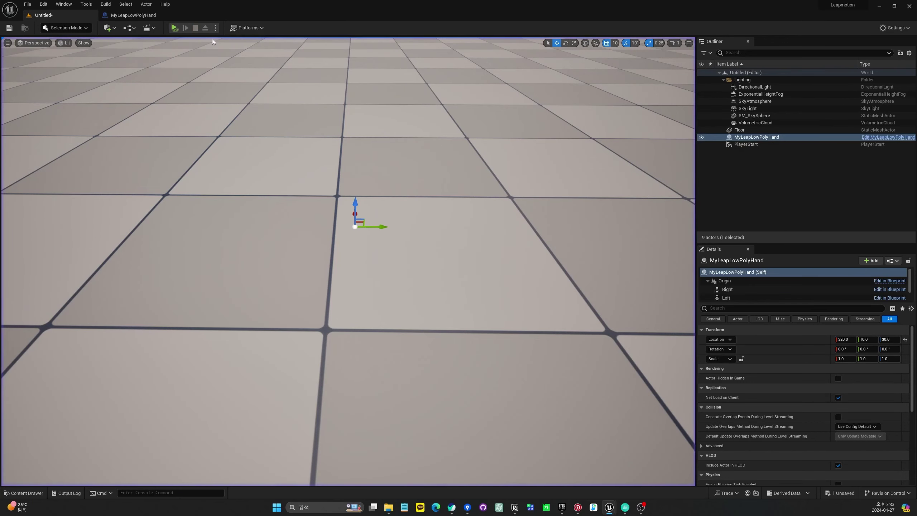
left_click(215, 30)
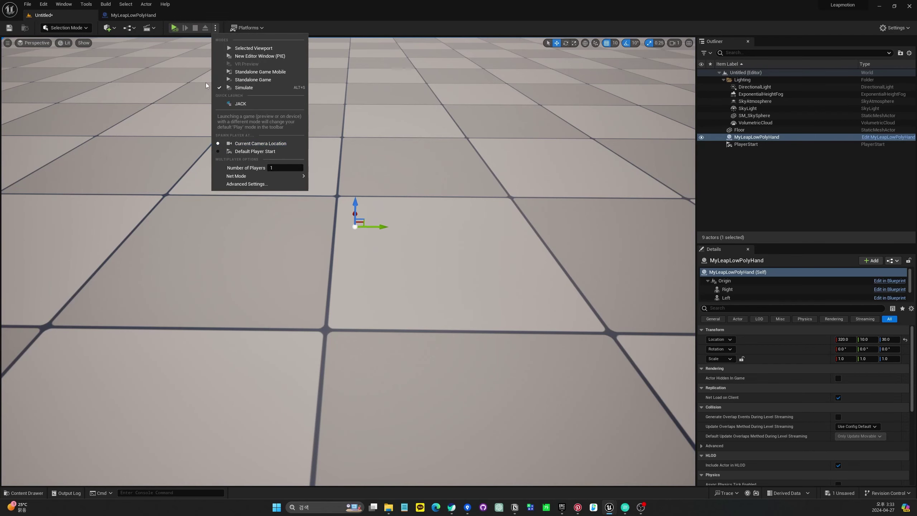
left_click(229, 47)
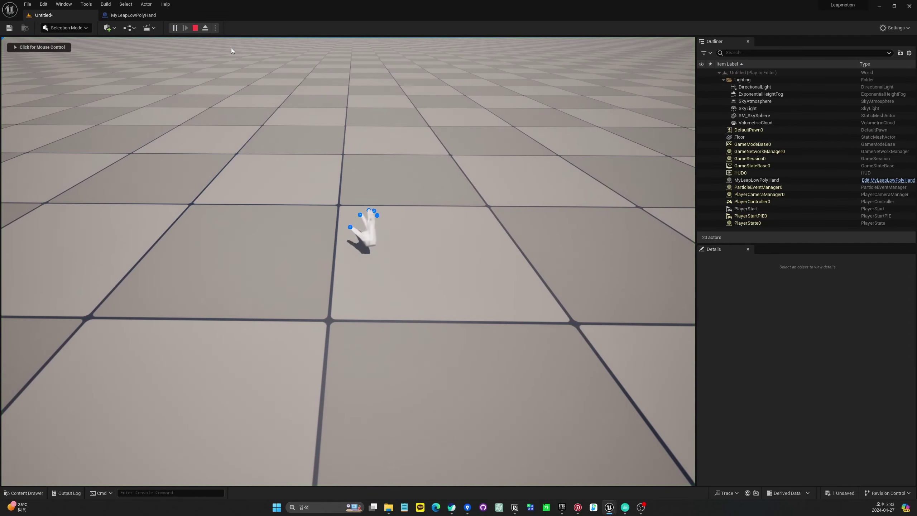
key("Escape")
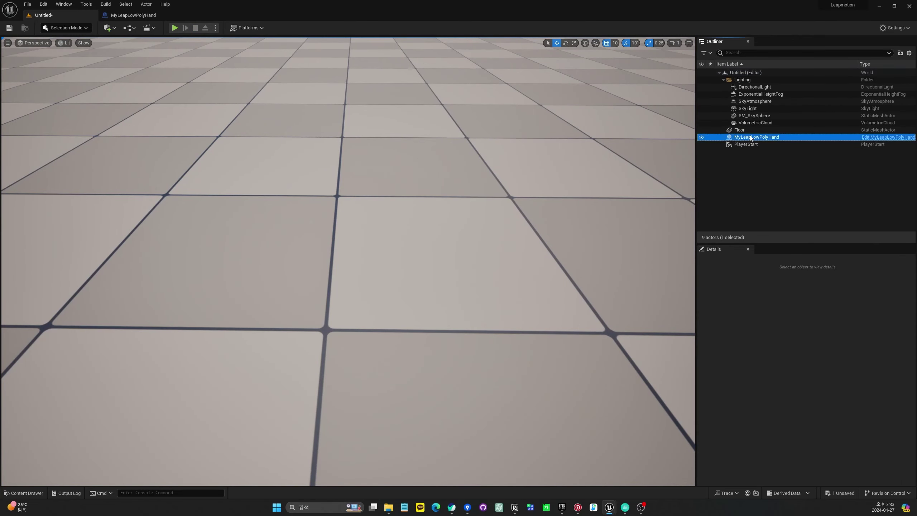
Rotate the hand actor about X in stages to about 100°, play-testing each tilt
key("e")
mouse_move(318, 217)
left_mouse_down()
mouse_move(326, 197)
mouse_move(183, 52)
left_mouse_up()
left_click(175, 28)
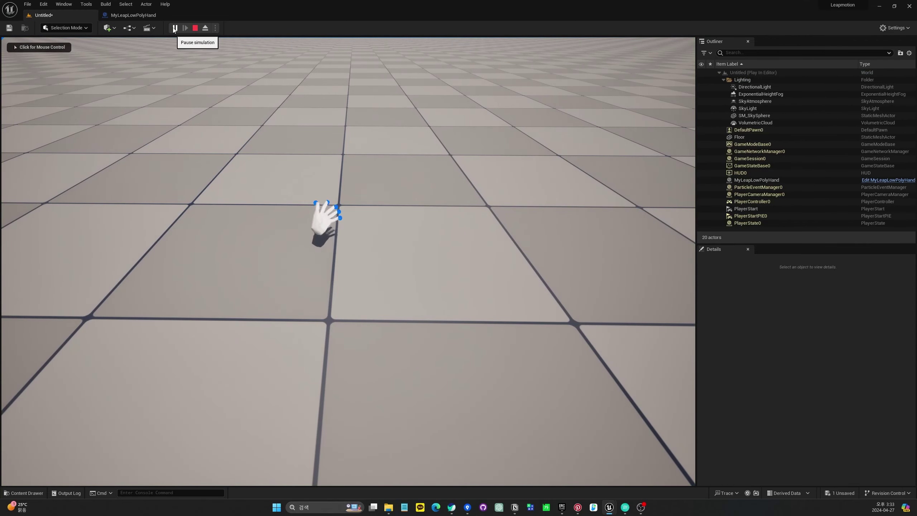
left_click(195, 28)
left_click_drag(356, 191, 212, 59)
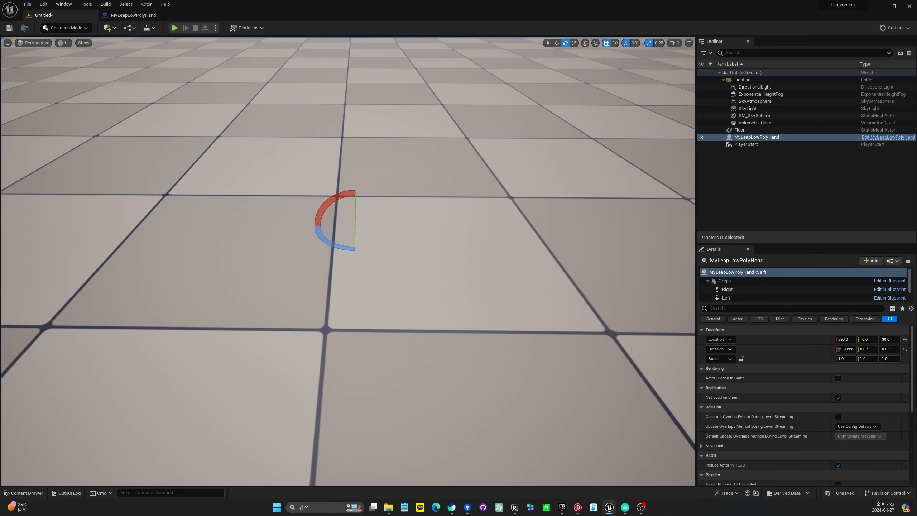
left_click(172, 29)
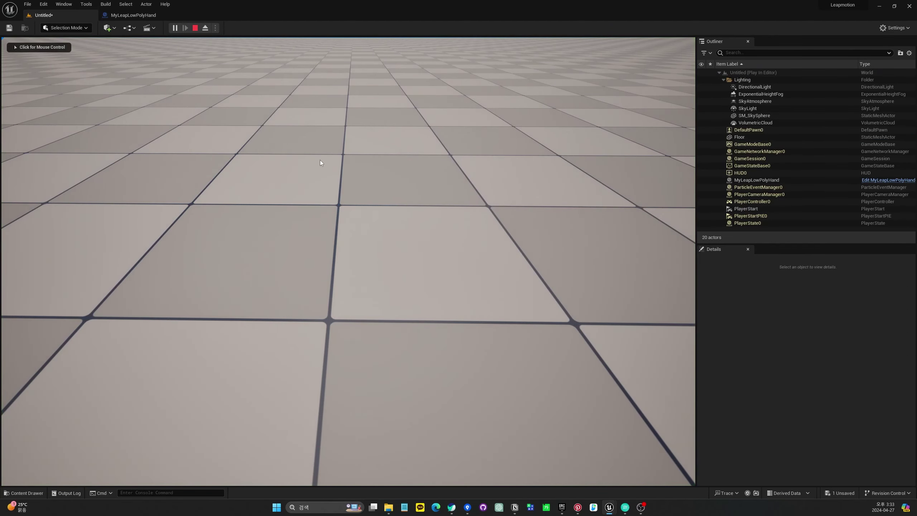
key("Escape")
Tilt the hand further to about 120° on X and confirm it in play
left_click_drag(337, 205, 199, 42)
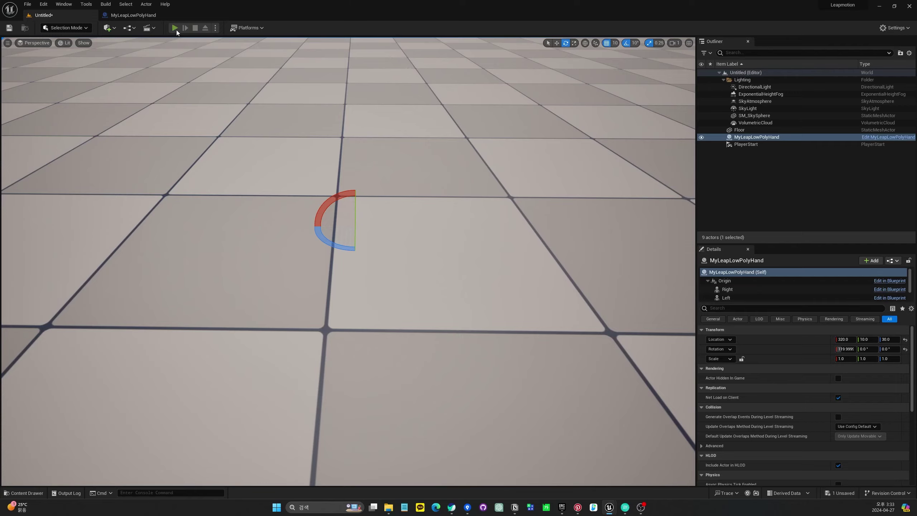
left_click(176, 28)
left_click(204, 32)
left_click_drag(337, 210, 140, 52)
left_click(174, 29)
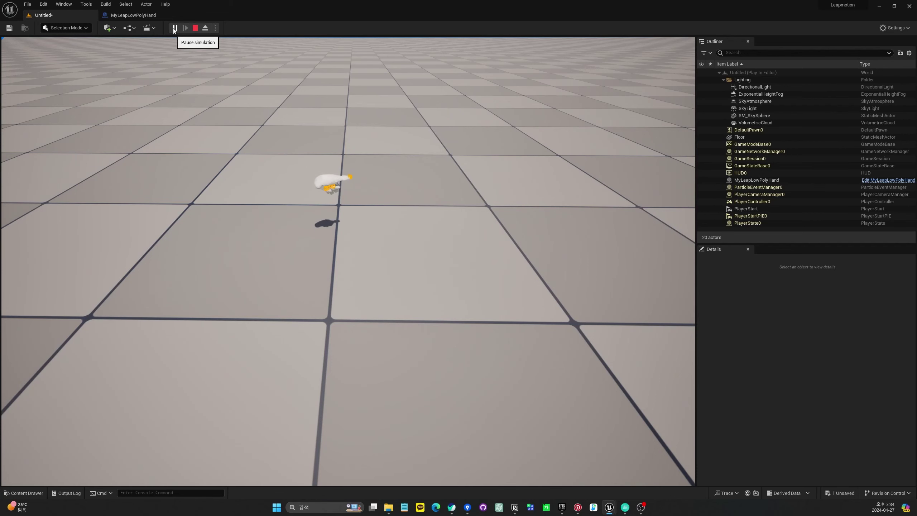
left_click(194, 27)
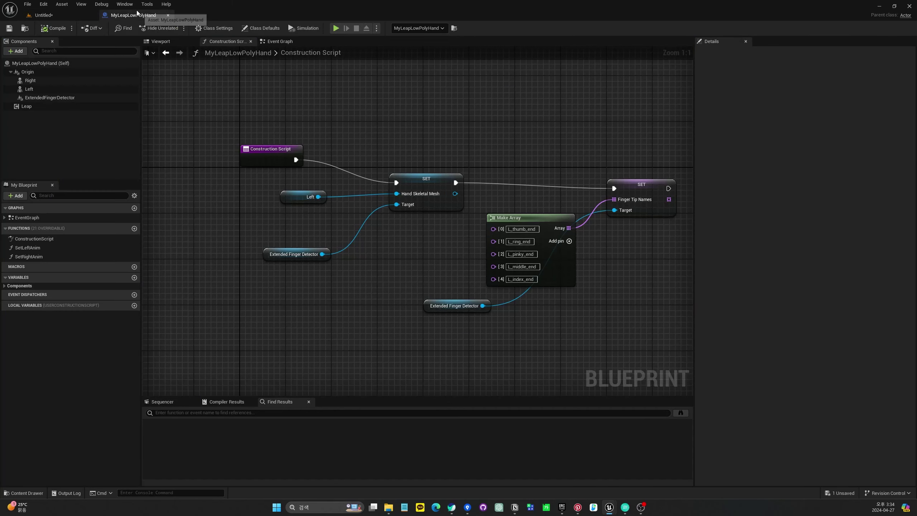
Review the ExtendedFingerDetector component's settings, then play-test the level for fingertip detection
left_click(68, 97)
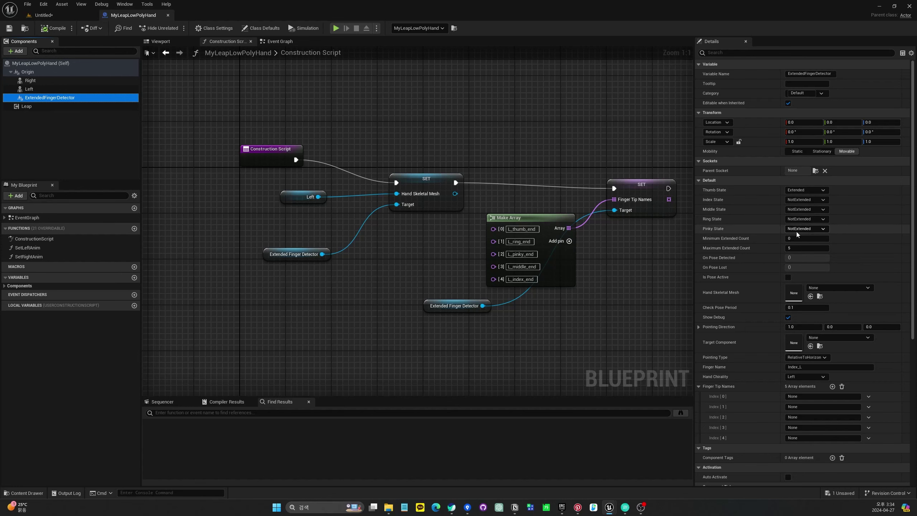
left_click(44, 15)
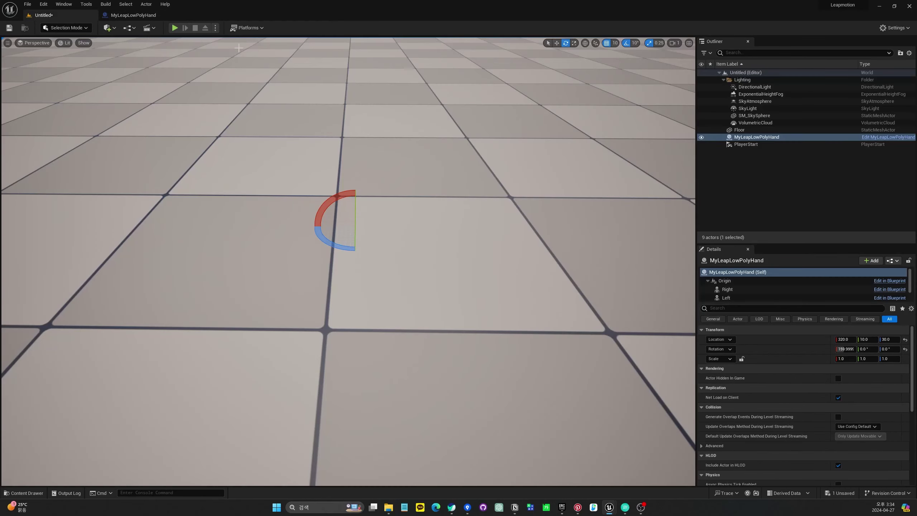
left_click(174, 28)
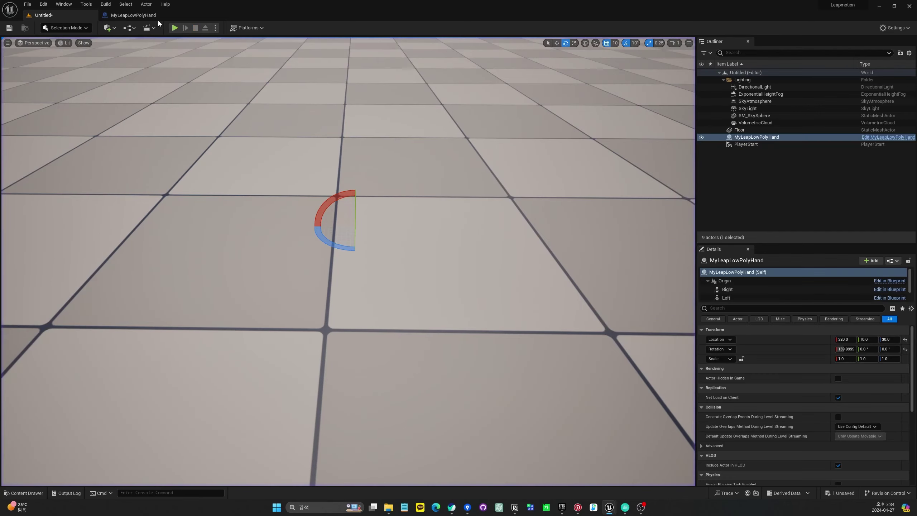
Back in MyLeapLowPolyHand, reselect ExtendedFingerDetector and shift the graph view up-left
left_click(133, 15)
left_click(81, 99)
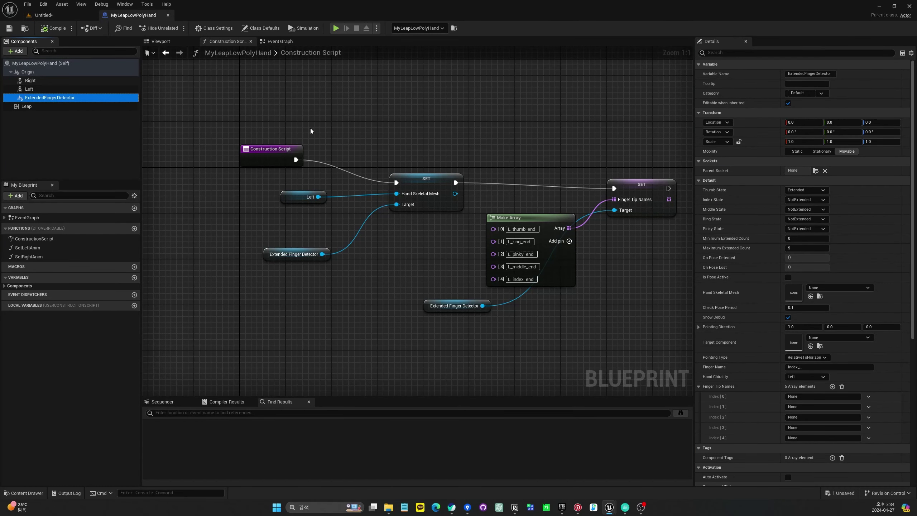
right_click_drag(622, 249, 470, 238)
Rearrange the SET Finger Tip Names and Extended Finger Detector nodes to free space
left_click_drag(547, 166, 563, 169)
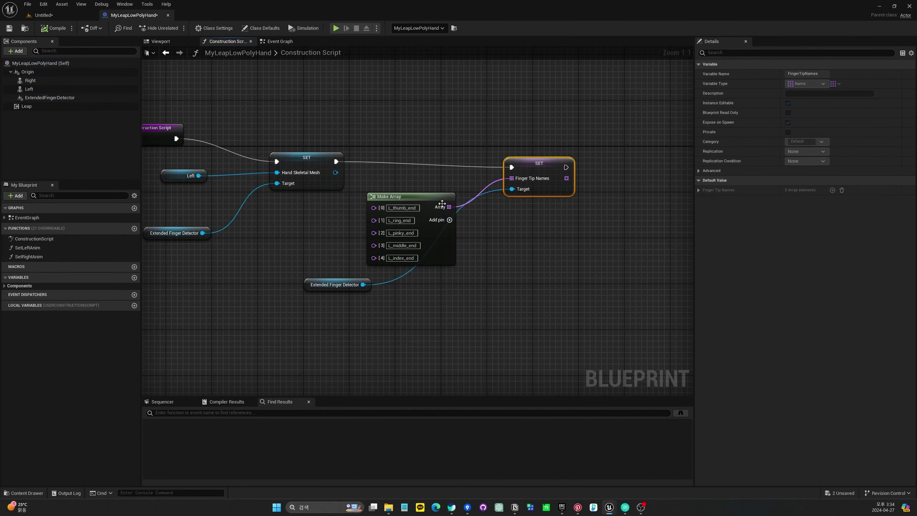
left_click_drag(443, 202, 437, 191)
left_click_drag(539, 165, 555, 168)
left_click_drag(345, 285, 386, 306)
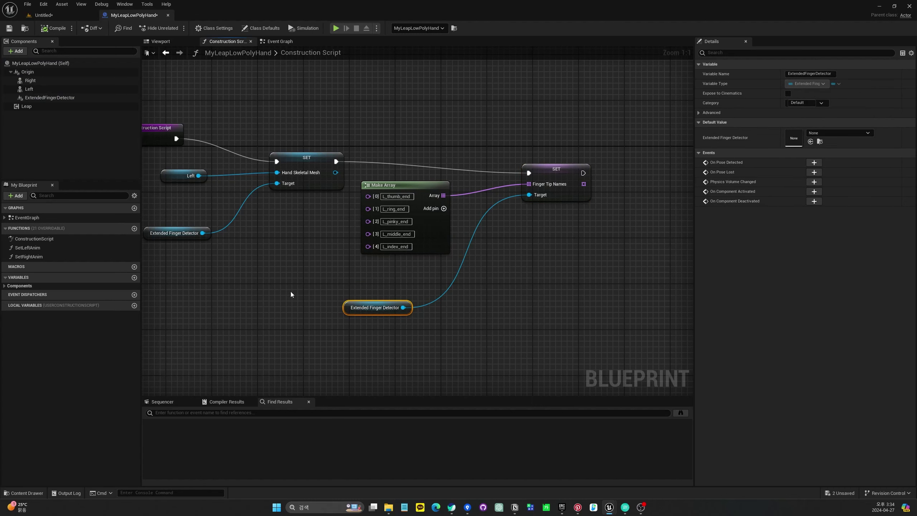
right_click_drag(291, 291, 324, 280)
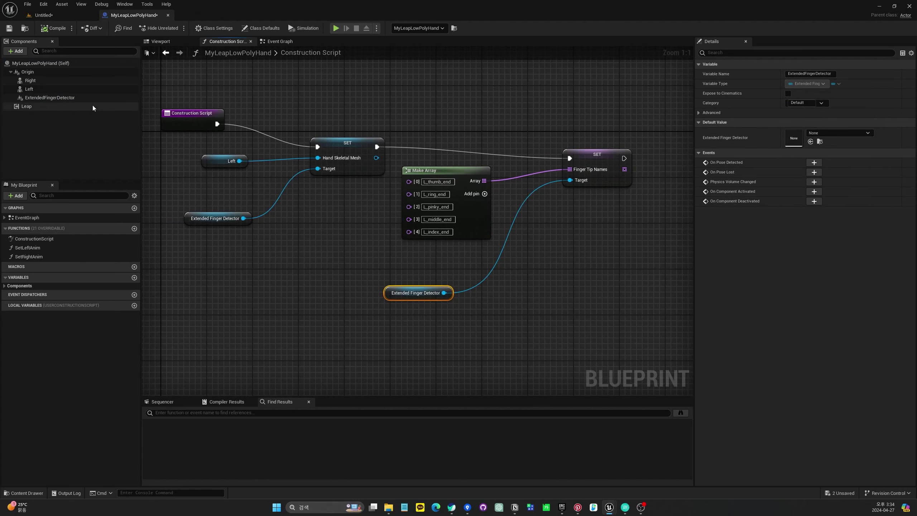
Duplicate the Hand Skeletal Mesh setter after Finger Tip Names and feed it a Right getter
left_click_drag(46, 81, 620, 249)
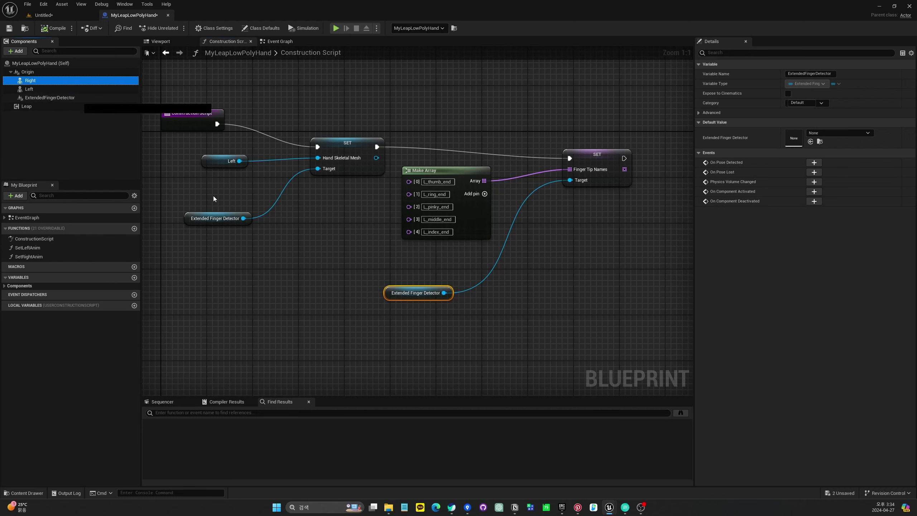
right_click_drag(650, 226, 509, 244)
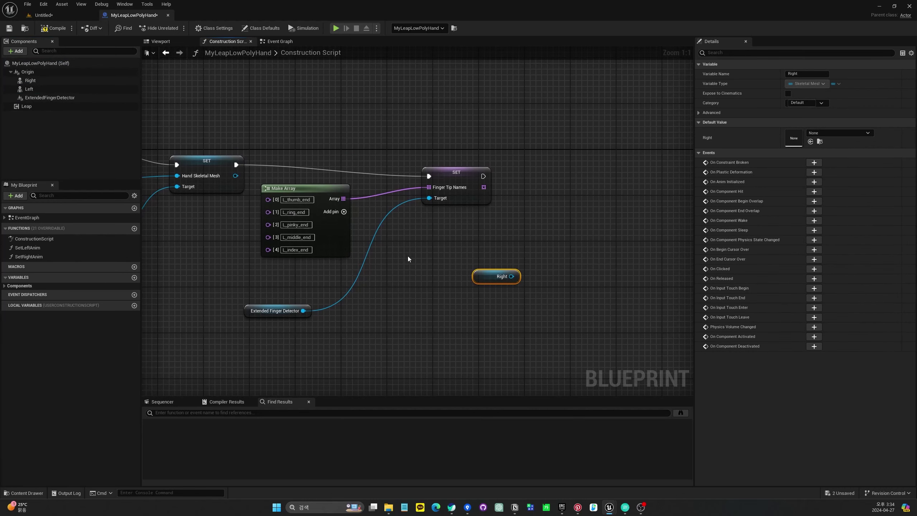
right_click_drag(407, 259, 476, 252)
left_click(276, 154)
key("ctrl+c")
right_click_drag(630, 224, 498, 226)
key("ctrl+v")
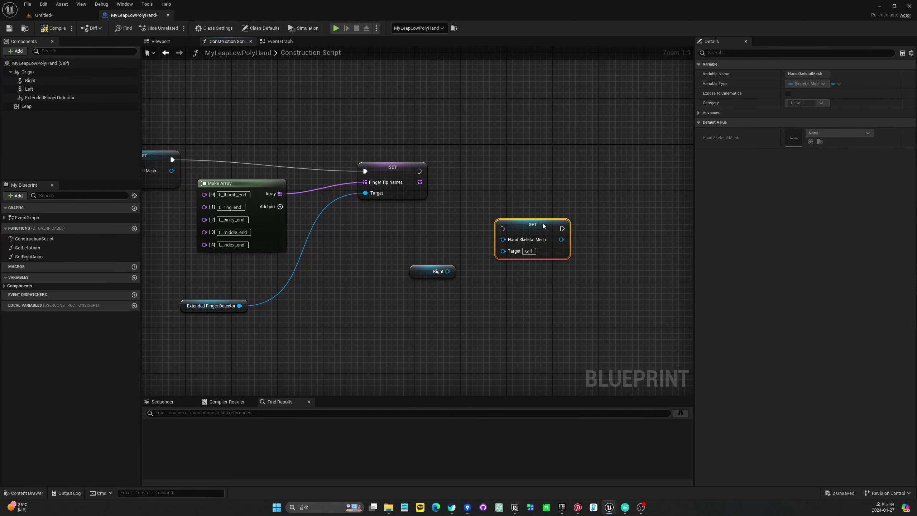
left_click_drag(544, 226, 560, 192)
left_click_drag(419, 171, 520, 194)
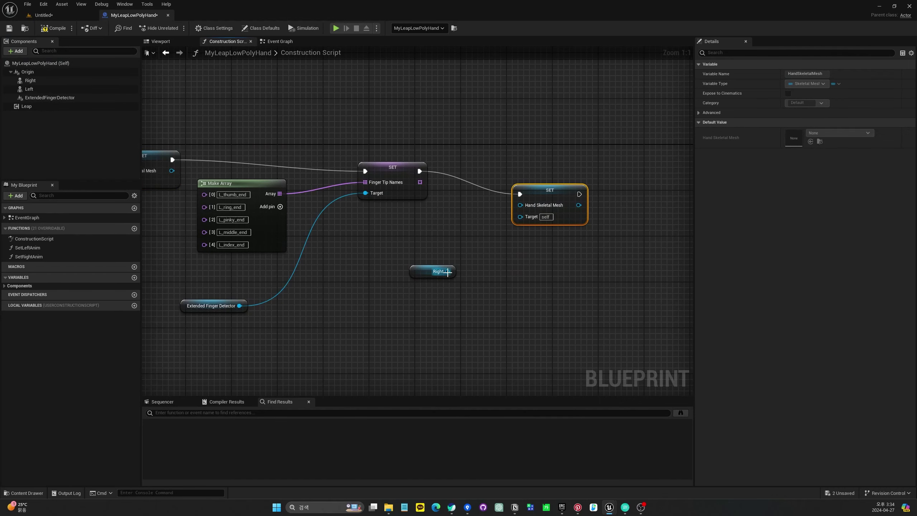
mouse_move(448, 272)
left_mouse_down()
mouse_move(521, 205)
mouse_move(573, 190)
left_mouse_up()
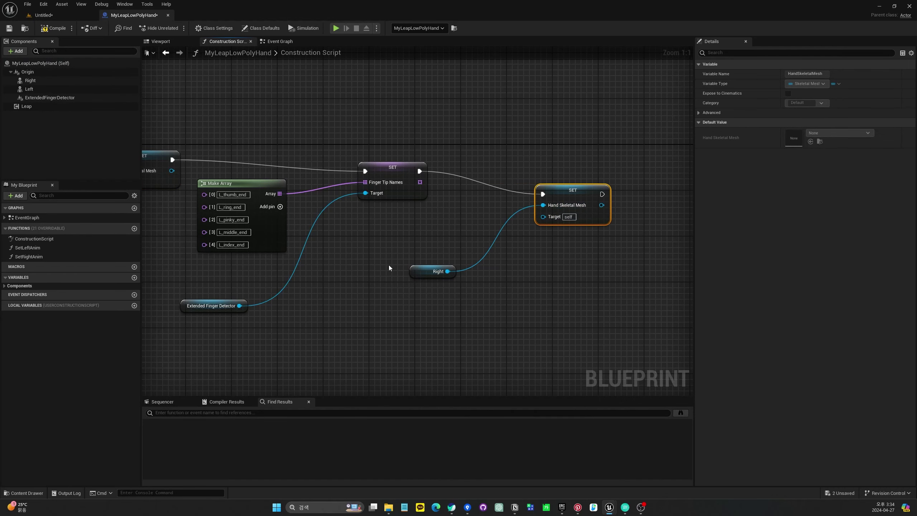
Wire a copied Extended Finger Detector getter into the new setter's Target
right_click_drag(389, 268, 576, 263)
left_click(203, 222)
right_click_drag(564, 309, 376, 298)
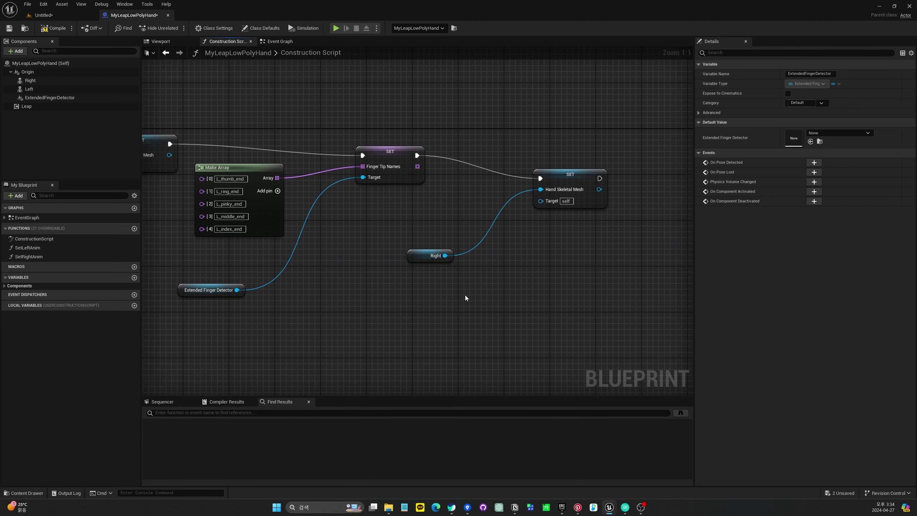
key("ctrl+c")
key("ctrl+v")
left_click_drag(552, 290, 542, 205)
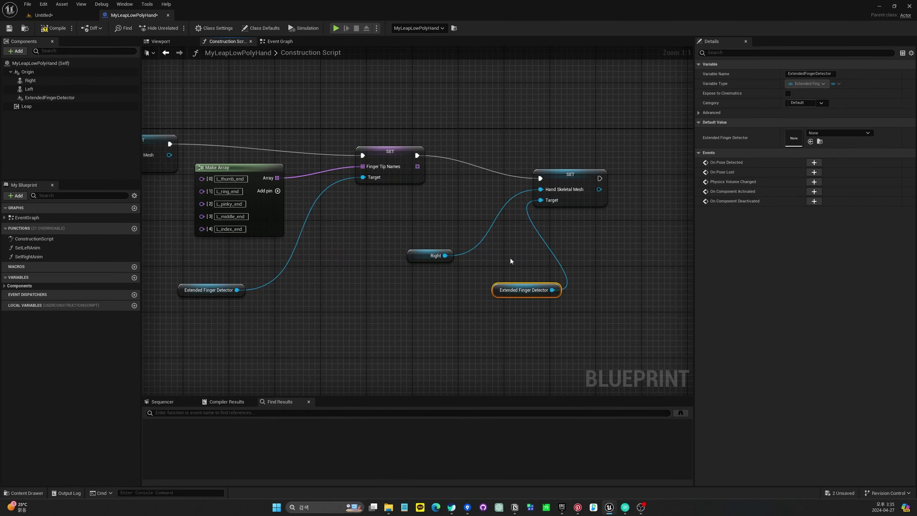
right_click_drag(422, 209, 407, 209)
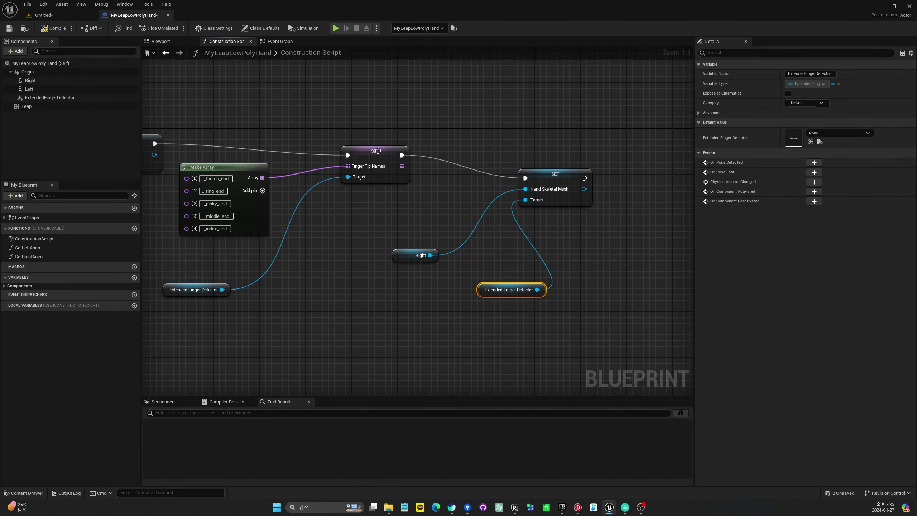
left_click(377, 151)
Duplicate the SET Finger Tip Names node and chain it after the right mesh setter
right_click_drag(581, 250, 459, 252)
key("ctrl+c")
key("ctrl+v")
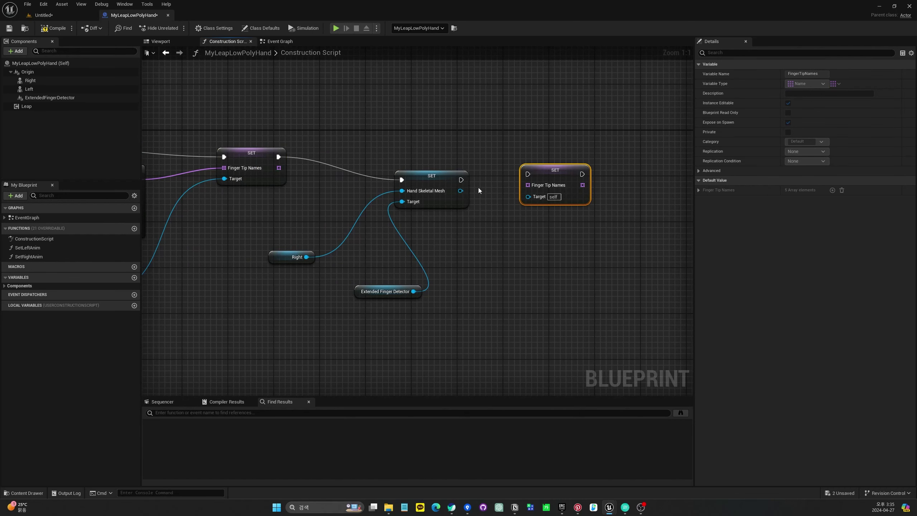
right_click_drag(470, 221, 586, 225)
left_click_drag(579, 198, 634, 194)
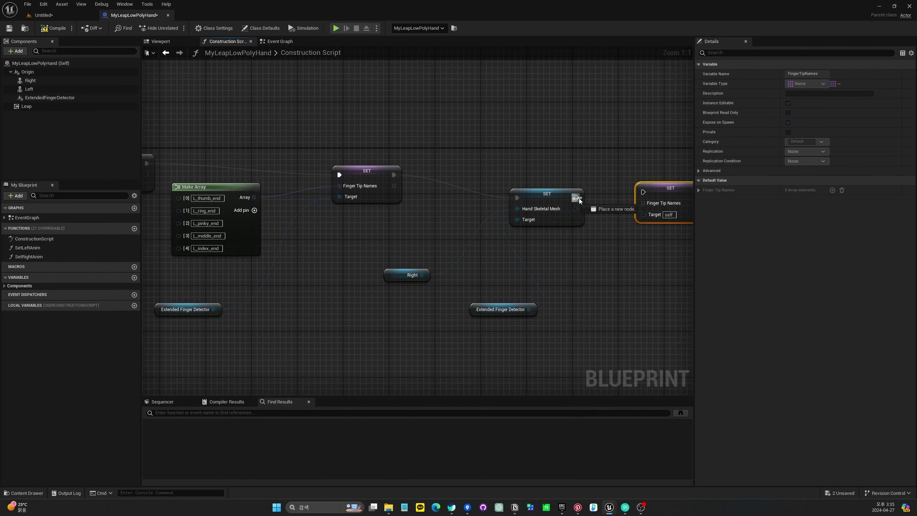
Reconnect the Construction Script entry's execution wire to the setter chain
left_click(479, 194)
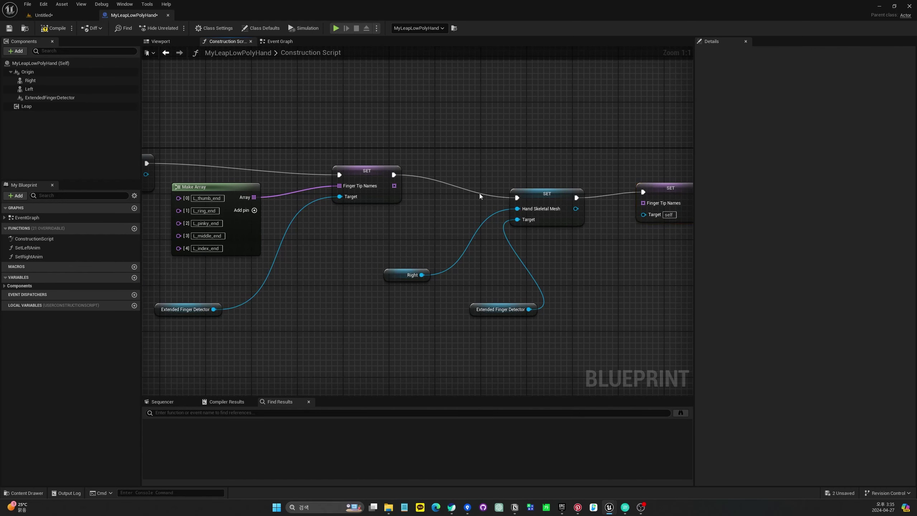
right_click_drag(303, 171, 516, 189)
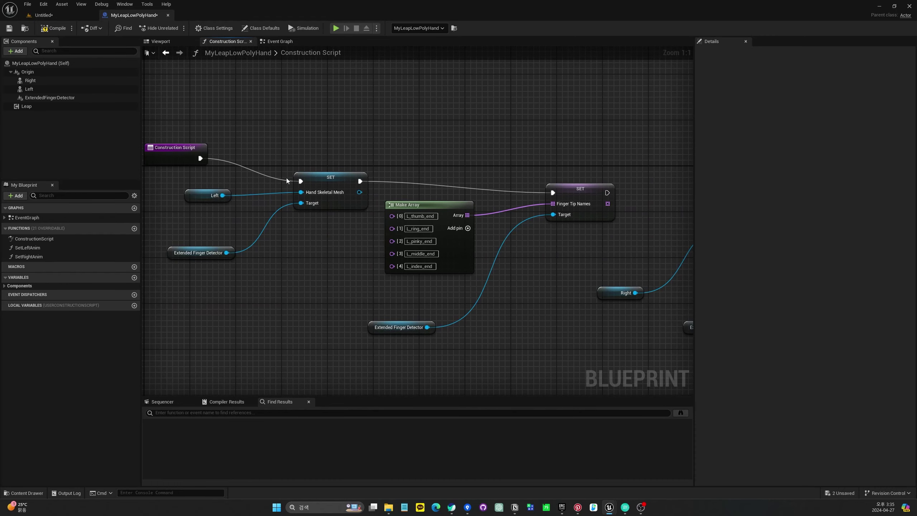
scroll(236, 163, "down", 2)
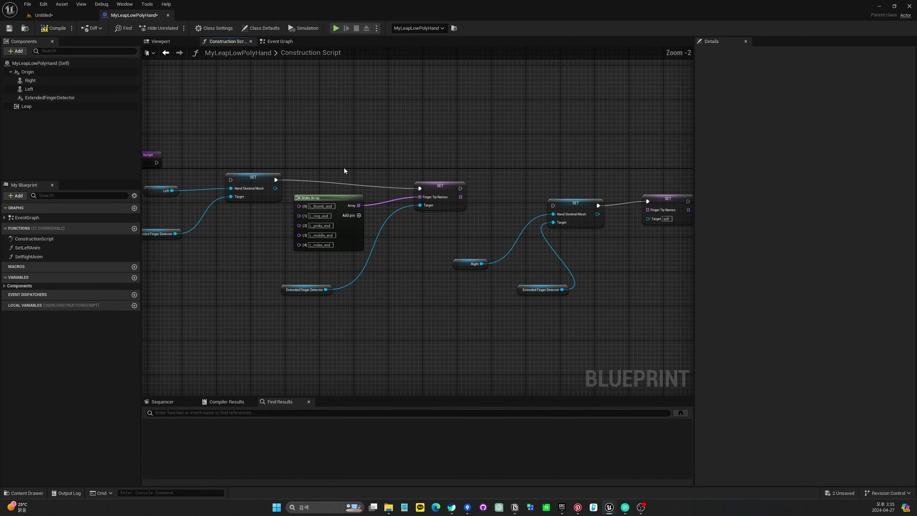
left_click_drag(161, 167, 459, 133)
left_click_drag(562, 206, 554, 206)
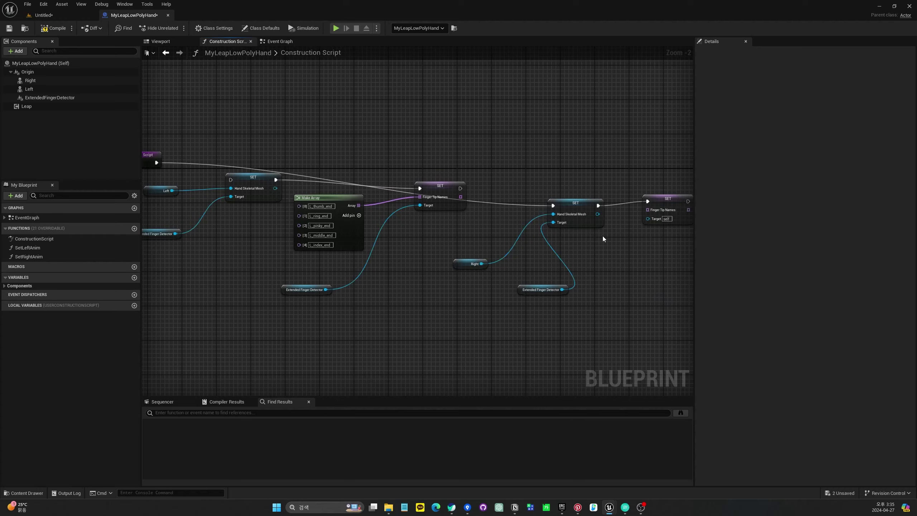
scroll(511, 231, "up", 2)
Copy the left Make Array node and wire it into the new Finger Tip Names setter
right_click_drag(568, 209, 628, 199)
left_click(200, 183)
key("ctrl+c")
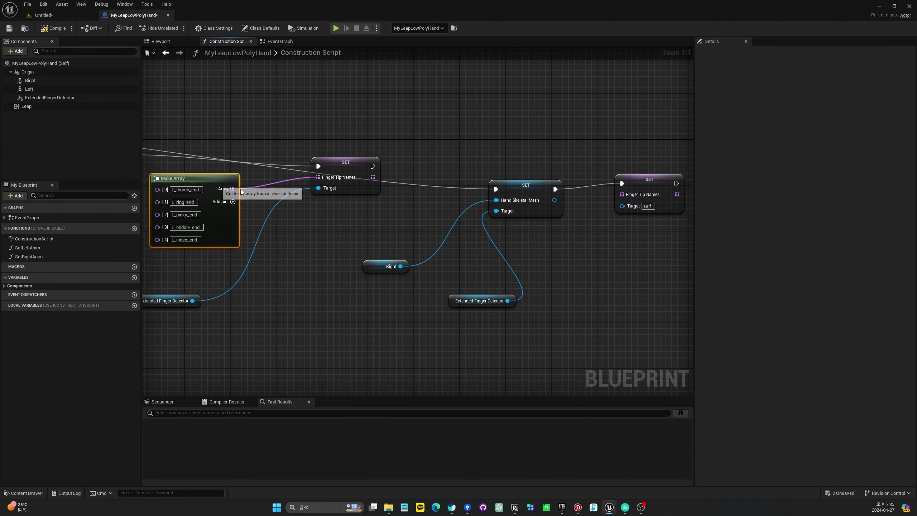
right_click_drag(618, 242, 512, 244)
key("ctrl+v")
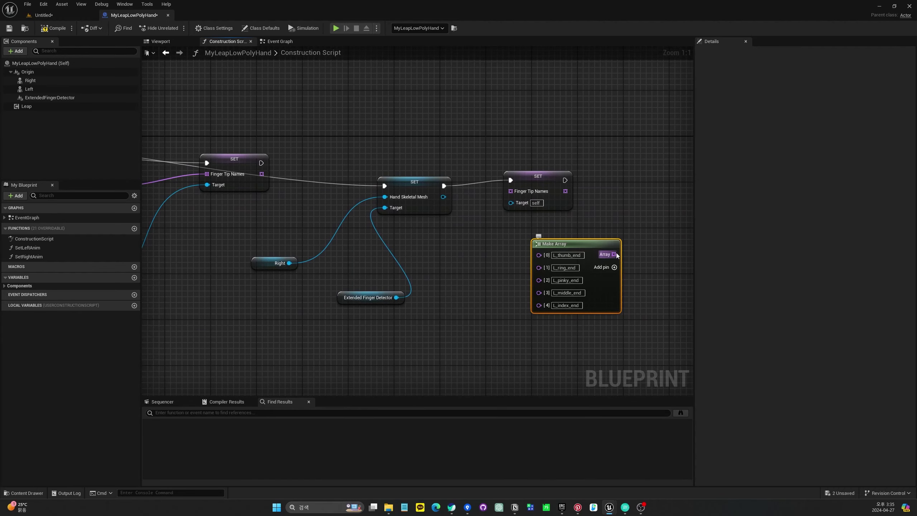
left_click_drag(613, 255, 510, 191)
left_click_drag(570, 247, 511, 235)
Rename the array entries from L_ to R_ (R_thumb_end, R_ring_end, R_pinky_end, R_middle_end, R_index_end)
key("BackSpace")
type("R")
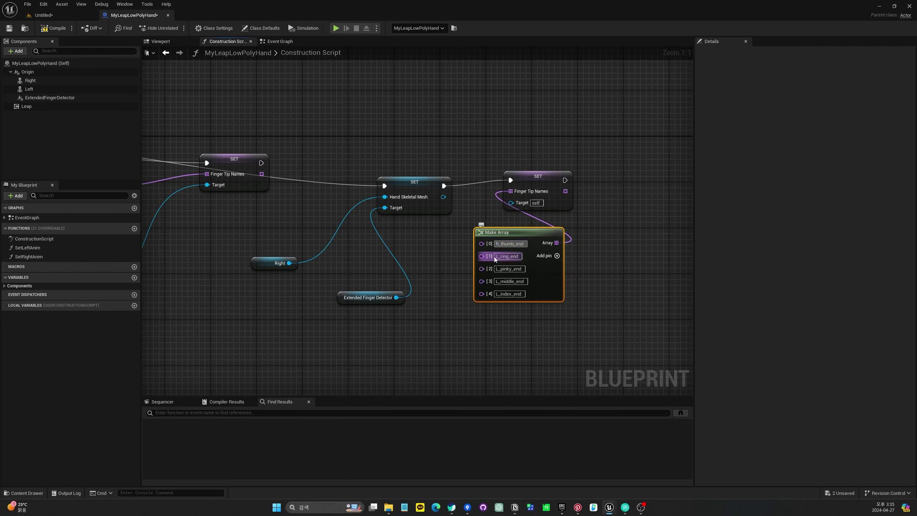
left_click_drag(496, 269, 499, 282)
type("R")
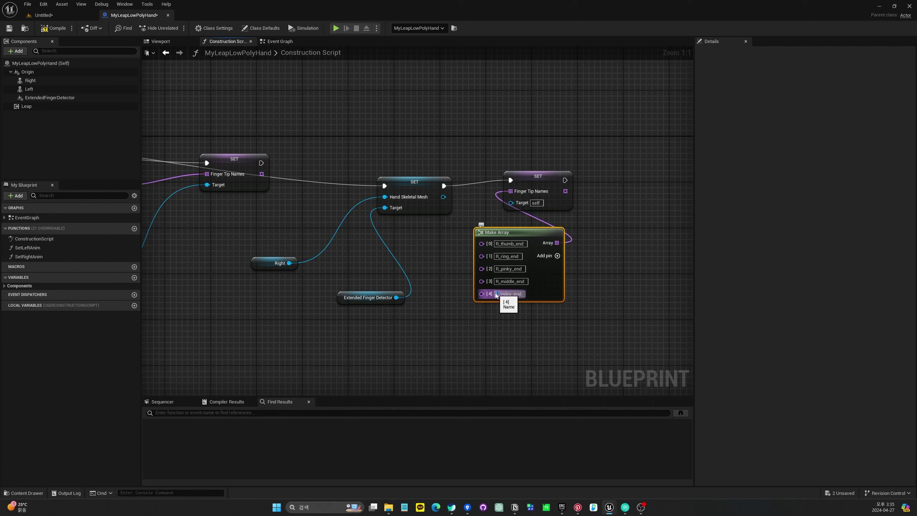
type("R")
left_click(410, 252)
Fix the compile error by wiring a copied Extended Finger Detector getter into the setter's Target, then recompile
left_click(54, 28)
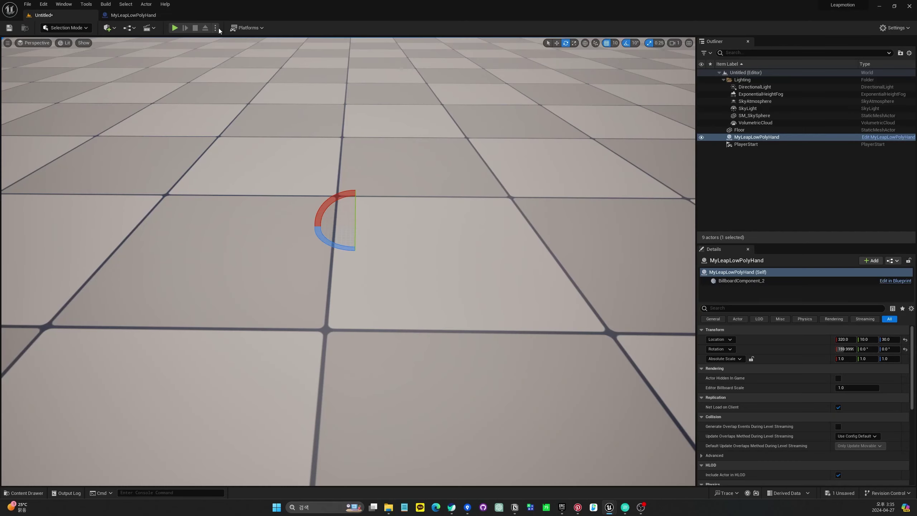
left_click_drag(547, 199, 592, 199)
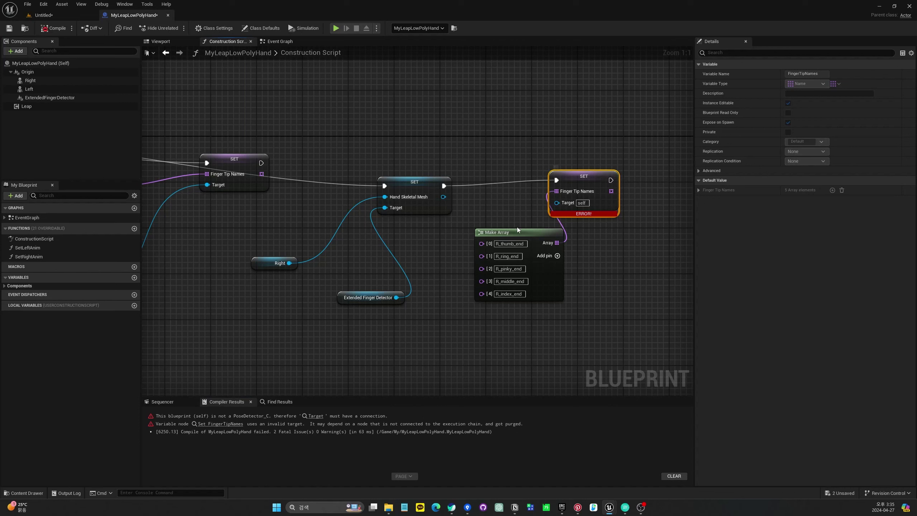
left_click(391, 299)
key("ctrl+c")
key("ctrl+v")
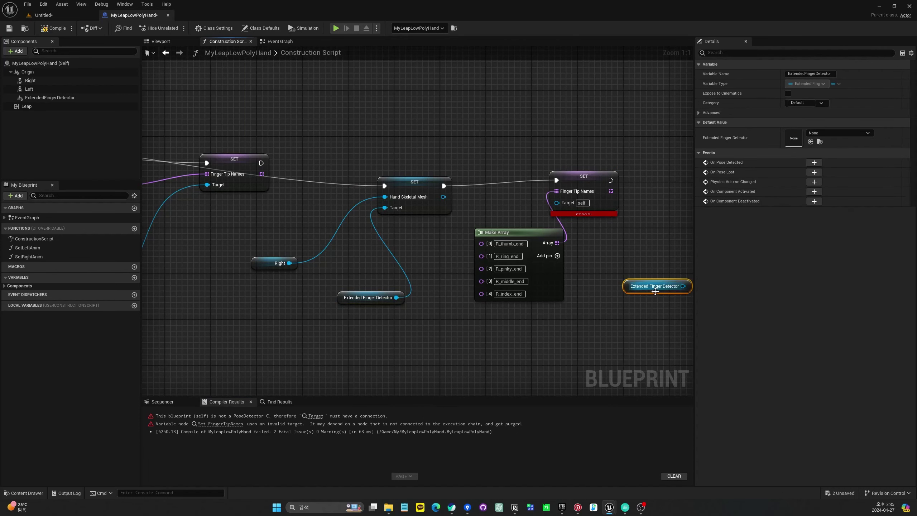
left_click_drag(683, 286, 574, 203)
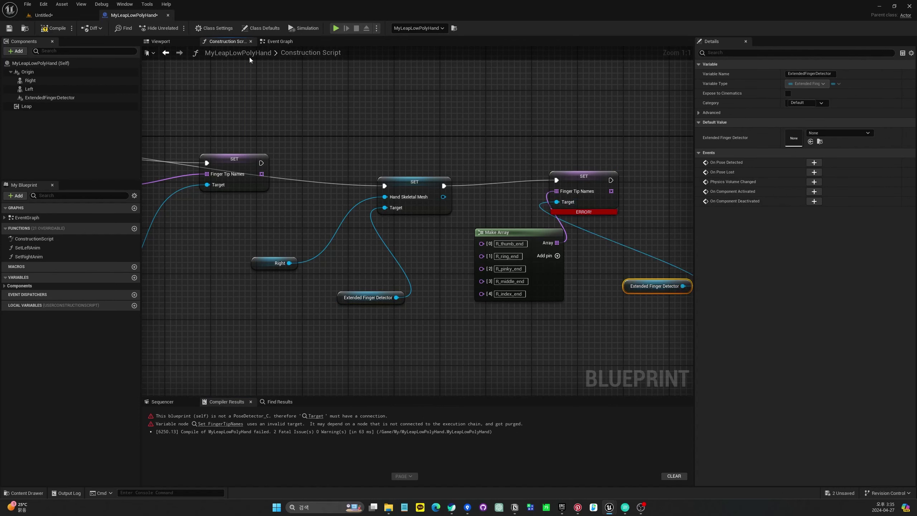
left_click(46, 28)
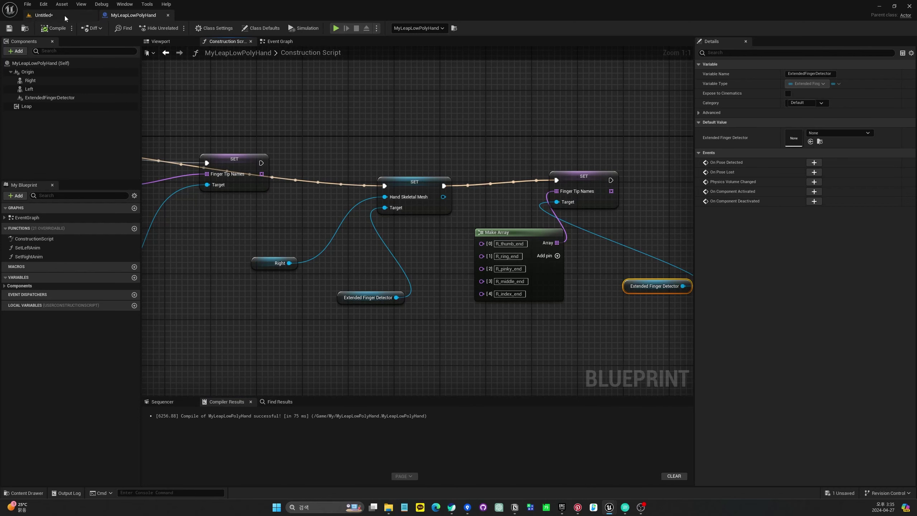
Play-test both hands in the level, then return to MyLeapLowPolyHand's Construction Script
left_click(64, 16)
left_click(175, 28)
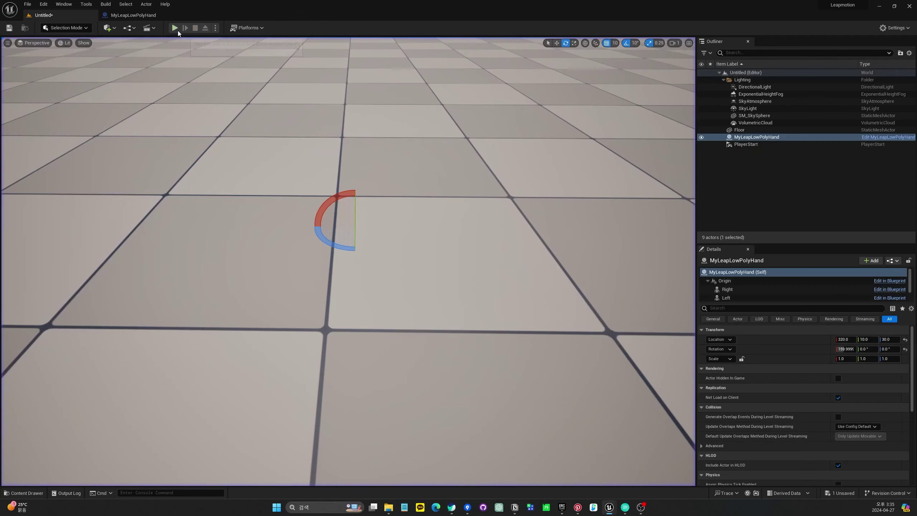
left_click(144, 15)
right_click_drag(322, 197, 415, 231)
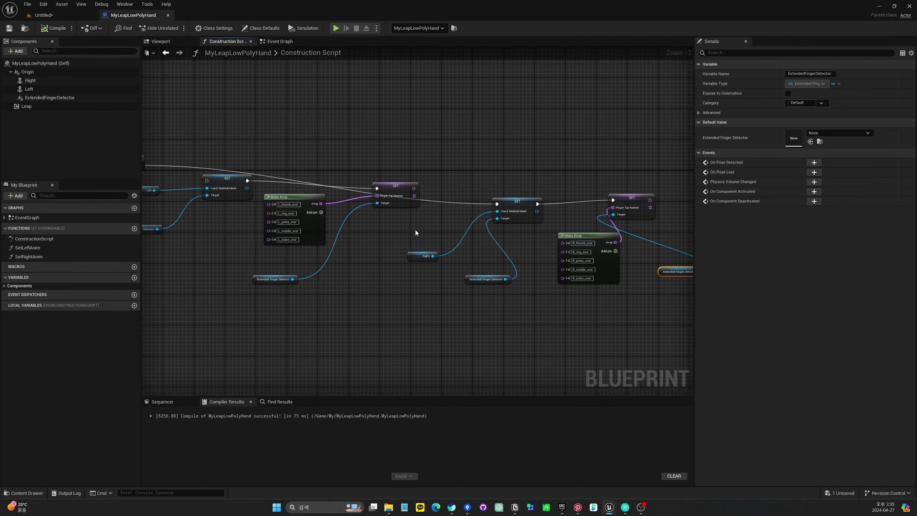
Move the left Finger Tip Names setter upward and box-select the left-hand nodes
left_click_drag(401, 197, 397, 173)
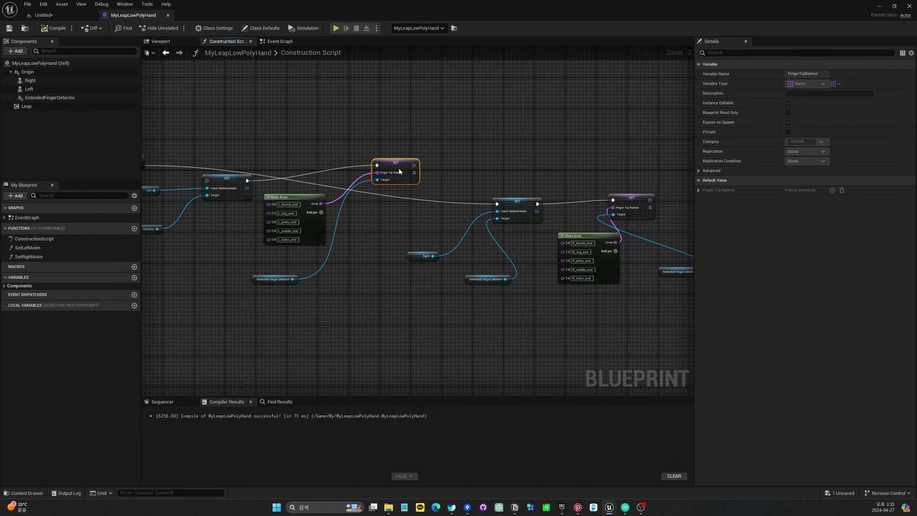
right_click_drag(397, 228, 505, 227)
right_click_drag(390, 154, 372, 159)
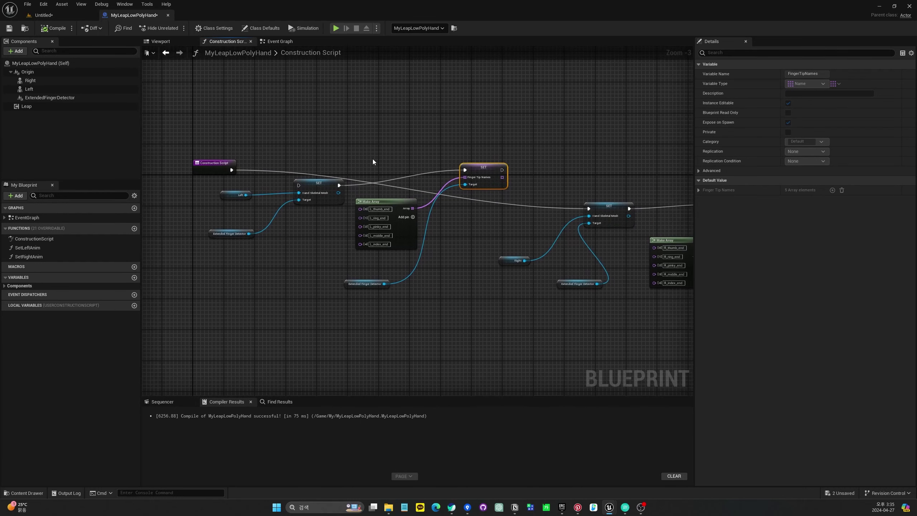
left_click_drag(189, 128, 482, 246)
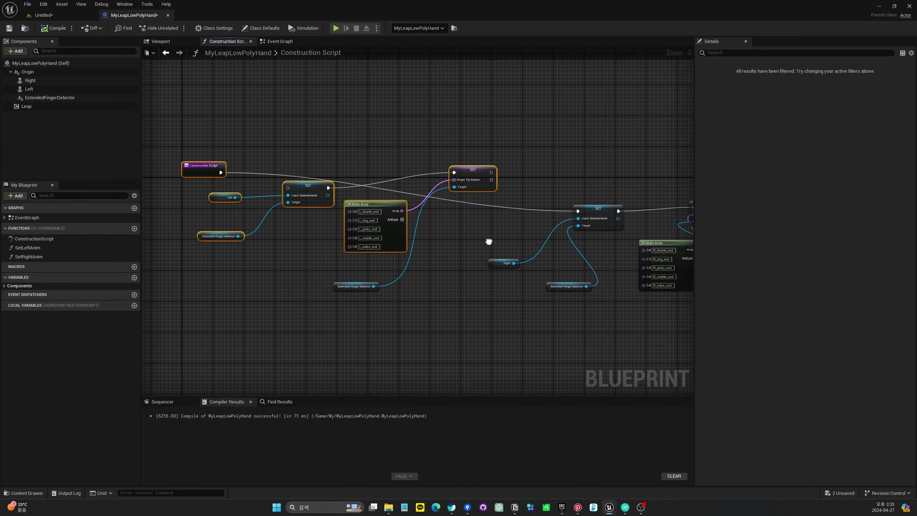
right_click_drag(483, 245, 436, 217)
scroll(437, 217, "down", 1)
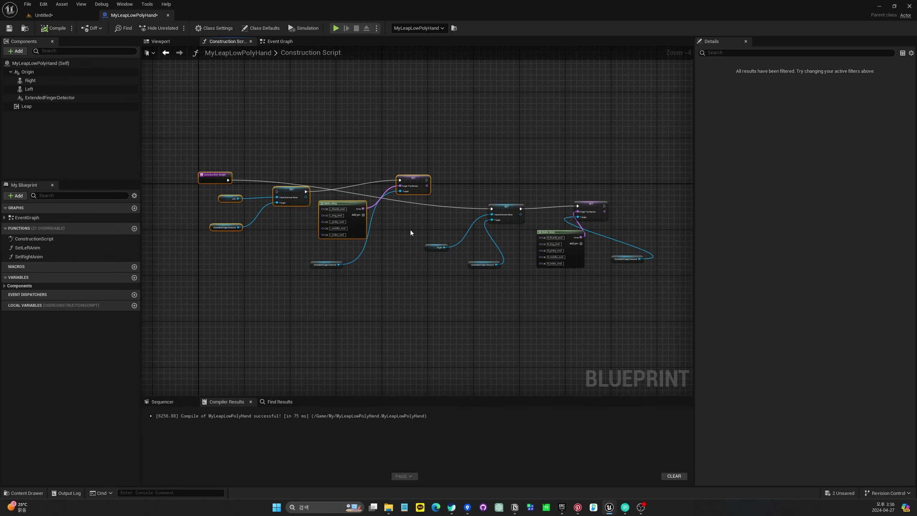
right_click_drag(402, 254, 411, 249)
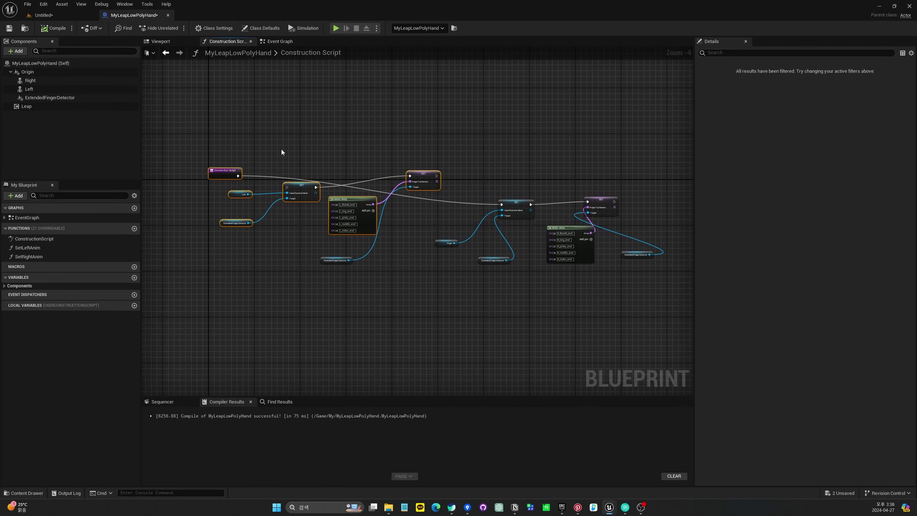
Select every node except the Construction Script entry node and delete them
key("ctrl+a")
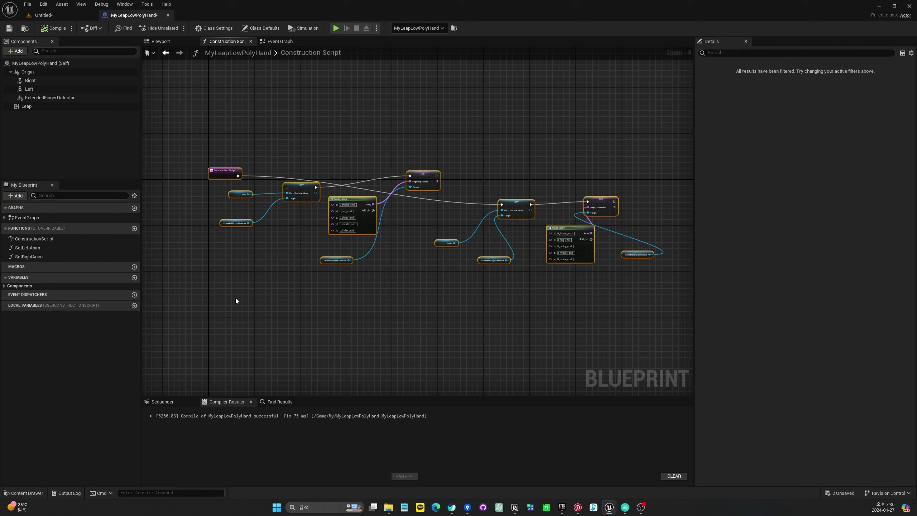
left_click(232, 305)
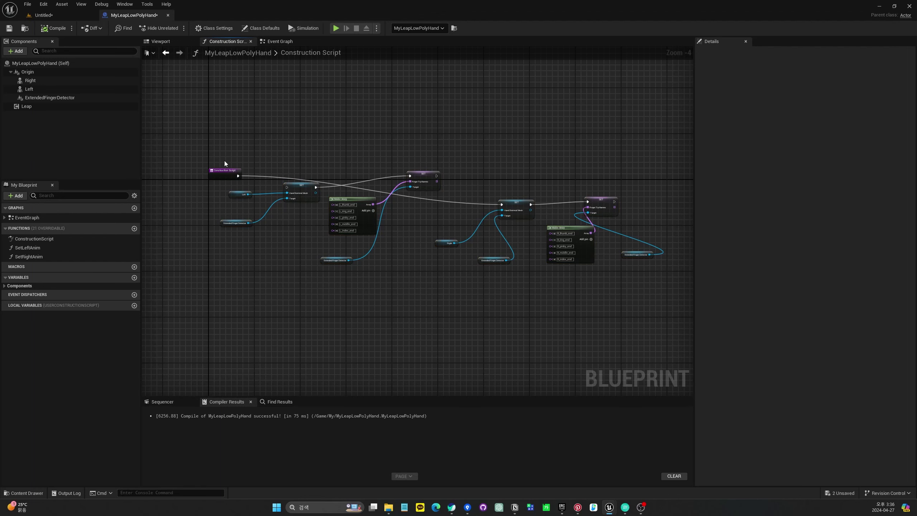
left_click_drag(218, 170, 192, 171)
left_click_drag(235, 128, 639, 332)
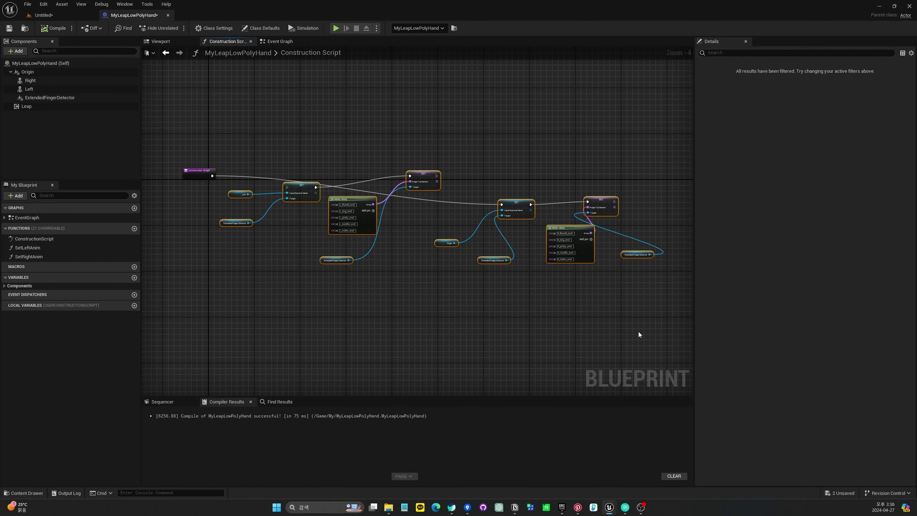
key("Delete")
right_click_drag(198, 166, 234, 142)
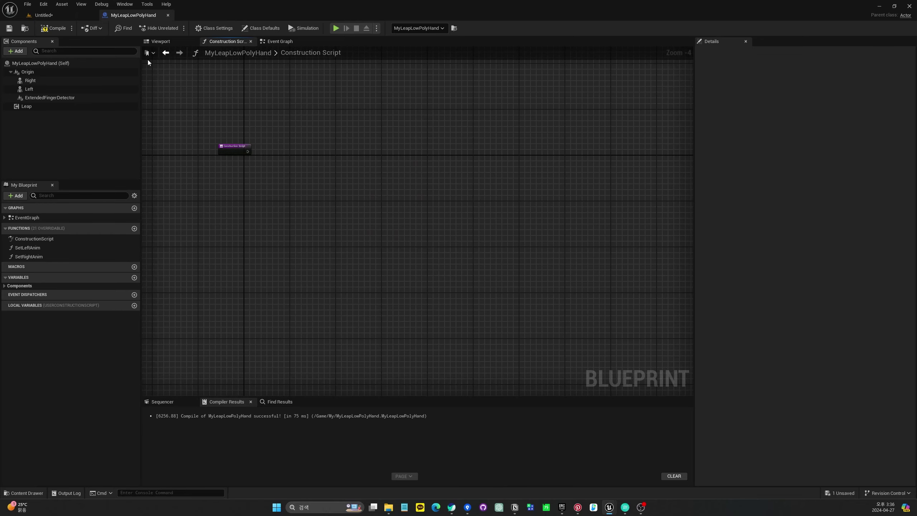
From the Event Graph, browse the Content Drawer to Ultraleap Tracking Plugin Content > PoseDetection > Pawn
left_click(273, 42)
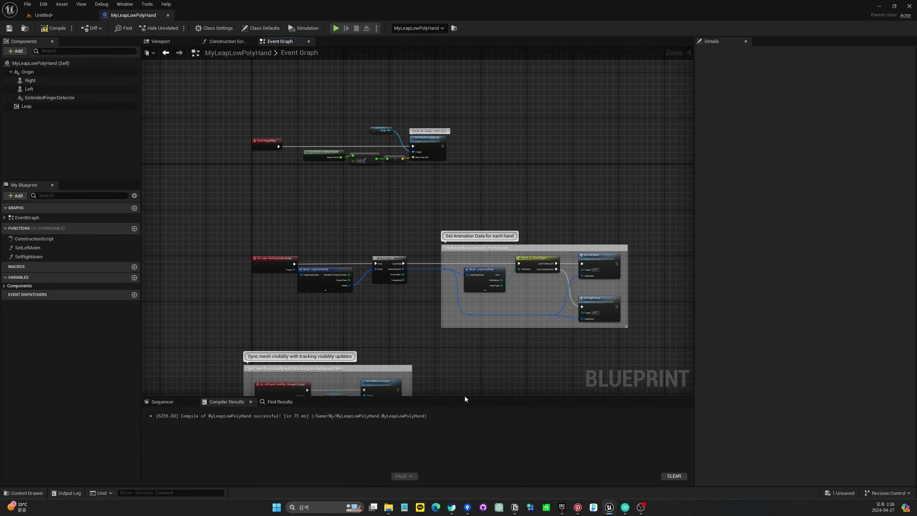
key("ctrl+space")
scroll(87, 450, "down", 5)
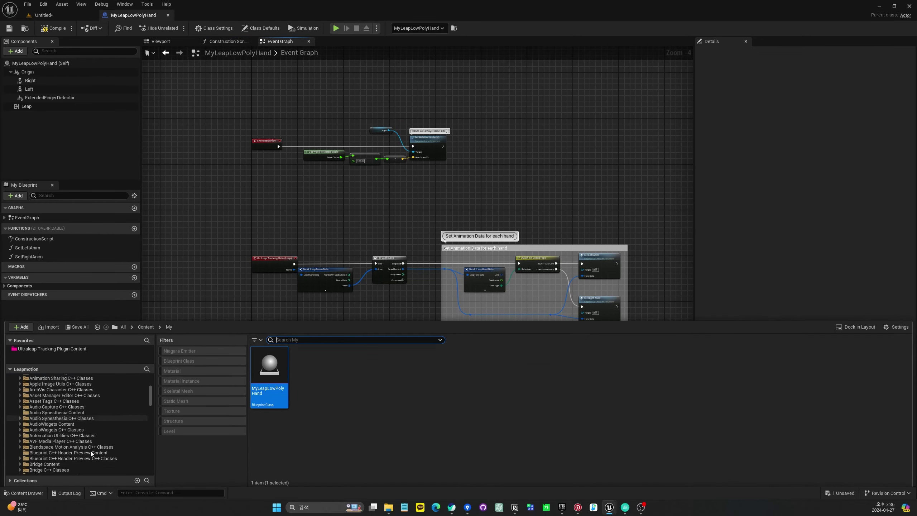
scroll(69, 415, "up", 5)
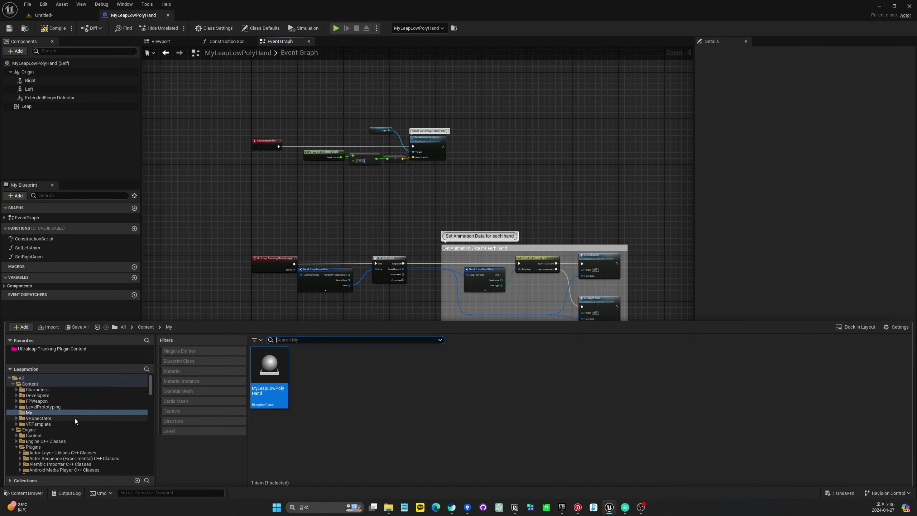
left_click_drag(151, 392, 152, 458)
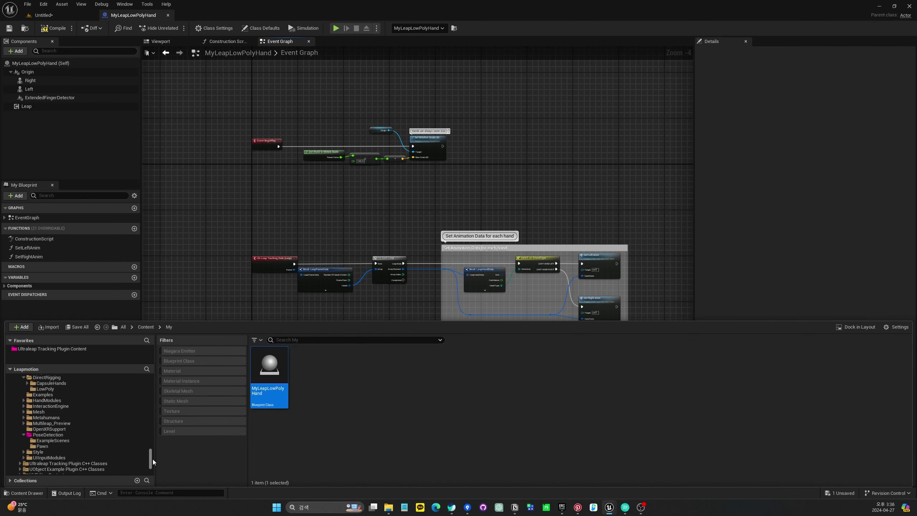
left_click(95, 423)
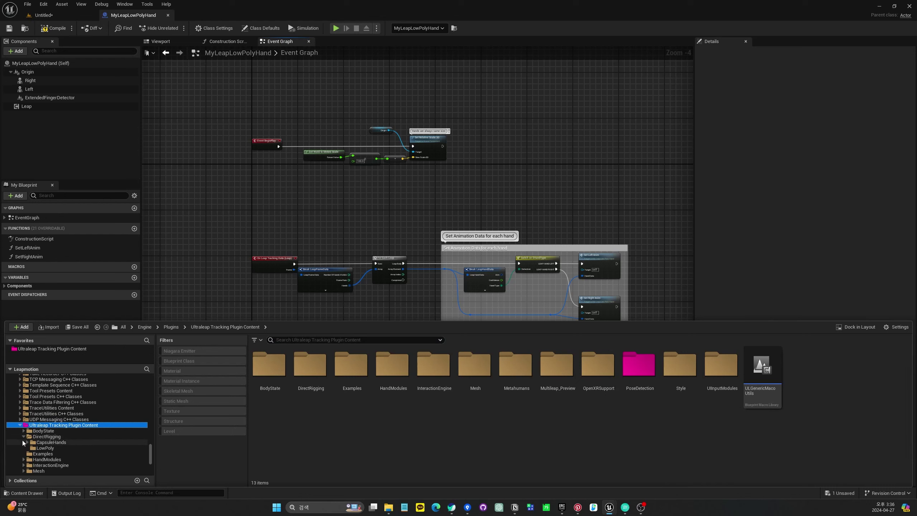
left_click(24, 436)
left_click(24, 436)
scroll(54, 433, "down", 3)
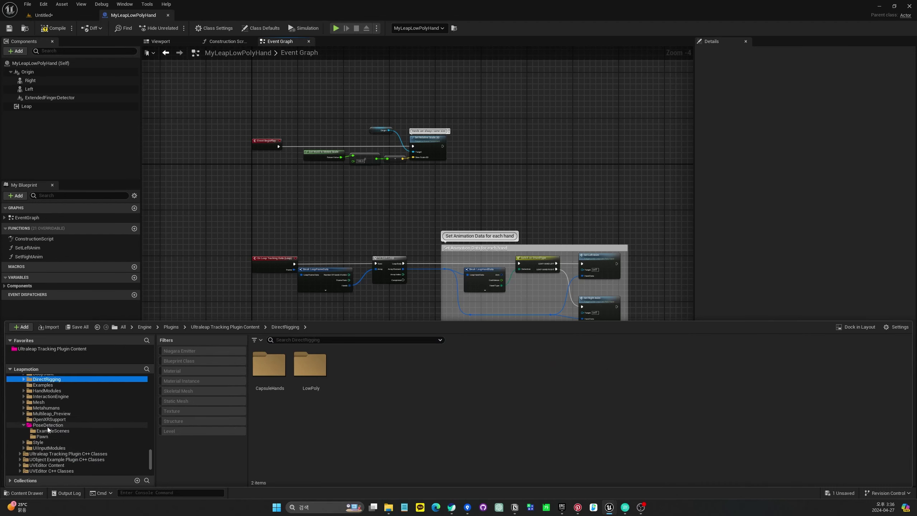
left_click(48, 426)
left_click(319, 401)
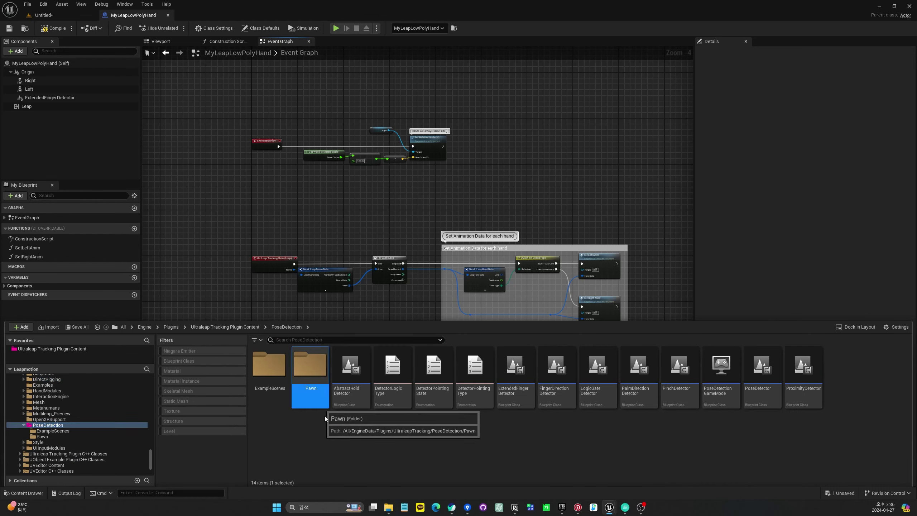
double_click(310, 372)
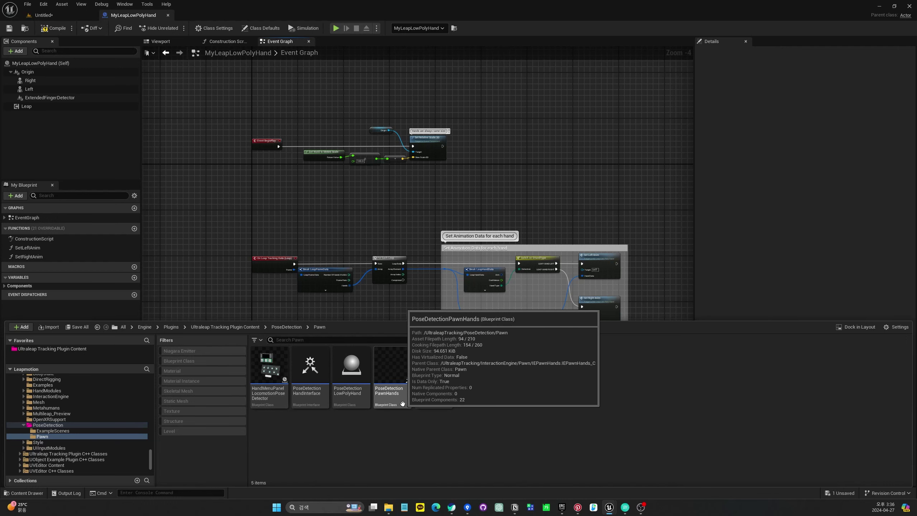
Select PoseDetectionPawnHands and PoseDetectionLowPolyHand and drag them onto the My folder
left_click(390, 402)
left_click(335, 401, "ctrl")
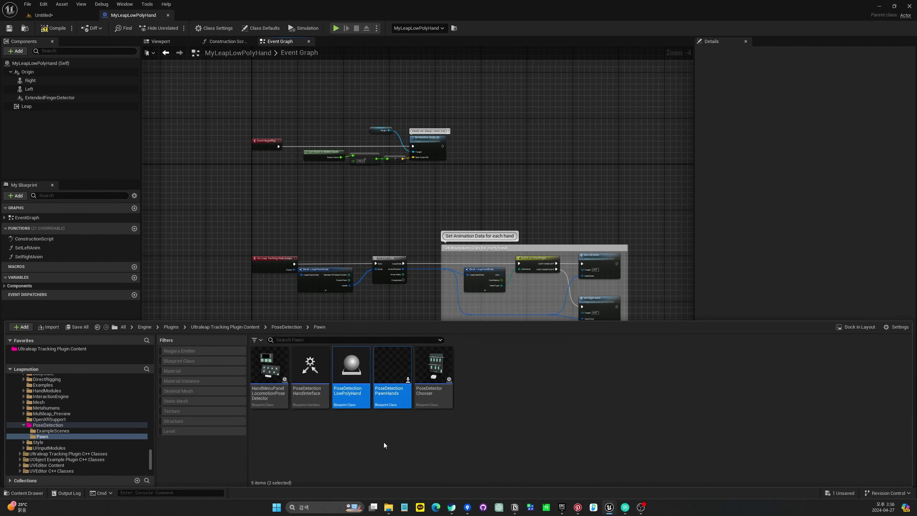
scroll(102, 424, "up", 3)
left_click_drag(150, 455, 154, 377)
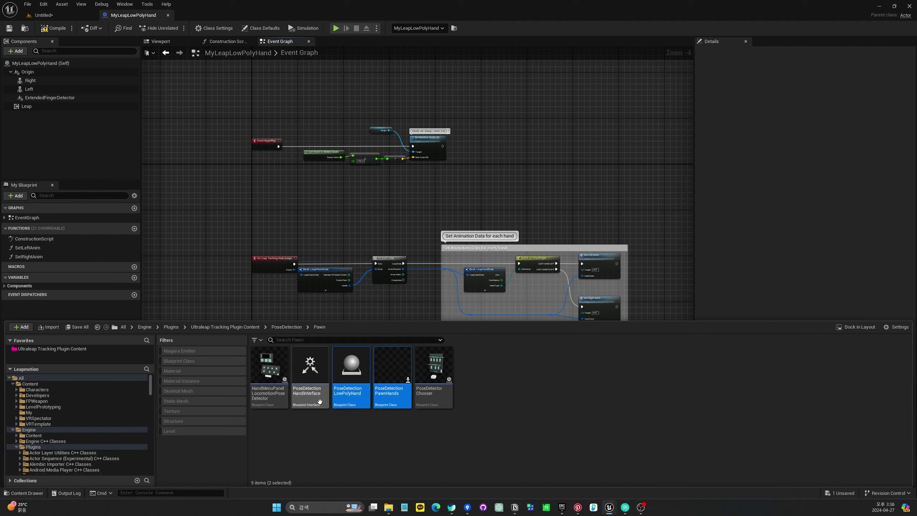
left_click_drag(350, 395, 37, 414)
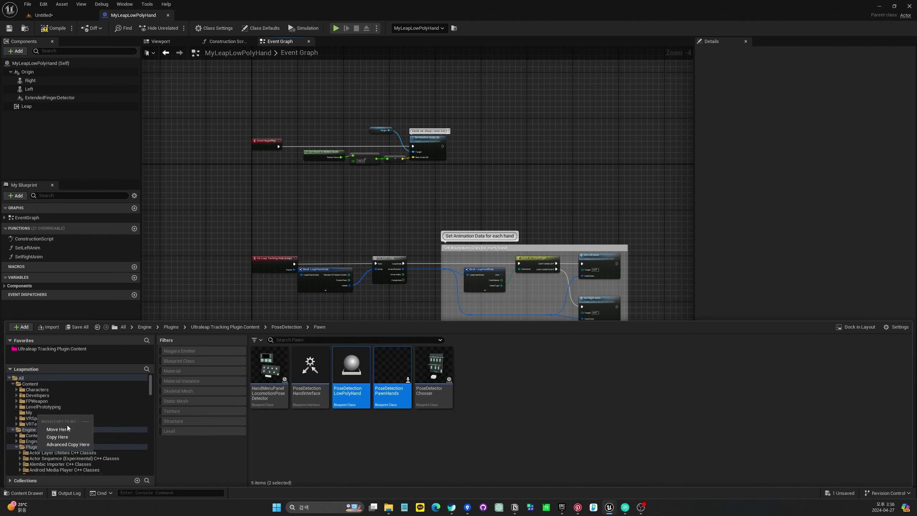
Move both assets into My, renaming them MyPoseDetectionLowPolyHand and MyPoseDetectionPawnHands
left_click(56, 437)
left_click(33, 414)
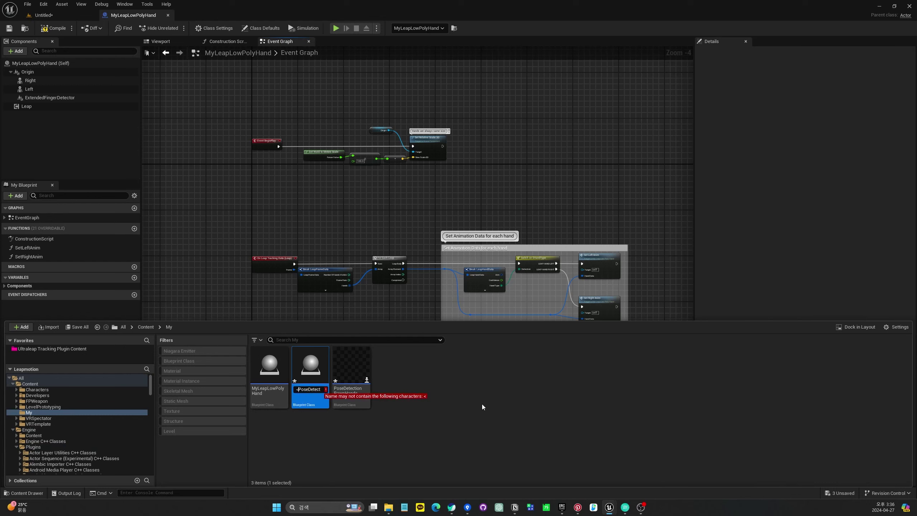
type("My")
key("Return")
left_click(364, 389)
key("F2")
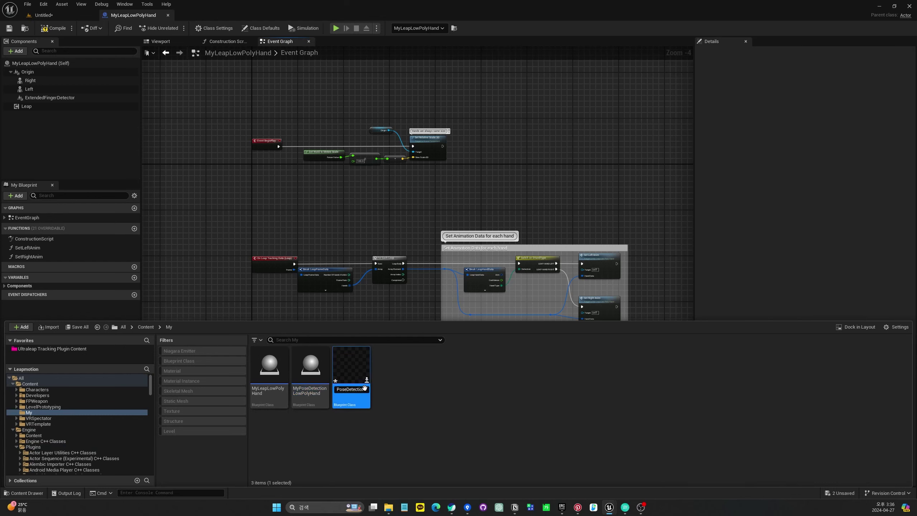
key("Return")
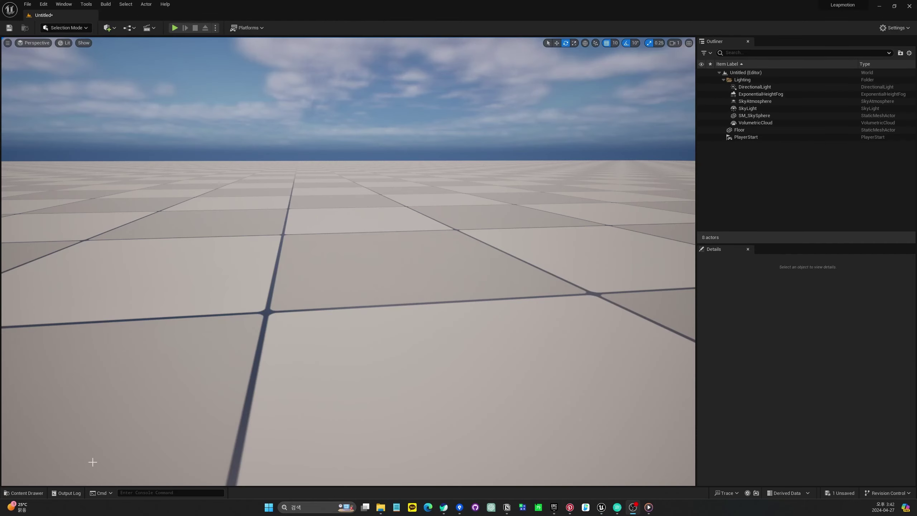
Create a Game Mode Base blueprint class in My named MyPoseDectection
left_click(45, 493)
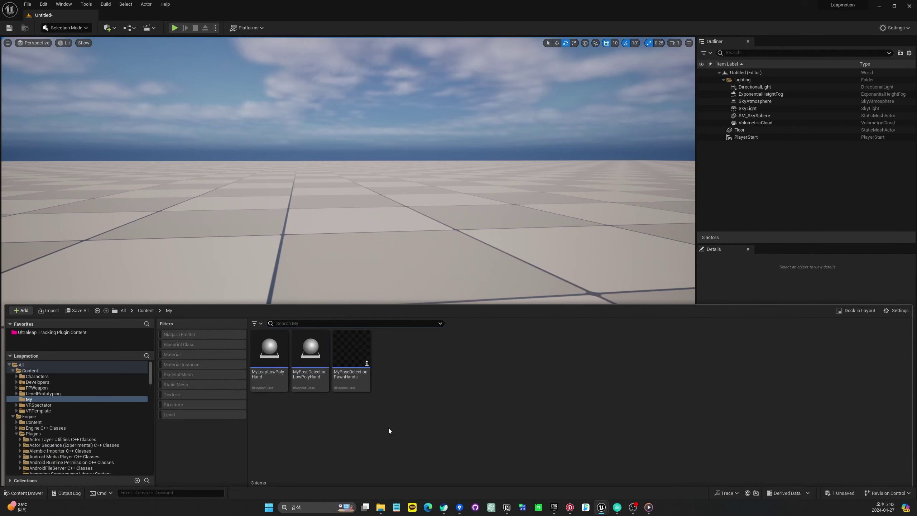
right_click(397, 358)
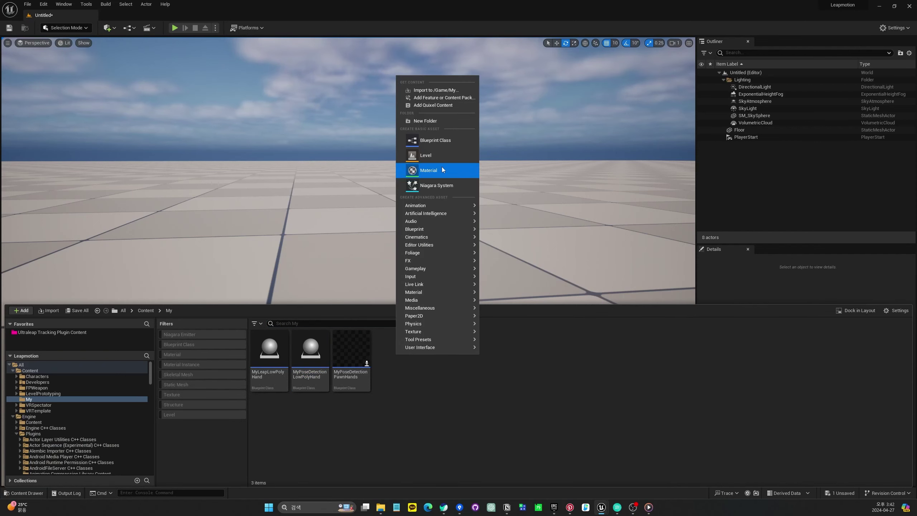
left_click(442, 144)
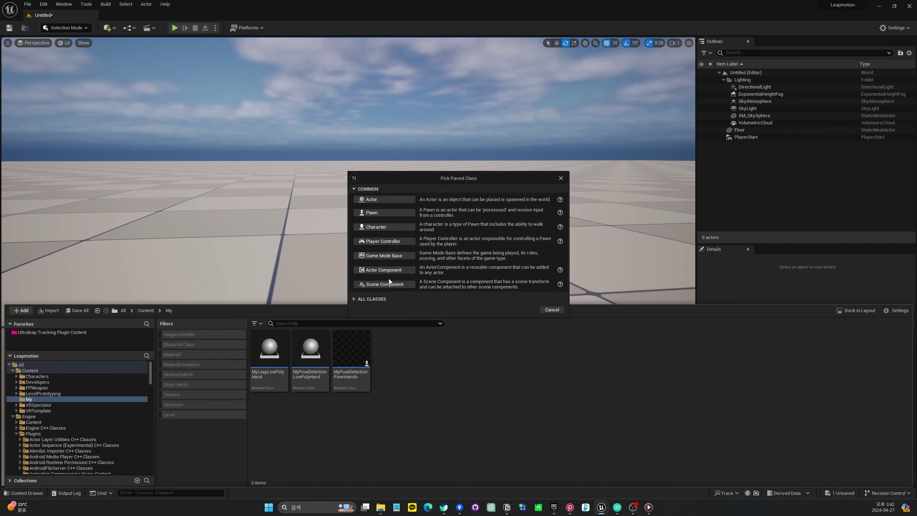
left_click(391, 255)
type("MyPo")
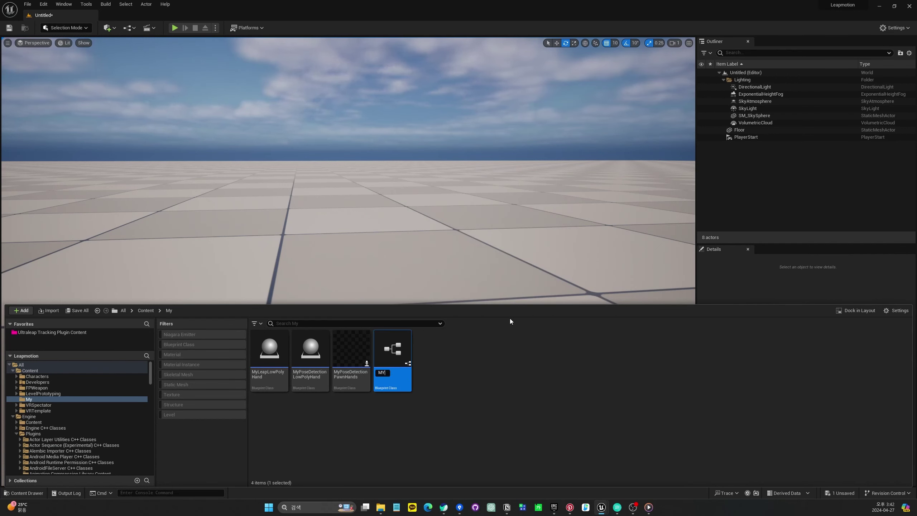
type("seDector")
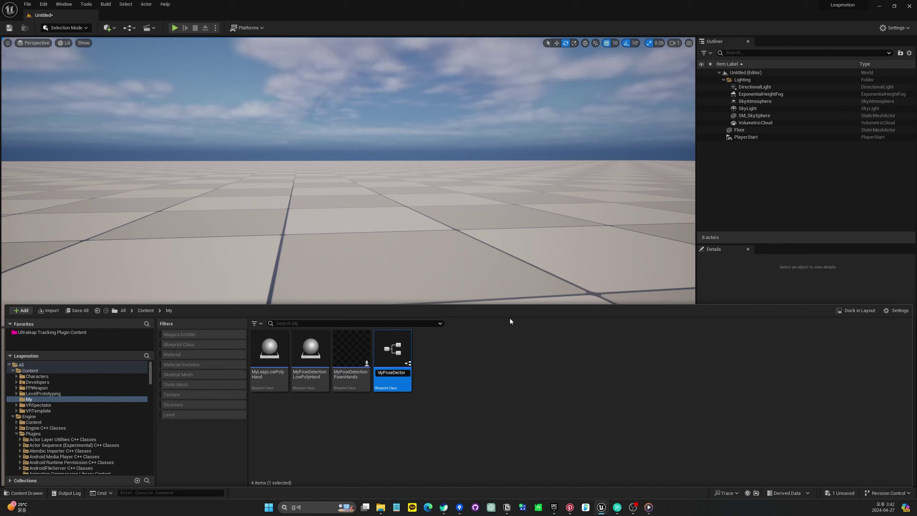
key("BackSpace")
key("BackSpace")
type("ection")
key("Return")
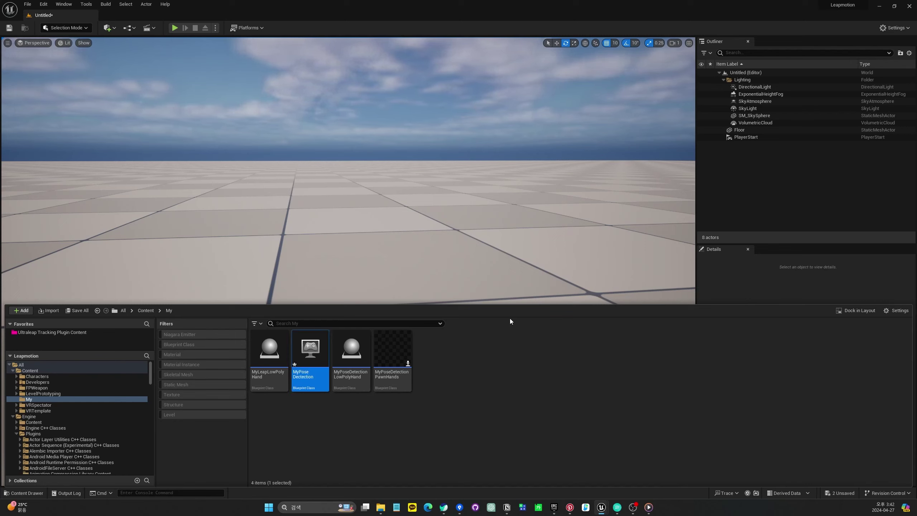
Rename it to MyPoseDectectionGameMode and open it in the blueprint editor
key("F2")
key("End")
type("GameMode")
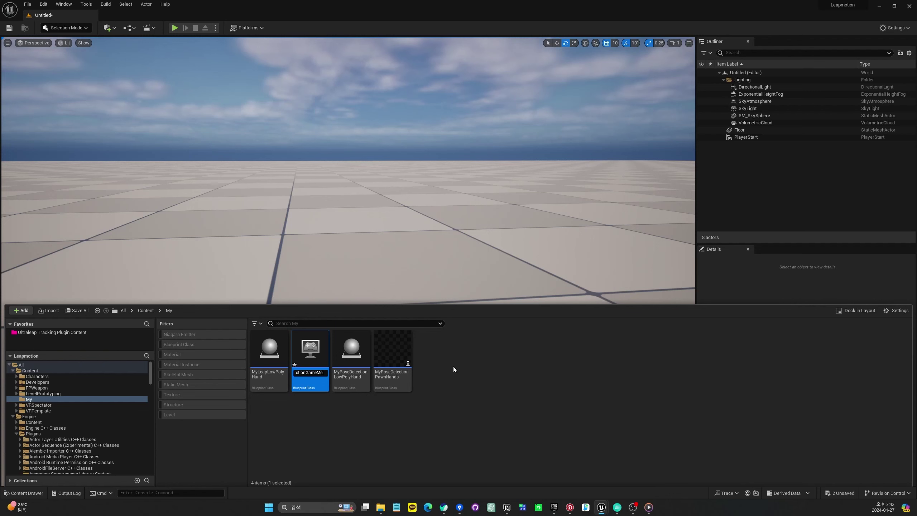
key("Return")
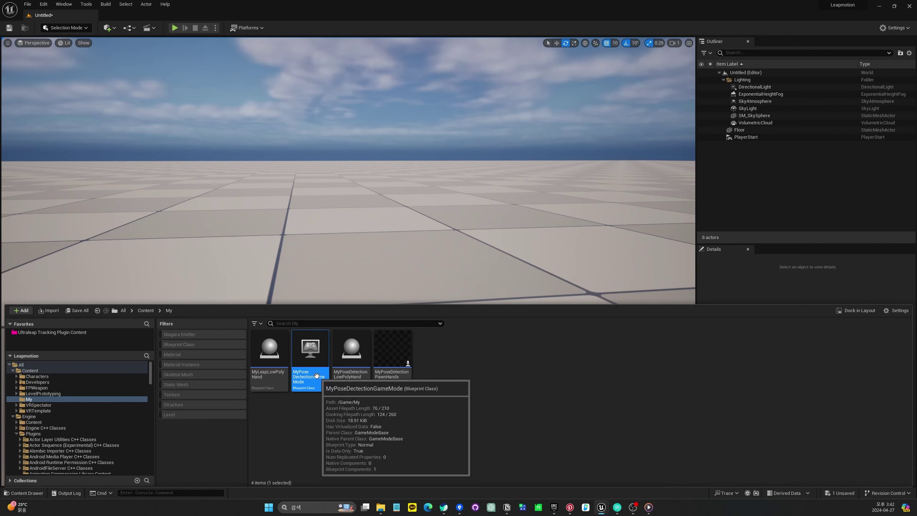
double_click(316, 378)
Set the game mode's Default Pawn Class to MyPoseDetectionPawnHands, then compile and save it
left_click_drag(521, 69, 418, 81)
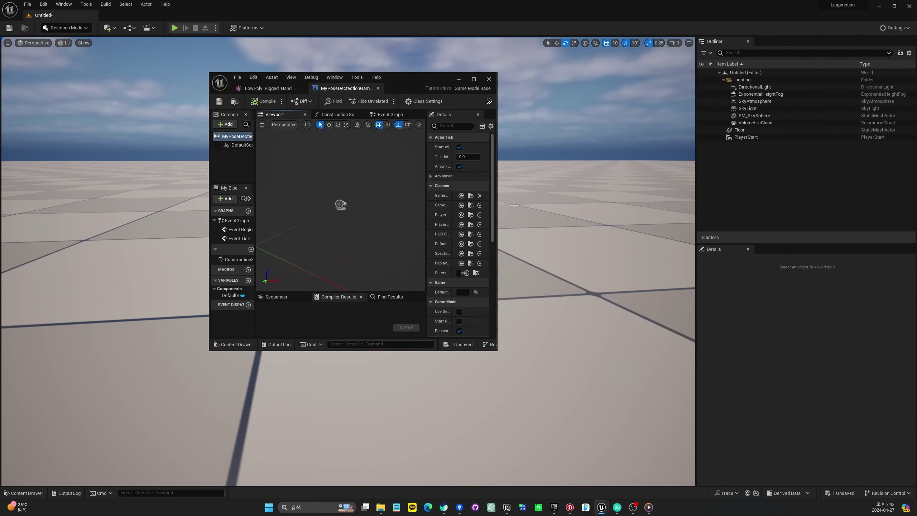
left_click_drag(496, 212, 650, 213)
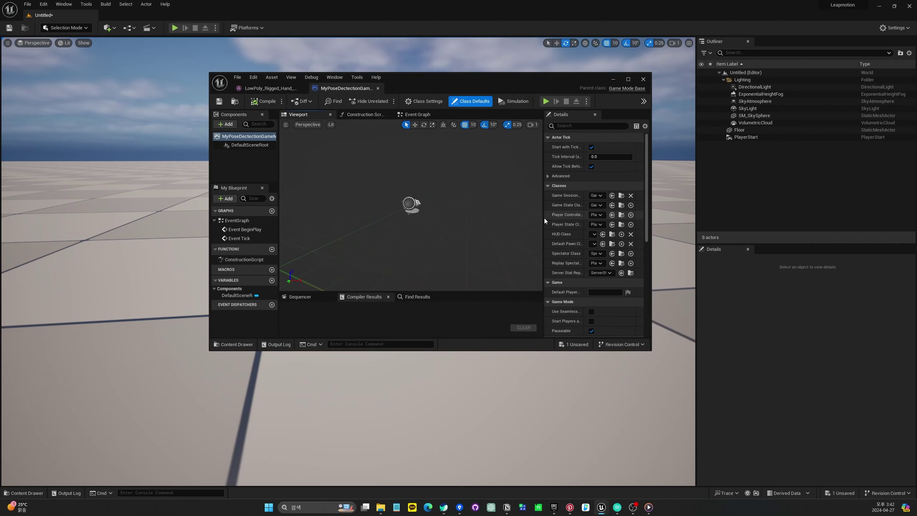
left_click_drag(544, 218, 440, 219)
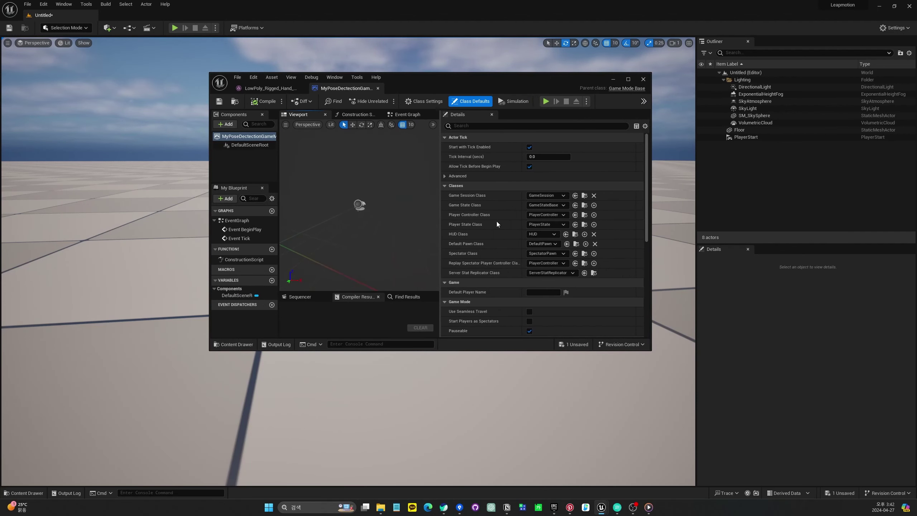
left_click(545, 244)
type("My")
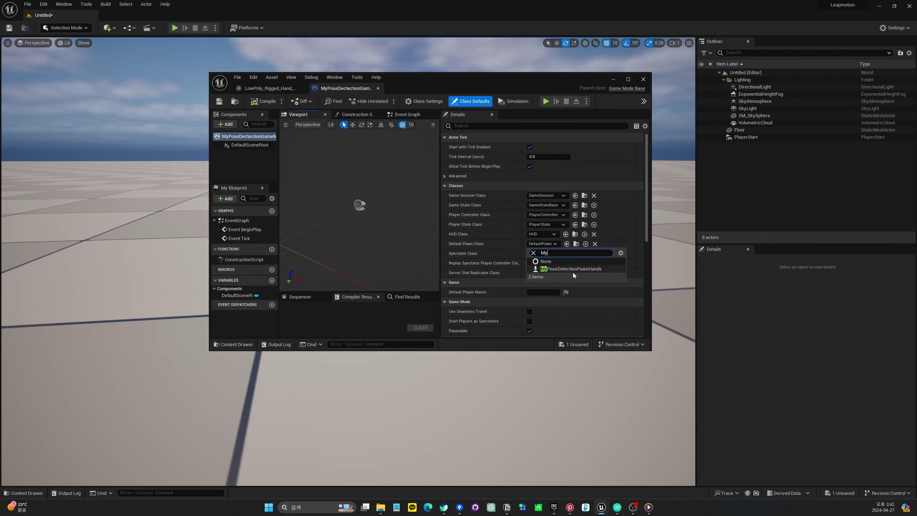
left_click(570, 270)
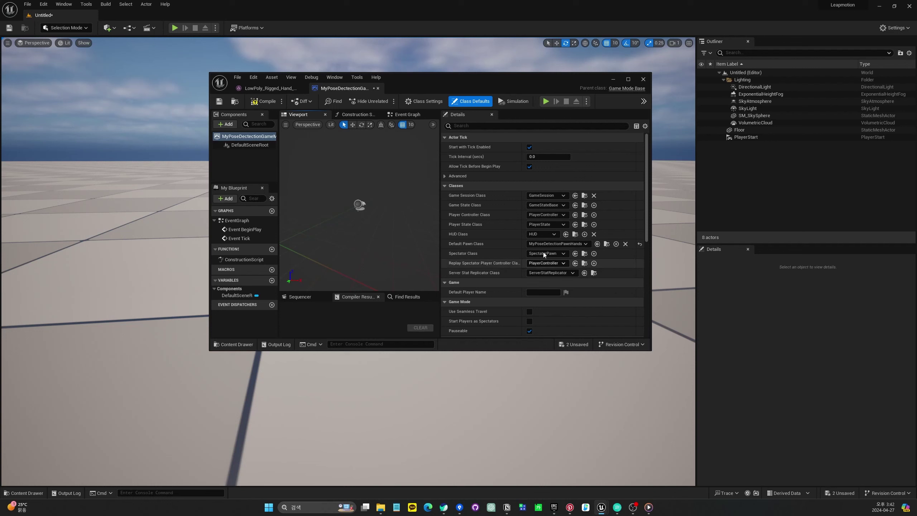
left_click(263, 101)
left_click(221, 102)
Cancel creating a new GameMode Blueprint, close the game mode editor, and show the level's GameMode override menu
left_click(129, 28)
mouse_move(182, 111)
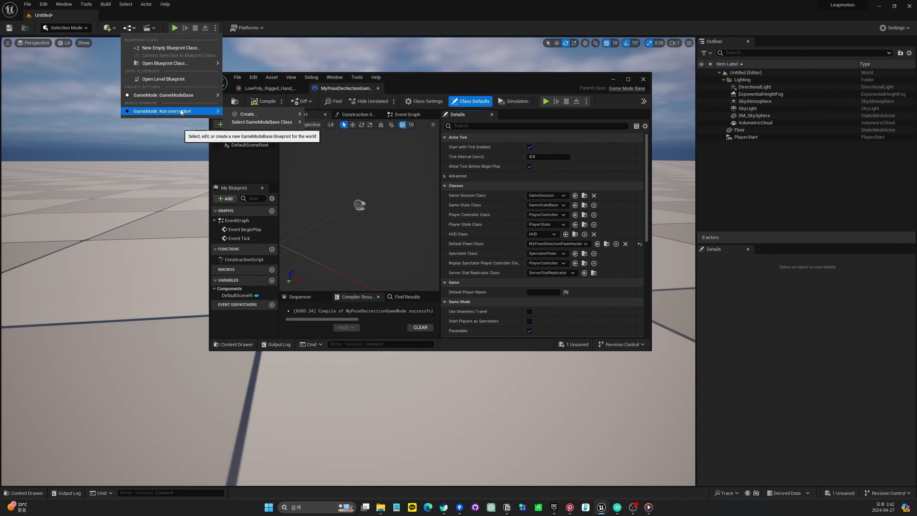
mouse_move(280, 115)
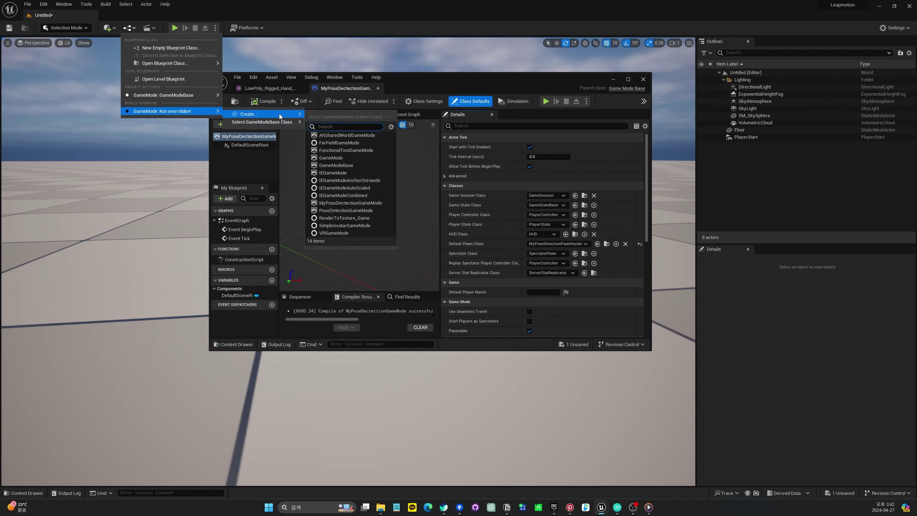
left_click(346, 203)
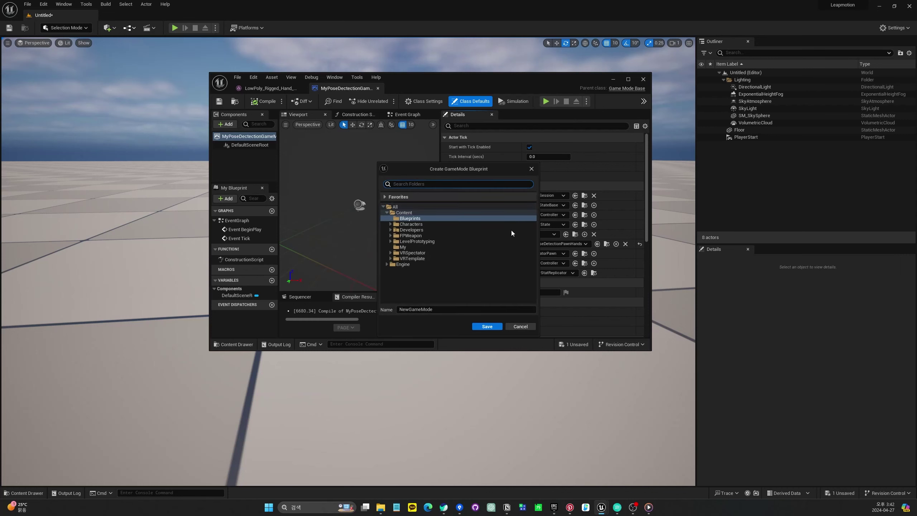
left_click(510, 329)
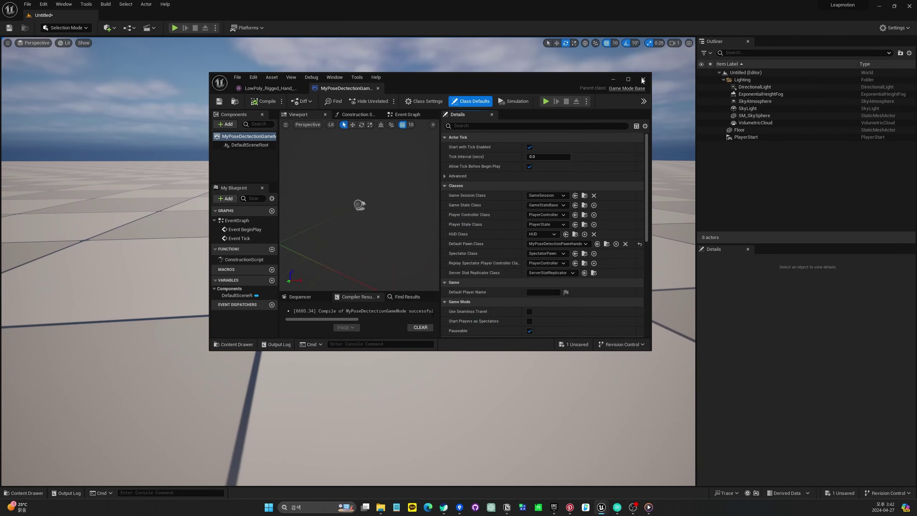
left_click(643, 79)
left_click(128, 28)
Override the level's GameMode with MyPoseDetectionGameMode, dismissing the Save Level As dialog
mouse_move(191, 111)
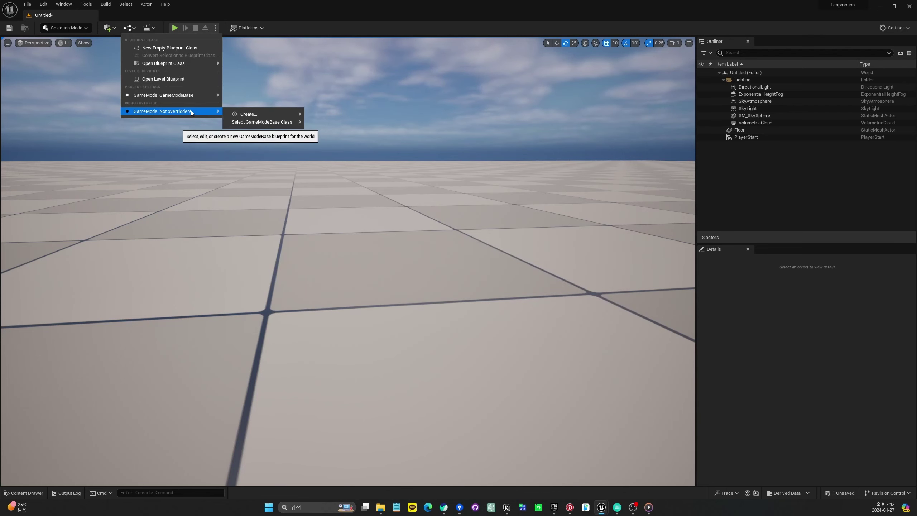
mouse_move(277, 121)
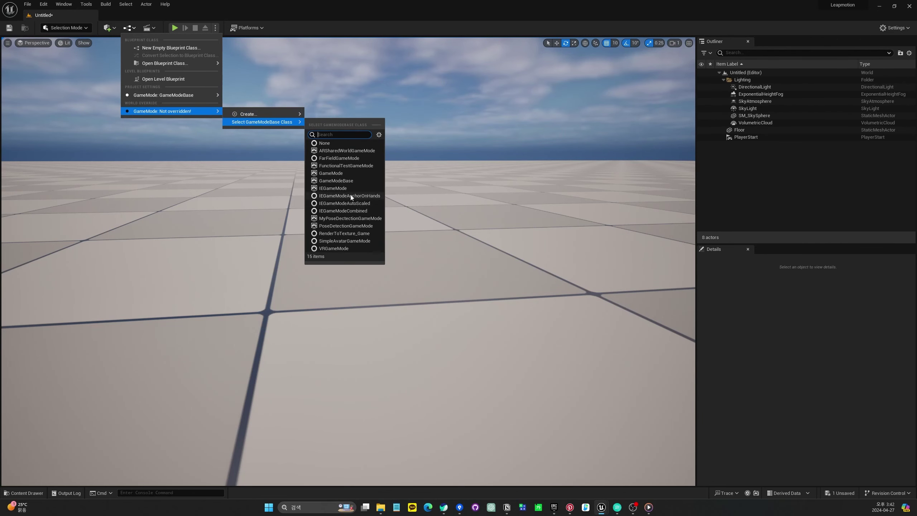
left_click(349, 225)
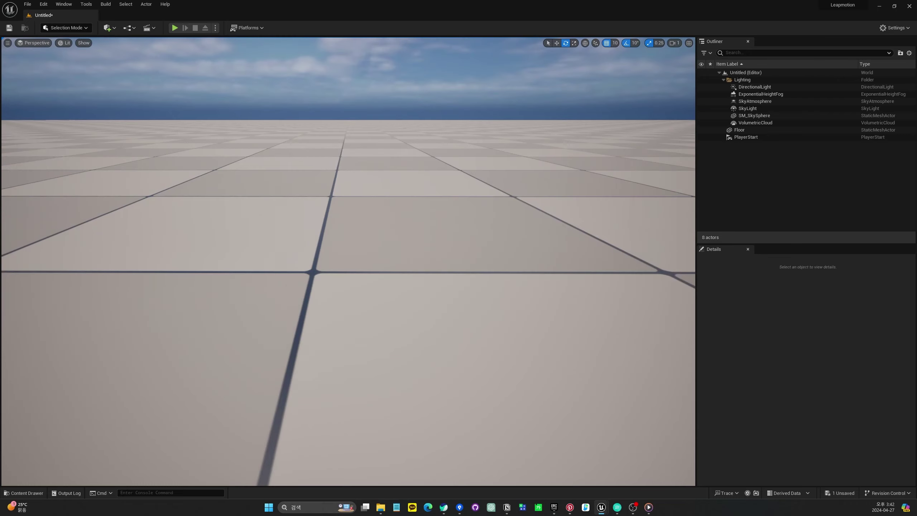
key("ctrl+s")
left_click(646, 362)
Play the level in the editor to confirm both hands appear, then stop
right_click_drag(465, 268, 466, 268)
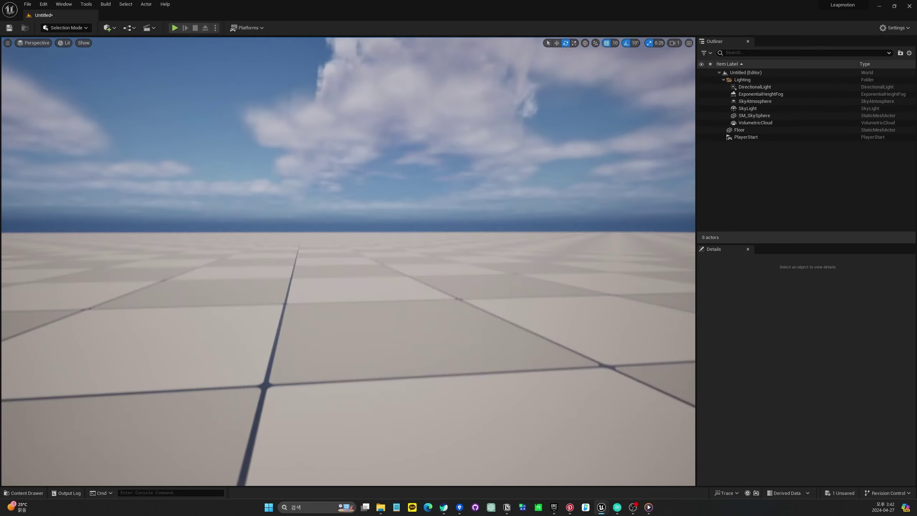
right_click_drag(229, 75, 229, 75)
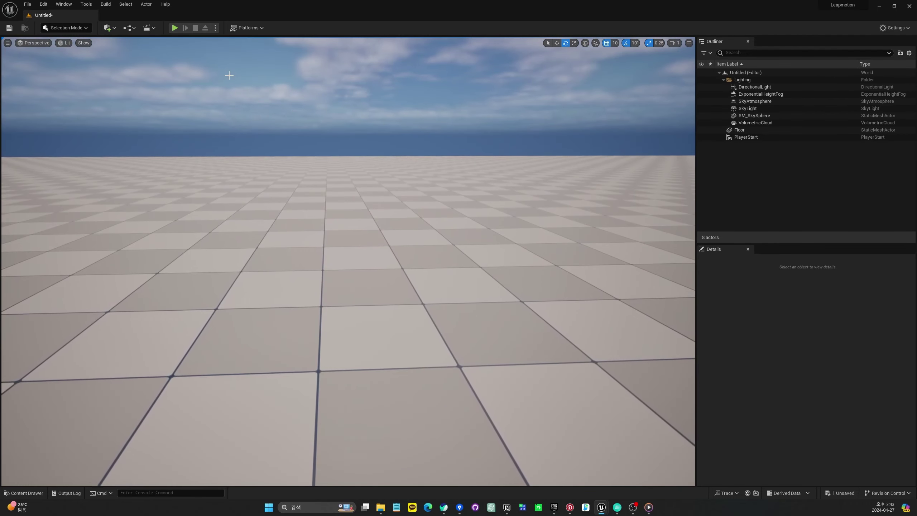
left_click(175, 28)
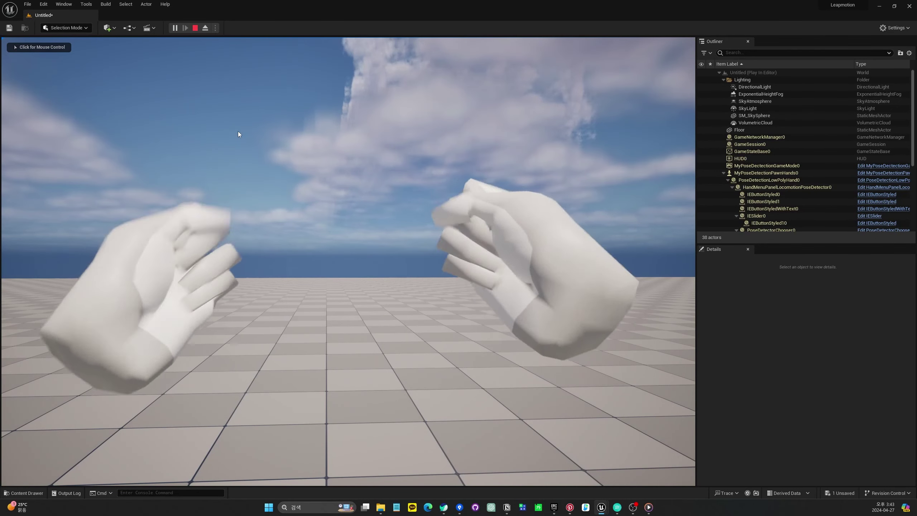
key("Escape")
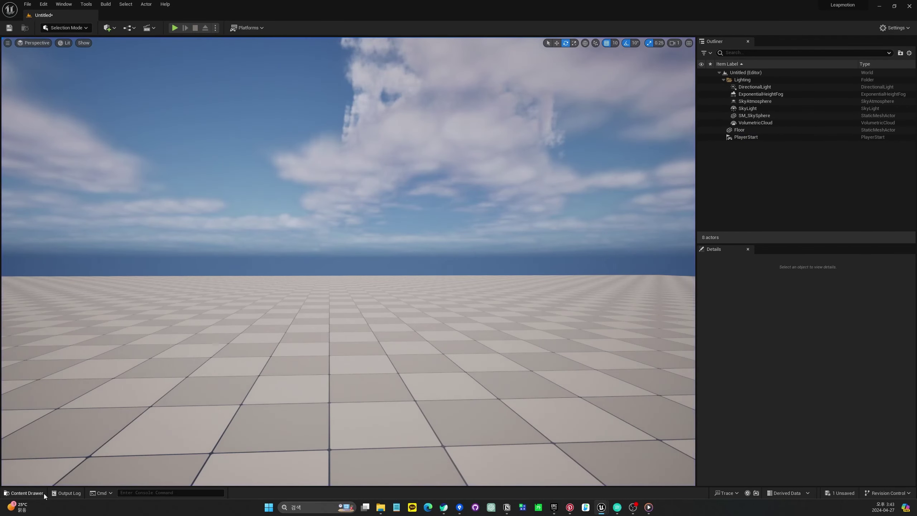
Browse the My folder's assets in the Content Drawer
left_click(71, 495)
key("ctrl+space")
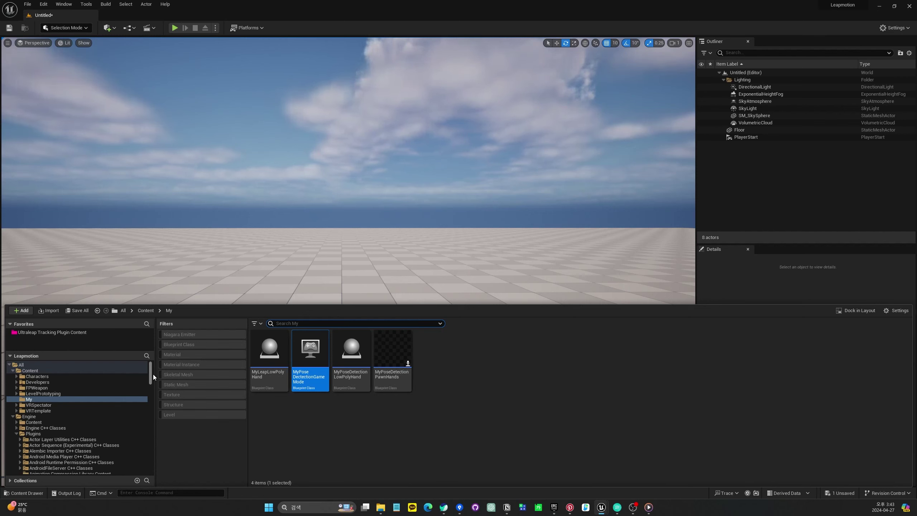
scroll(150, 396, "down", 3)
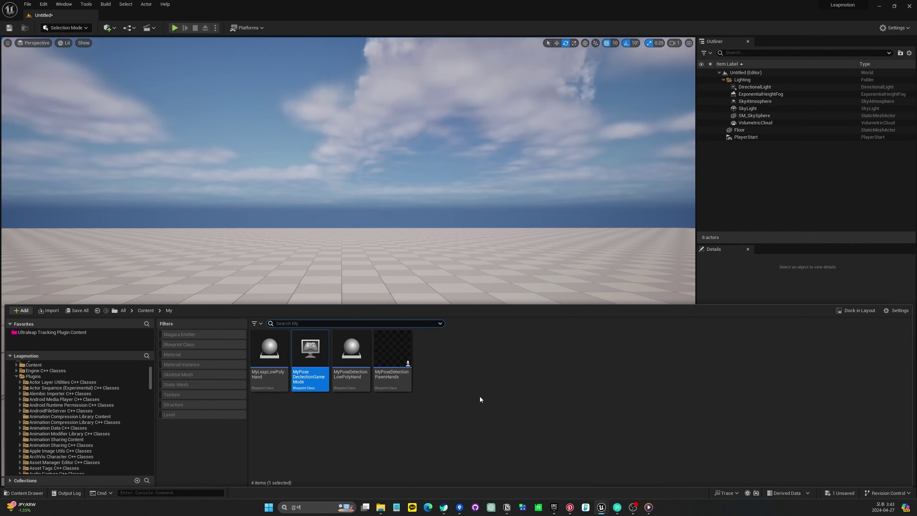
scroll(119, 419, "up", 3)
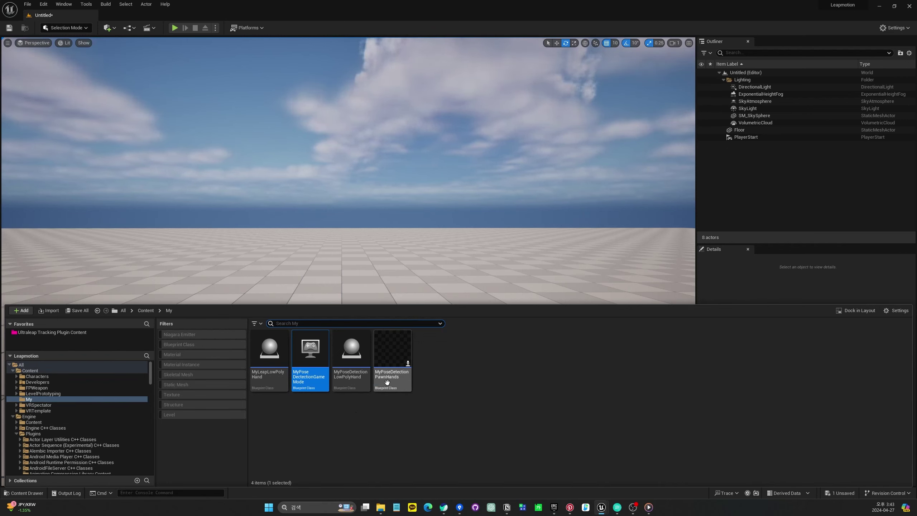
Play-test the level showing the Choose a Detector and Reset panels, then reopen the Content Drawer
left_click(173, 33)
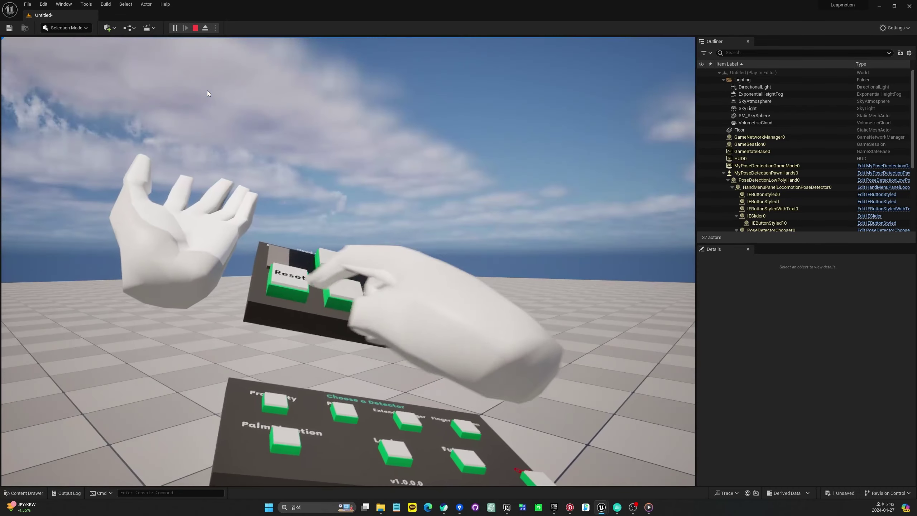
key("Escape")
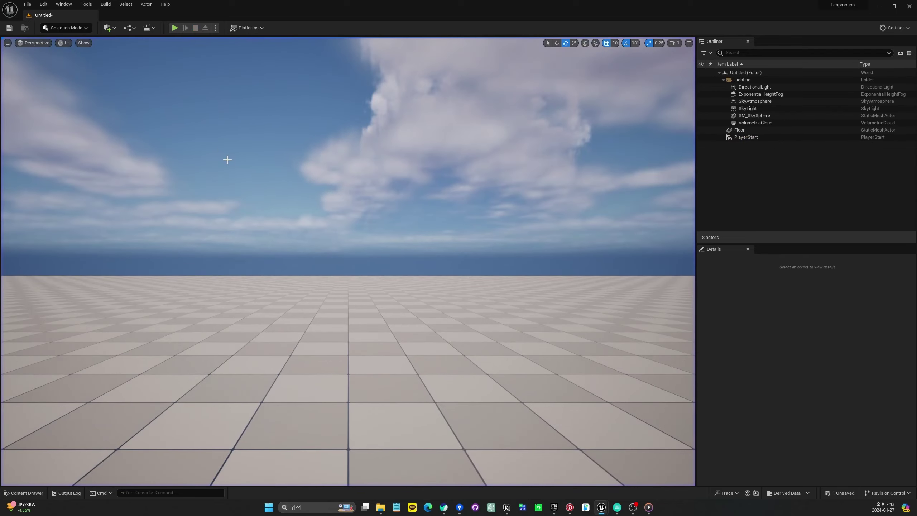
right_click_drag(227, 160, 311, 257)
key("ctrl+space")
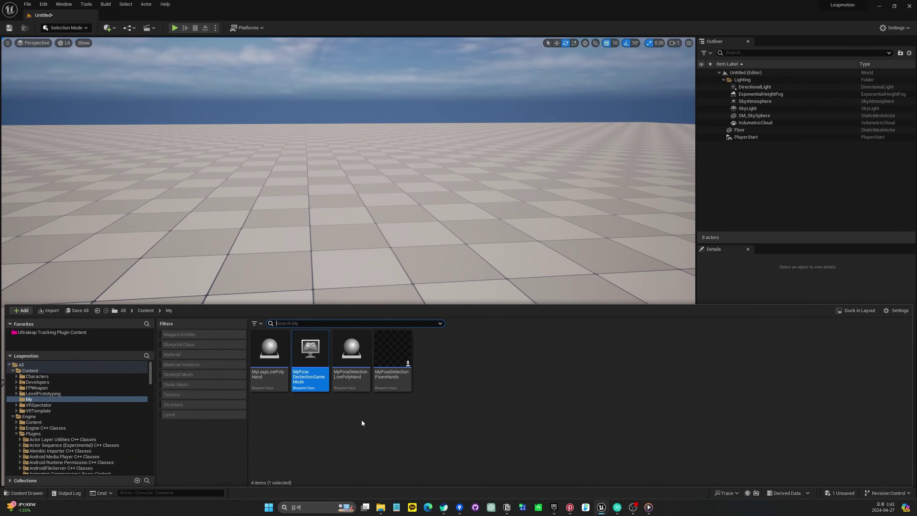
Open the MyPoseDetectionPawnHands and MyPoseDetectionLowPolyHand blueprints and arrange their tabs
double_click(391, 383)
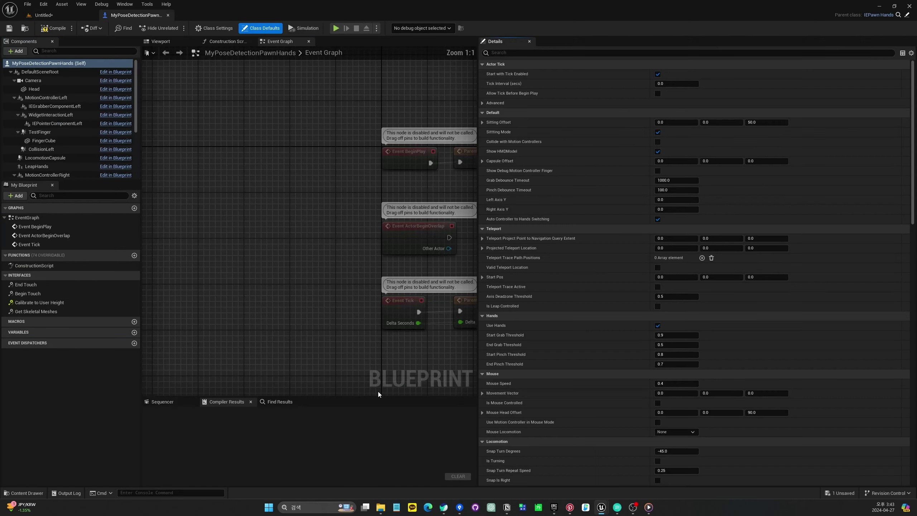
left_click(345, 372)
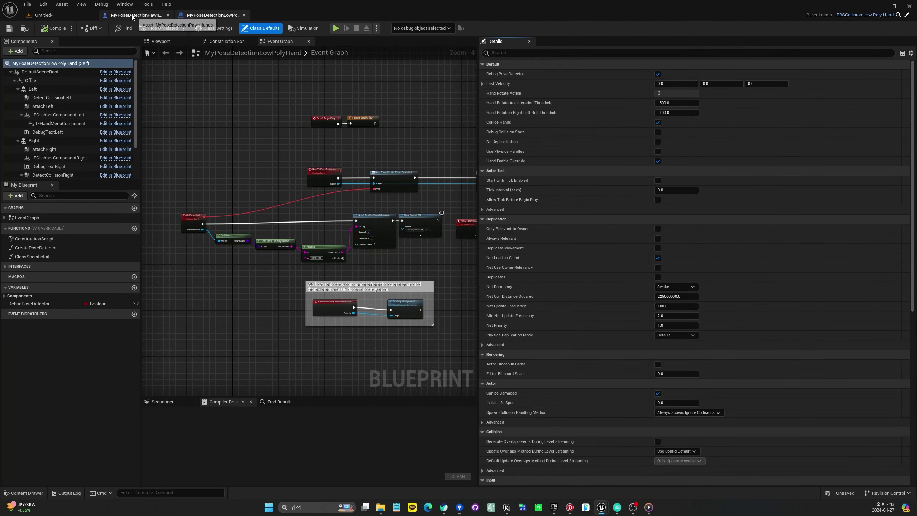
left_click_drag(133, 14, 214, 15)
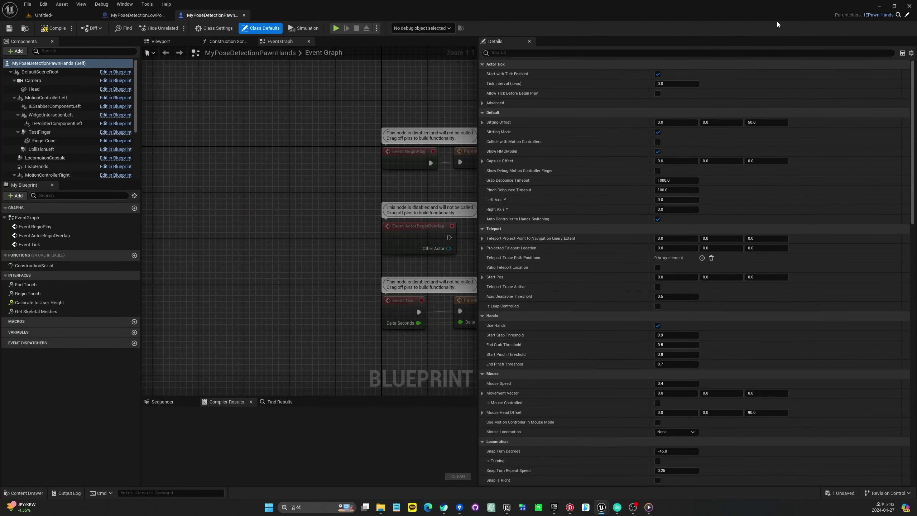
left_click_drag(479, 90, 591, 92)
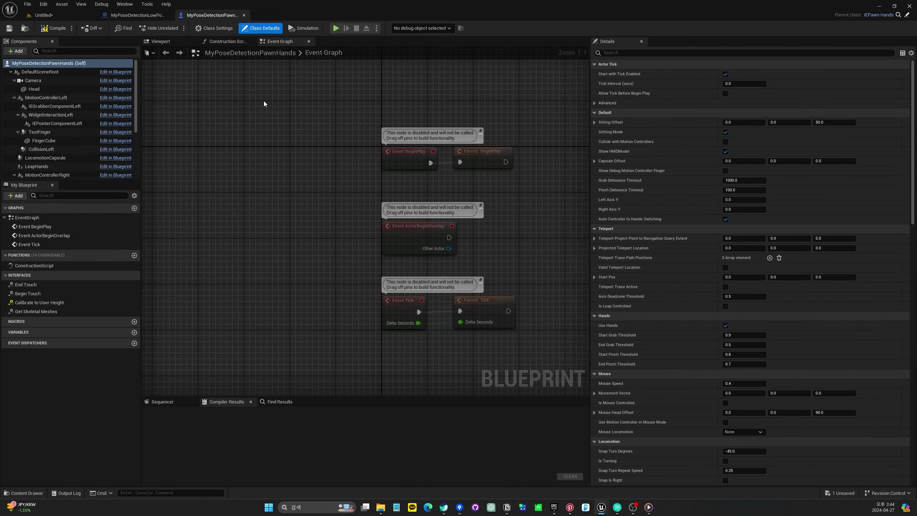
key("ctrl+space")
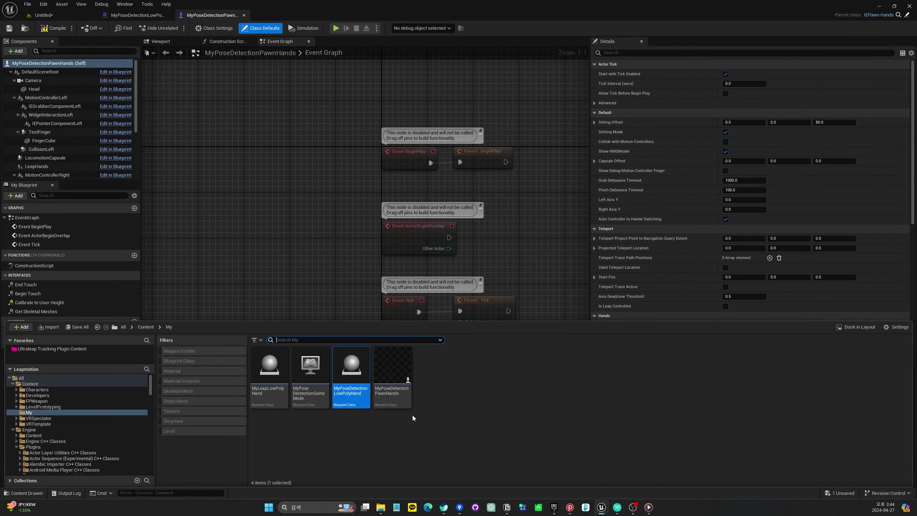
key("ctrl+space")
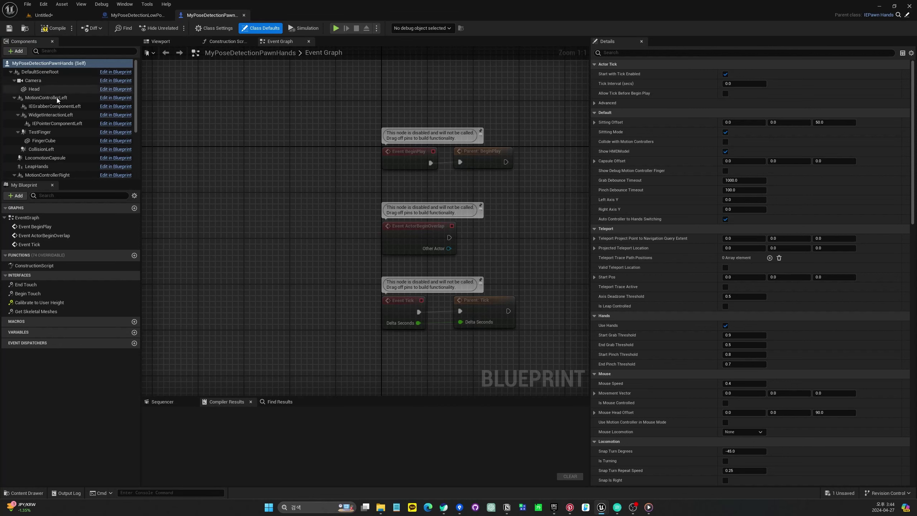
scroll(48, 149, "down", 2)
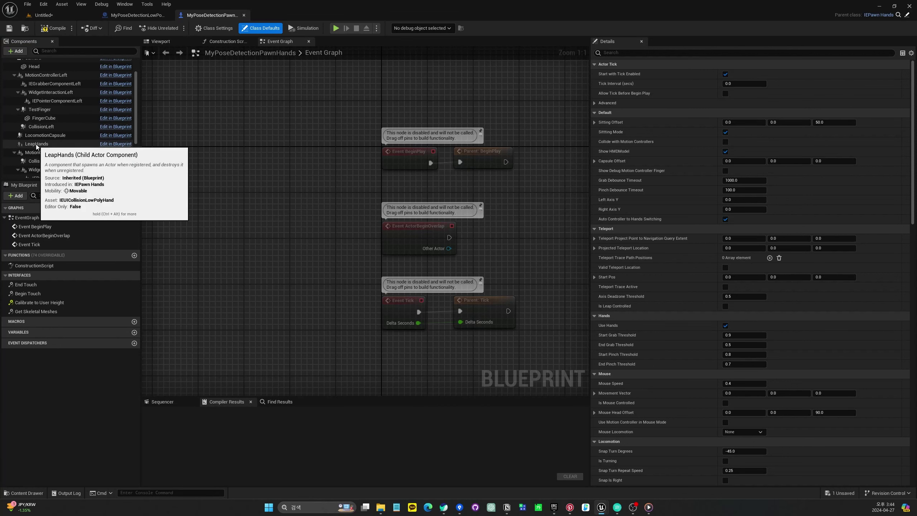
Set LeapHands' Child Actor Class to MyPoseDetectionLowPolyHand, then compile and save the pawn
left_click(36, 144)
left_click(767, 191)
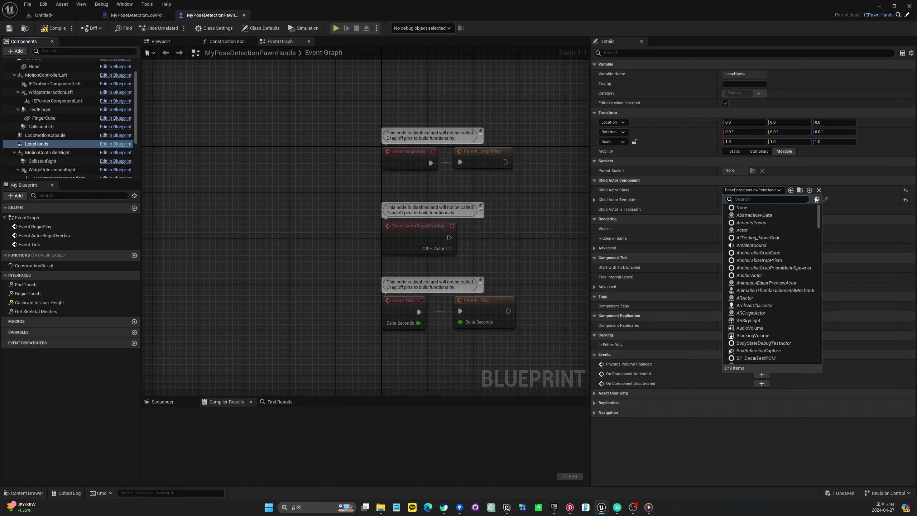
type("myp")
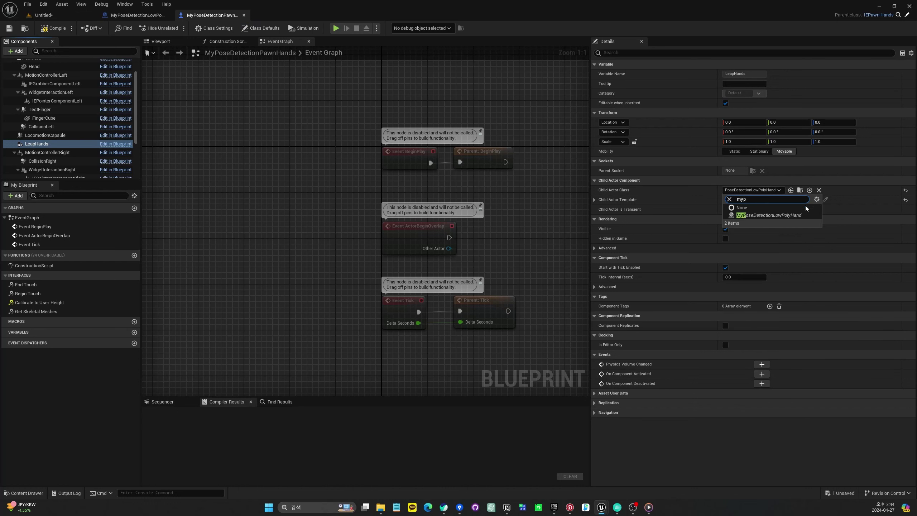
left_click(790, 215)
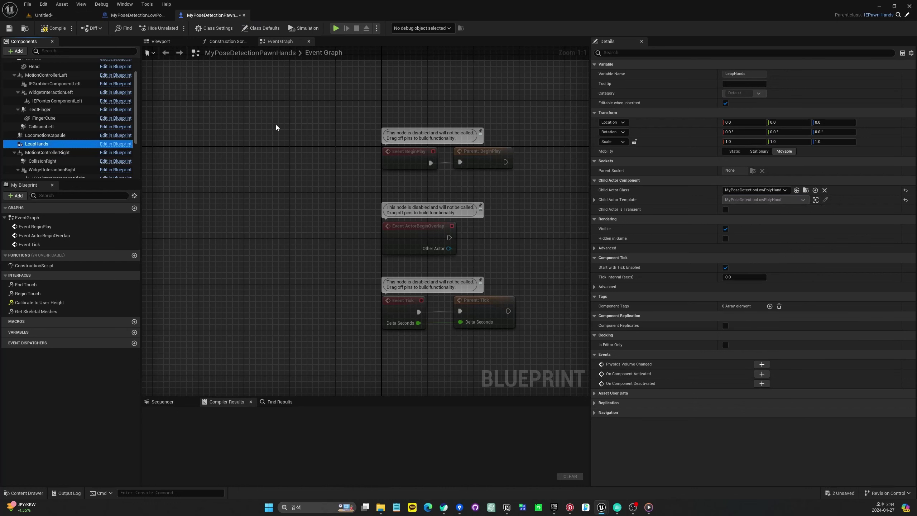
left_click(53, 28)
left_click(9, 28)
Check LowPolyHand's IEHandMenuComponent, then play-test the level to see both hands
left_click(137, 15)
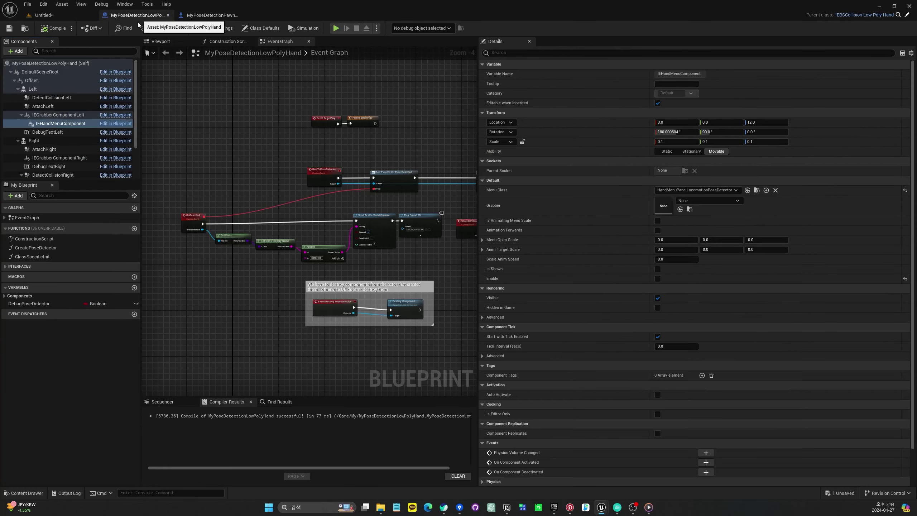
left_click(59, 124)
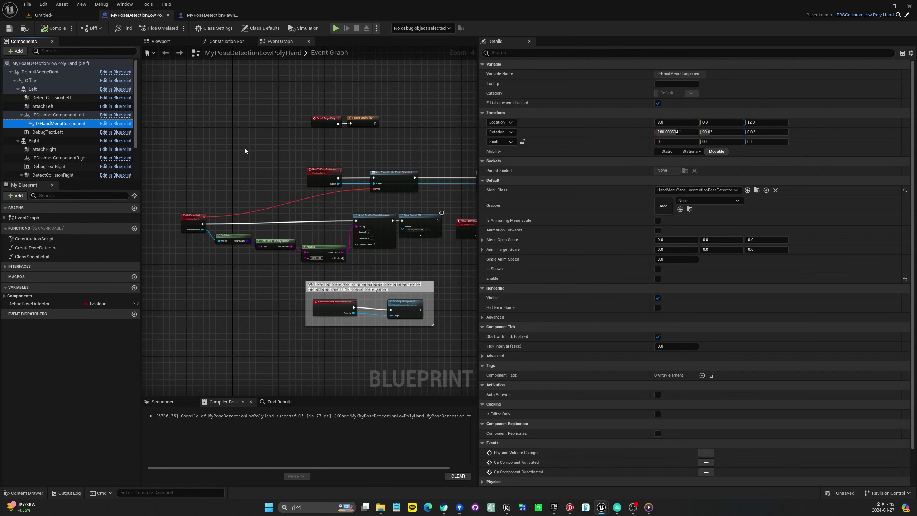
left_click(44, 15)
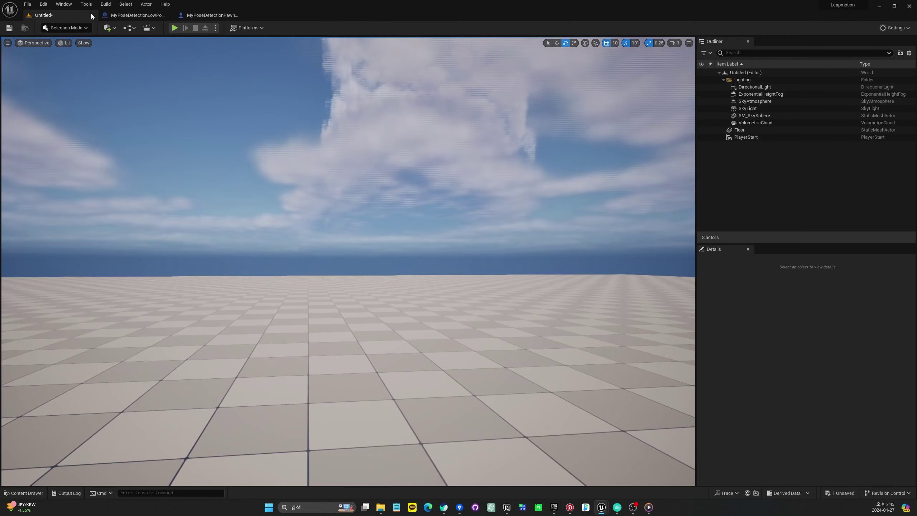
left_click(177, 28)
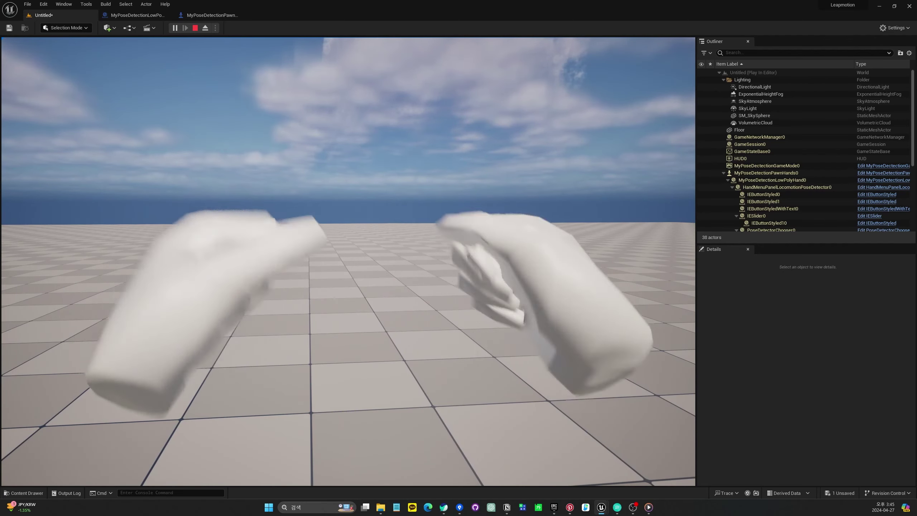
key("Escape")
left_click(140, 16)
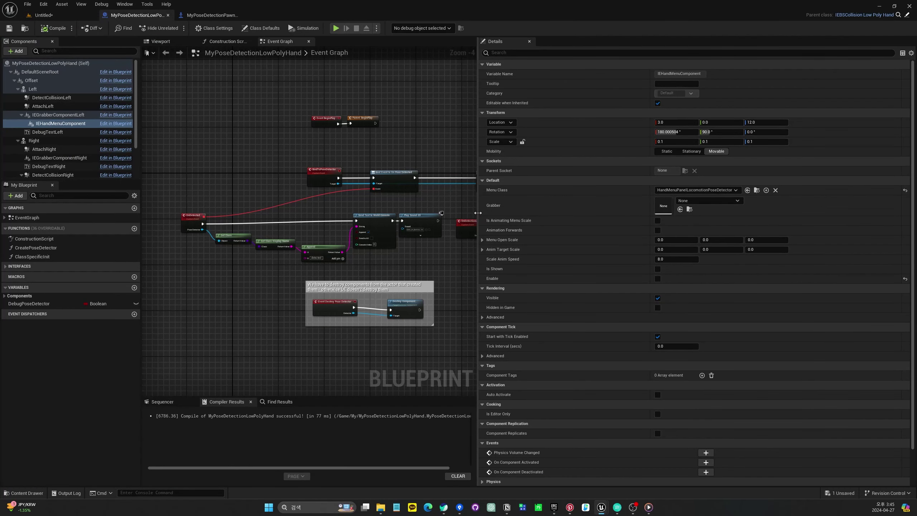
Collapse the Left and Right hand components and open the CreatePoseDetector function graph
left_click_drag(478, 214, 657, 220)
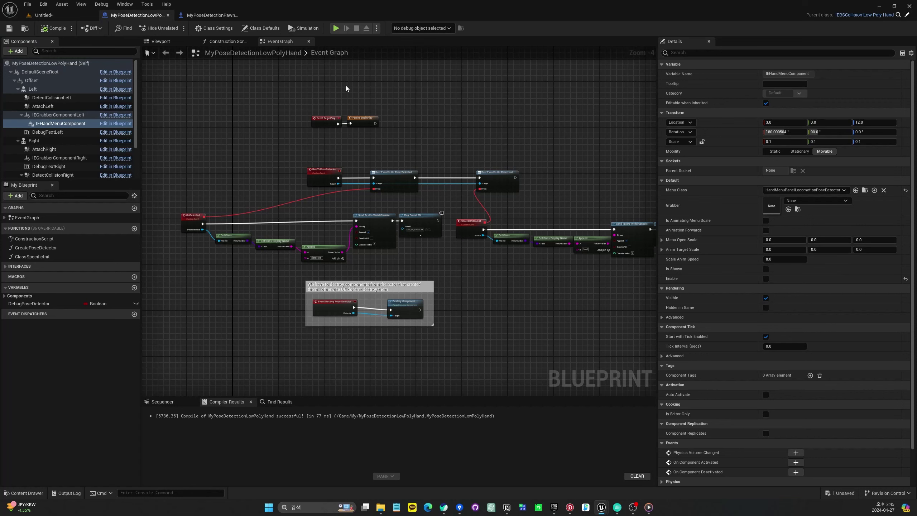
left_click(18, 140)
left_click(17, 89)
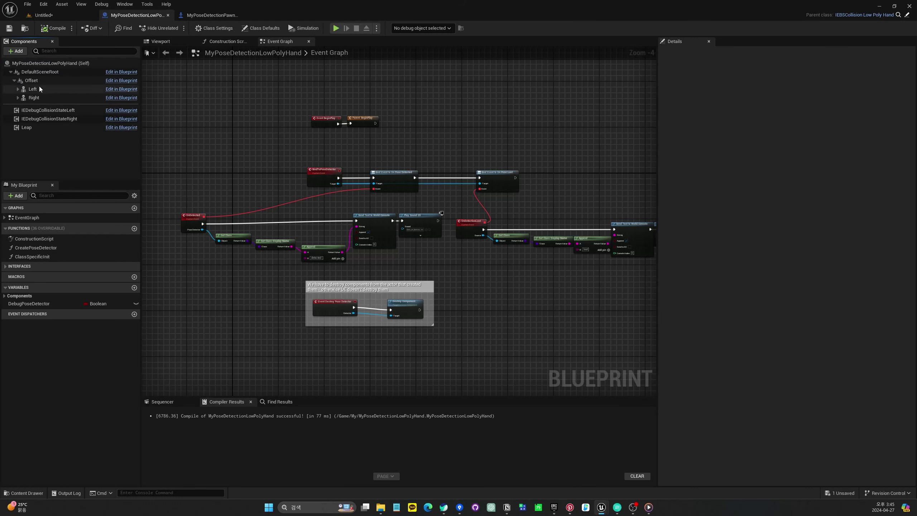
right_click_drag(173, 109, 209, 111)
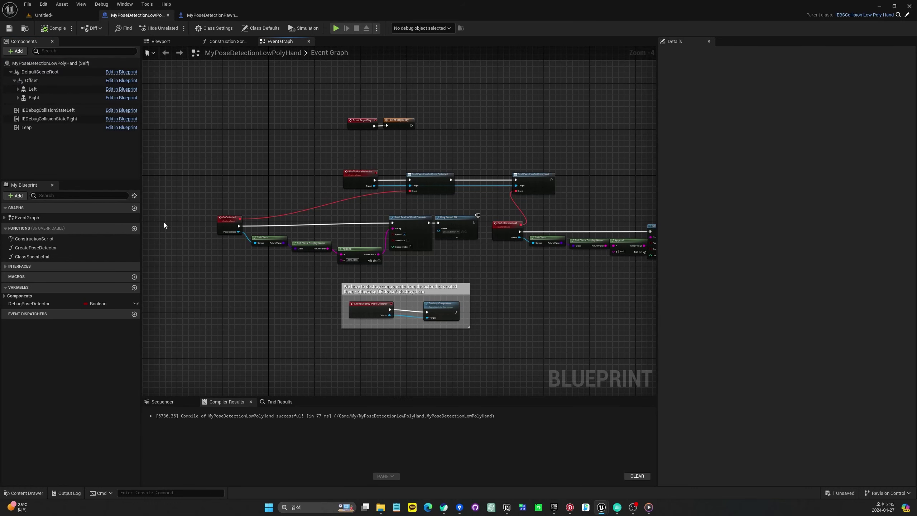
double_click(47, 247)
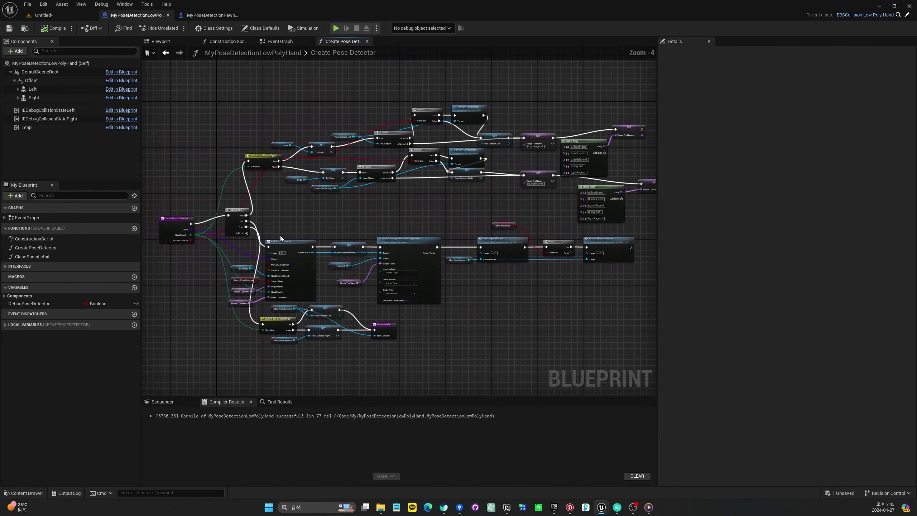
mouse_move(308, 220)
right_mouse_down()
mouse_move(270, 242)
mouse_move(325, 244)
right_mouse_up()
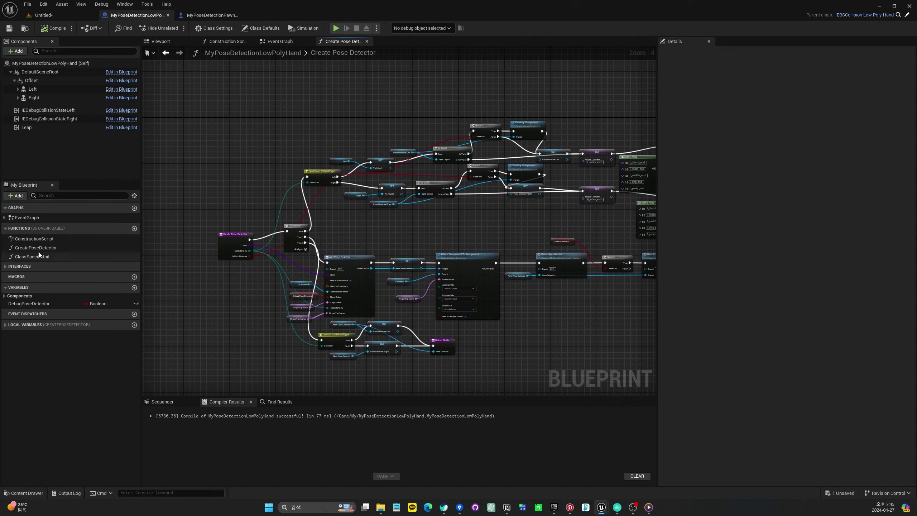
scroll(397, 213, "up", 1)
scroll(465, 204, "up", 1)
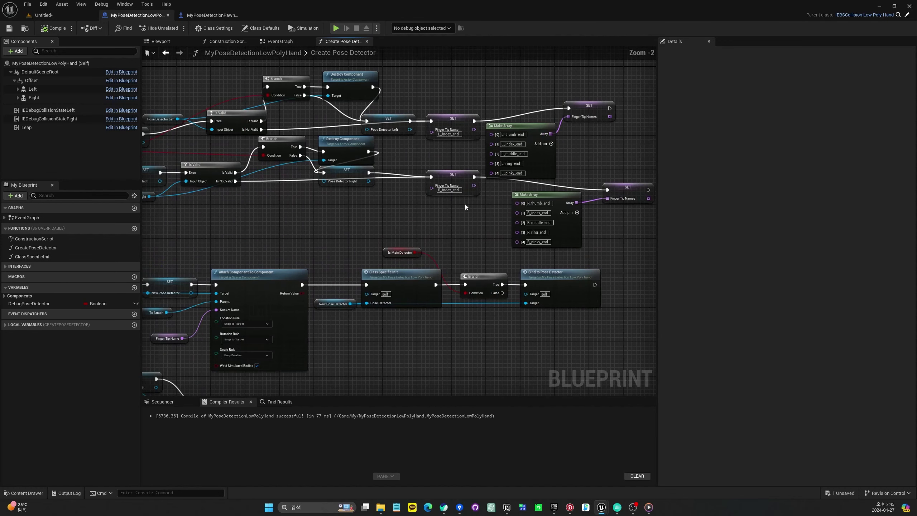
right_click_drag(466, 206, 604, 212)
scroll(261, 241, "down", 1)
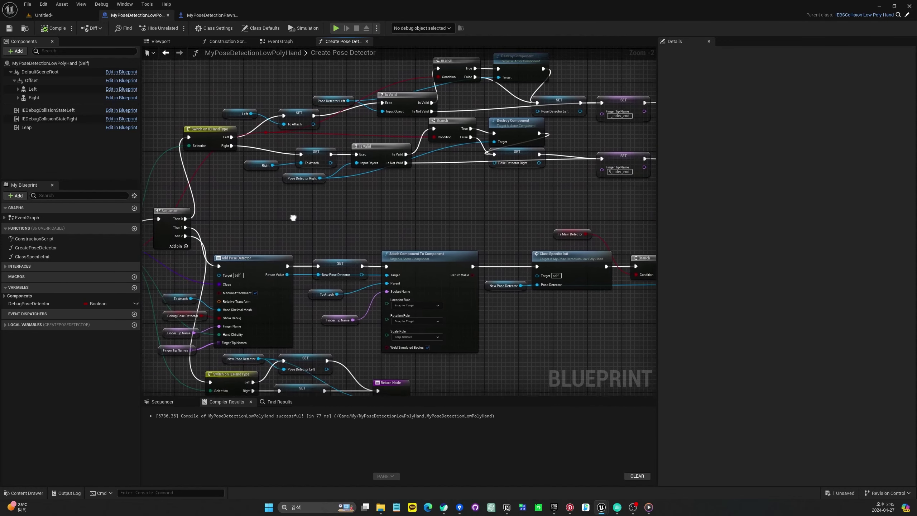
scroll(355, 189, "down", 1)
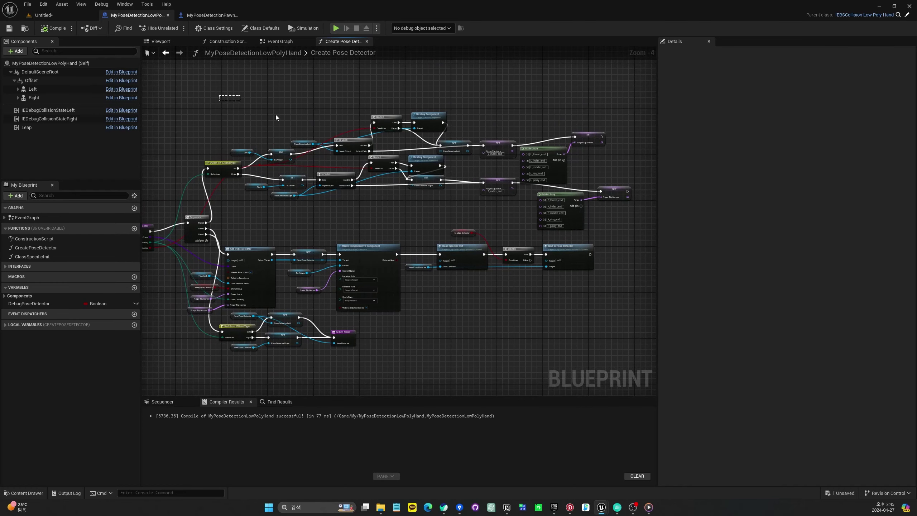
Realign the entry node and Add Pose Detector to Bind row, then save the blueprint
left_click_drag(276, 117, 619, 211)
right_click_drag(620, 210, 593, 245)
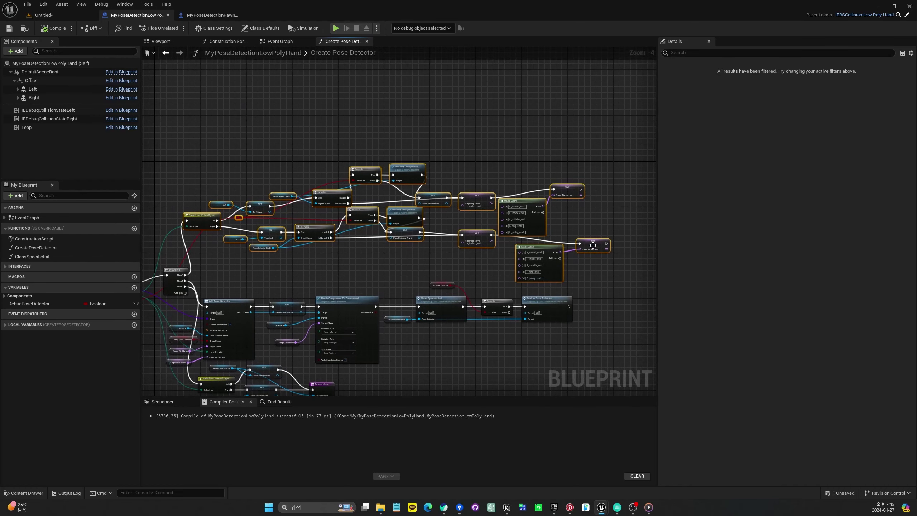
left_click_drag(593, 245, 596, 185)
right_click_drag(297, 339, 438, 231)
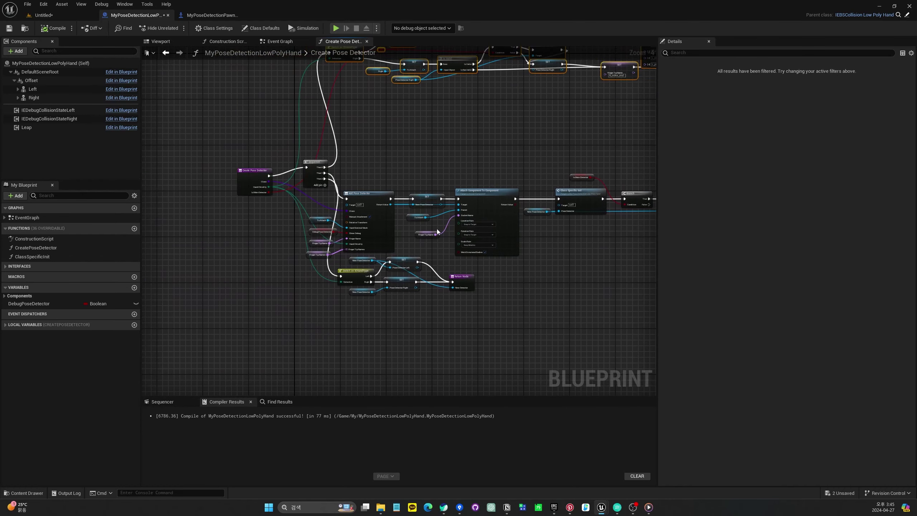
right_click_drag(384, 158, 380, 163)
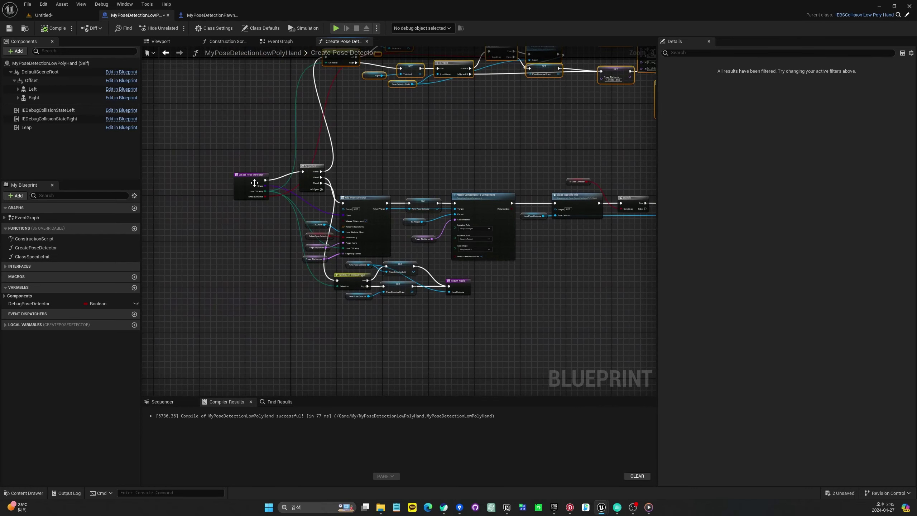
left_click_drag(254, 182, 222, 173)
right_click_drag(402, 194, 351, 180)
left_click_drag(258, 170, 623, 219)
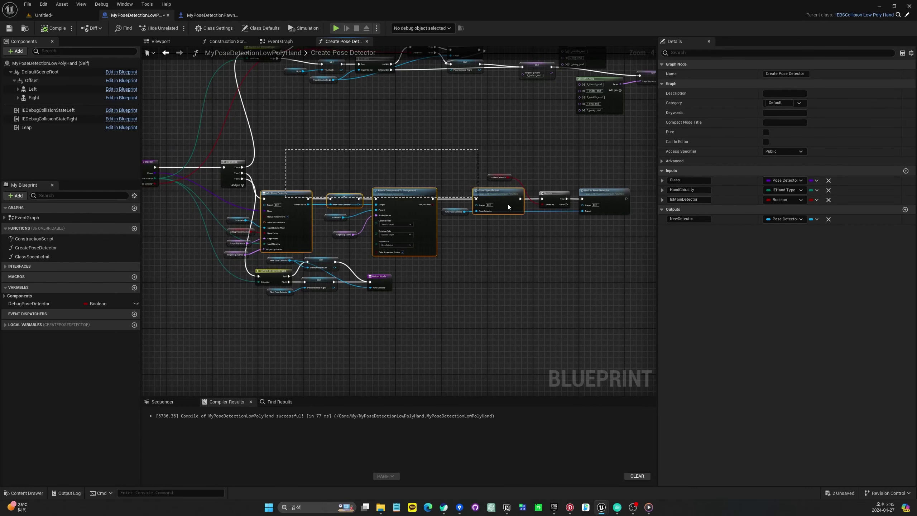
left_click_drag(612, 181, 619, 161)
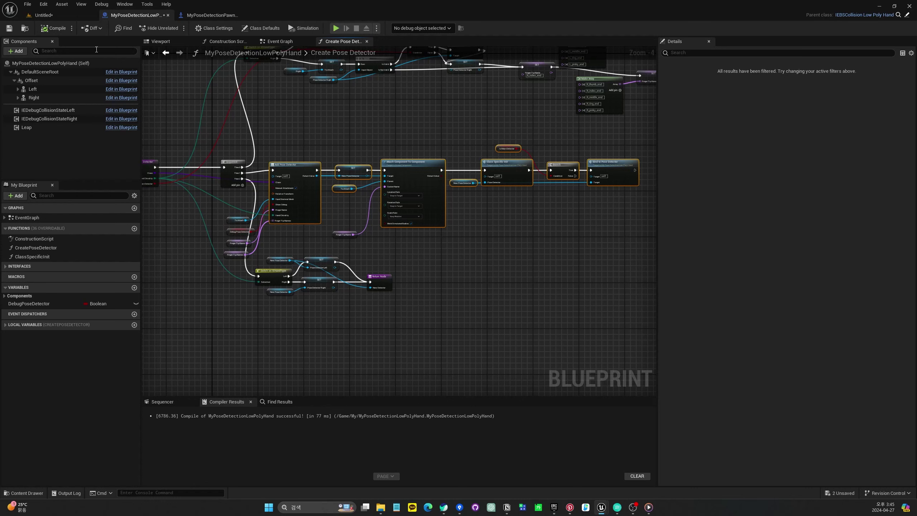
left_click(9, 28)
Open the Untitled level's Level Blueprint
left_click(44, 15)
left_click(122, 30)
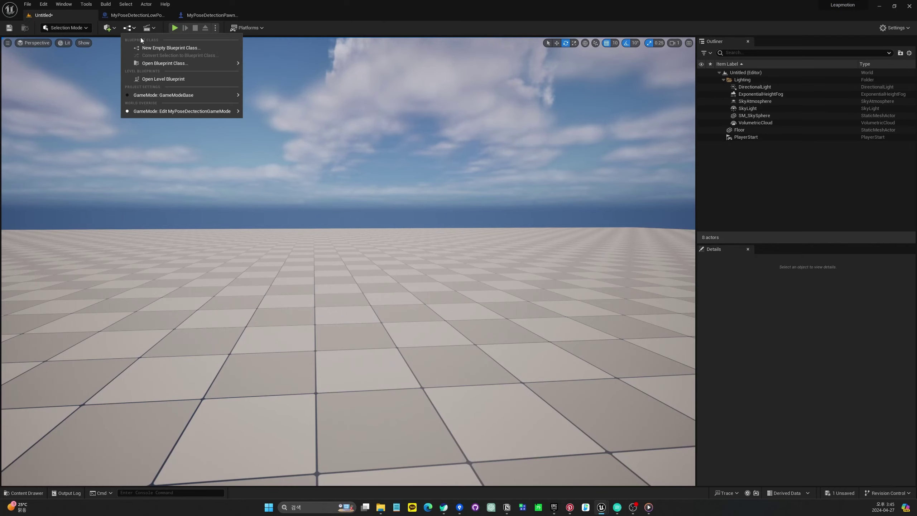
left_click(179, 80)
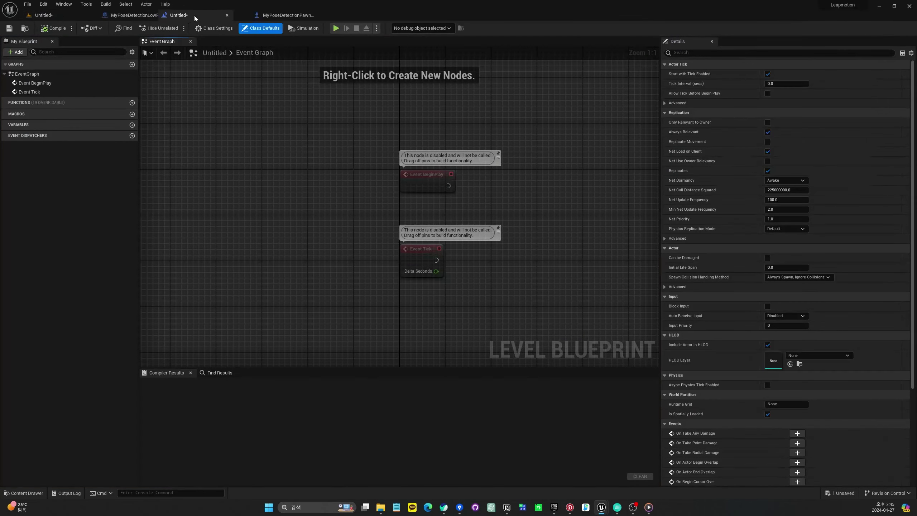
left_click(45, 16)
Save the level as LV_Myposedectection in the My folder
key("ctrl+s")
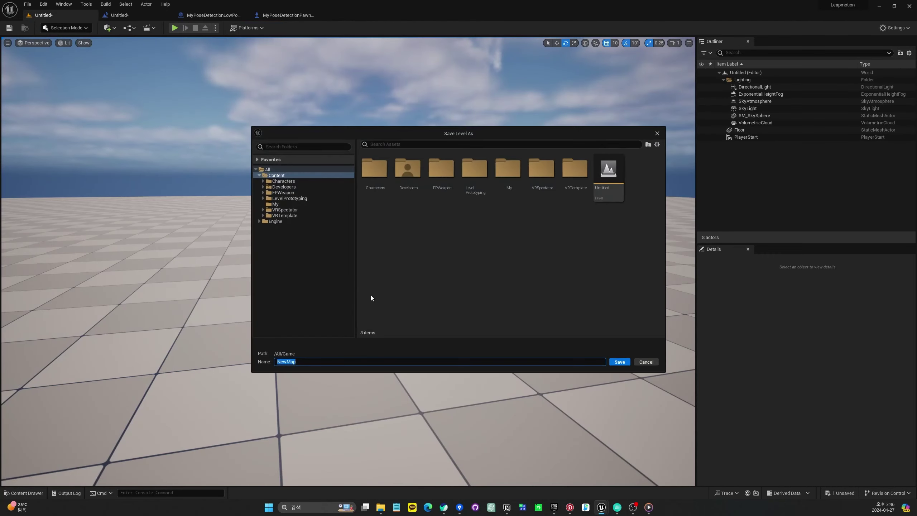
double_click(508, 170)
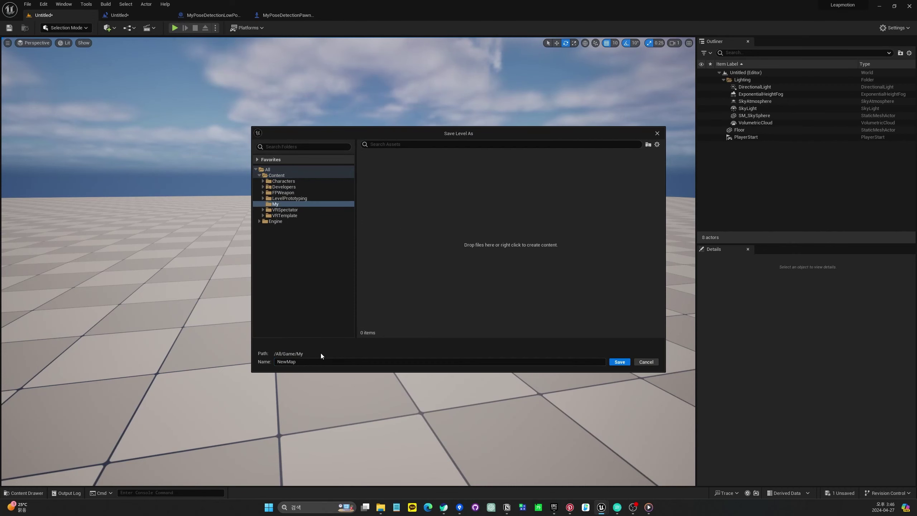
left_click(319, 359)
type("P")
key("Return")
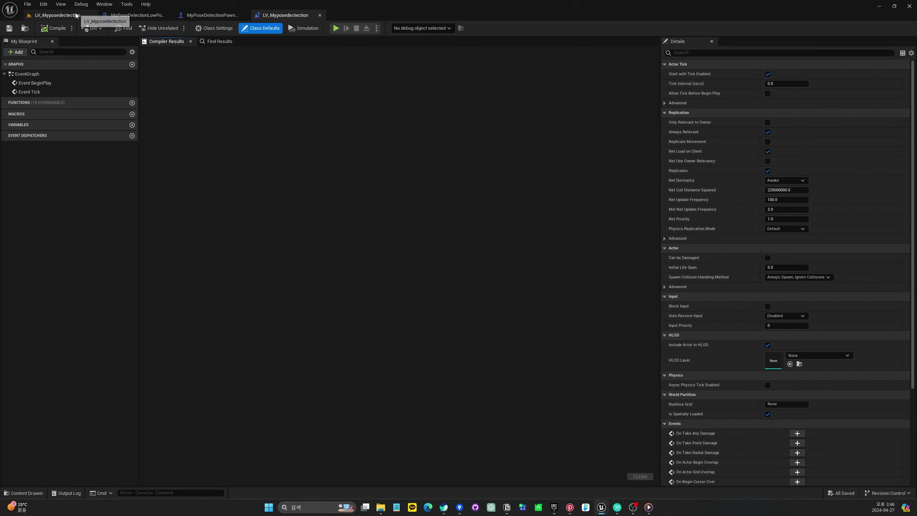
Add a Get Player Pawn node below BeginPlay in the level Event Graph
left_click(61, 4)
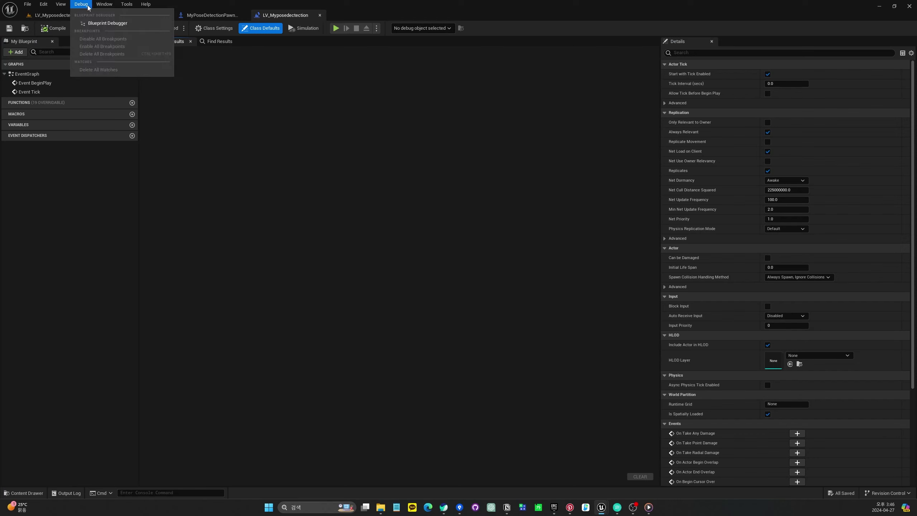
mouse_move(104, 3)
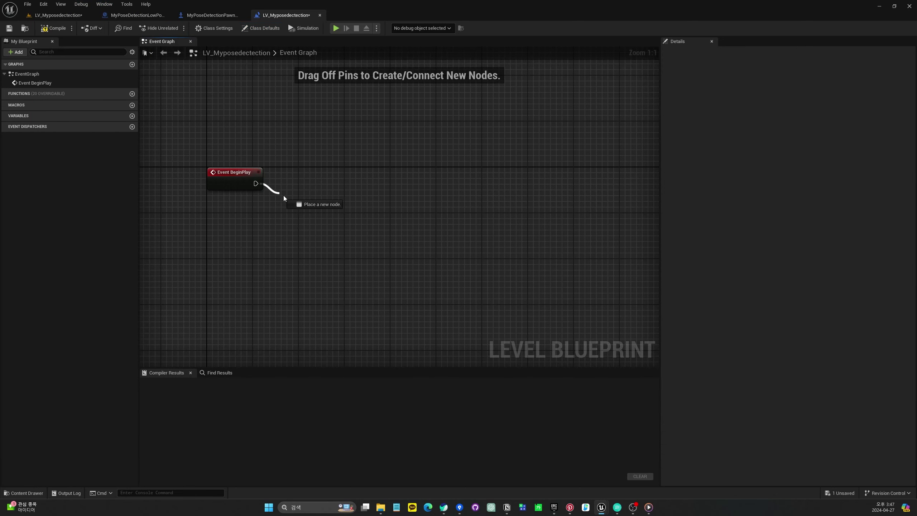
left_click_drag(256, 185, 293, 203)
type("get player")
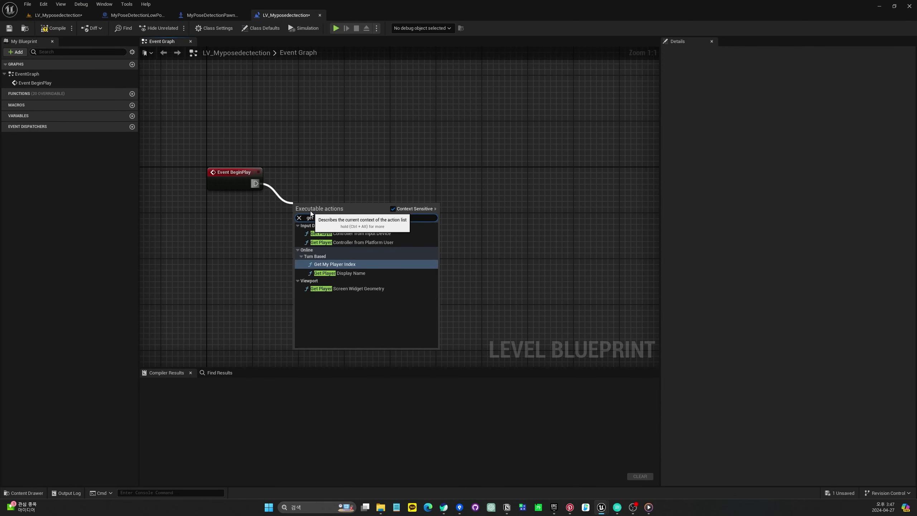
left_click(393, 209)
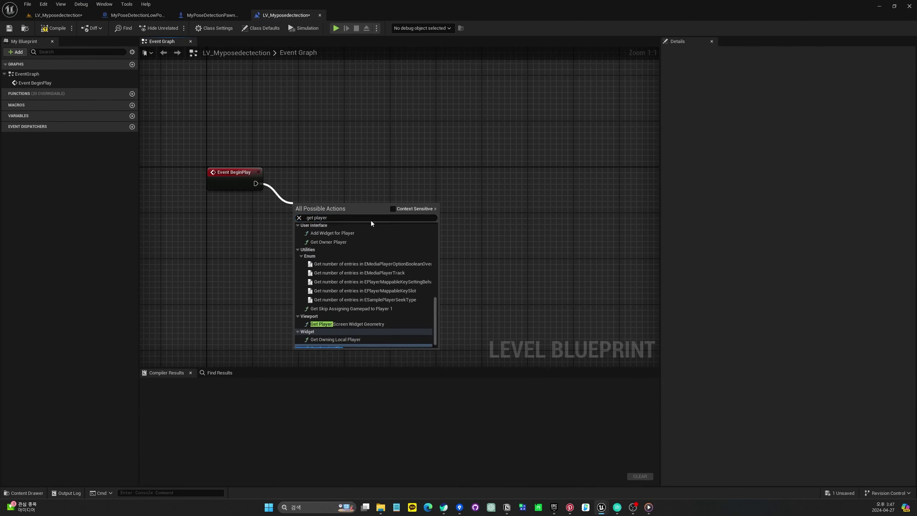
key("Return")
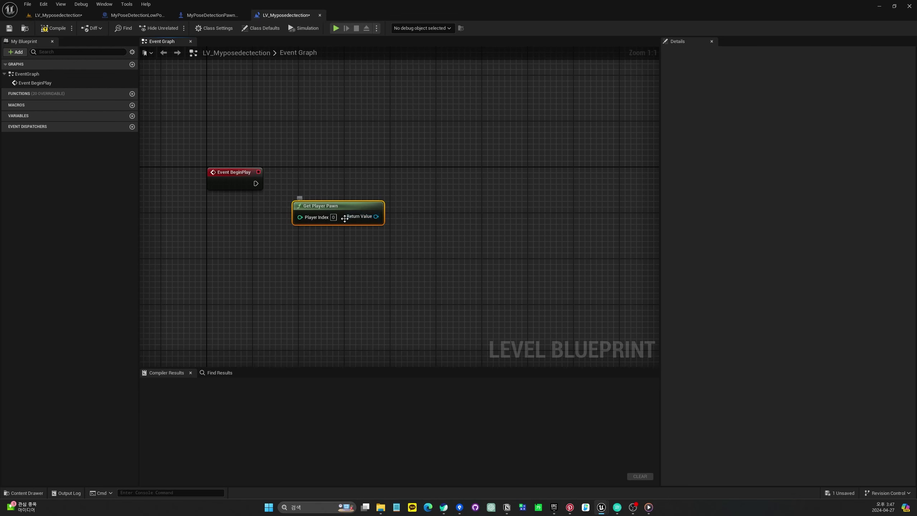
right_click_drag(369, 229, 314, 240)
Cast the player pawn to IEPawnHands and wire BeginPlay's execution into the cast
left_click_drag(292, 250, 353, 214)
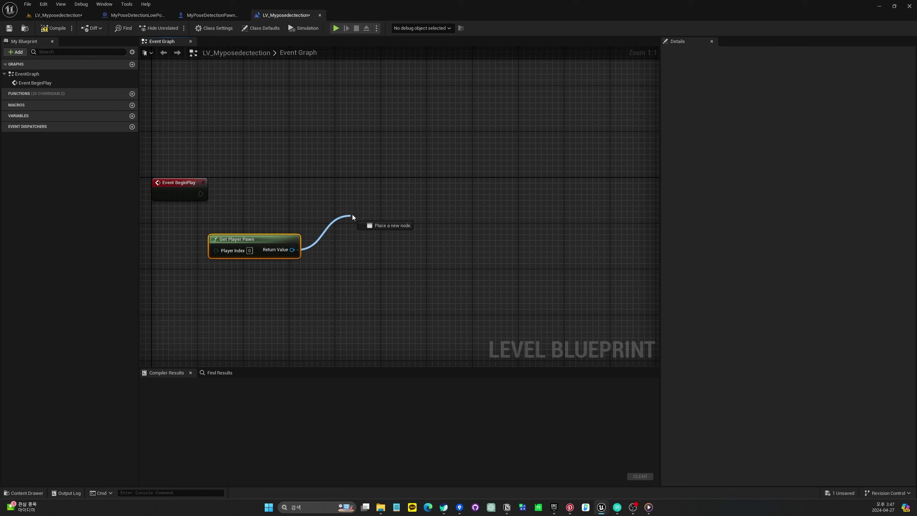
type("cast To My")
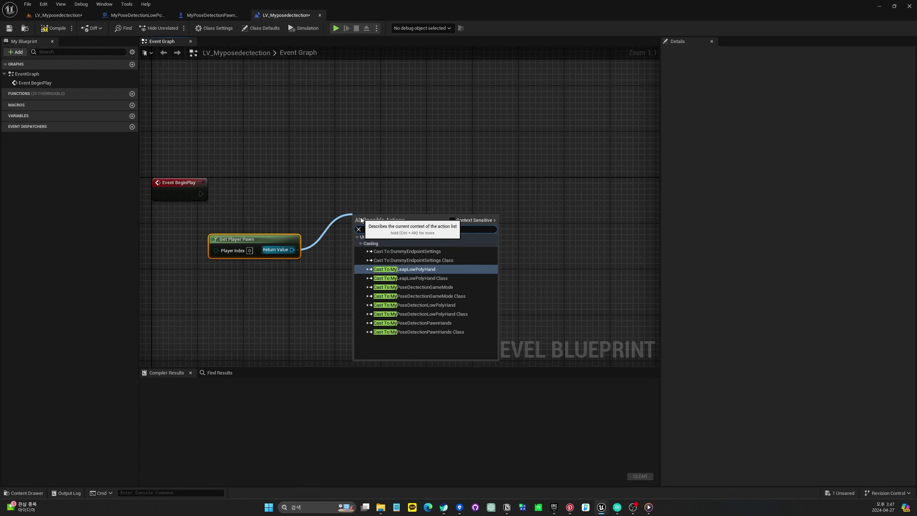
type("P")
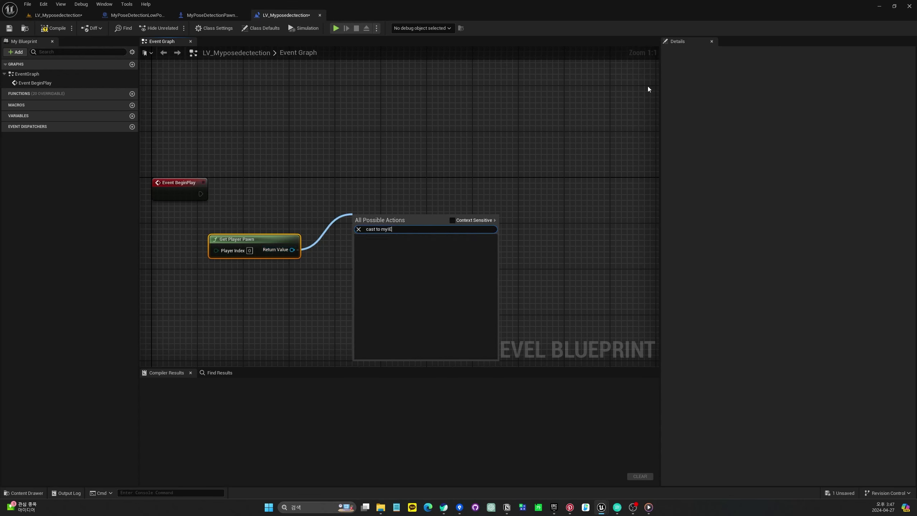
key("BackSpace")
key("BackSpace")
key("BackSpace")
type("IO")
key("BackSpace")
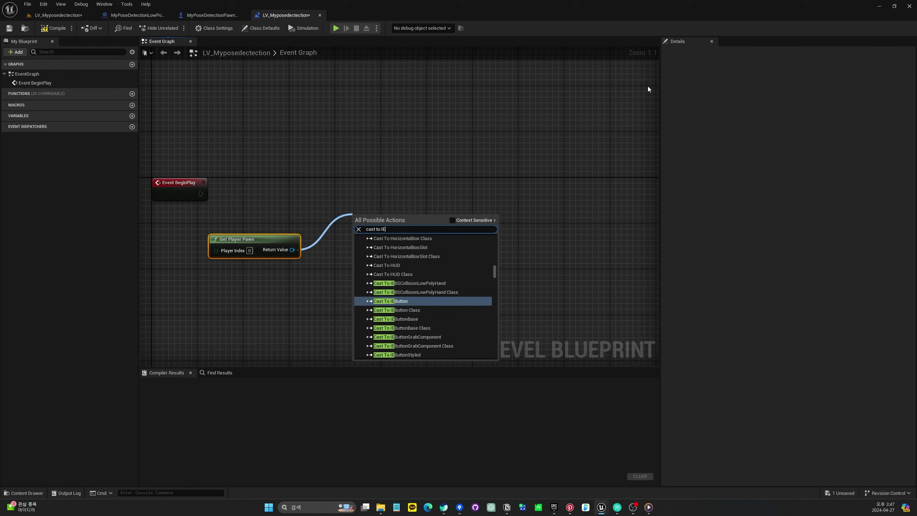
type("Epawn")
key("Return")
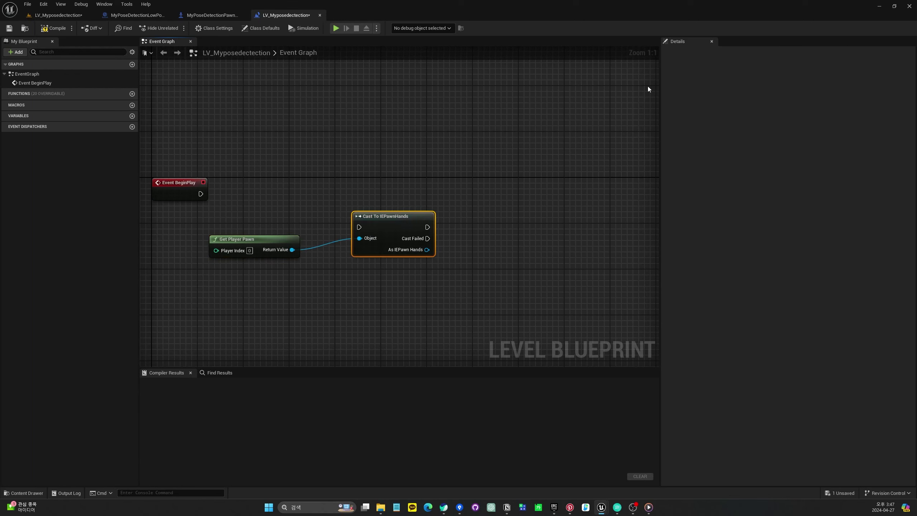
left_click_drag(201, 194, 381, 204)
left_click(381, 204)
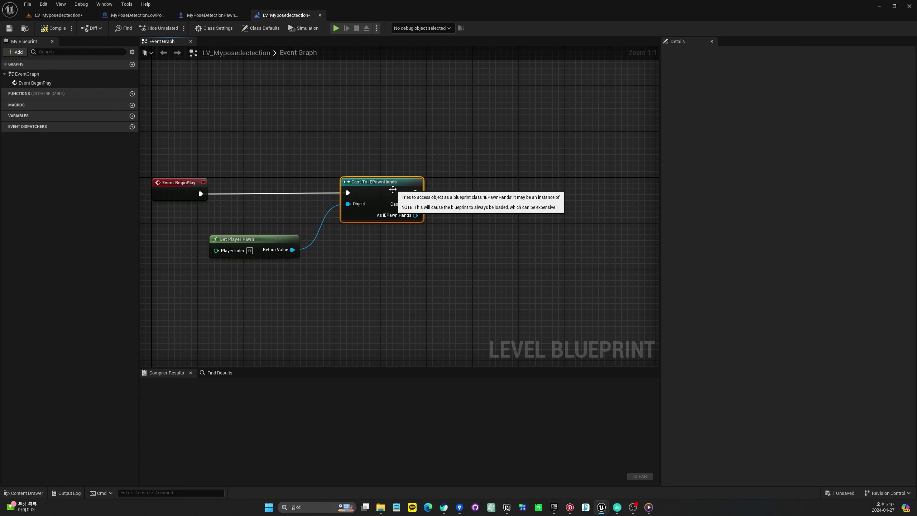
left_click(394, 158)
right_click_drag(394, 176, 387, 141)
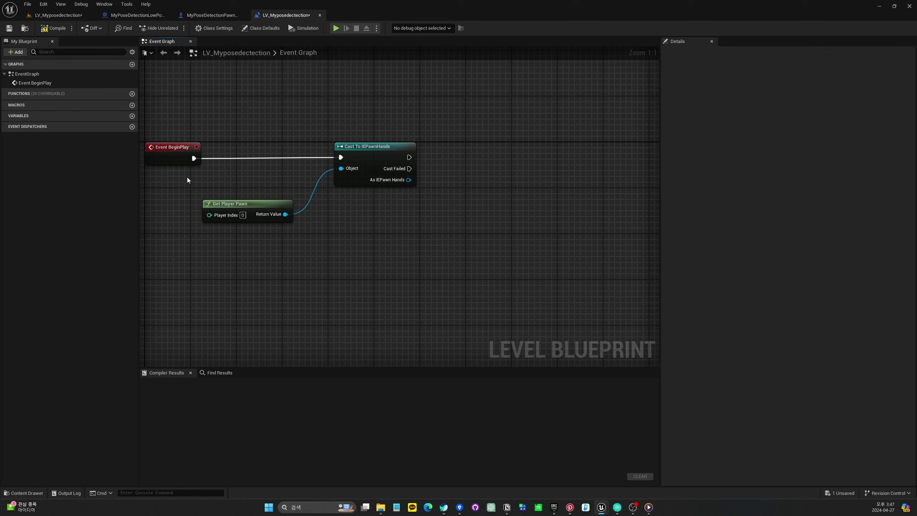
left_click(214, 16)
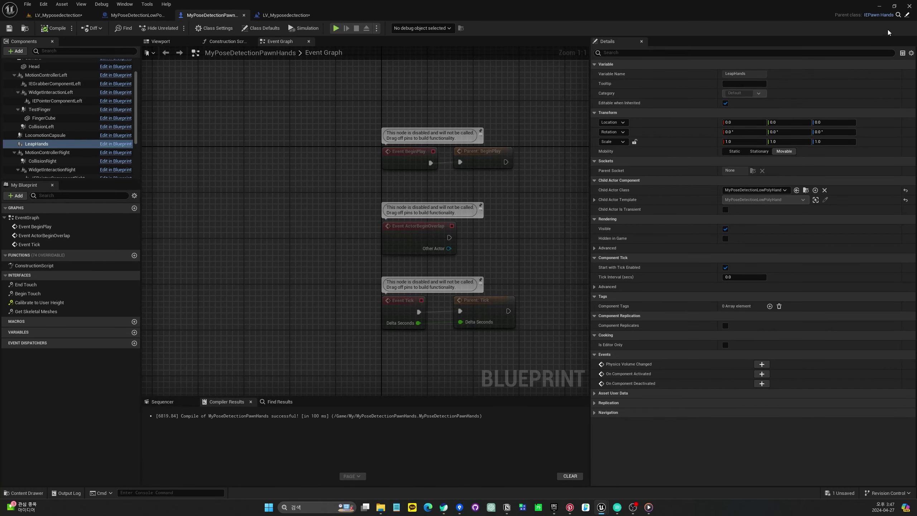
right_click_drag(349, 123, 175, 172)
right_click_drag(389, 267, 367, 191)
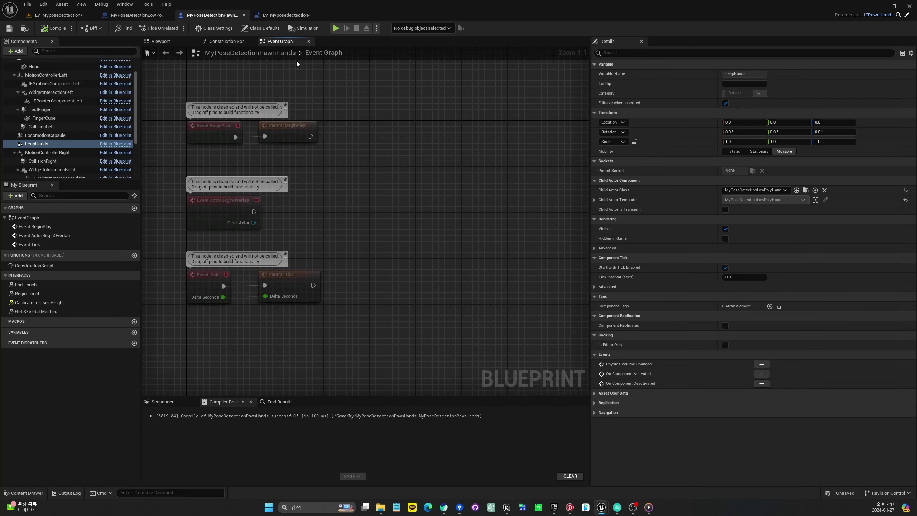
left_click(136, 15)
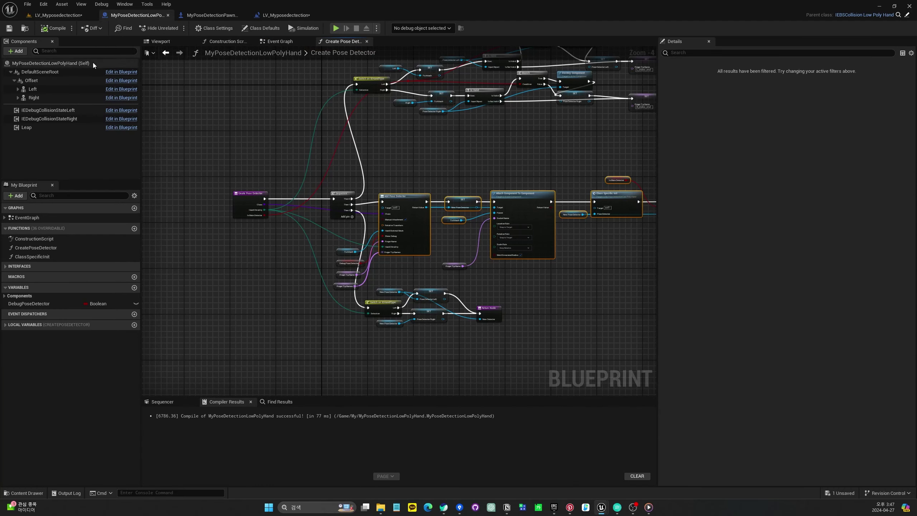
left_click(284, 43)
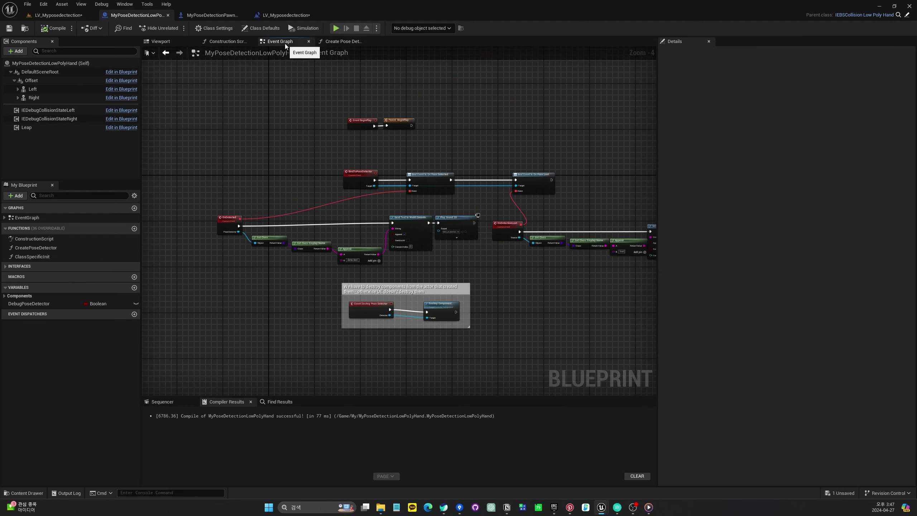
left_click(284, 15)
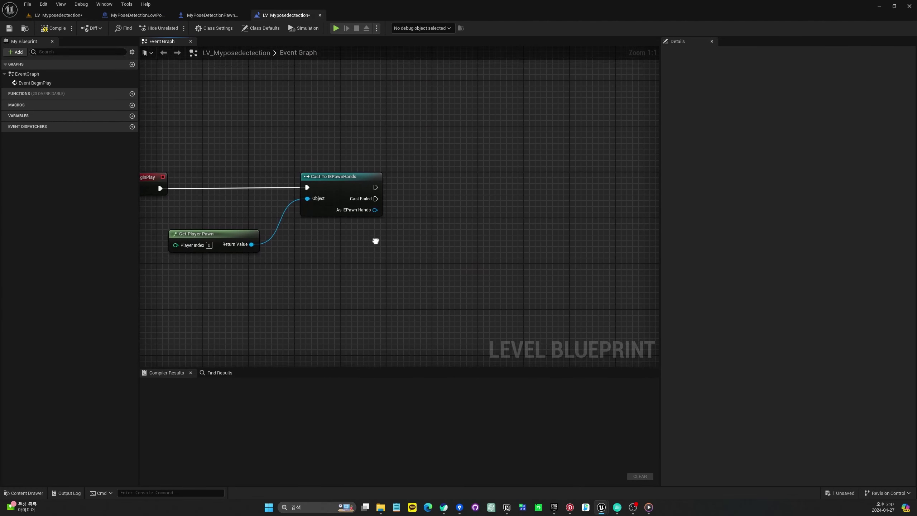
left_click(337, 187)
right_click_drag(371, 206, 304, 238)
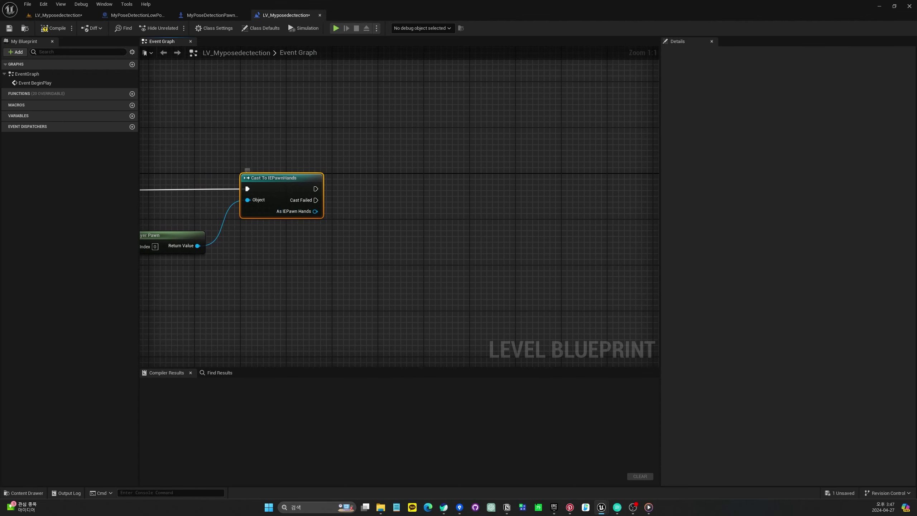
right_click_drag(319, 268, 403, 255)
left_click(218, 15)
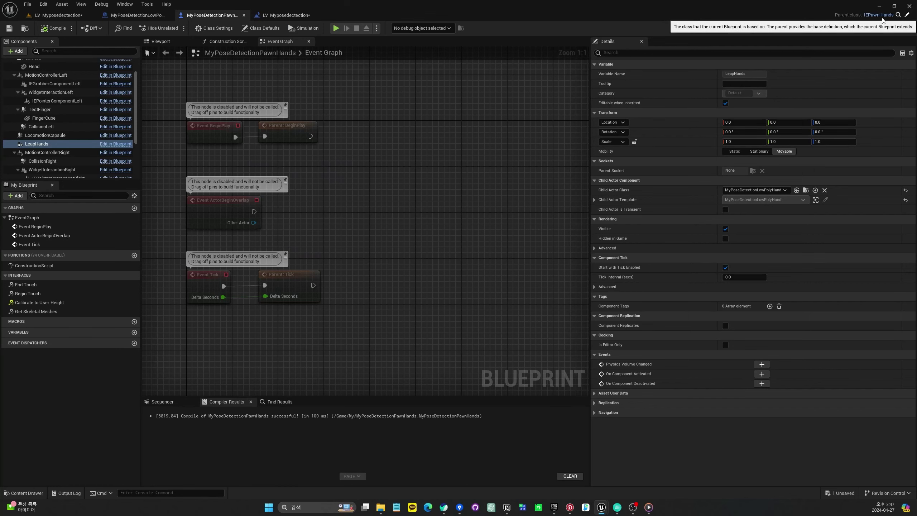
left_click(286, 15)
left_click_drag(384, 175, 390, 170)
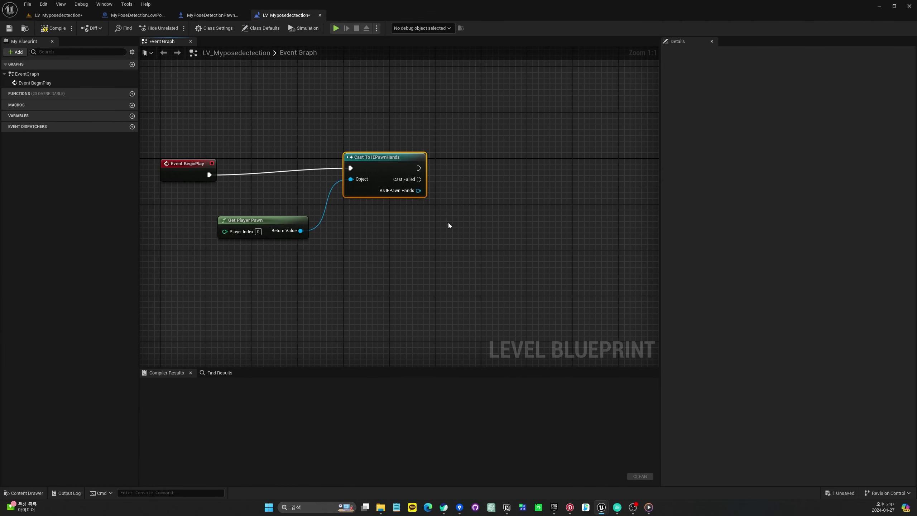
Add a Cast To MyPoseDetectionPawnHands off As IEPawn Hands, delete it, and drag that pin again
right_click_drag(449, 222, 380, 227)
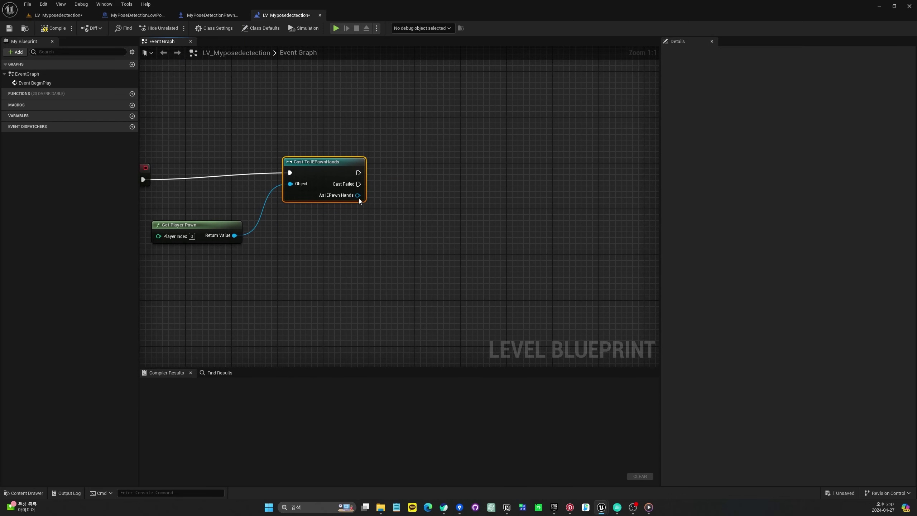
left_click_drag(358, 198, 398, 197)
type("cast")
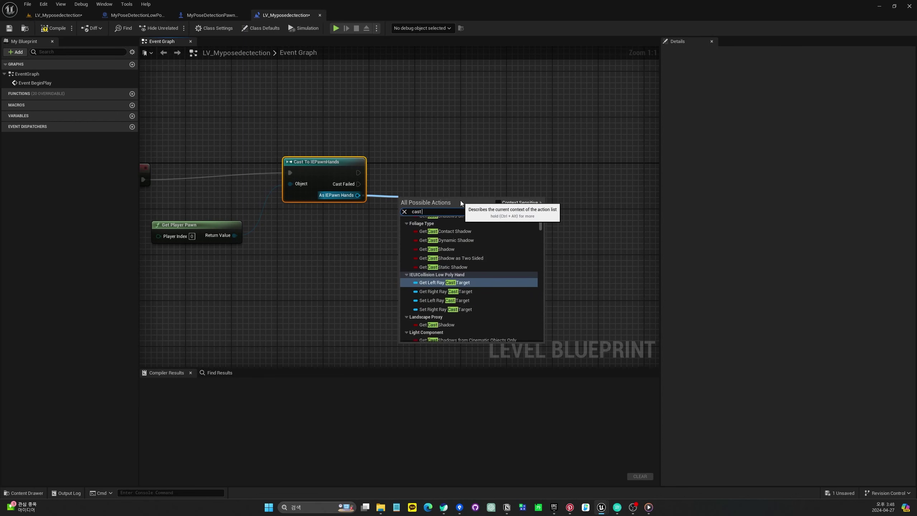
type(" to mypose")
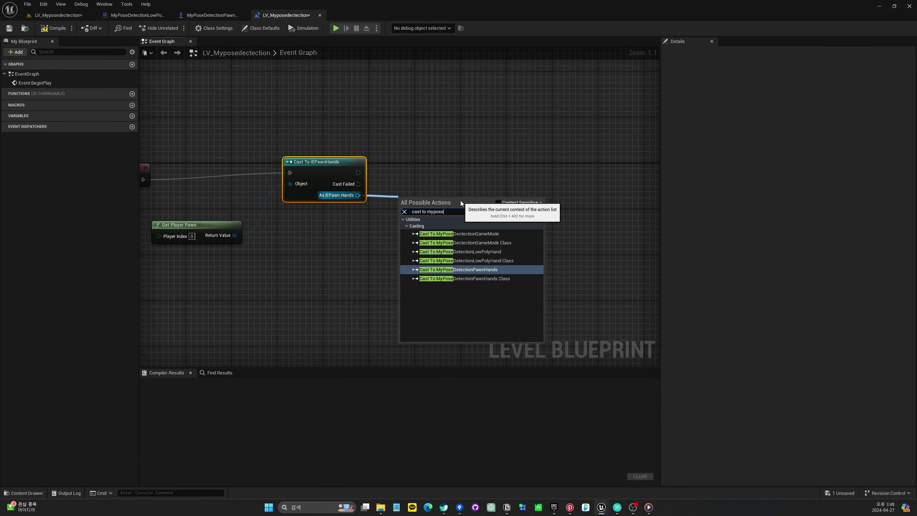
key("Return")
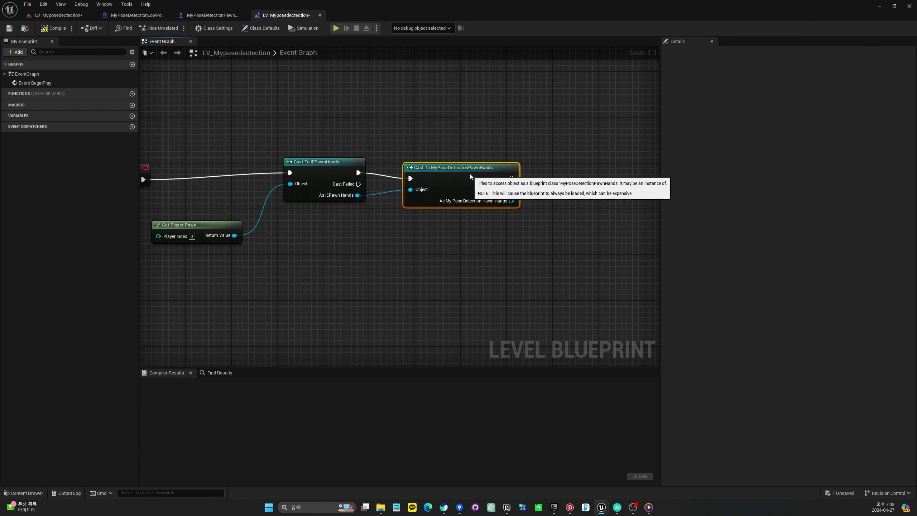
right_click_drag(555, 183, 343, 216)
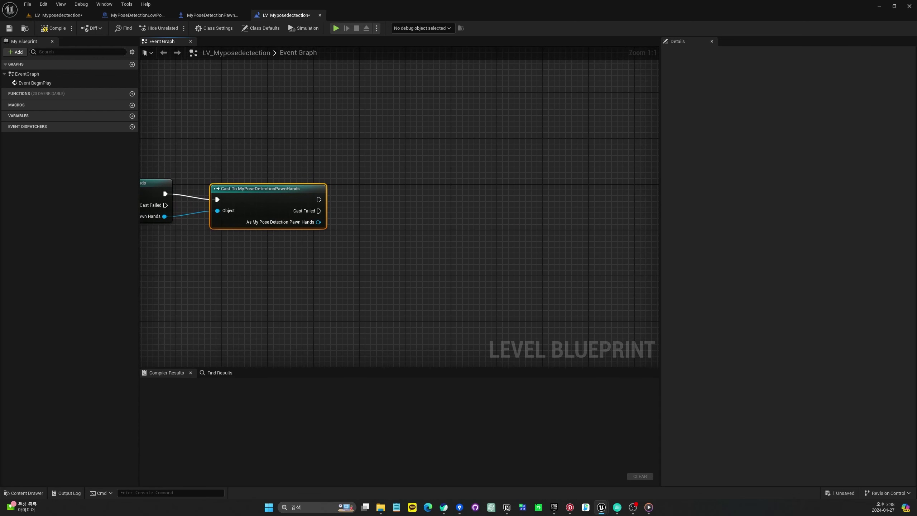
right_click_drag(278, 237, 345, 267)
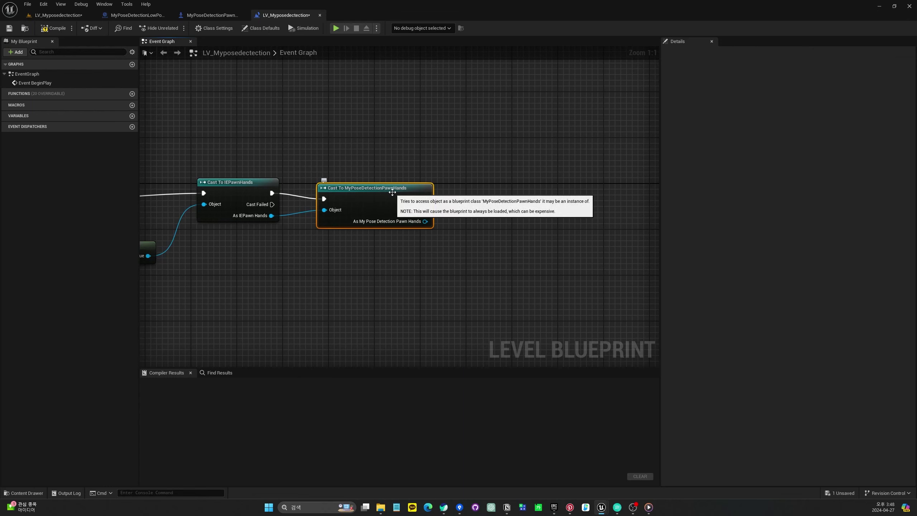
key("Delete")
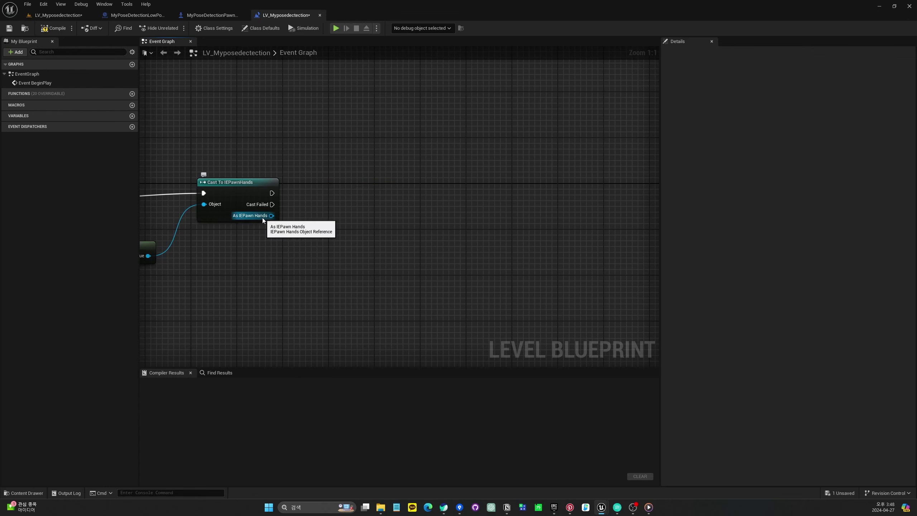
left_click_drag(271, 216, 349, 232)
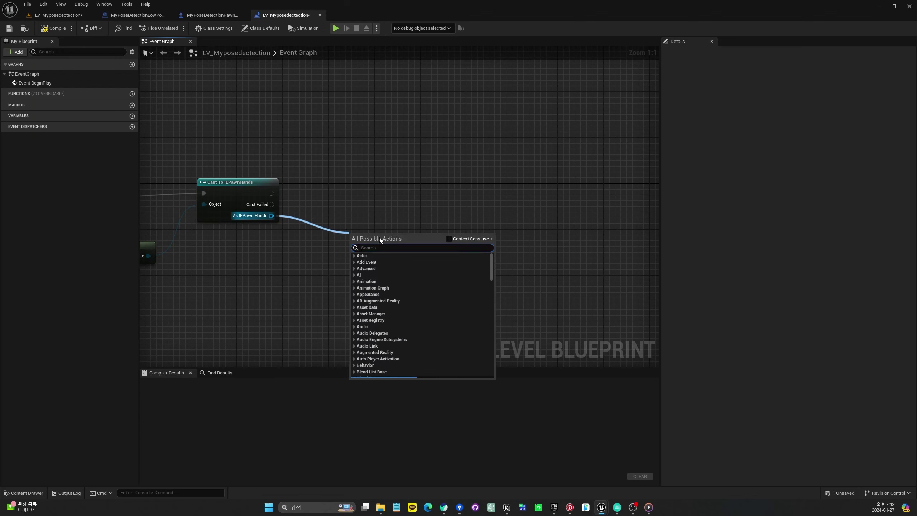
Add Get Leap Hands from As IEPawn Hands and a Get Child Actor node on it
type("kea")
key("BackSpace")
key("BackSpace")
key("BackSpace")
type("leap")
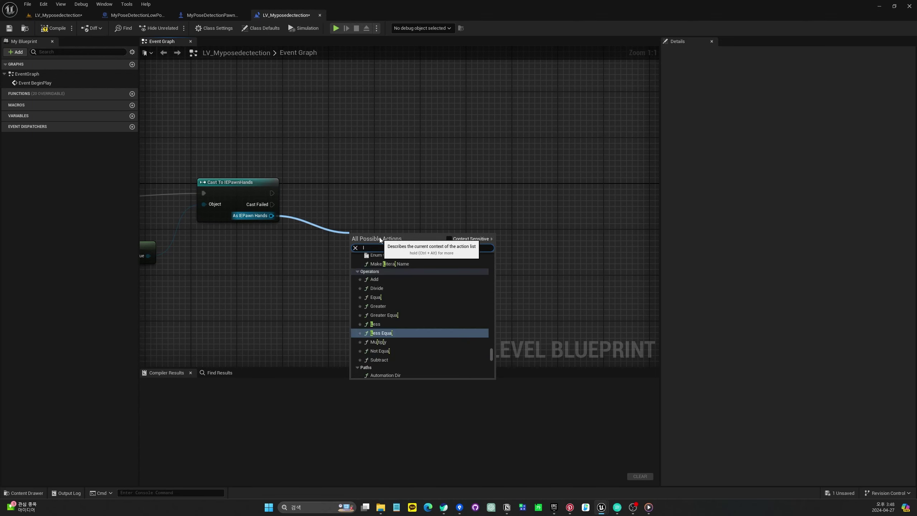
key("BackSpace")
key("BackSpace")
key("BackSpace")
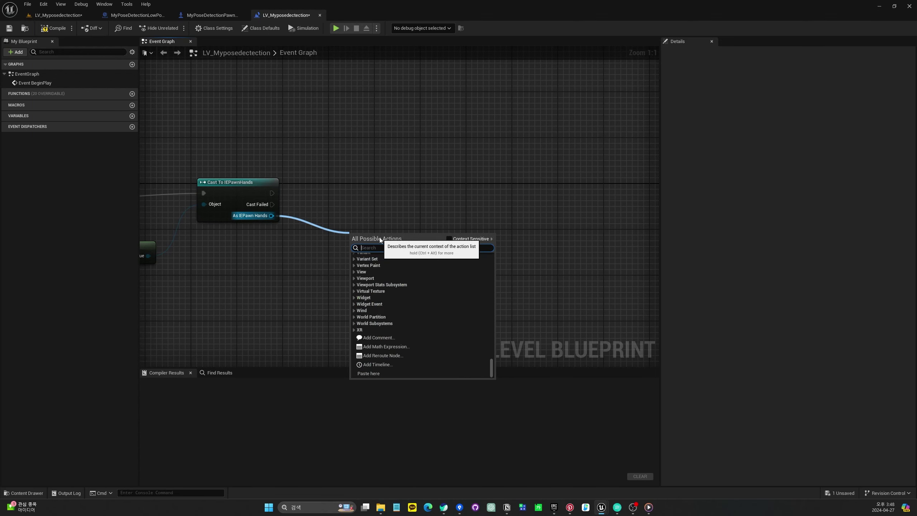
type("get leapha")
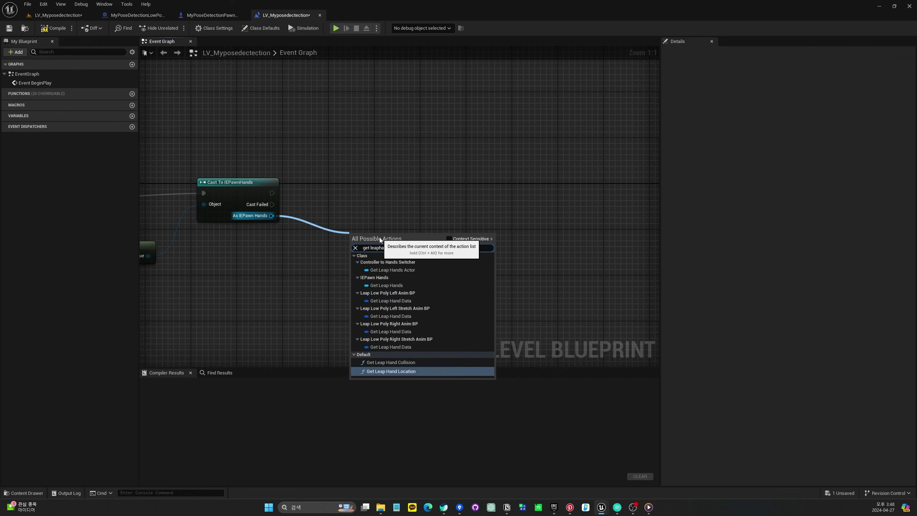
type("n")
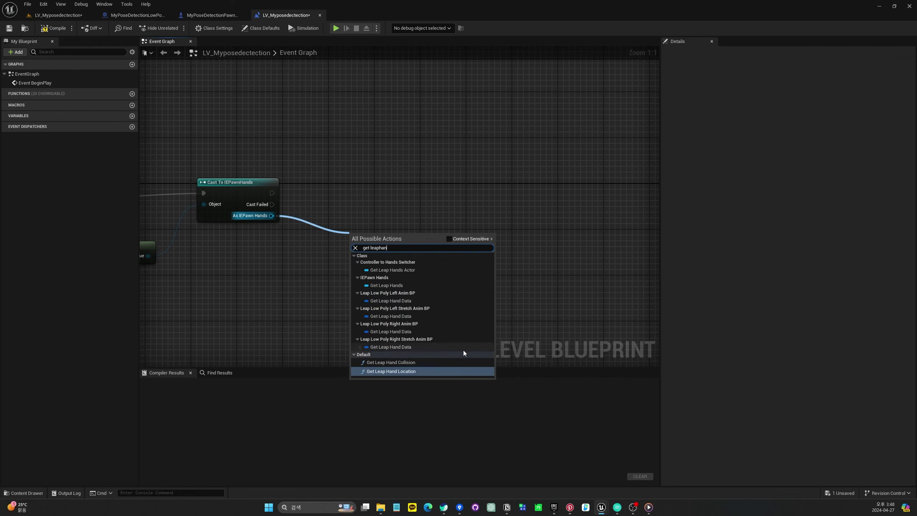
type("ds")
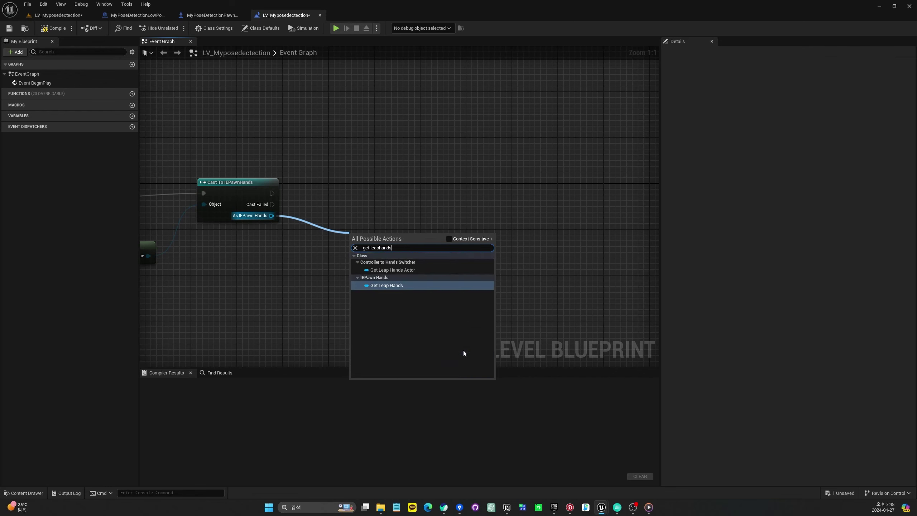
key("Return")
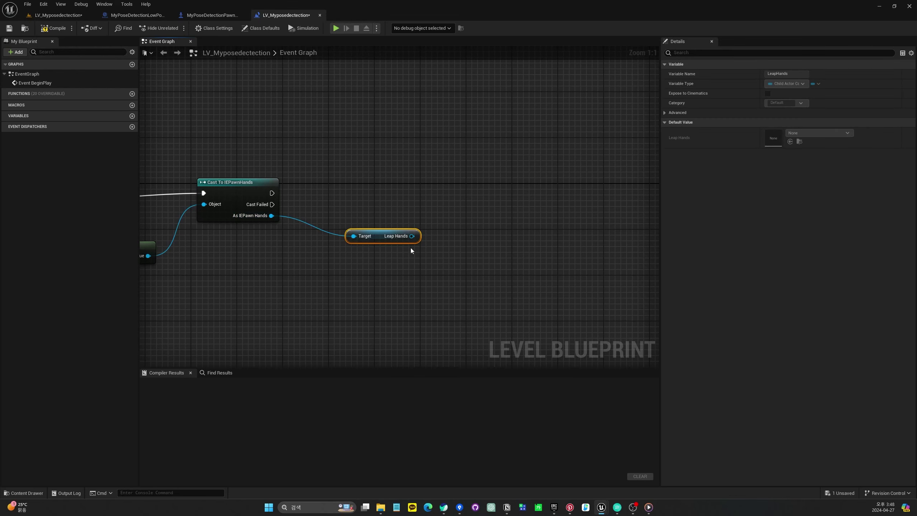
left_click_drag(412, 235, 434, 196)
type("ch")
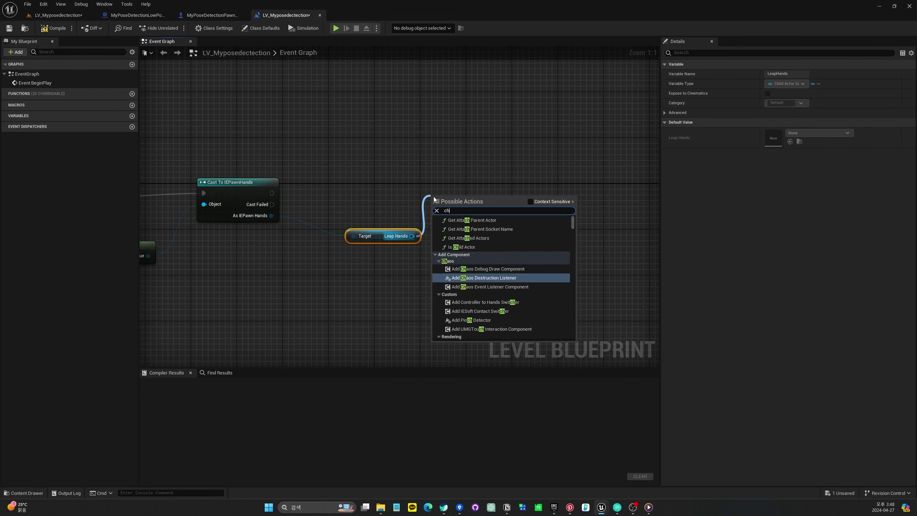
type("ild actor")
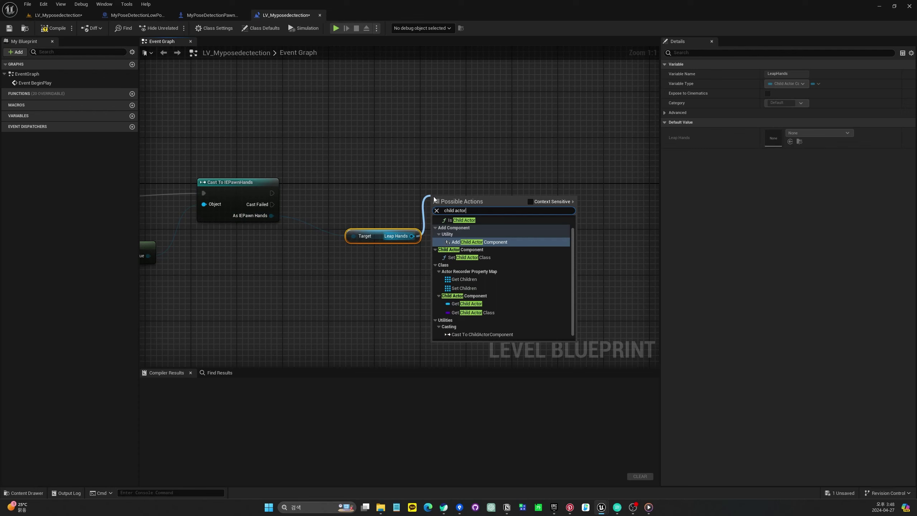
left_click(467, 304)
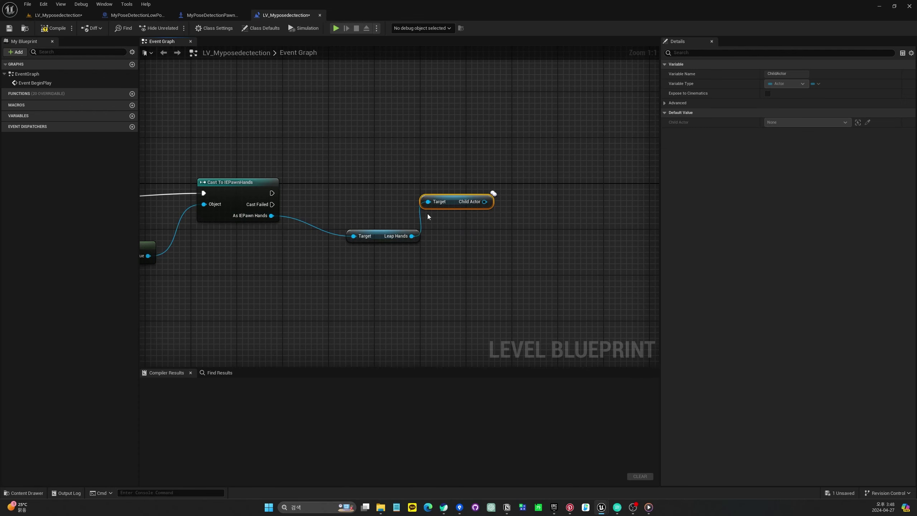
left_click_drag(447, 204, 384, 221)
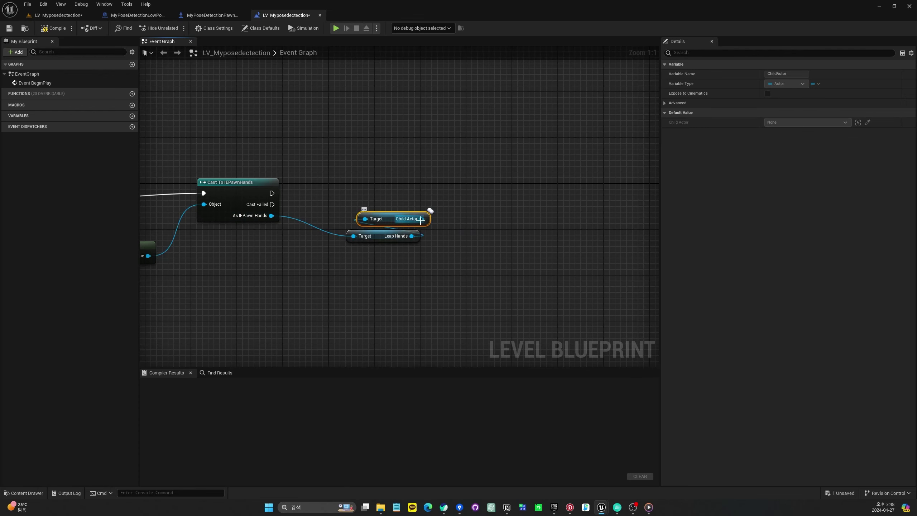
Cast the Child Actor to MyPoseDetectionLowPolyHand, chained after Cast To IEPawnHands, and tidy the nodes
left_click_drag(421, 219, 439, 190)
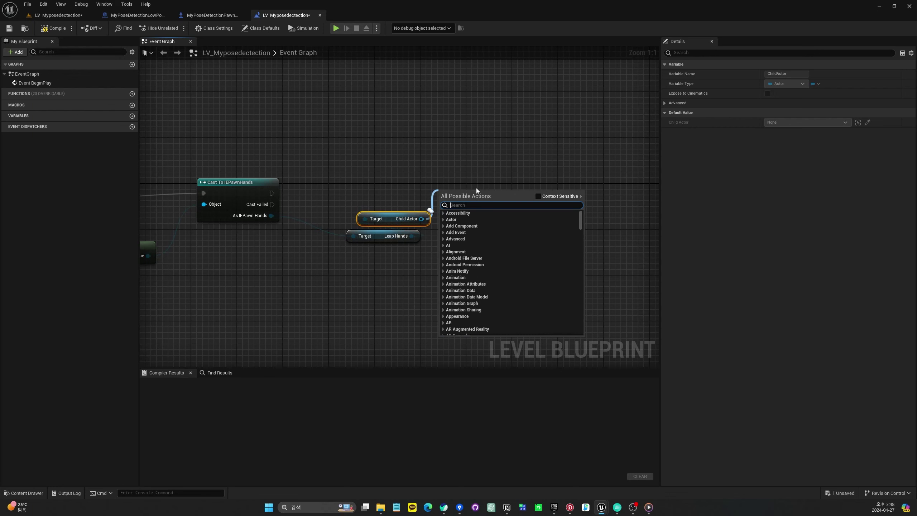
type("cast my")
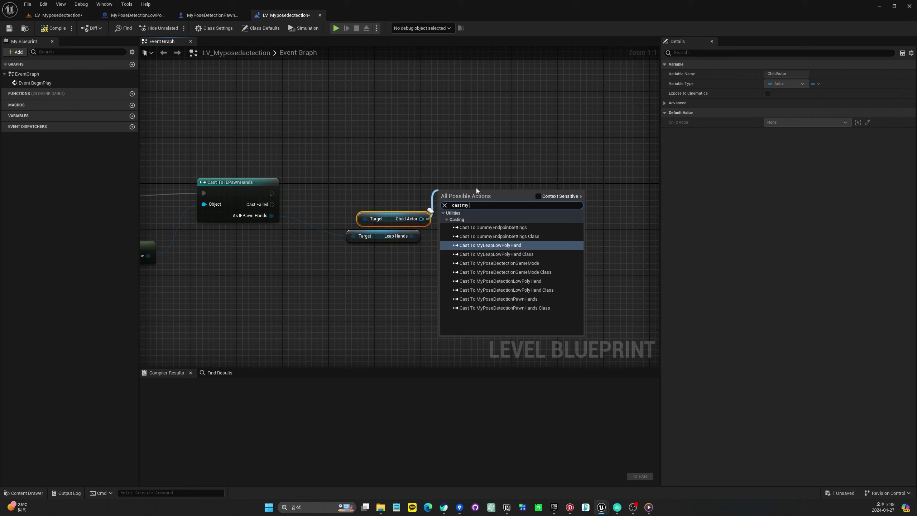
key("Down")
key("Down")
key("Down")
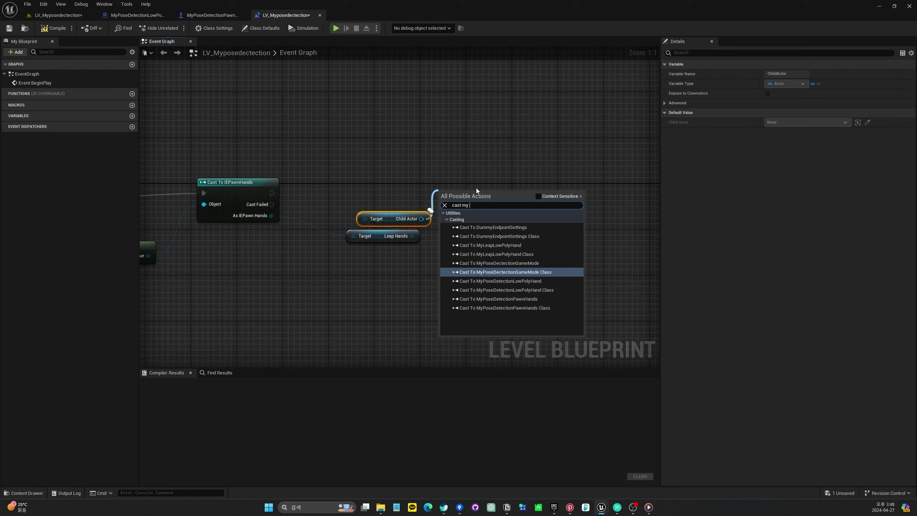
key("Down")
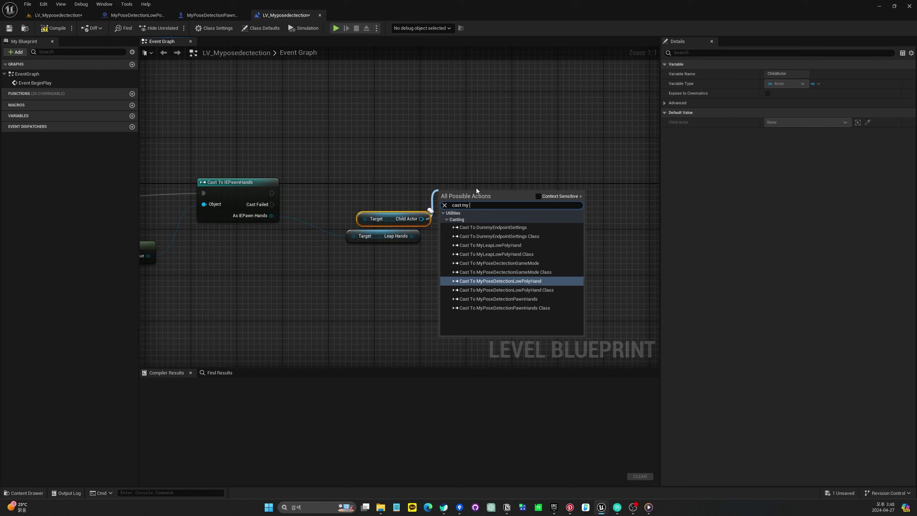
key("Return")
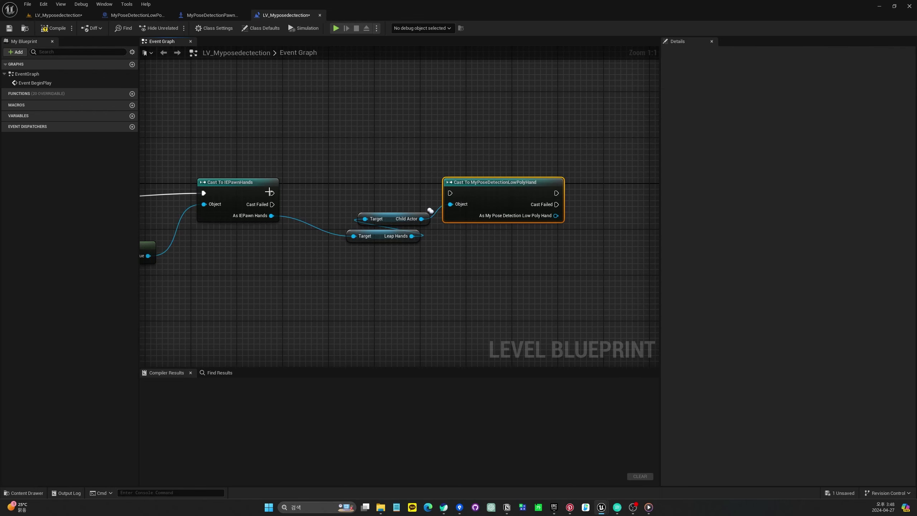
mouse_move(272, 193)
left_mouse_down()
mouse_move(453, 200)
mouse_move(509, 181)
left_mouse_up()
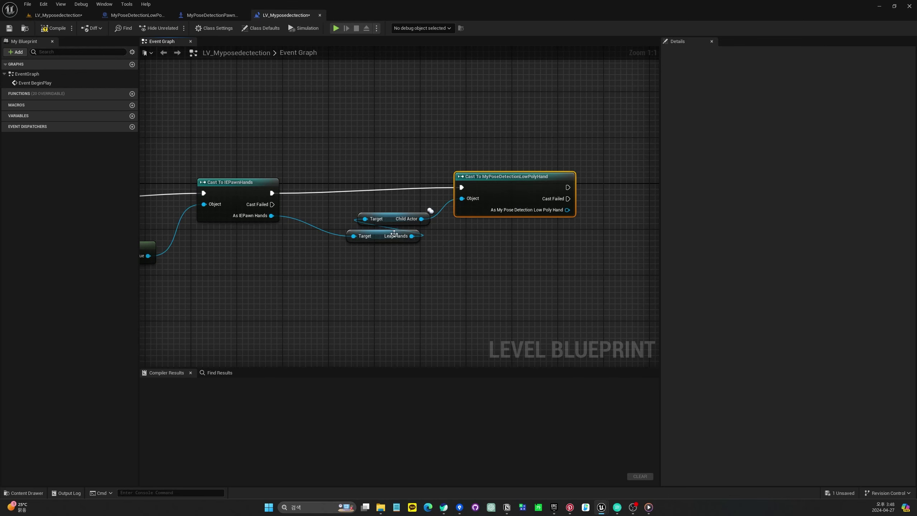
mouse_move(437, 250)
left_mouse_down()
mouse_move(343, 213)
mouse_move(369, 242)
left_mouse_up()
left_click_drag(489, 195, 468, 195)
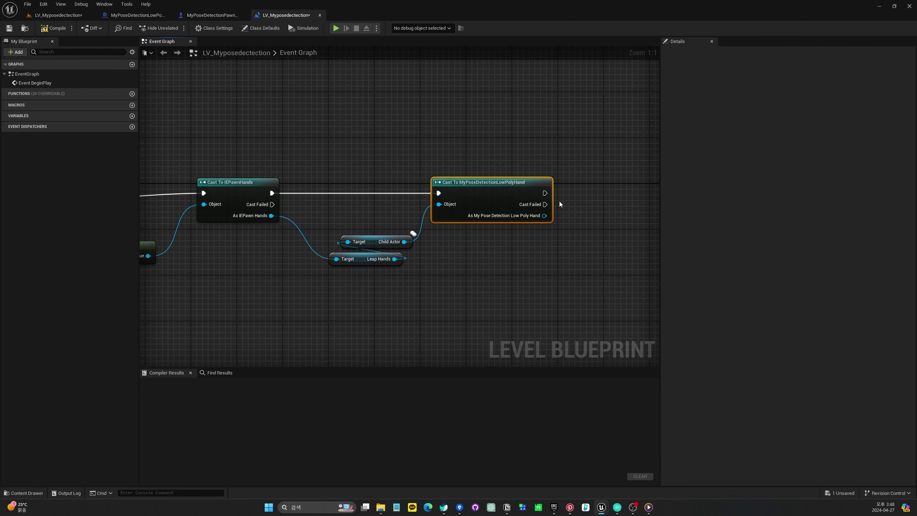
right_click_drag(559, 201, 369, 203)
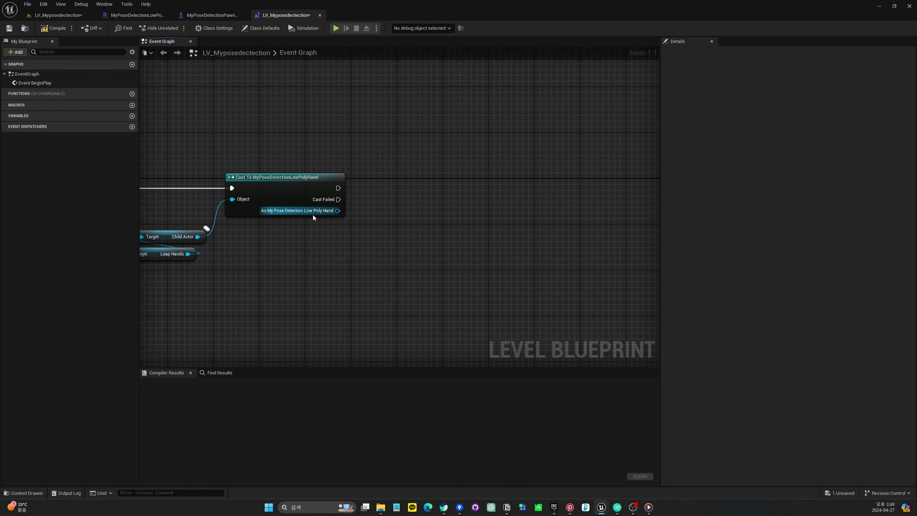
View MyPoseDetectionLowPolyHand's Create Pose Detector graph, then go back to the level Event Graph
left_click(131, 15)
right_click_drag(398, 217, 491, 213)
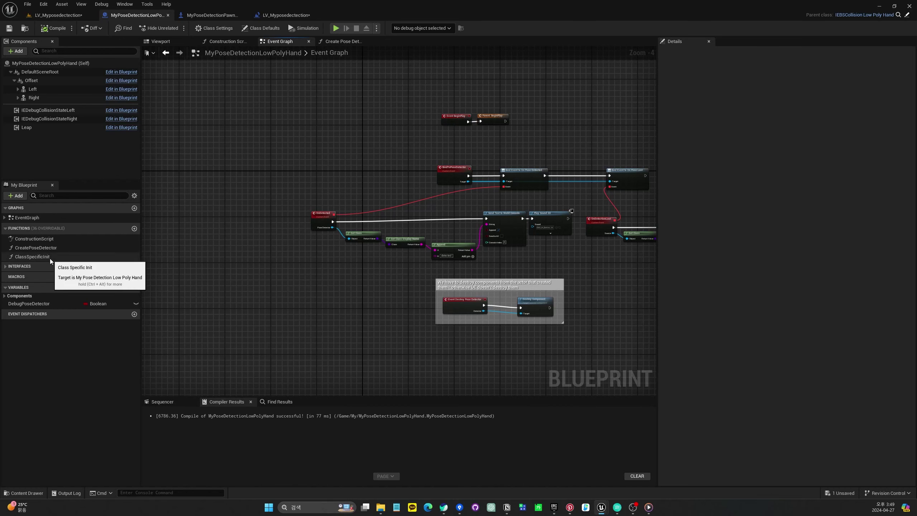
double_click(36, 248)
right_click_drag(431, 229, 446, 278)
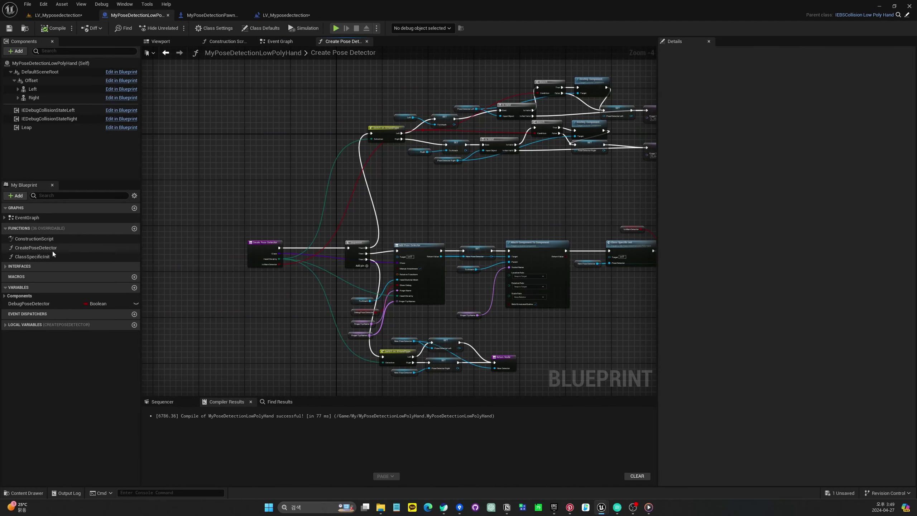
scroll(250, 263, "up", 4)
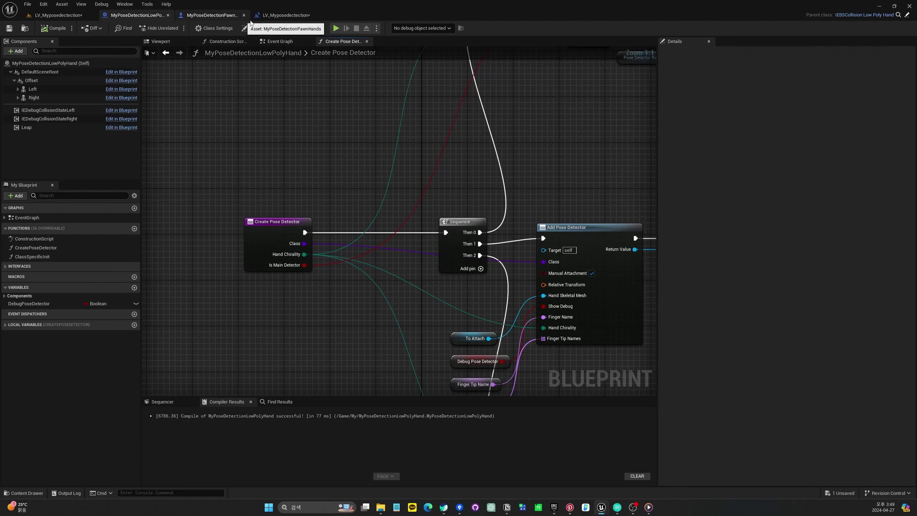
left_click(294, 15)
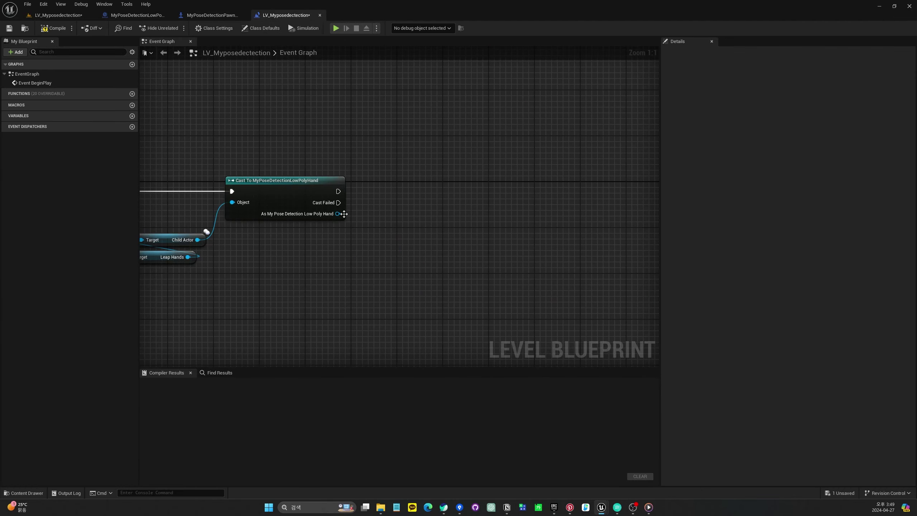
Add a Create Pose Detector node from the cast hand output with Class set to ExtendedFingerDetector
left_click_drag(337, 214, 406, 224)
type("c")
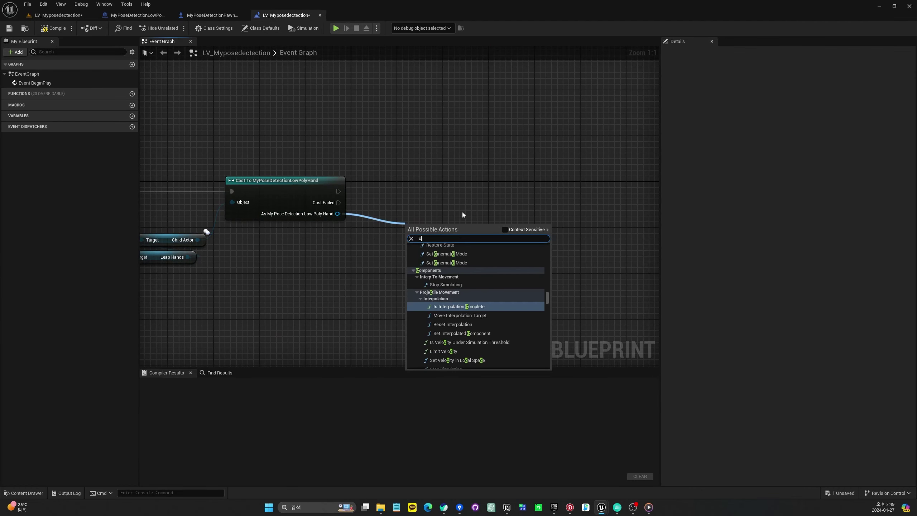
type("rea")
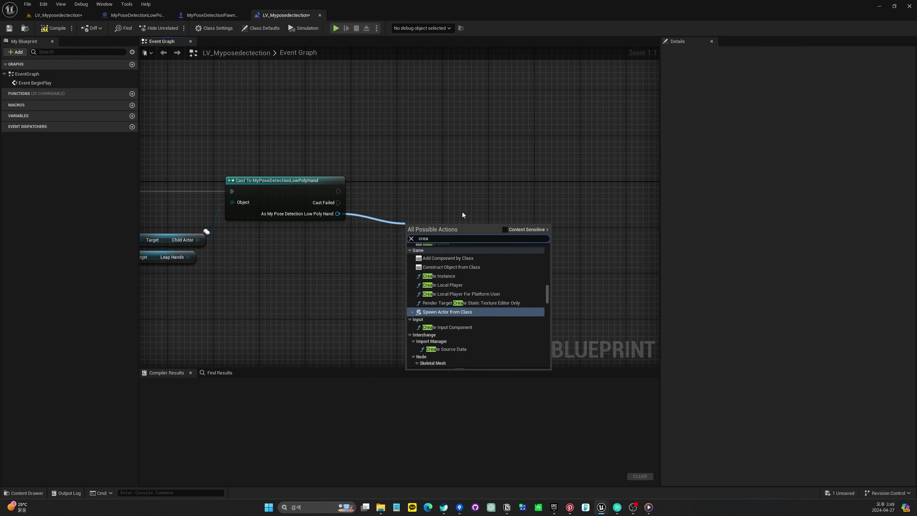
type("te pose")
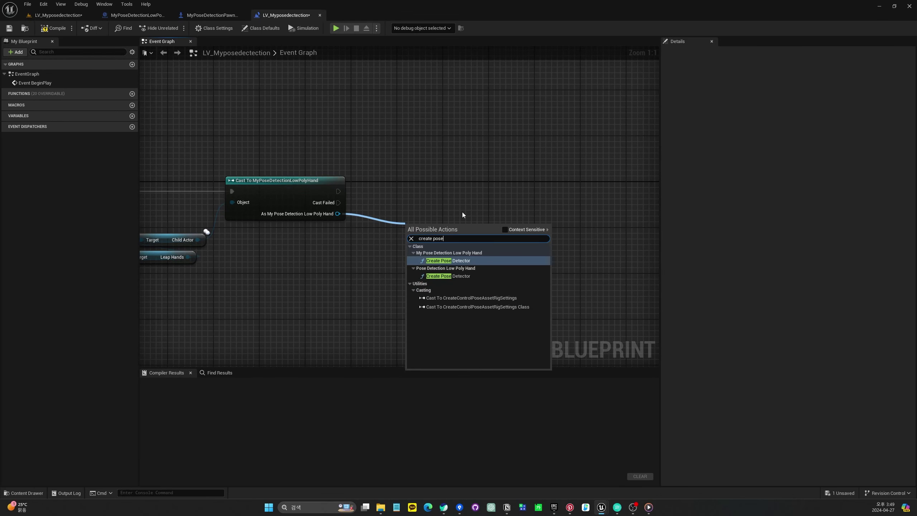
key("Return")
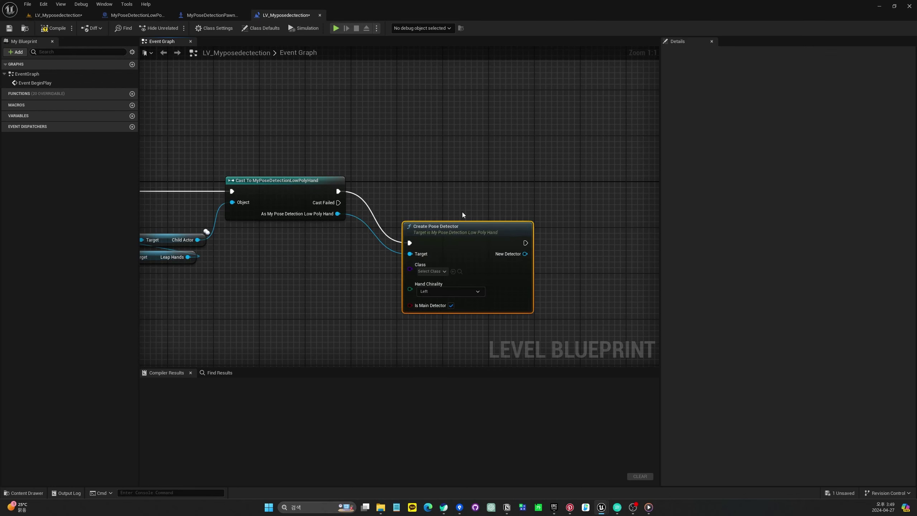
left_click_drag(457, 233, 495, 174)
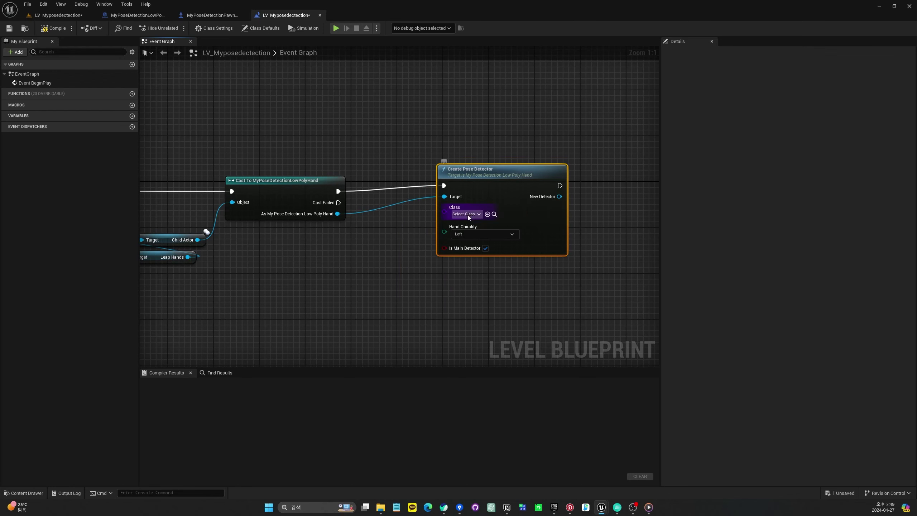
left_click(468, 215)
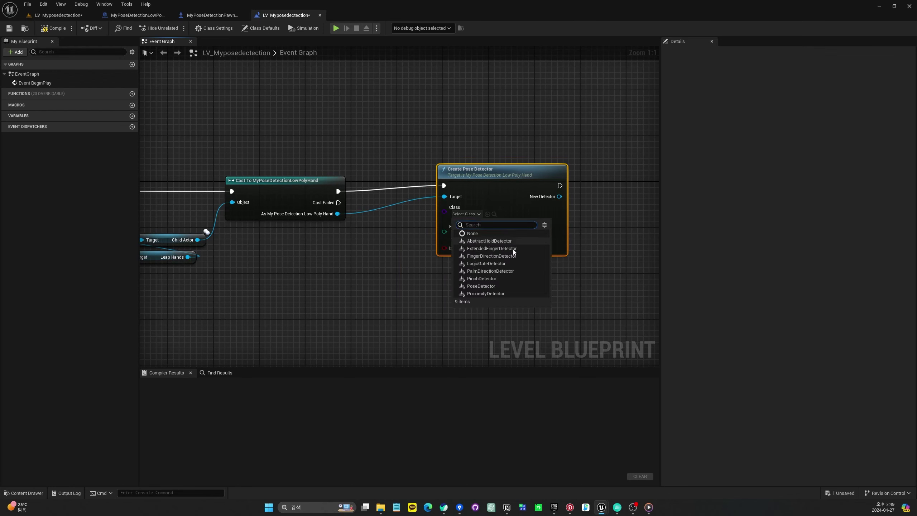
left_click(494, 250)
left_click(475, 217)
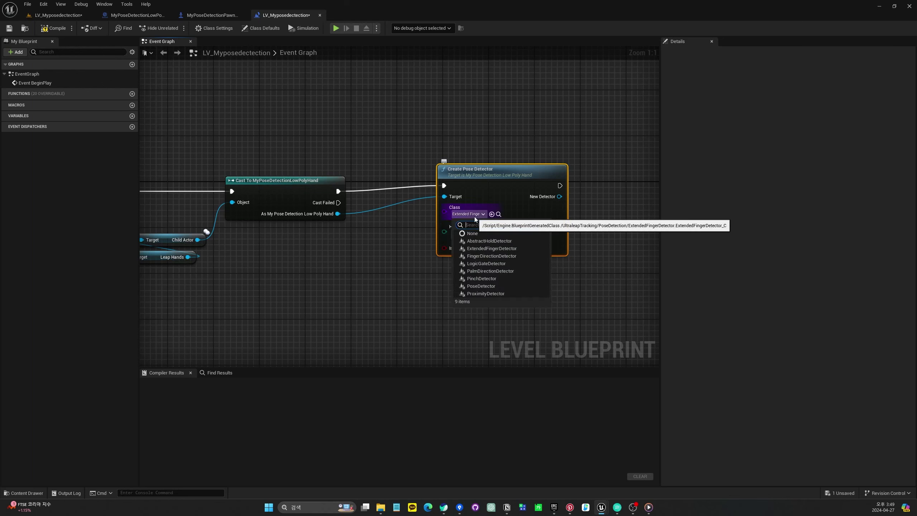
left_click(474, 216)
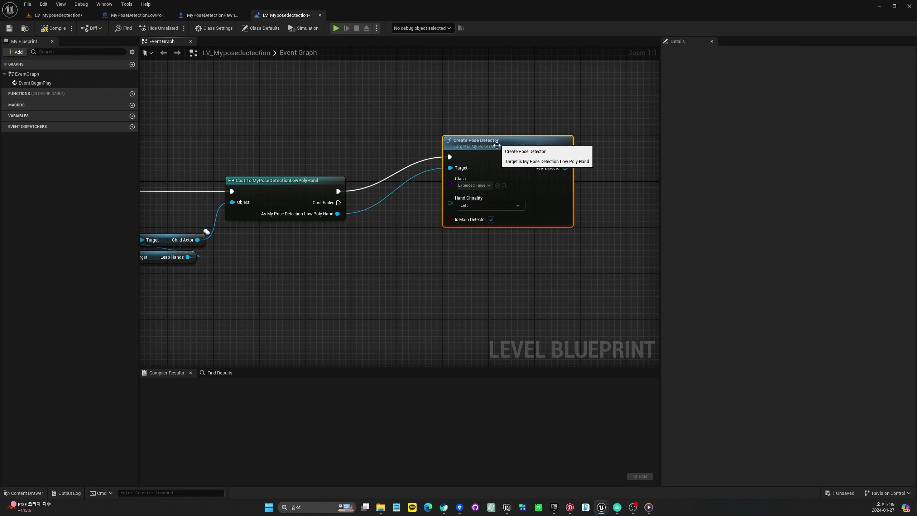
left_click_drag(486, 201, 491, 173)
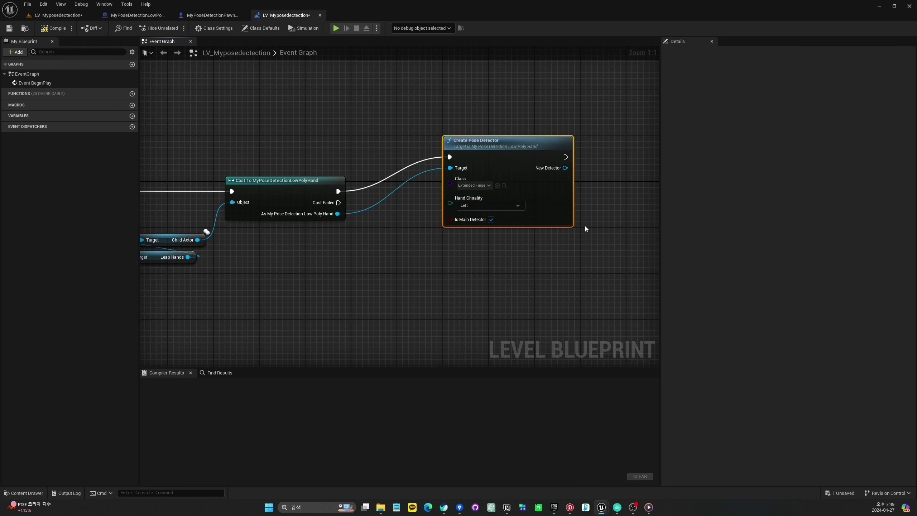
Duplicate the detector, feed the cast hand into its Target, and chain it after the first
right_click_drag(586, 229, 476, 232)
key("ctrl+d")
left_click_drag(542, 299, 536, 242)
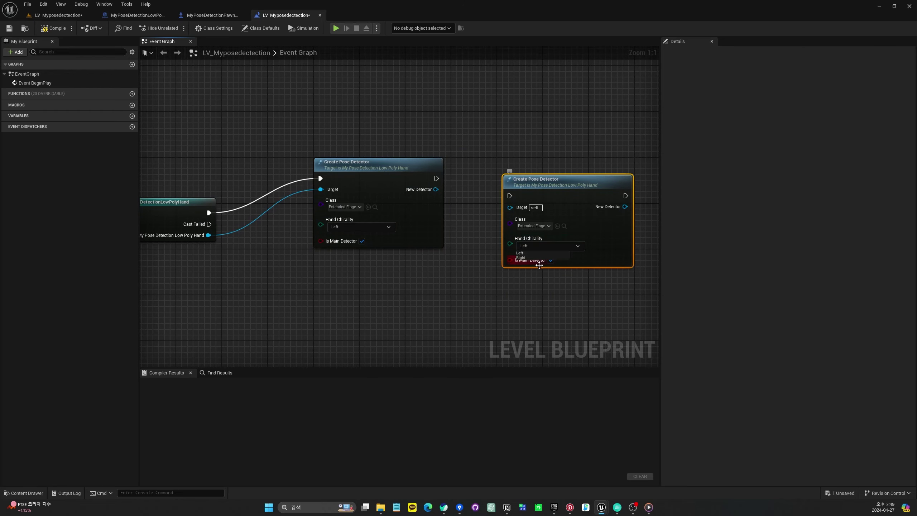
left_click_drag(209, 235, 509, 206)
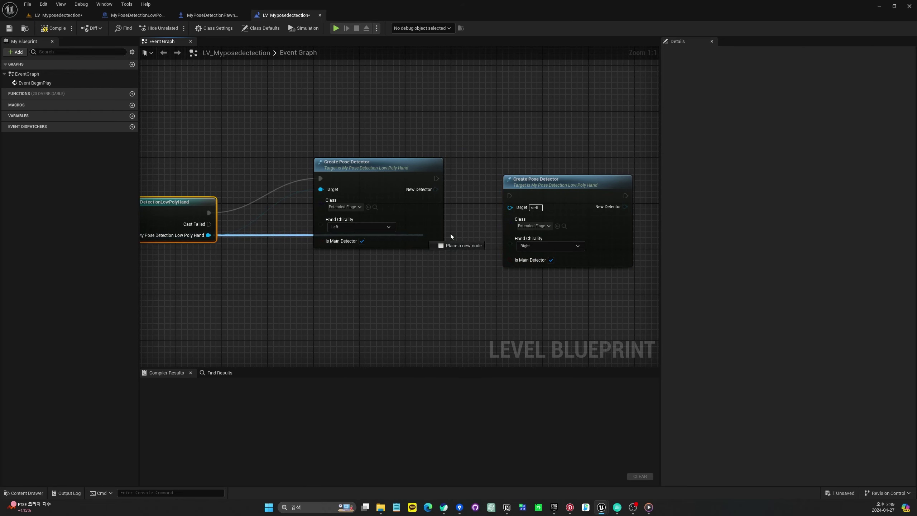
left_click_drag(436, 177, 512, 198)
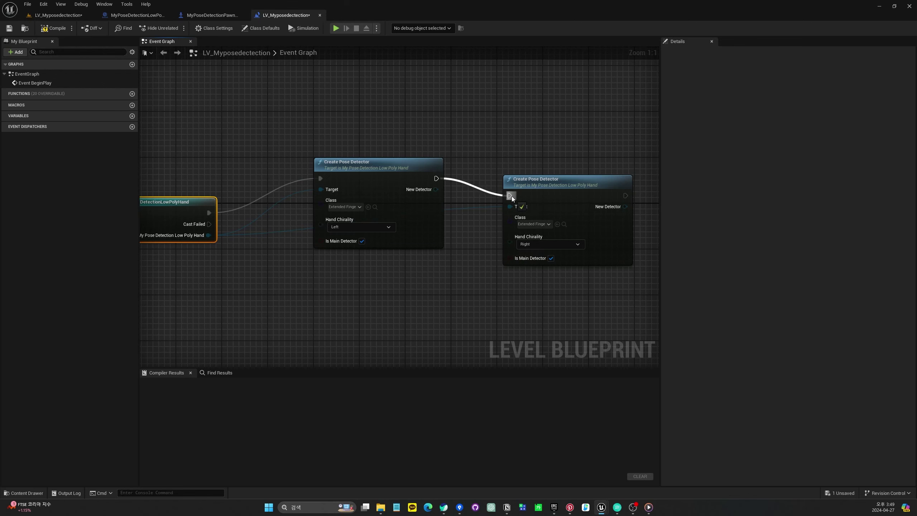
left_click(532, 180)
left_click_drag(361, 163, 361, 140)
left_click_drag(533, 190, 544, 232)
left_click(520, 175)
Compile and save the level blueprint, then locate the ExtendedFingerDetector class asset
left_click(51, 28)
left_click(9, 28)
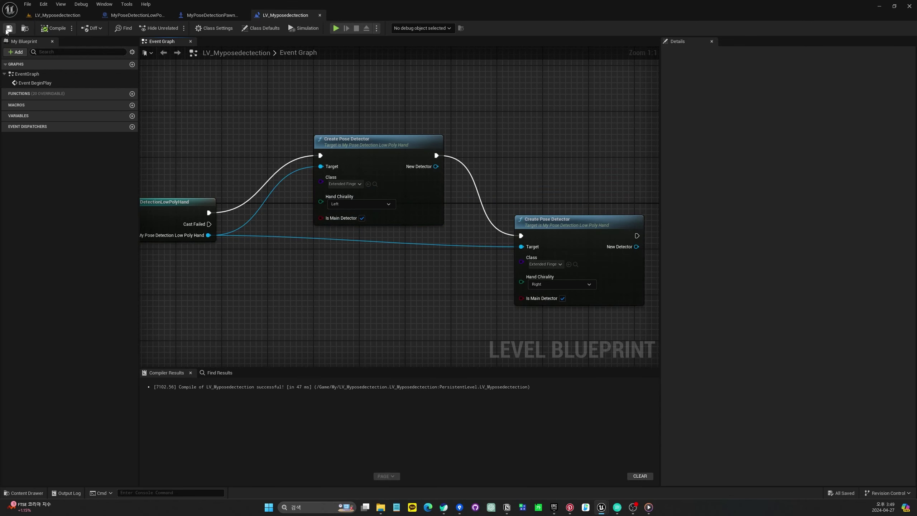
right_click_drag(572, 244, 485, 200)
right_click_drag(404, 268, 419, 258)
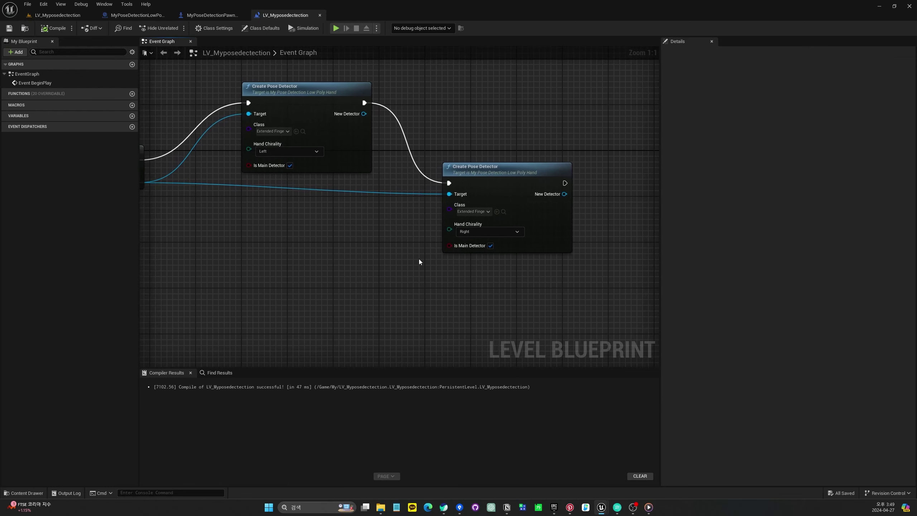
key("ctrl+space")
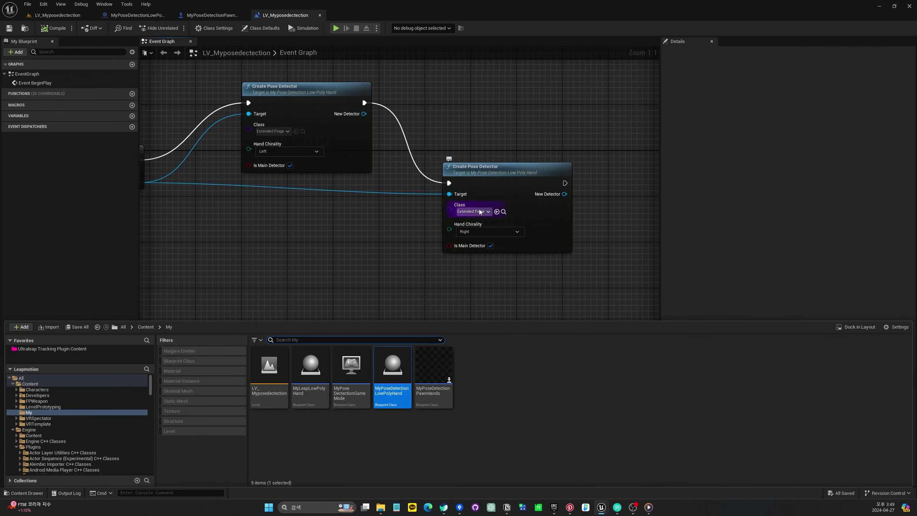
left_click(495, 307)
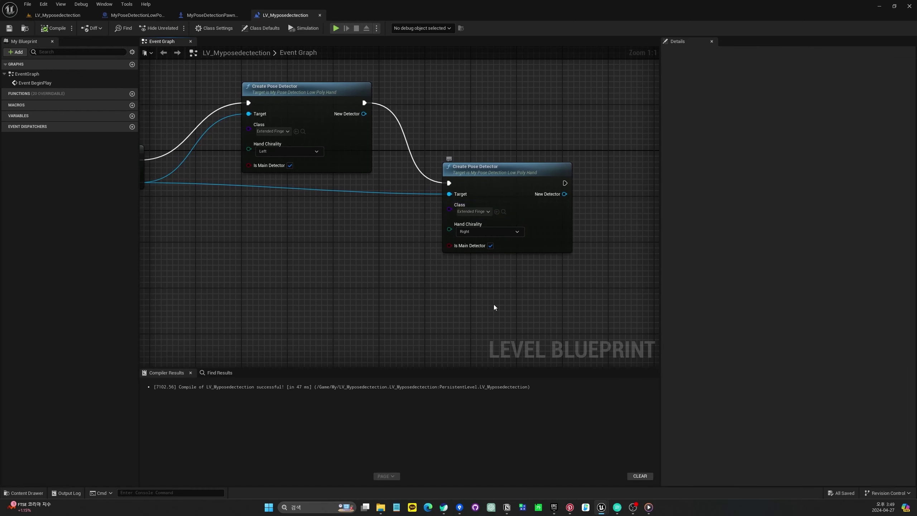
left_click(503, 212)
In the ExtendedFingerDetector blueprint, set Index State to Extended and compile
double_click(515, 378)
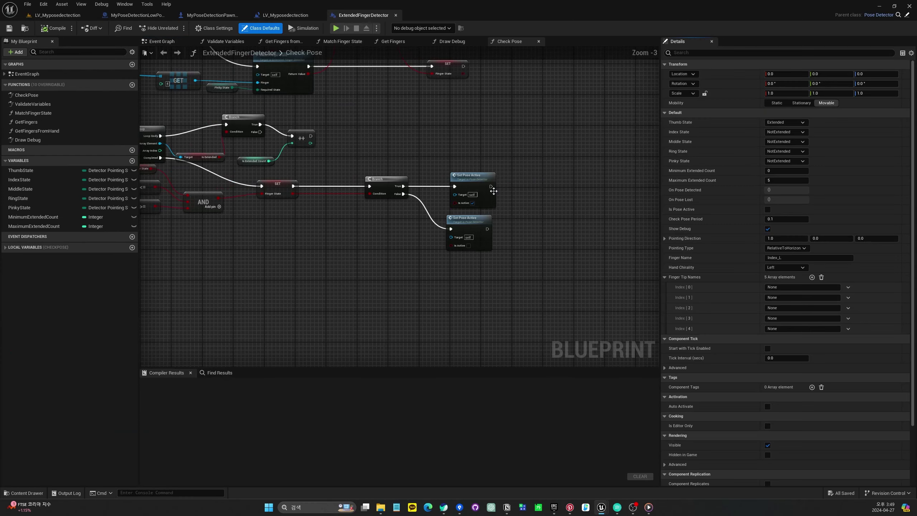
right_click_drag(493, 190, 491, 284)
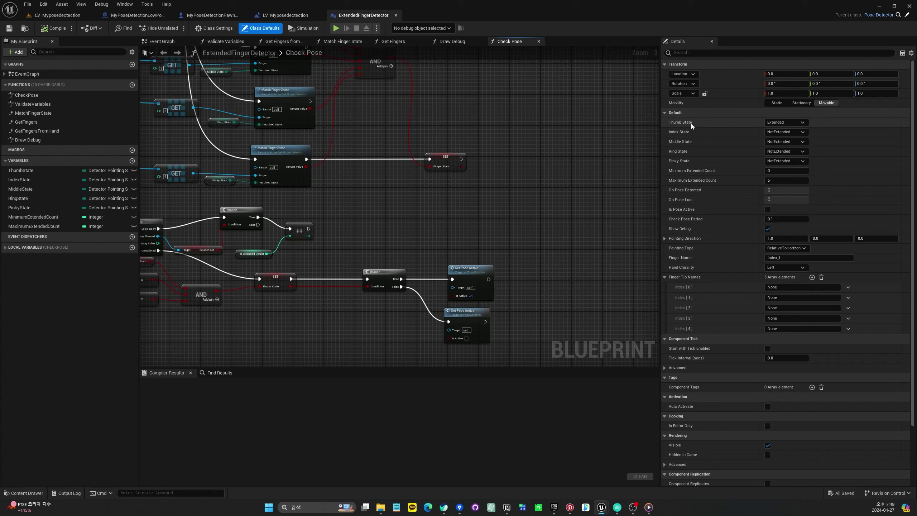
left_click(786, 132)
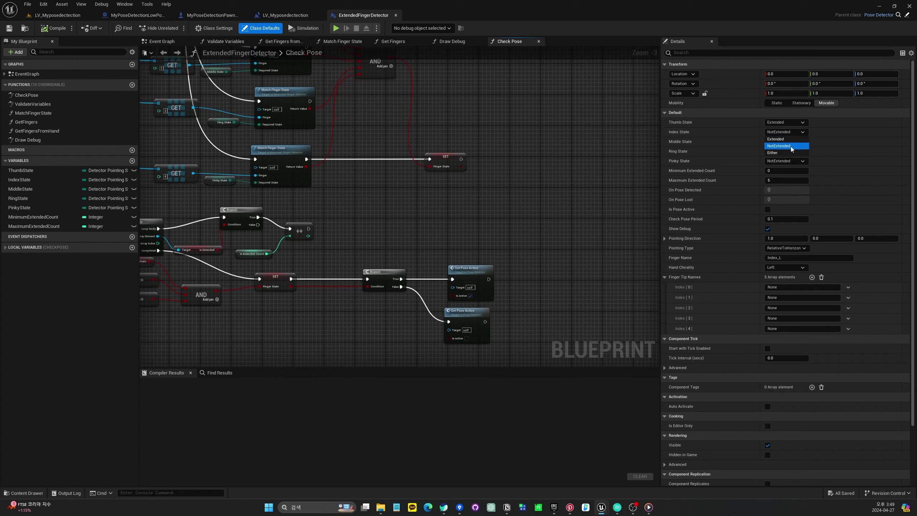
left_click(780, 139)
right_click_drag(325, 104, 303, 101)
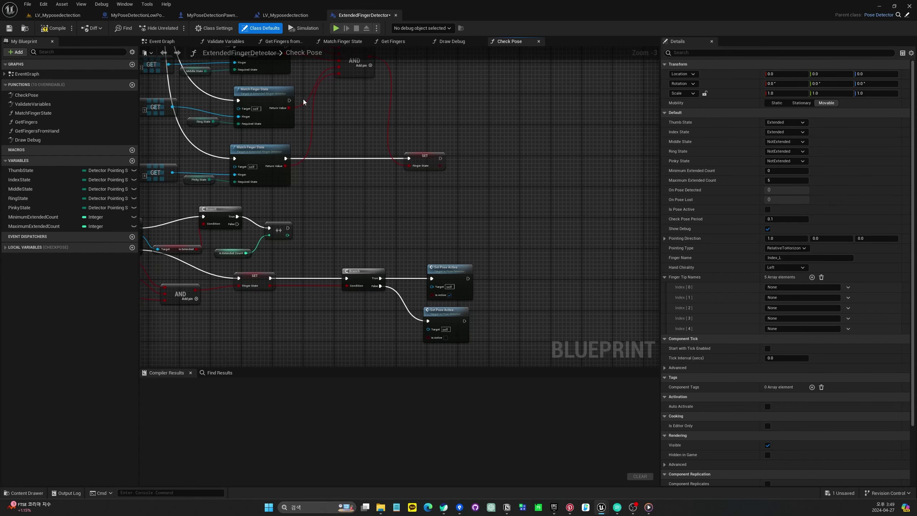
left_click(52, 28)
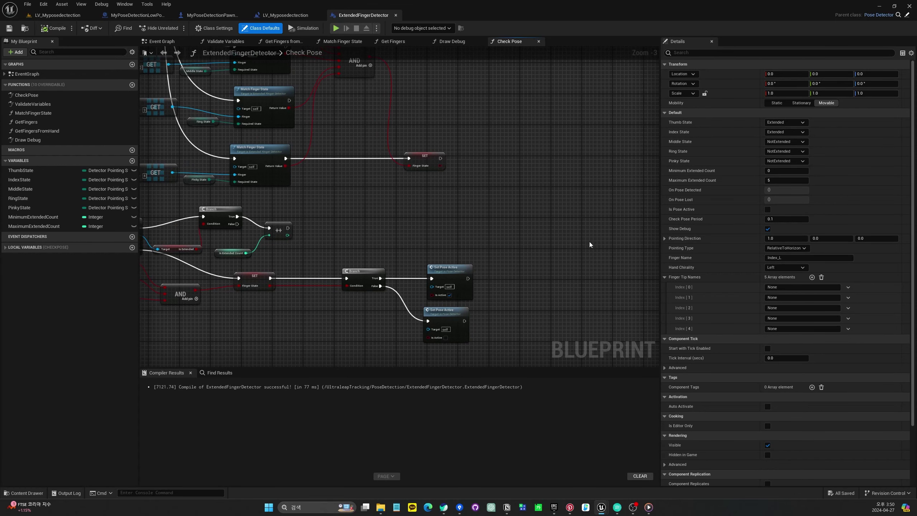
Play the level in the editor to test hand tracking
right_click_drag(171, 66, 261, 77)
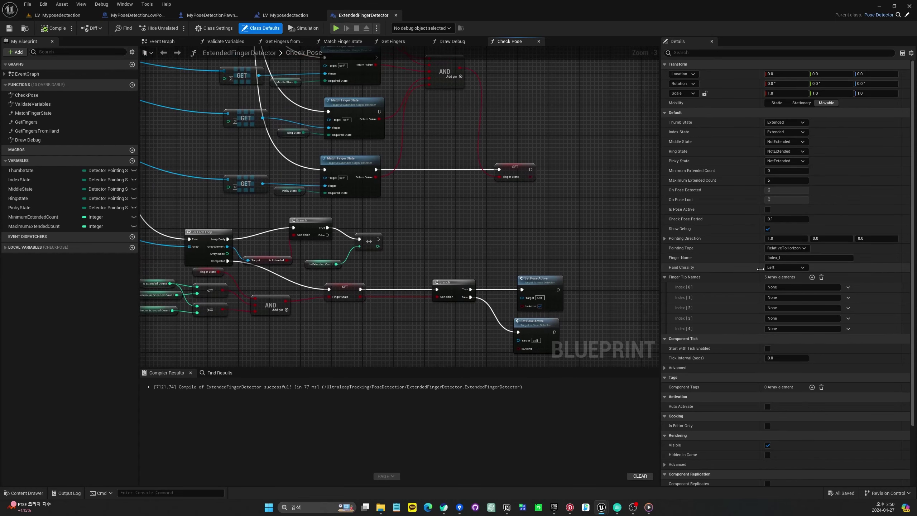
left_click(57, 15)
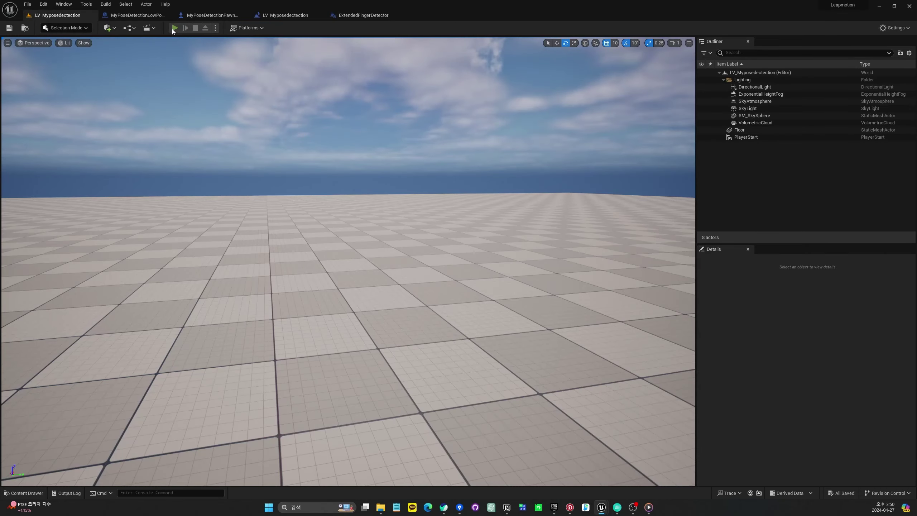
left_click(172, 29)
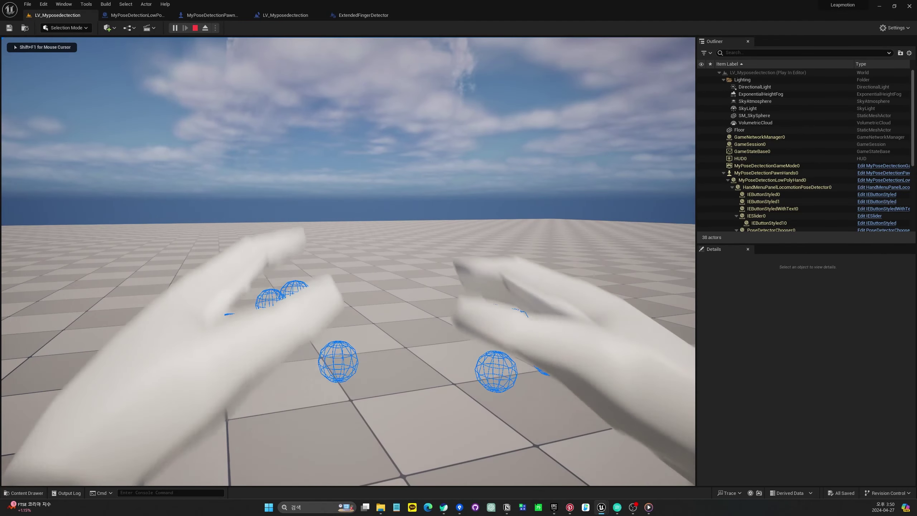
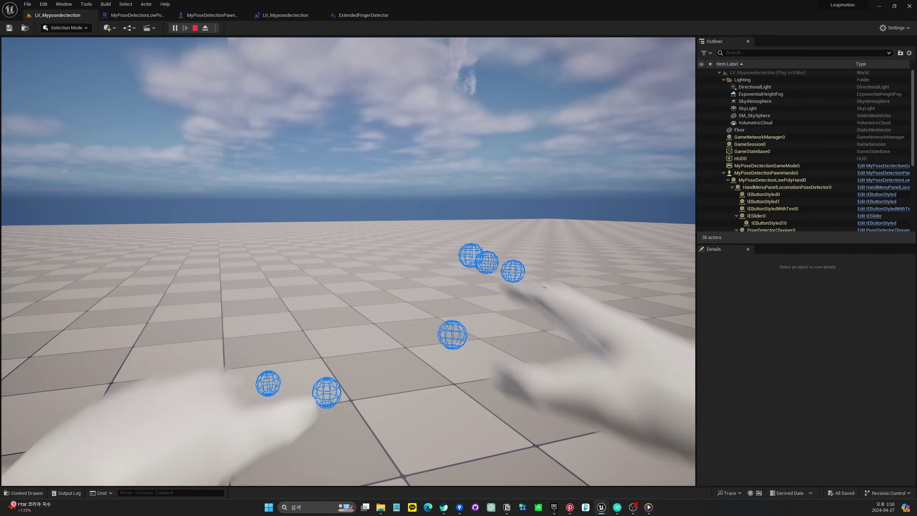
Stop the play test, look through the open blueprints, and land on the LV_Myposedectection level blueprint graph
key("Escape")
left_click(137, 16)
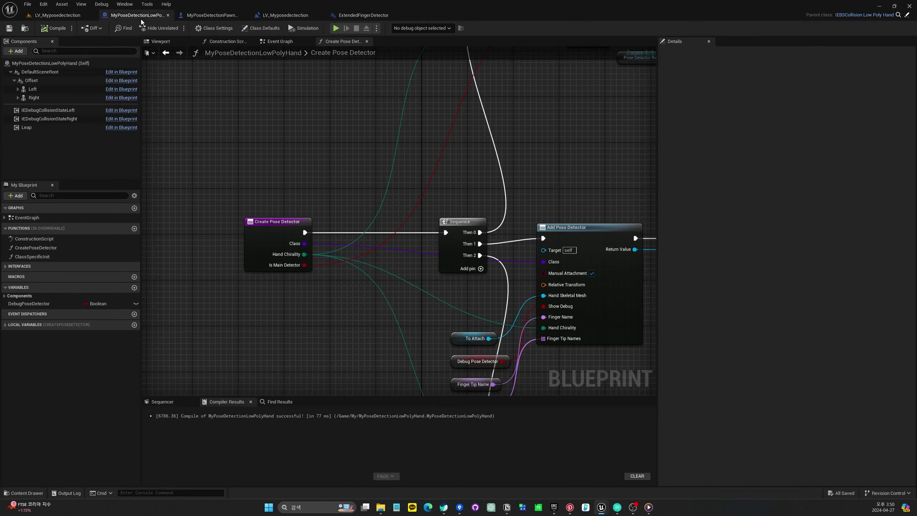
left_click(58, 15)
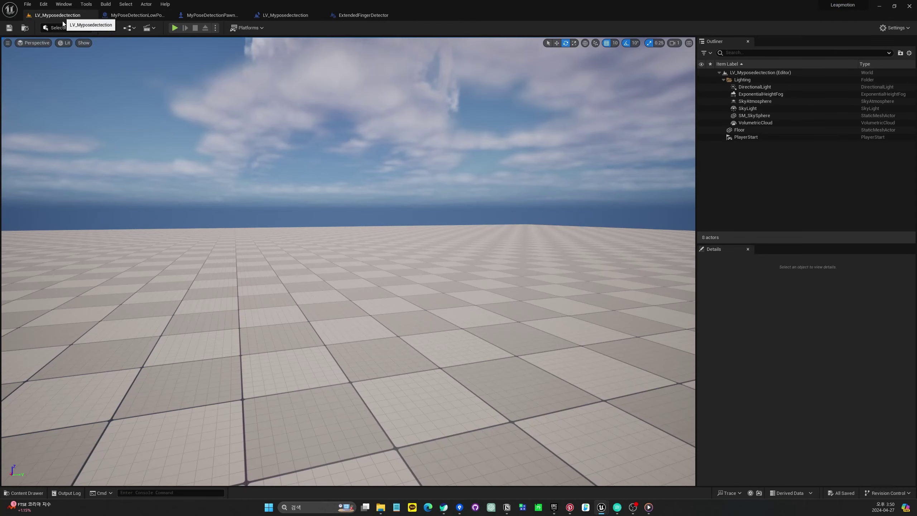
left_click(212, 15)
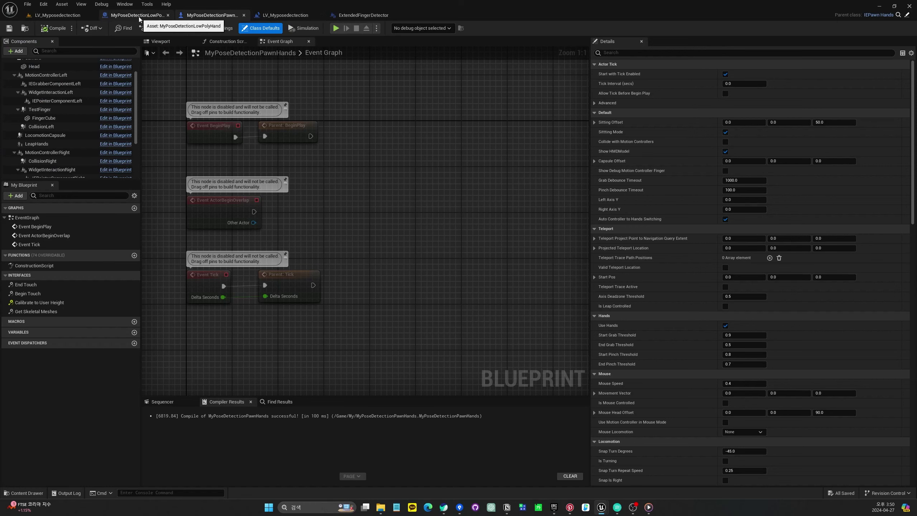
left_click(58, 15)
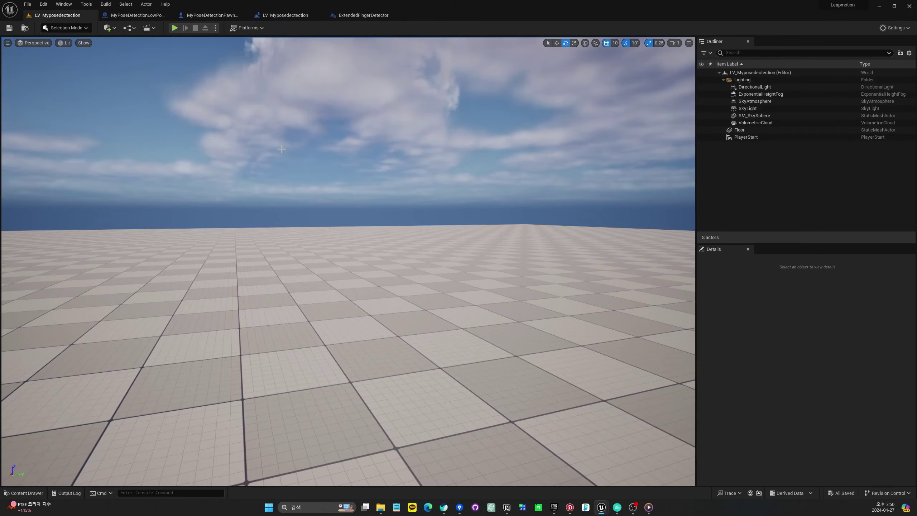
left_click(204, 15)
left_click(371, 16)
left_click(263, 16)
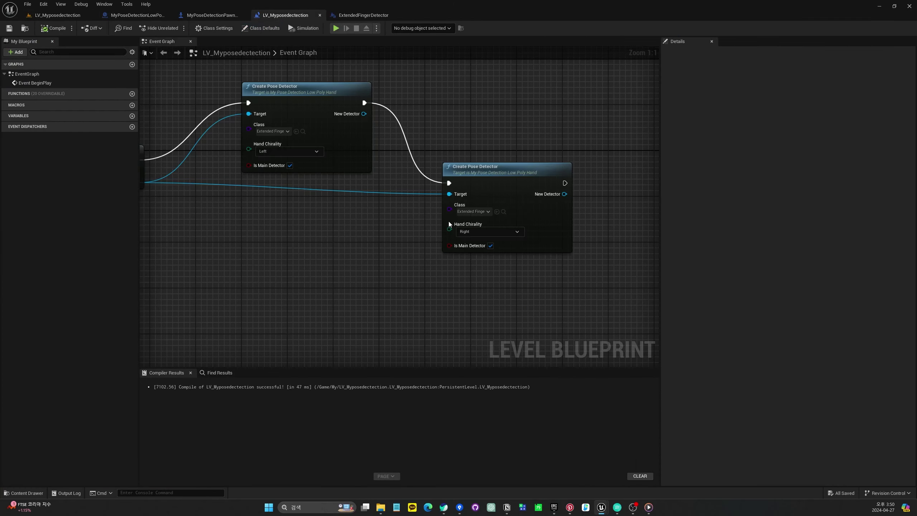
Set the left and right Create Pose Detector classes to PinchDetector, then start a Play test
right_click_drag(450, 224, 559, 238)
left_click(381, 144)
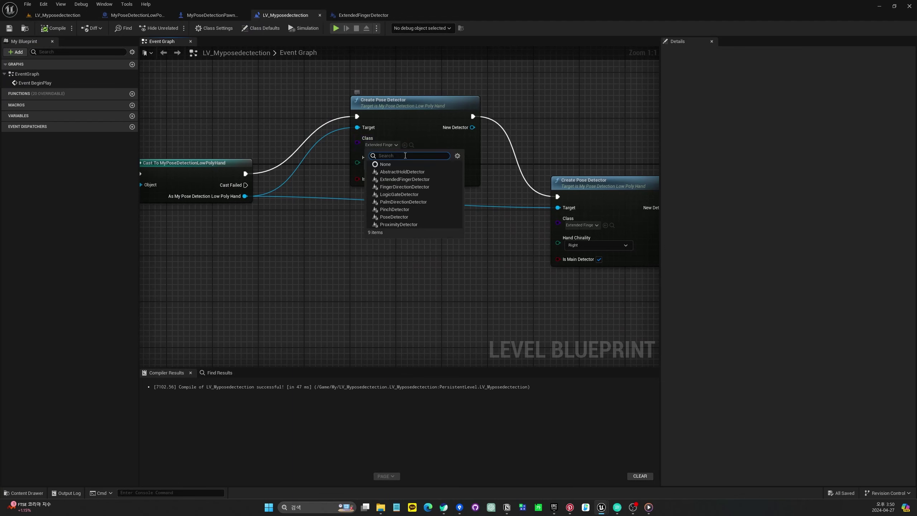
left_click(410, 213)
right_click_drag(508, 266, 449, 260)
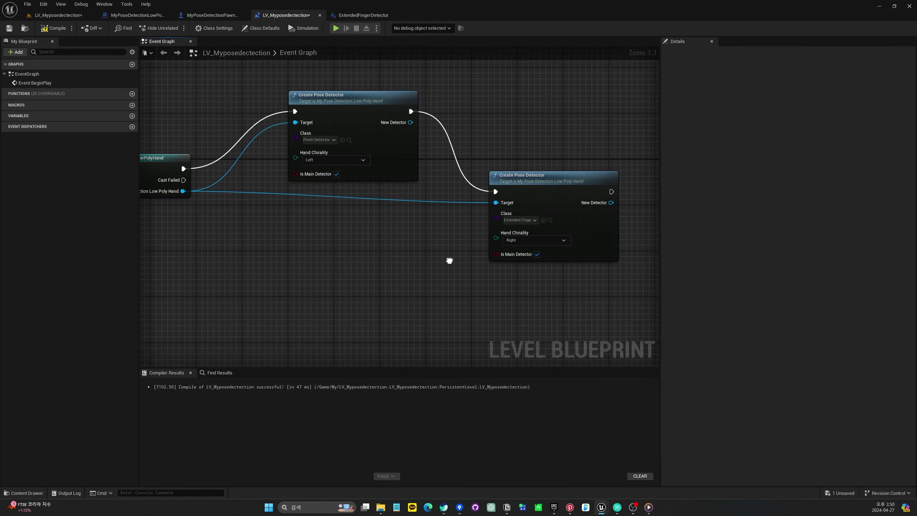
left_click(524, 219)
left_click(542, 283)
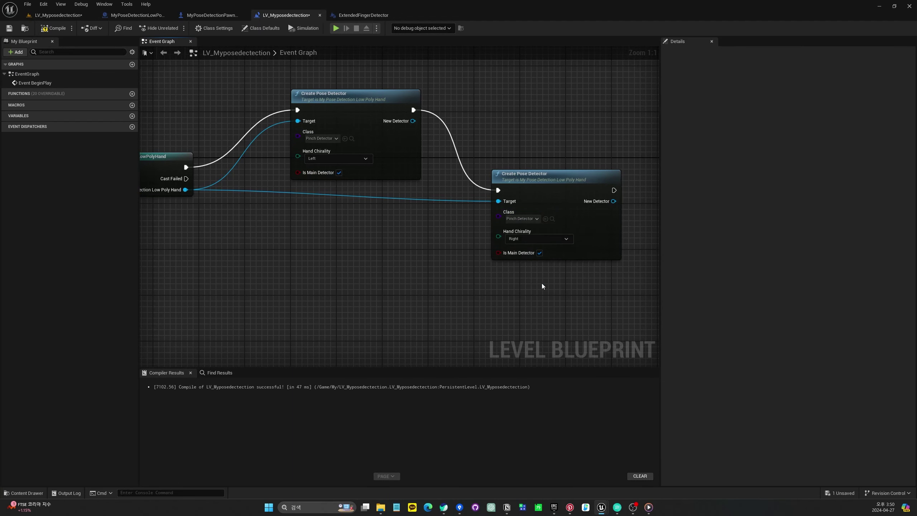
left_click(19, 29)
left_click(179, 29)
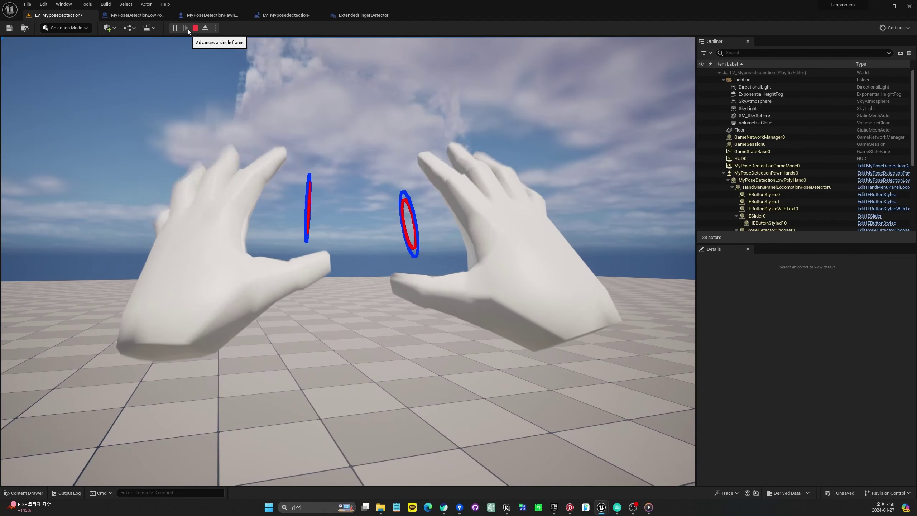
Stop the play test, look through the open blueprints, and show MyPoseDetectionLowPolyHand's Event Graph
key("Escape")
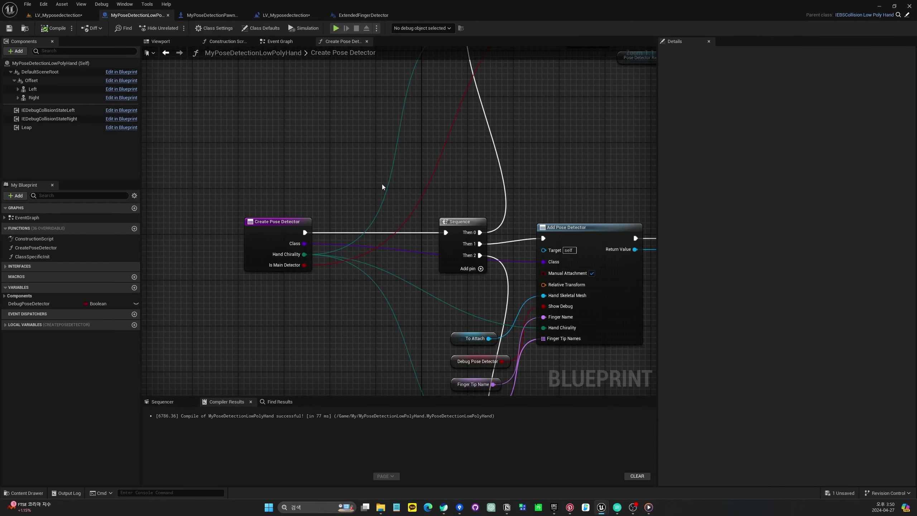
right_click_drag(386, 166, 309, 152)
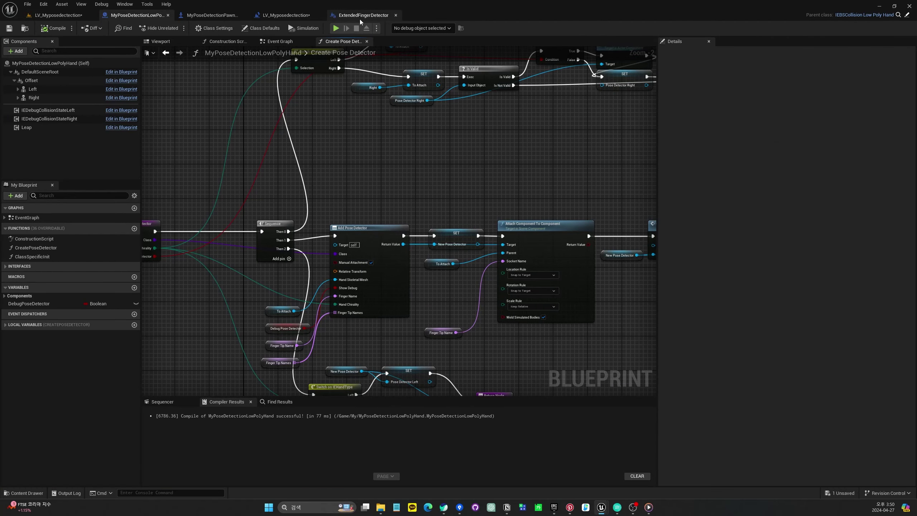
left_click(369, 16)
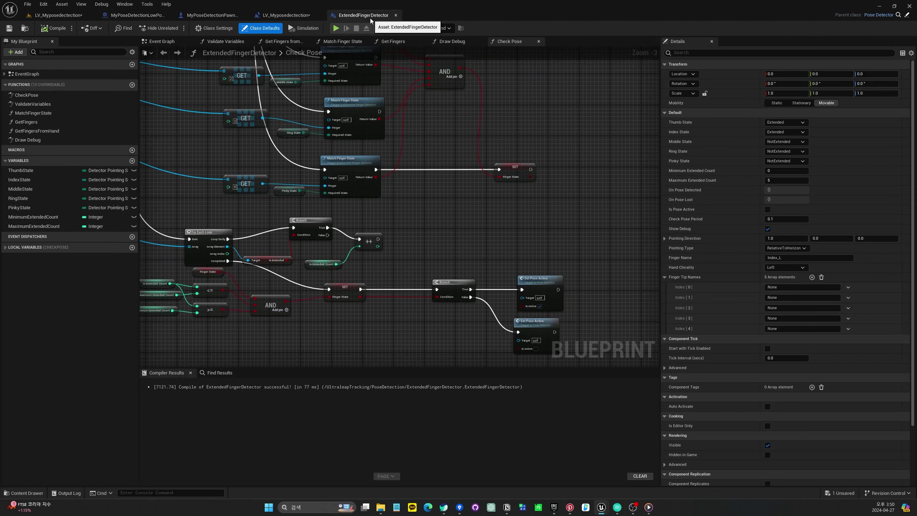
left_click(285, 15)
left_click(199, 15)
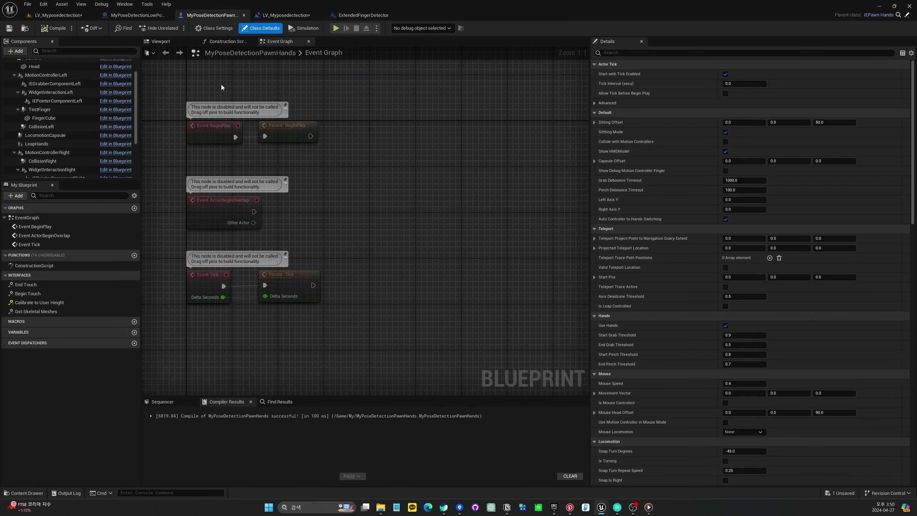
left_click(137, 14)
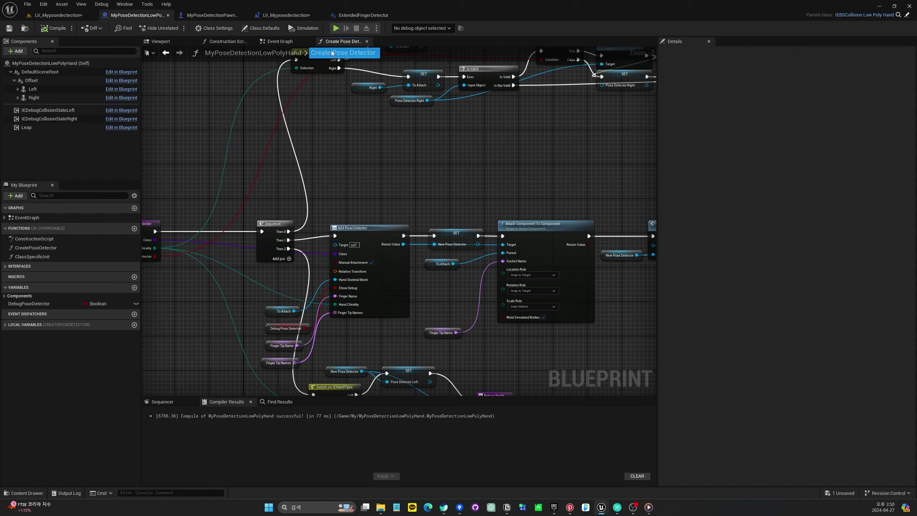
left_click(274, 41)
scroll(408, 198, "up", 1)
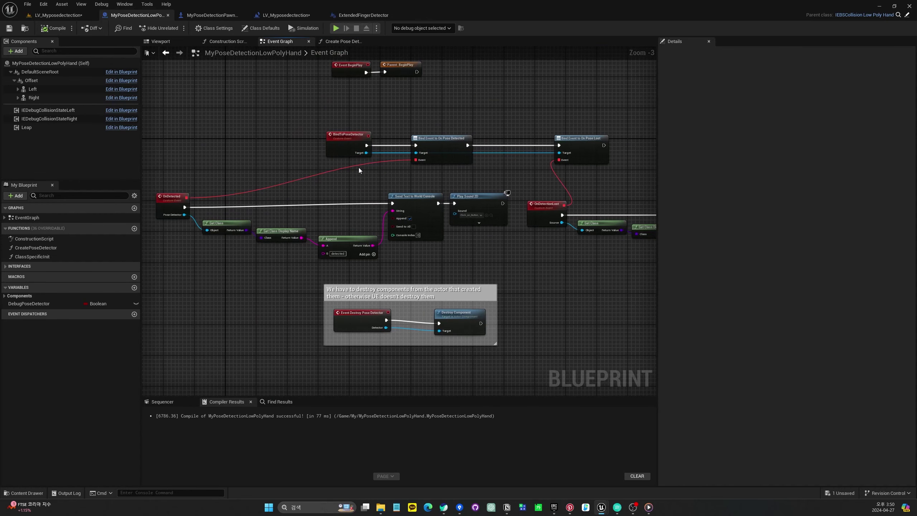
Move the Bind nodes up, OnDetected left, and Send Text to World Console slightly up
mouse_move(356, 129)
left_mouse_down()
mouse_move(563, 159)
mouse_move(577, 124)
left_mouse_up()
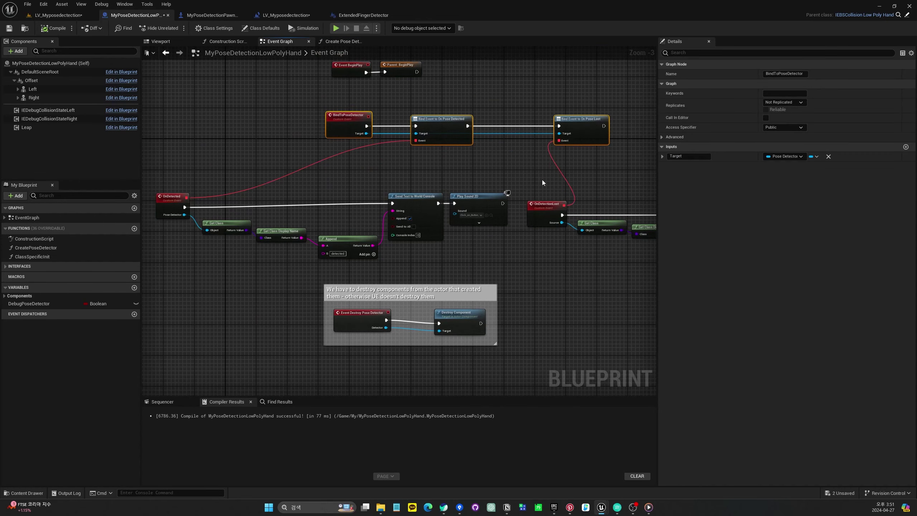
left_click_drag(230, 187, 186, 183)
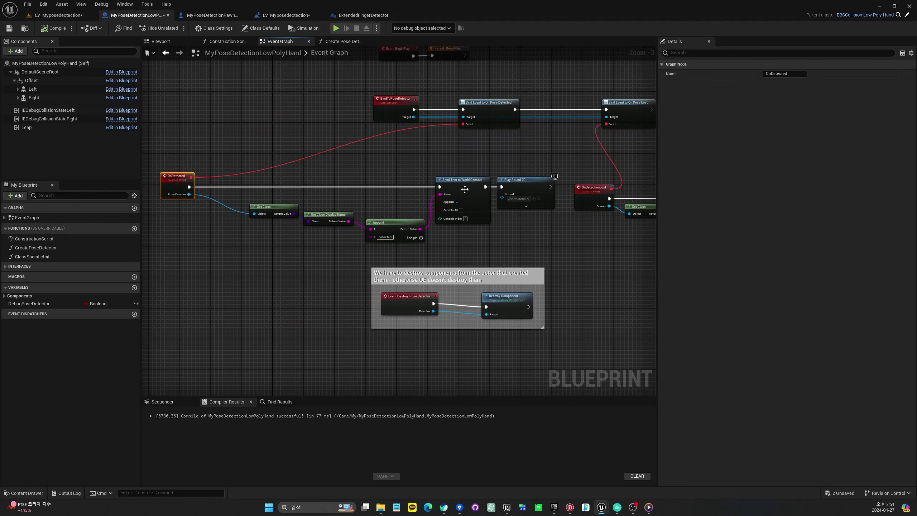
left_click_drag(453, 184, 457, 176)
right_click_drag(332, 209, 379, 199)
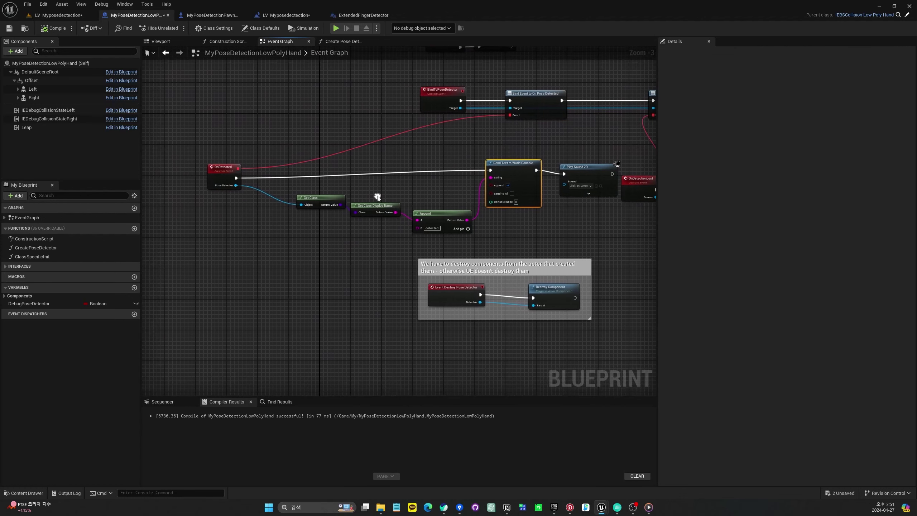
left_click_drag(228, 169, 184, 169)
scroll(228, 217, "up", 2)
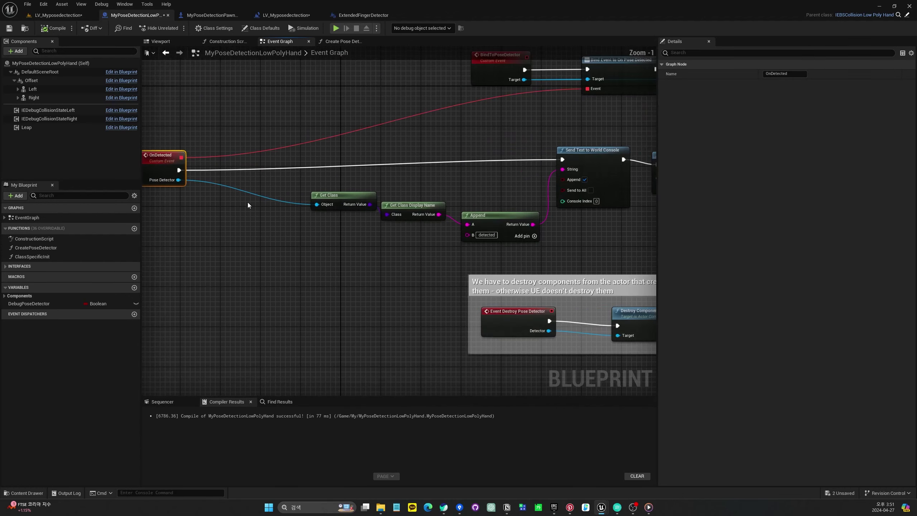
Move the Get Class, Get Class Display Name and Append group down and left
left_click_drag(314, 258, 509, 210)
left_click(339, 195, "ctrl")
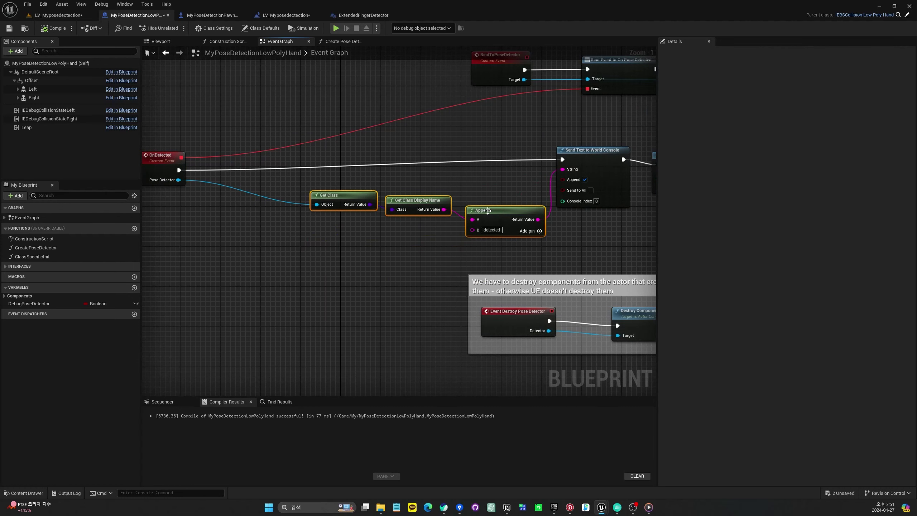
left_click_drag(340, 195, 284, 255)
left_click(250, 215)
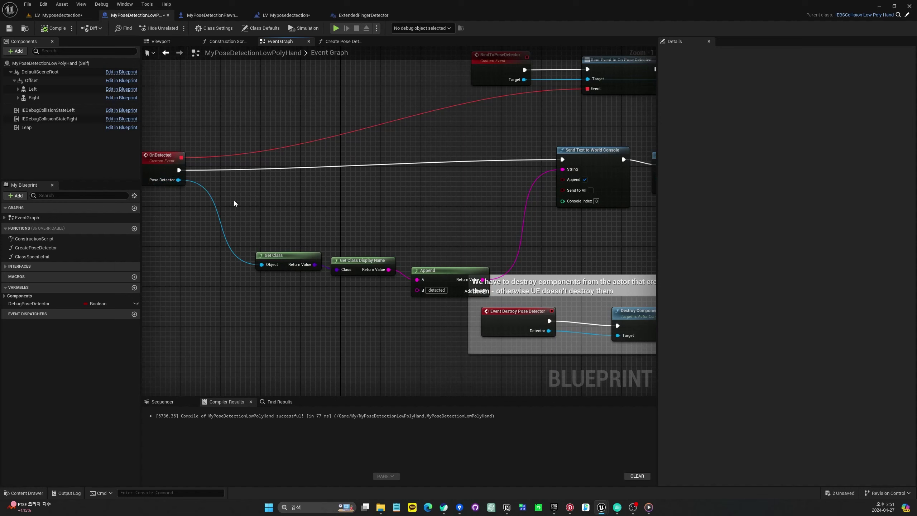
Add a Print String node after OnDetected, detached from Send Text to World Console
mouse_move(179, 170)
left_mouse_down()
mouse_move(241, 178)
mouse_move(319, 170)
left_mouse_up()
type("print")
key("Return")
left_click(378, 176, "alt")
left_click(324, 185)
type("Pose")
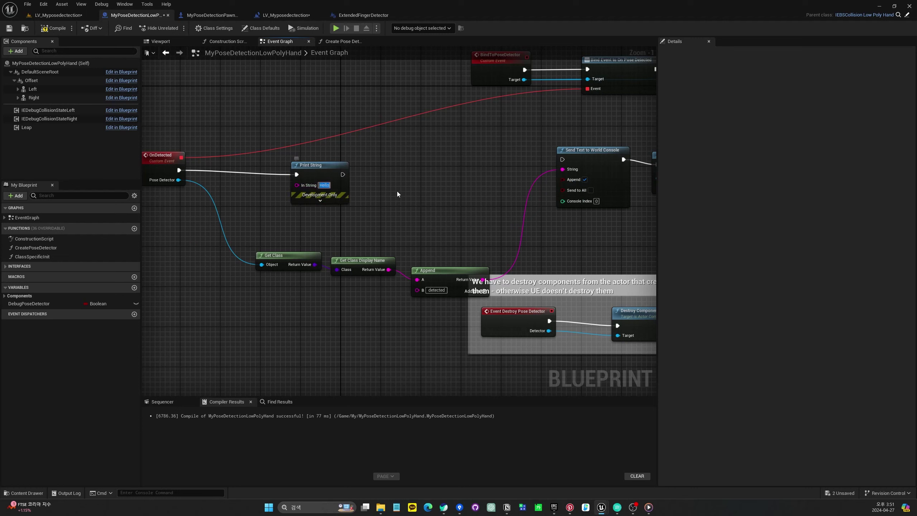
Feed Print String's text from a new Append node whose A text begins with 'pose'
left_click_drag(296, 185, 257, 214)
type("app")
key("Return")
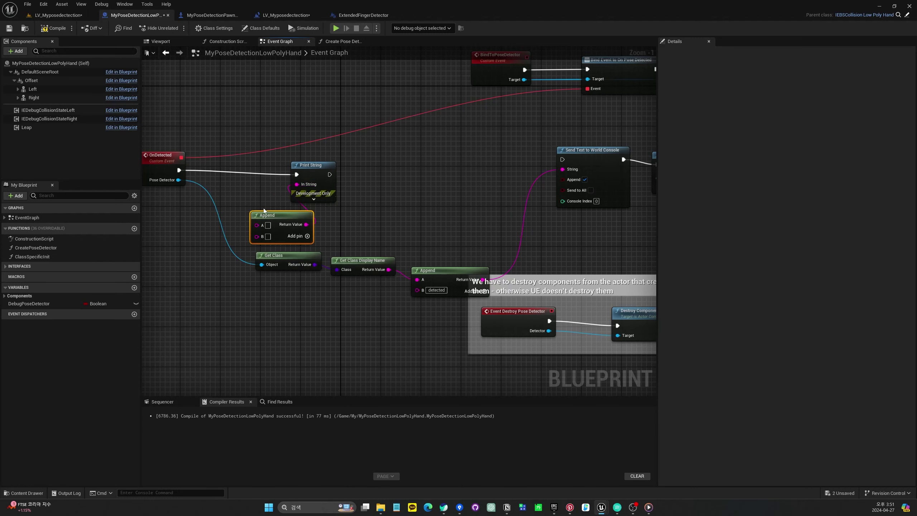
left_click_drag(294, 169, 387, 169)
left_click_drag(267, 222, 293, 206)
left_click(293, 205)
type("pose :")
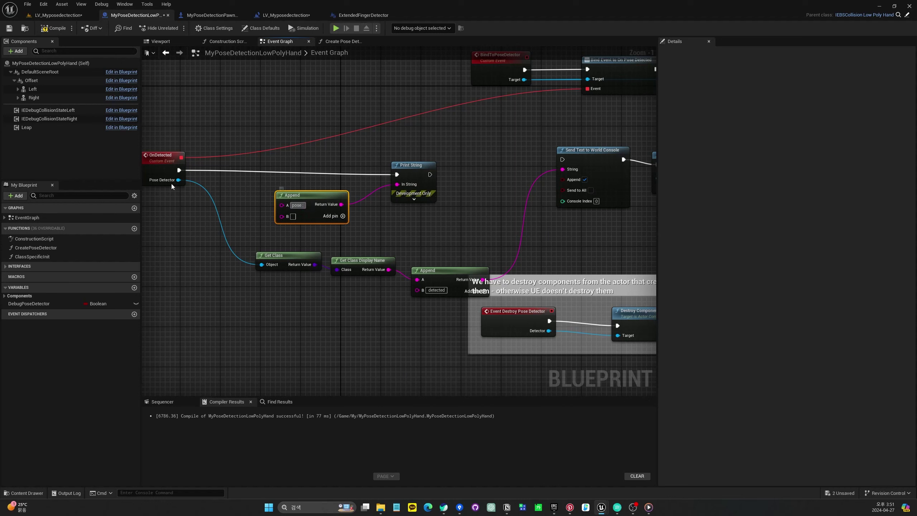
Wire the Pose Detector's display name into Append B, compile, and complete A as 'pose detected'
left_click_drag(178, 179, 282, 217)
left_click_drag(235, 188, 199, 239)
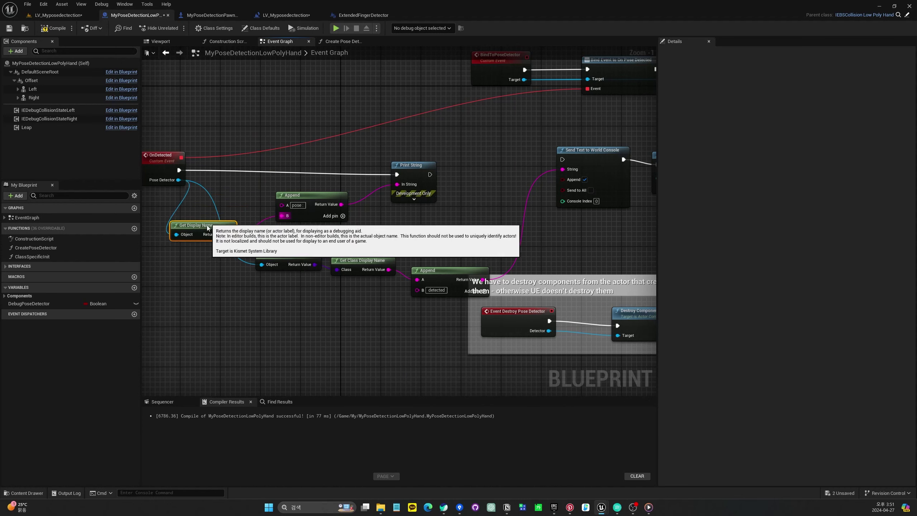
left_click(54, 28)
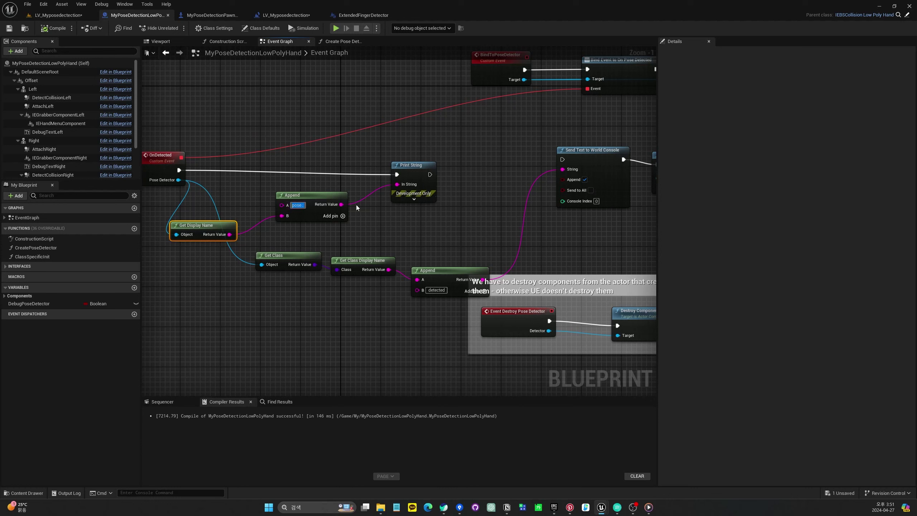
type("detected")
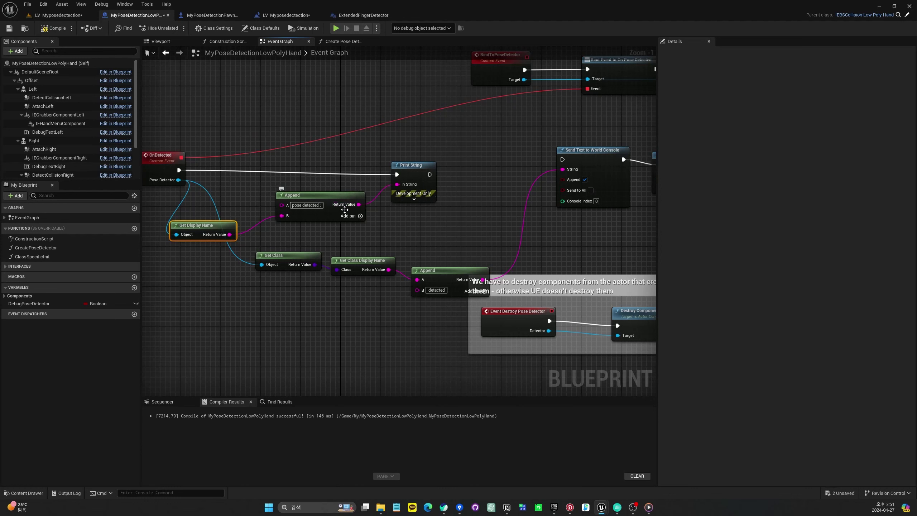
left_click_drag(197, 225, 479, 137)
scroll(478, 135, "down", 2)
right_click_drag(435, 170, 307, 203)
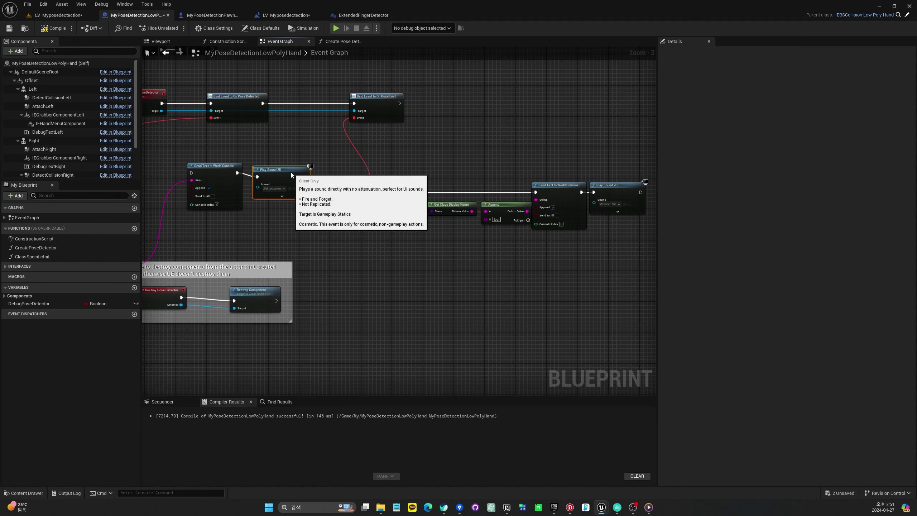
Break OnDetectionLost's link to Send Text to World Console and paste copies of Append and Print String
right_click_drag(295, 172, 223, 172)
left_click_drag(326, 156, 462, 216)
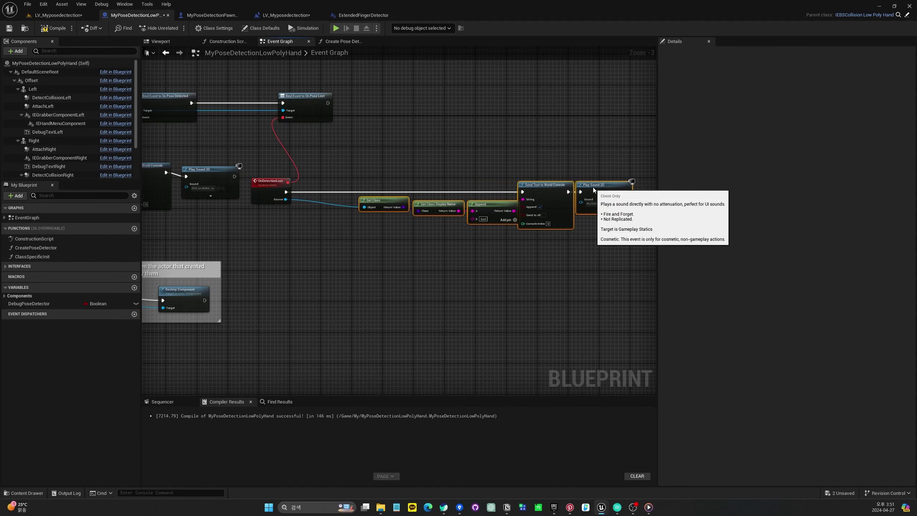
scroll(417, 250, "up", 3)
left_click(367, 223, "alt")
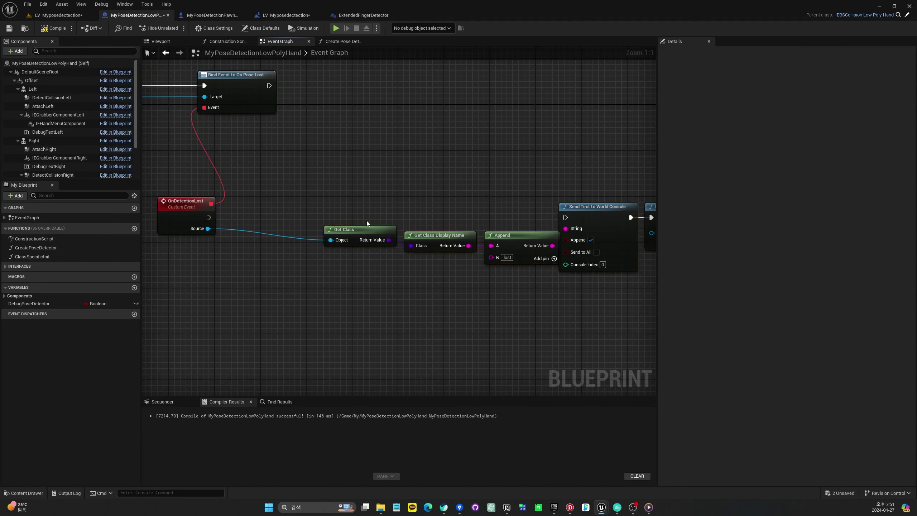
key("ctrl+z")
scroll(520, 299, "down", 2)
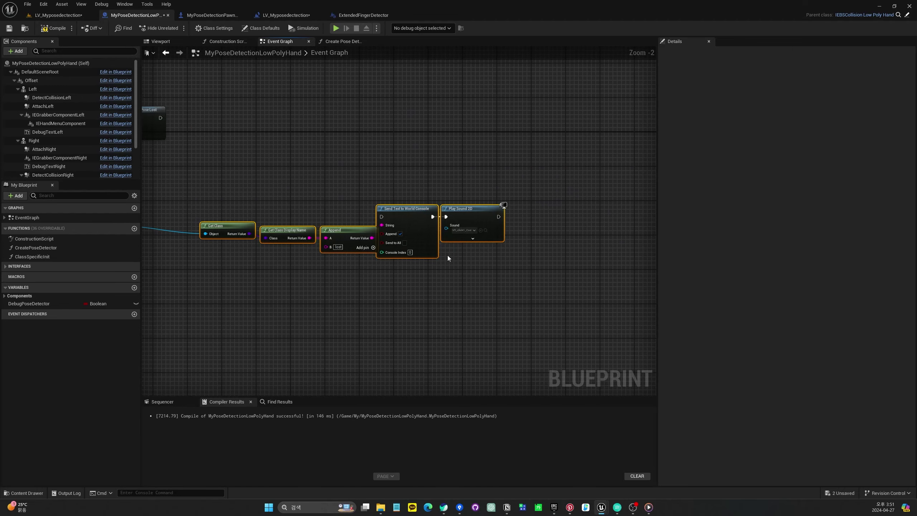
key("ctrl+z")
key("ctrl+z")
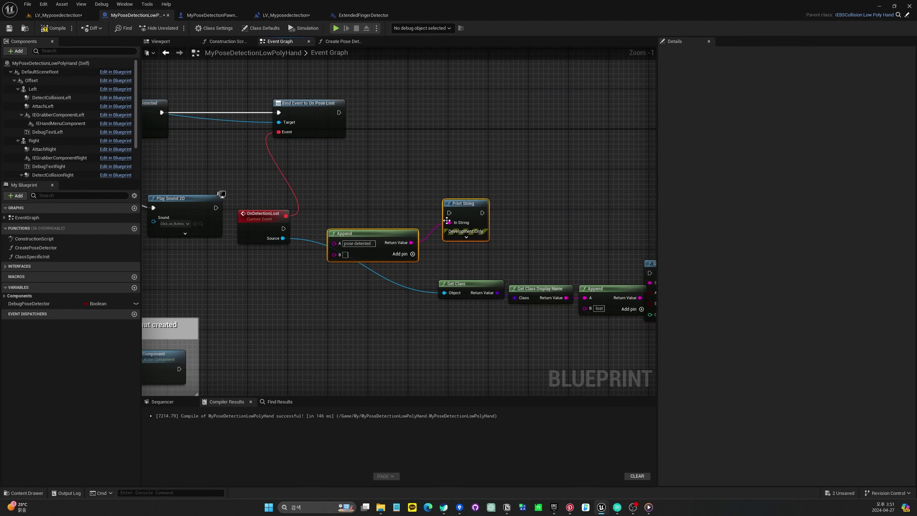
Wire OnDetectionLost into the new Print String, Source's display name into Append B, and set A to 'pose lost'
left_click_drag(284, 228, 449, 213)
left_click_drag(283, 238, 334, 255)
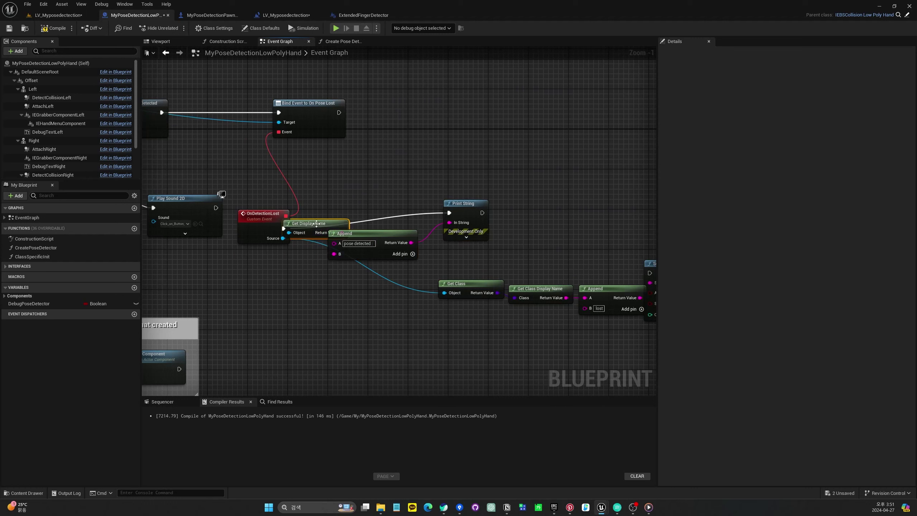
left_click_drag(310, 224, 291, 268)
right_click(365, 244)
left_click(371, 244)
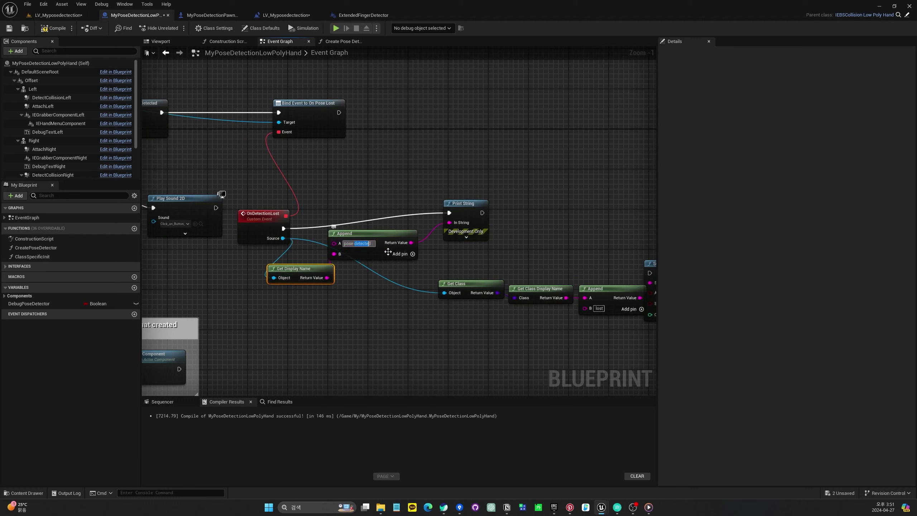
key("BackSpace")
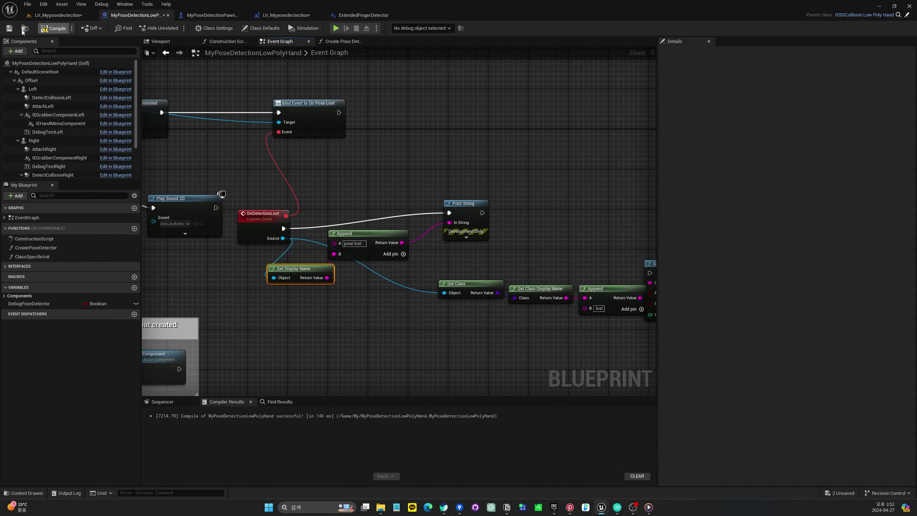
Compile the hand blueprint, play-test pinch poses with tracked hands, then stop and return to the blueprint
left_click(59, 15)
left_click(176, 28)
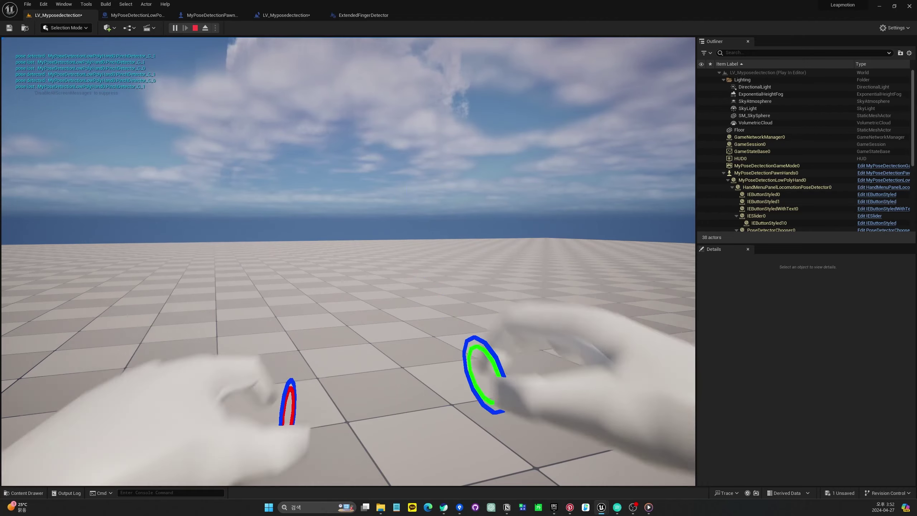
key("Escape")
left_click(136, 14)
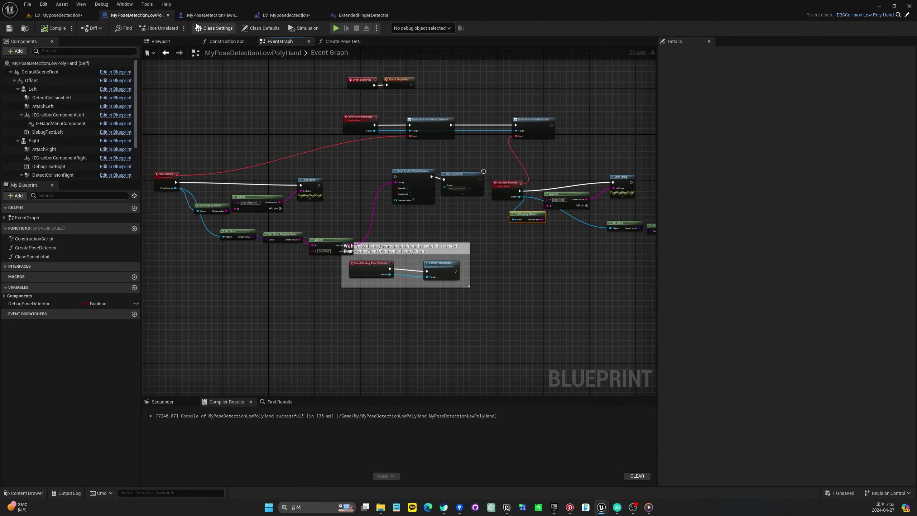
Check the other blueprints, then open the CreatePoseDetector function graph in the hand blueprint
left_click(211, 15)
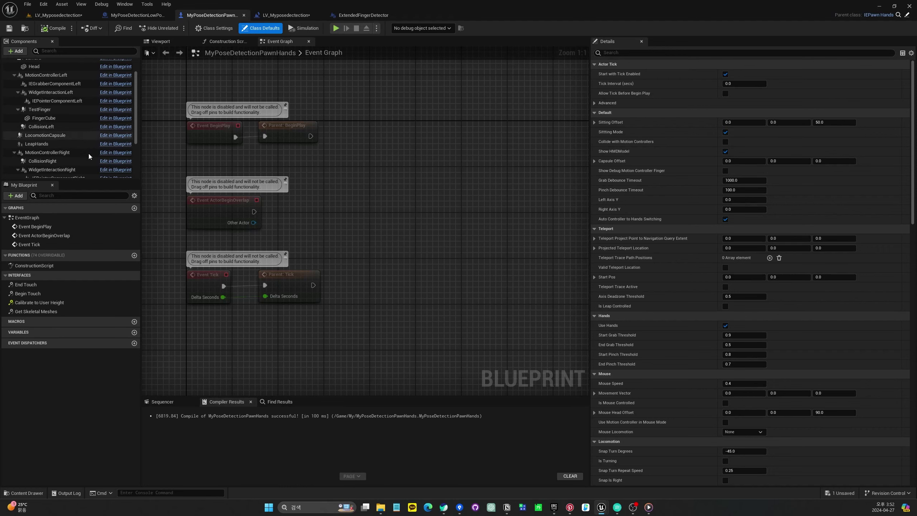
left_click(285, 15)
left_click(363, 14)
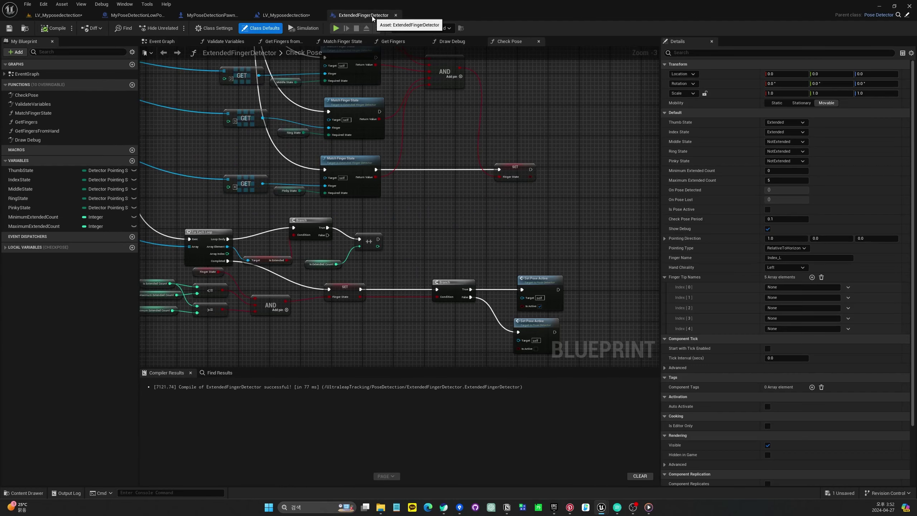
left_click(148, 16)
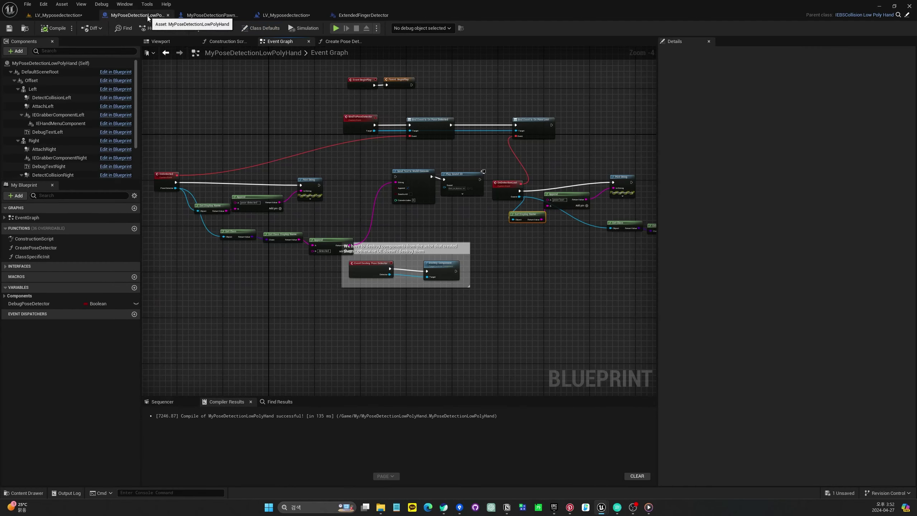
double_click(58, 251)
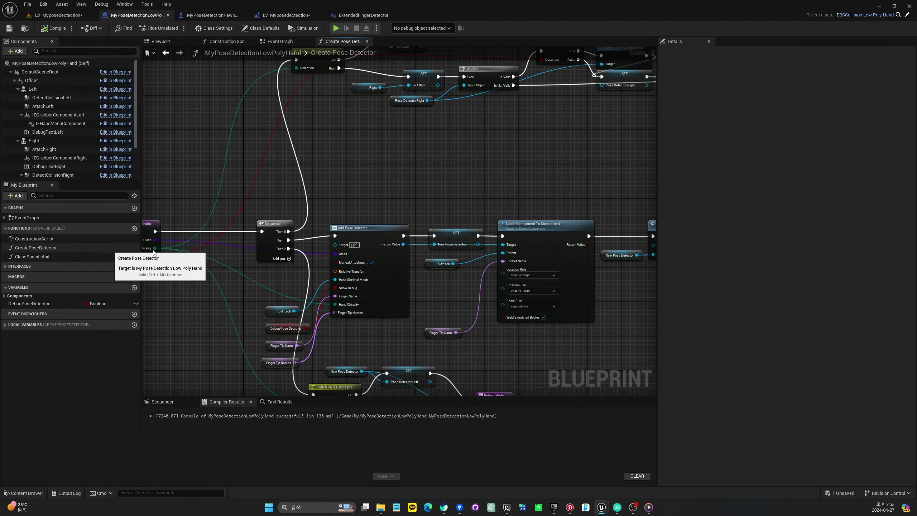
scroll(613, 250, "down", 1)
right_click_drag(614, 249, 320, 205)
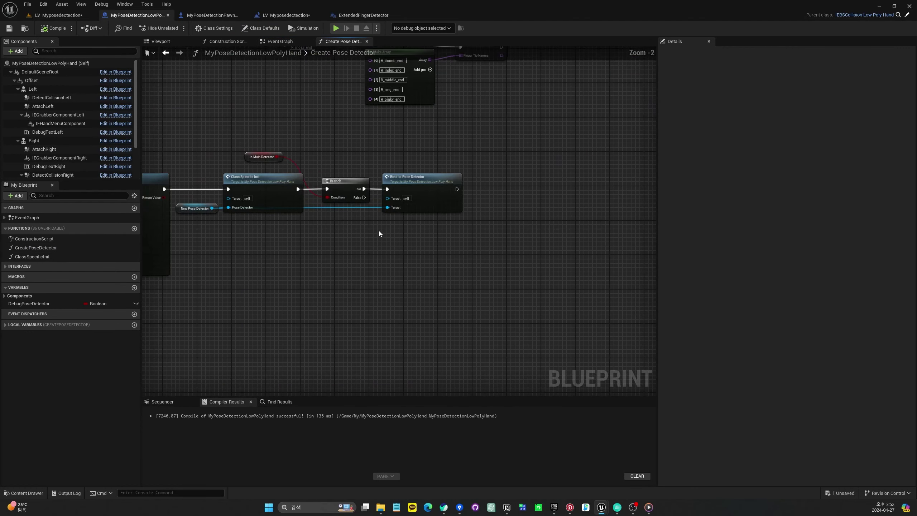
scroll(398, 232, "up", 2)
scroll(420, 233, "up", 1)
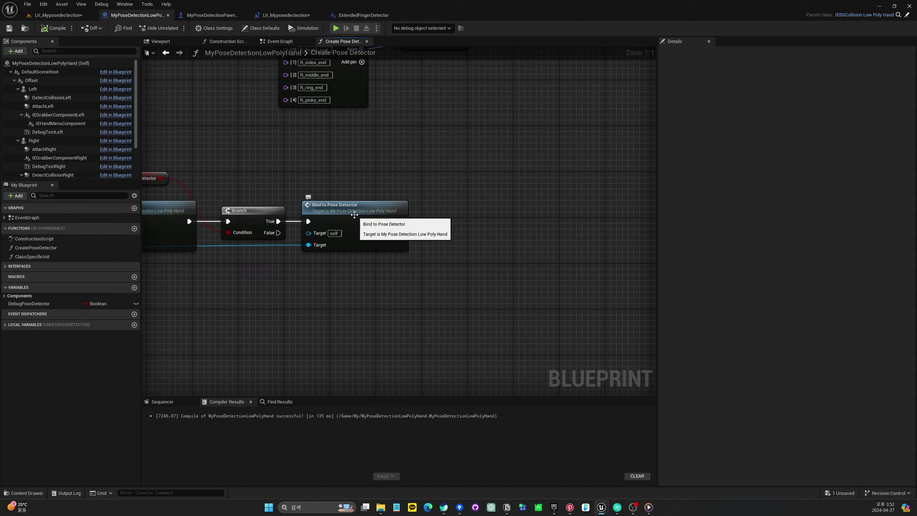
Nudge the Branch node and move Bind to Pose Detector further right to make room
left_click_drag(335, 216, 411, 216)
mouse_move(188, 255)
right_mouse_down()
mouse_move(469, 267)
mouse_move(291, 252)
right_mouse_up()
scroll(469, 267, "down", 1)
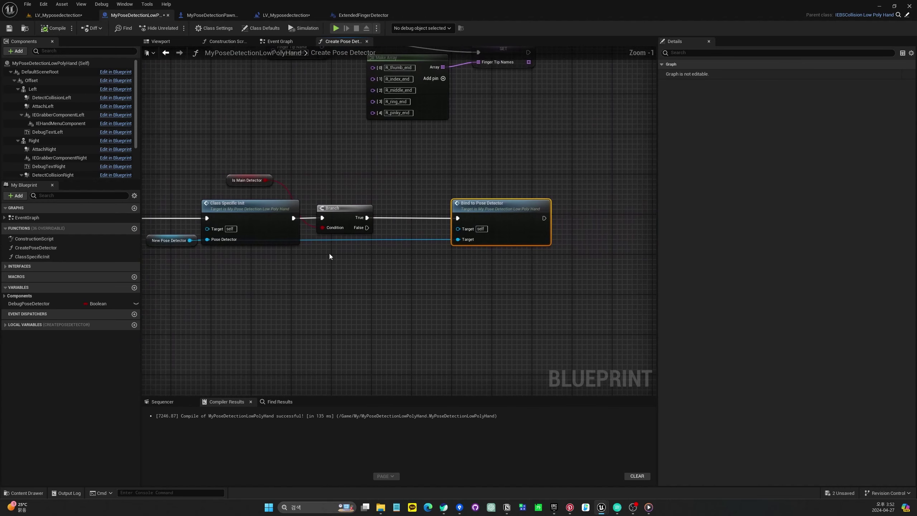
left_click(366, 205)
left_click_drag(367, 205, 377, 205)
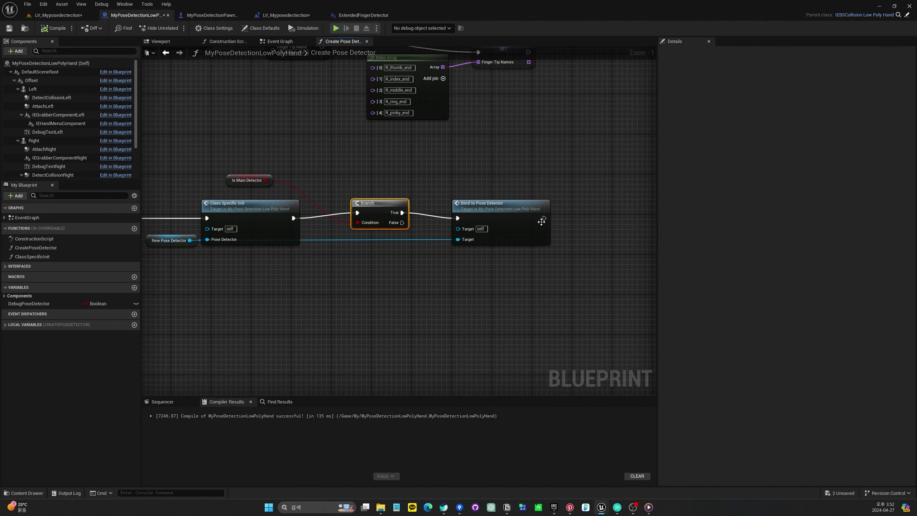
left_click_drag(454, 214, 504, 213)
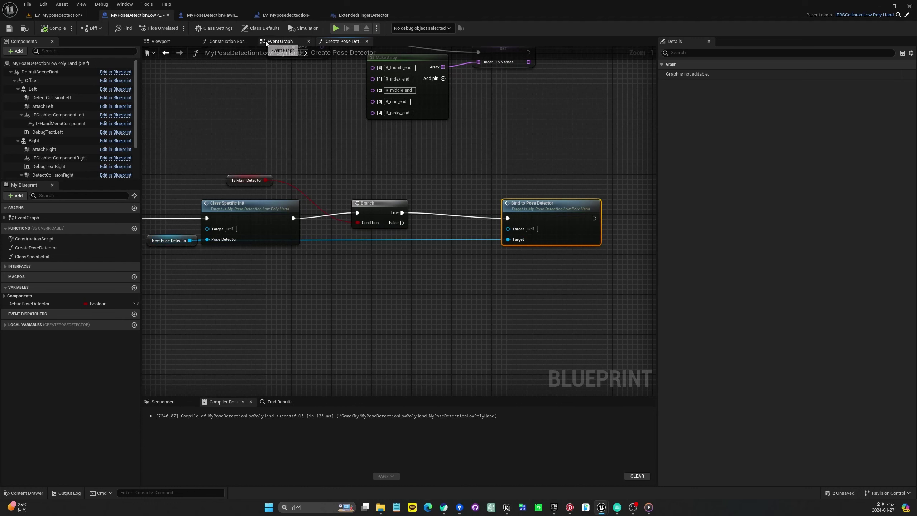
Inspect OnDetected and the BindToPoseDetector custom event in the Event Graph, then return to the function
left_click(281, 42)
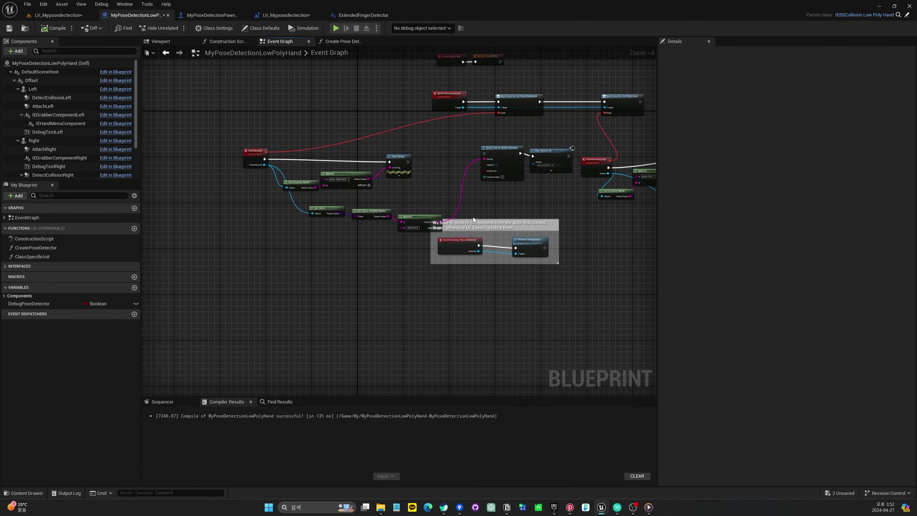
right_click_drag(474, 219, 389, 160)
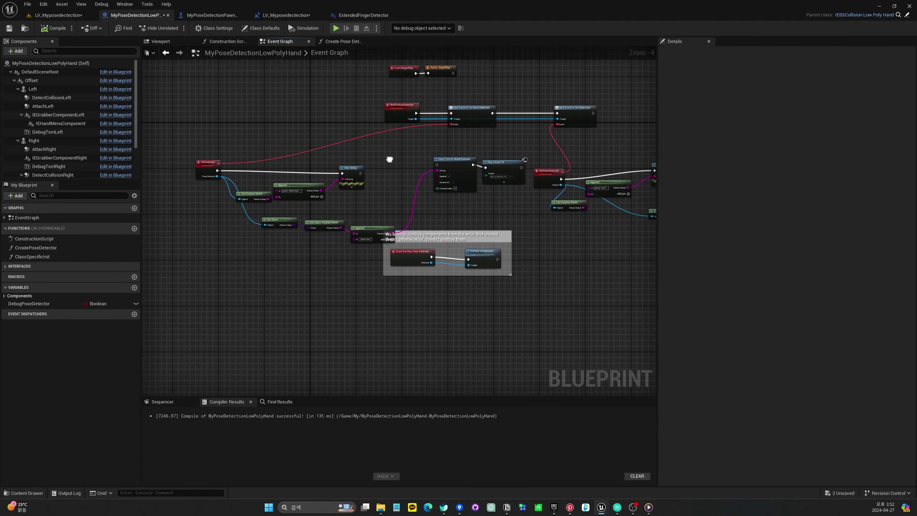
scroll(417, 133, "up", 3)
mouse_move(378, 163)
right_mouse_down()
mouse_move(418, 168)
mouse_move(419, 197)
right_mouse_up()
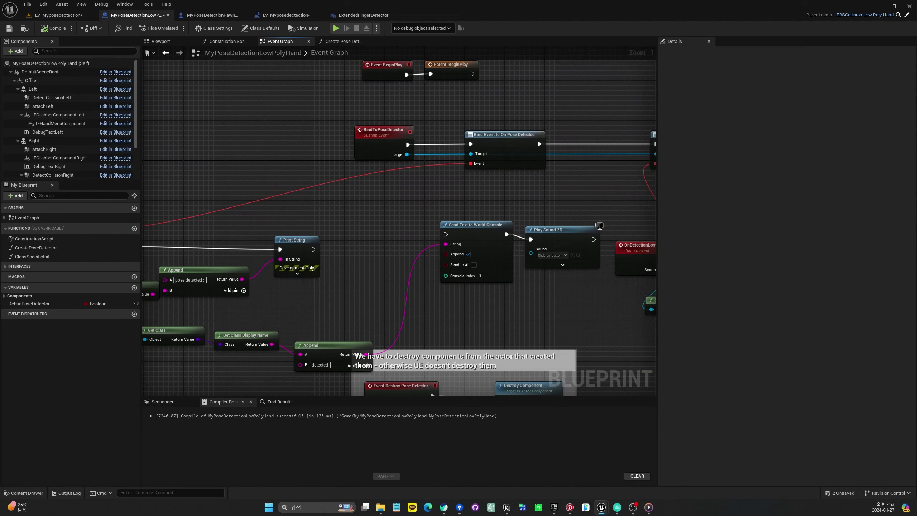
left_click(379, 130)
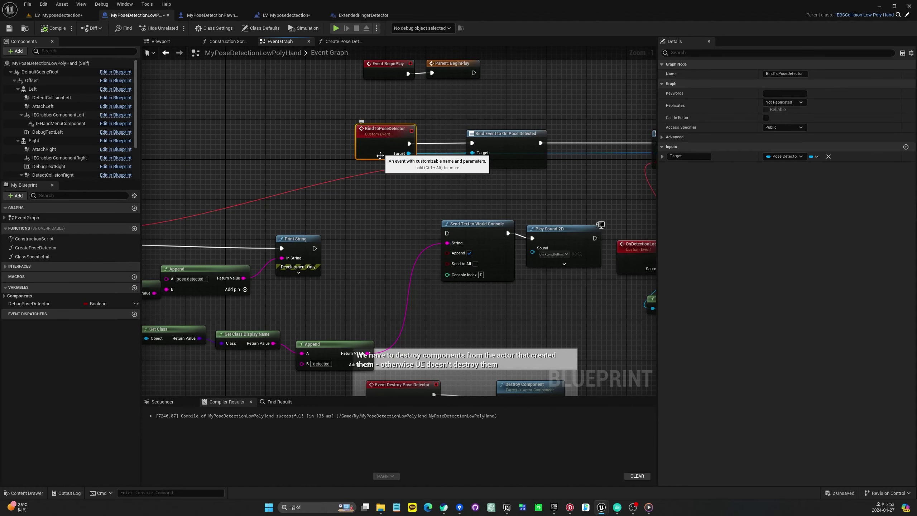
left_click(334, 42)
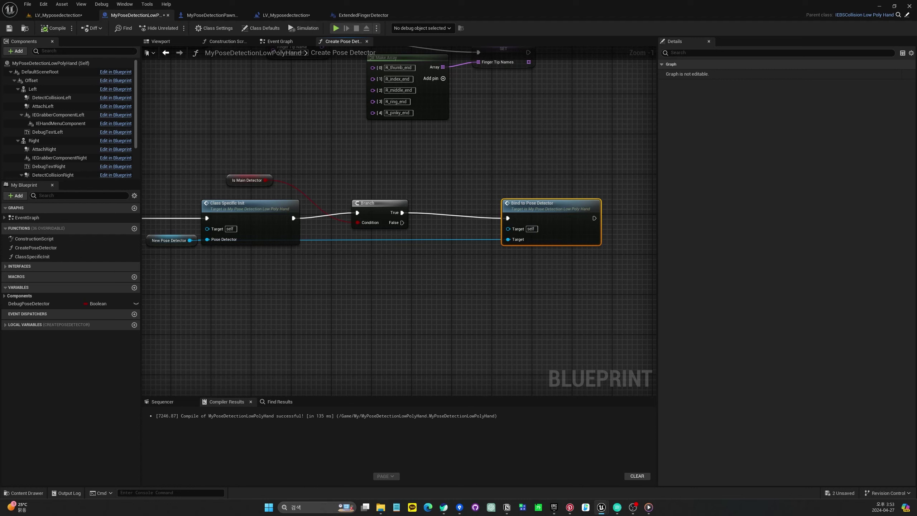
Place a Switch on IEHandType node on the Branch's True output
right_click_drag(420, 306, 403, 286)
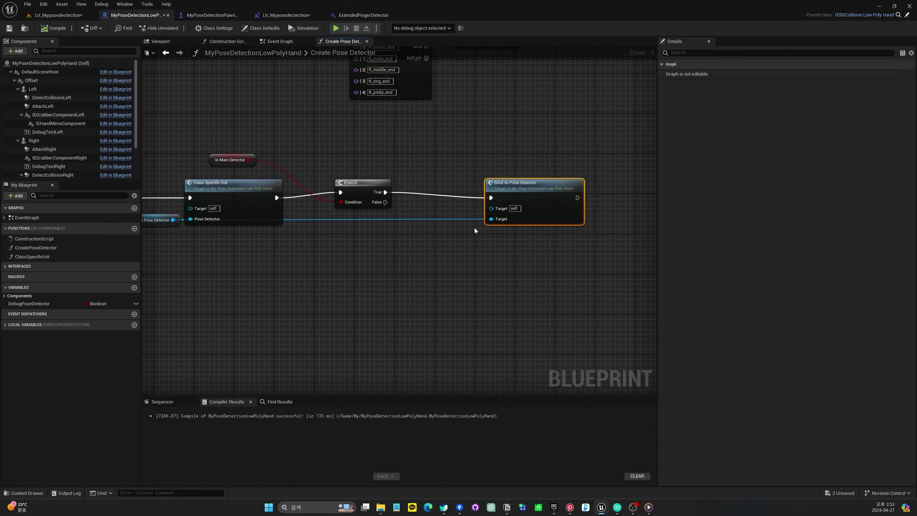
left_click_drag(511, 195, 591, 190)
left_click_drag(384, 196, 421, 241)
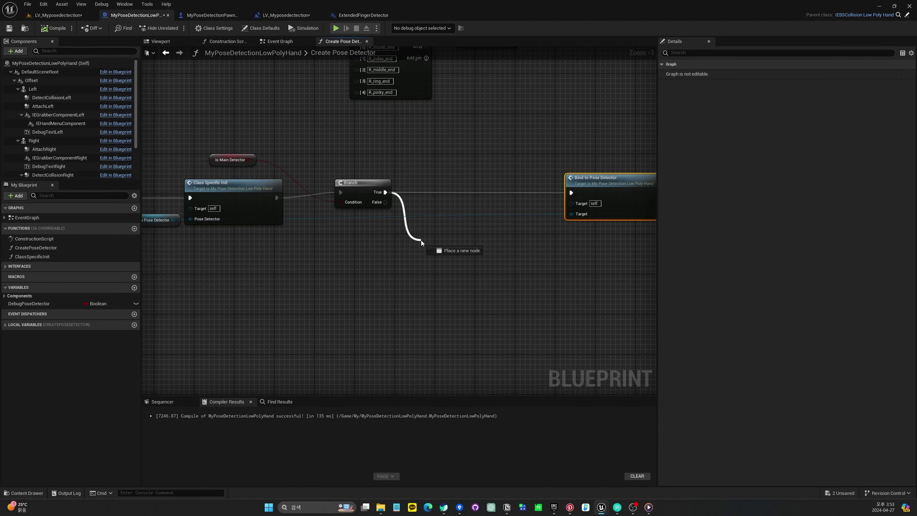
type("switch o")
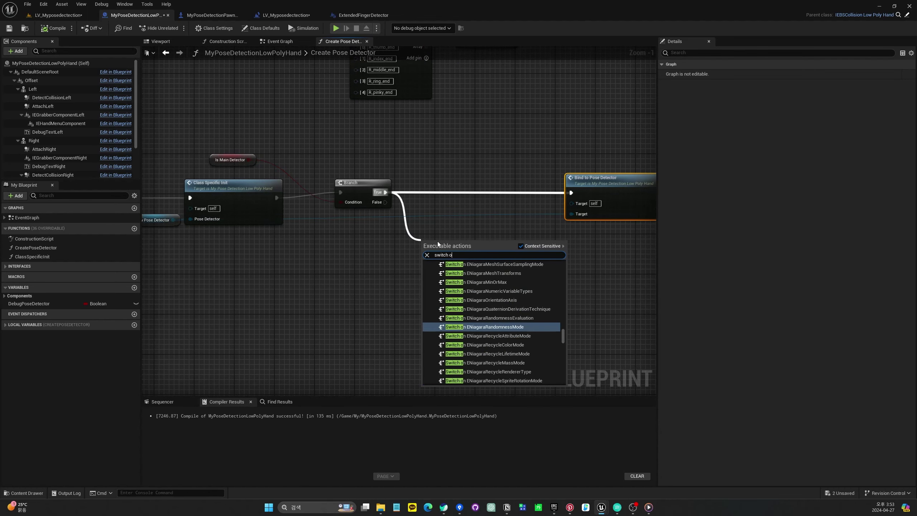
type("n")
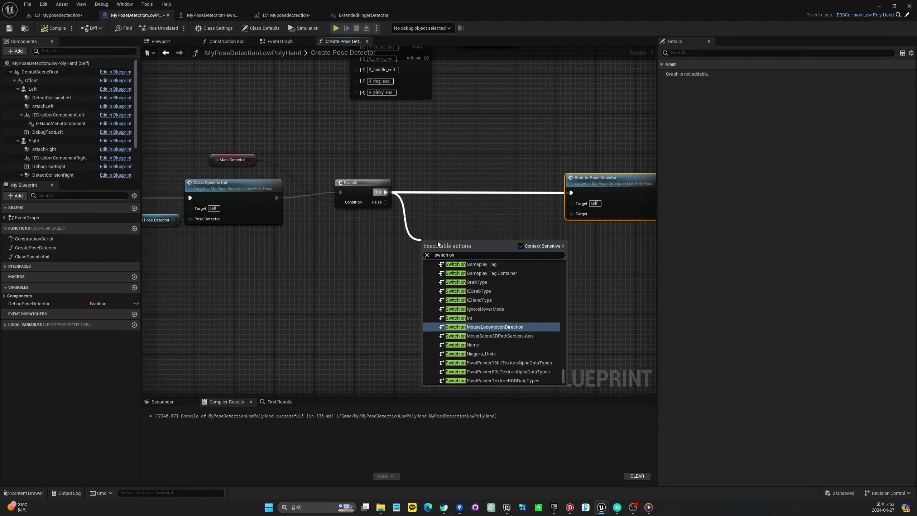
type("ieh")
key("Return")
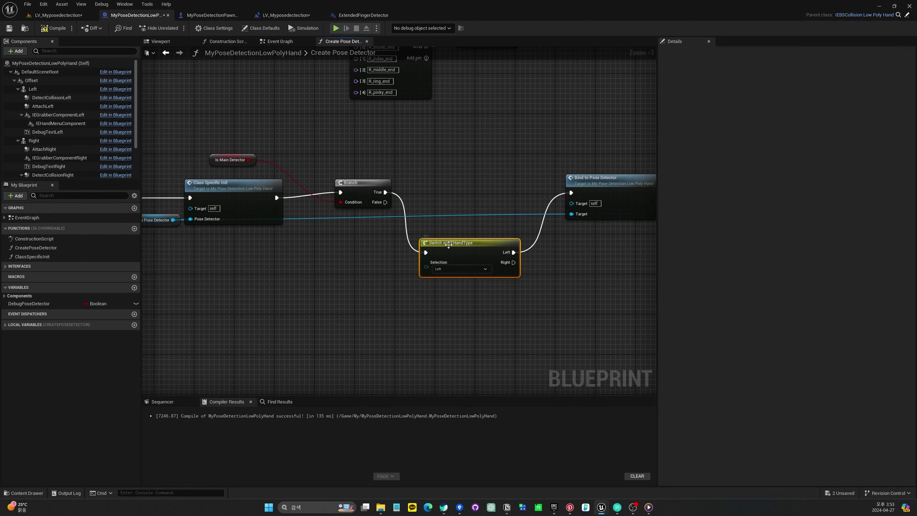
Connect the Switch's Left output to Bind to Pose Detector and reposition that node
scroll(414, 275, "down", 2)
mouse_move(415, 274)
right_mouse_down()
mouse_move(600, 270)
mouse_move(602, 262)
right_mouse_up()
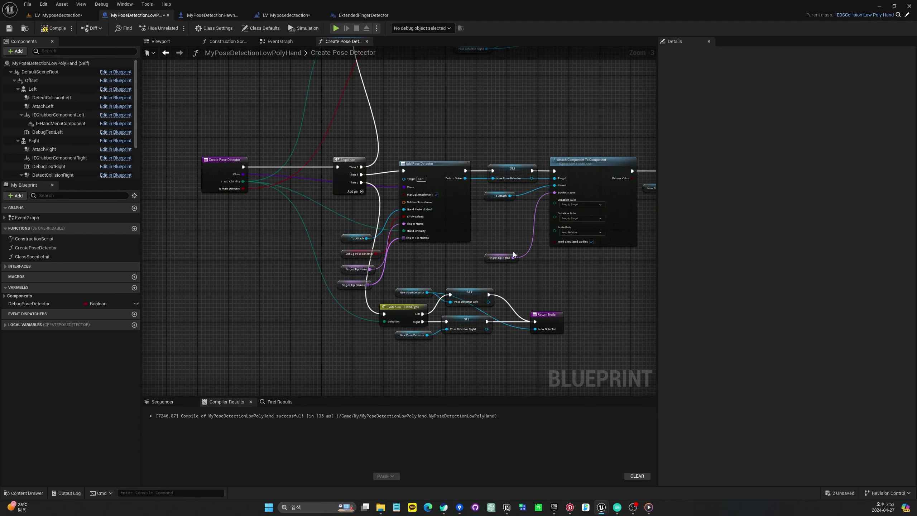
right_click_drag(514, 255, 300, 273)
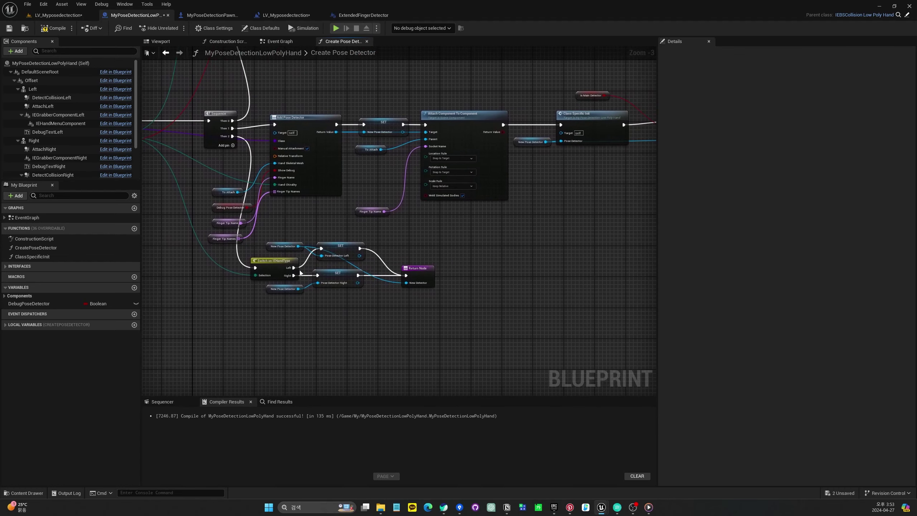
right_click_drag(391, 324, 281, 313)
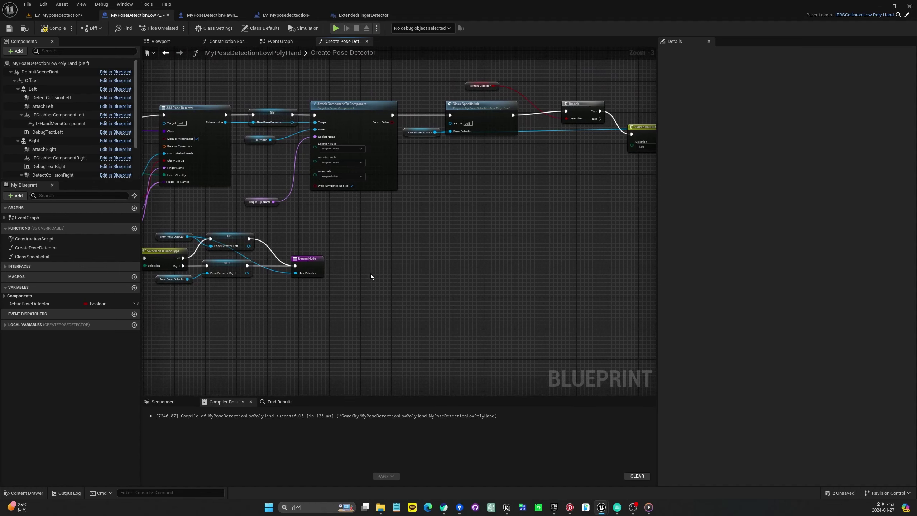
scroll(371, 274, "down", 1)
mouse_move(199, 262)
left_mouse_down()
mouse_move(418, 240)
mouse_move(572, 174)
left_mouse_up()
scroll(589, 191, "up", 4)
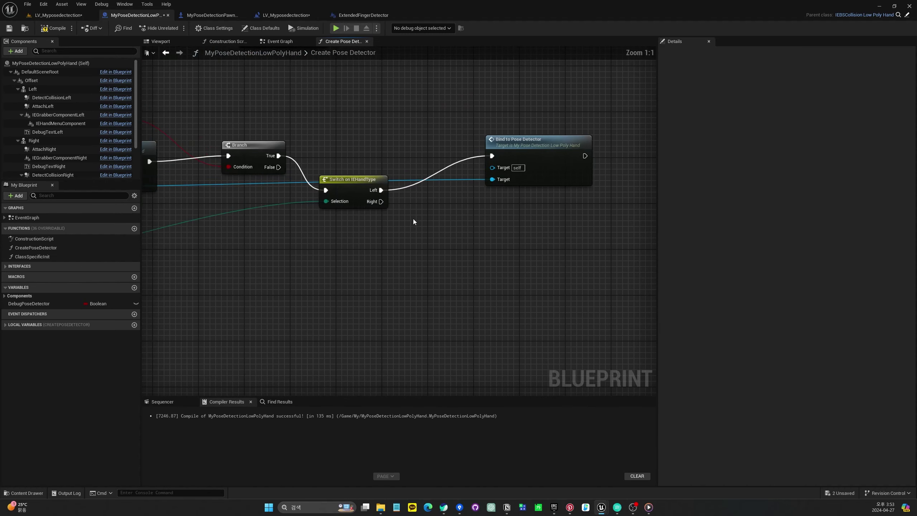
right_click_drag(427, 245, 325, 280)
left_click_drag(443, 191, 476, 157)
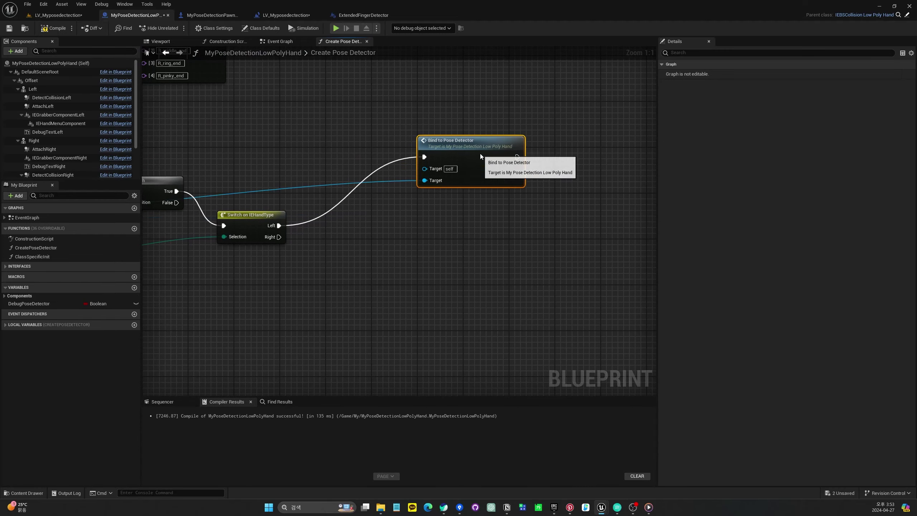
Rename the BindToPoseDetector custom event to 'BindTo Left PoseDetector' and select its title text
double_click(457, 150)
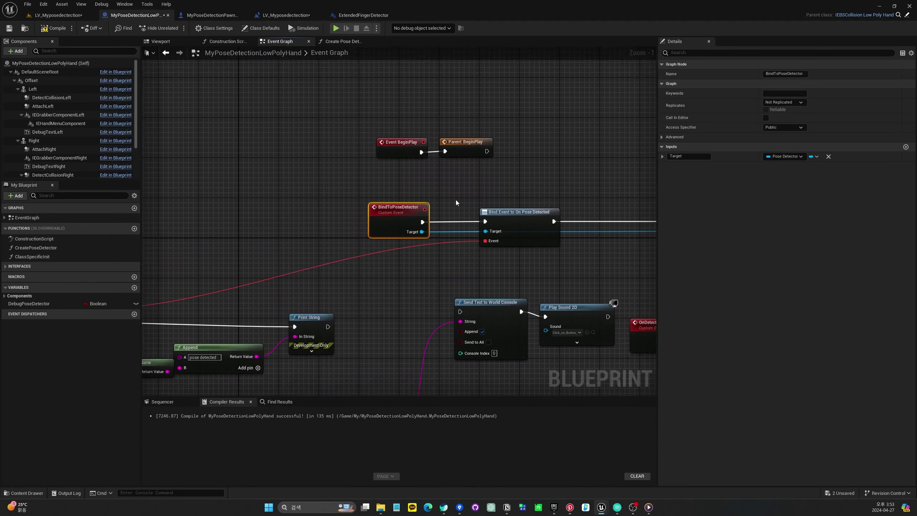
key("F2")
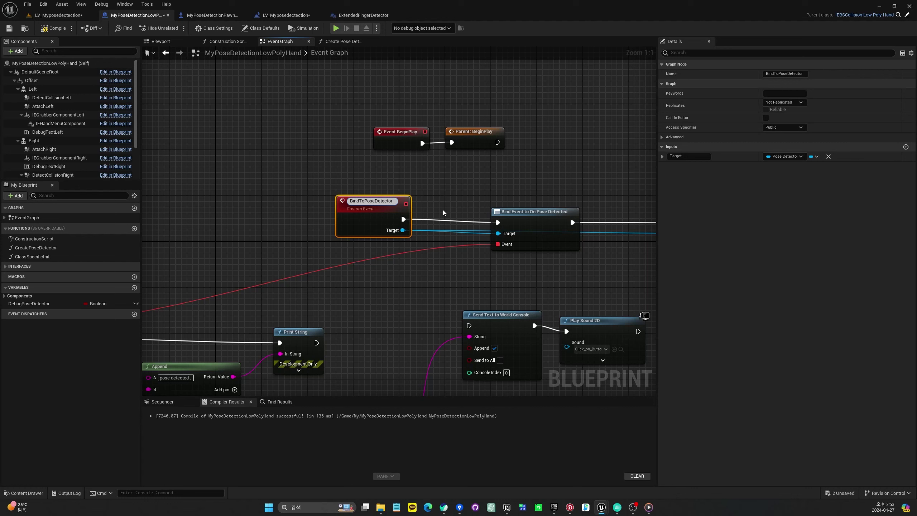
type("Le")
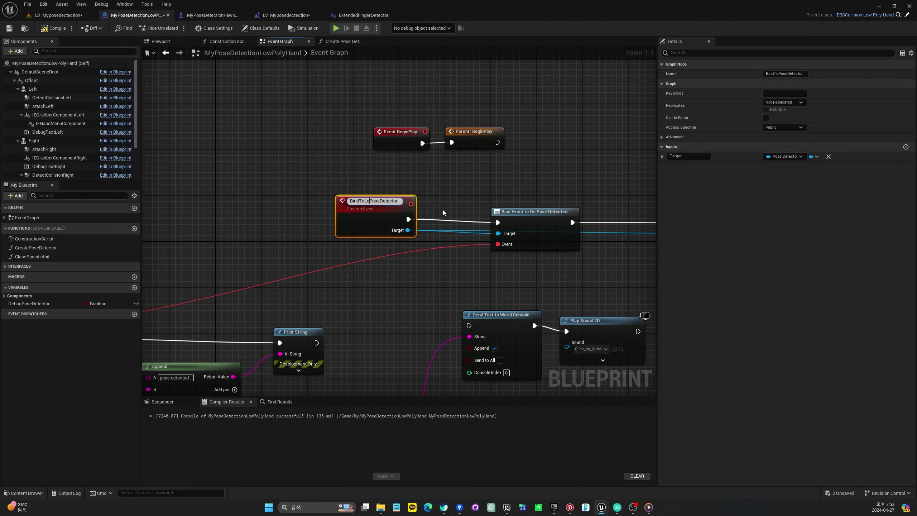
type("f")
type("t")
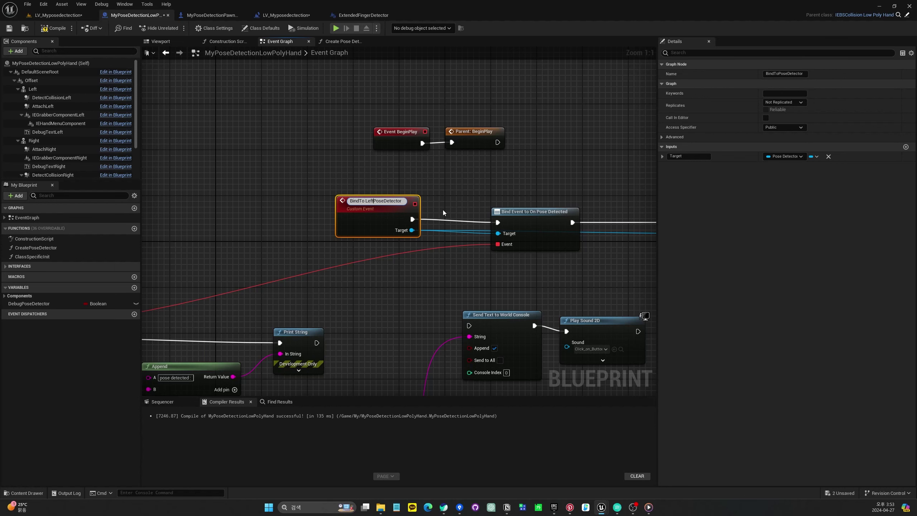
key("Return")
scroll(443, 258, "down", 2)
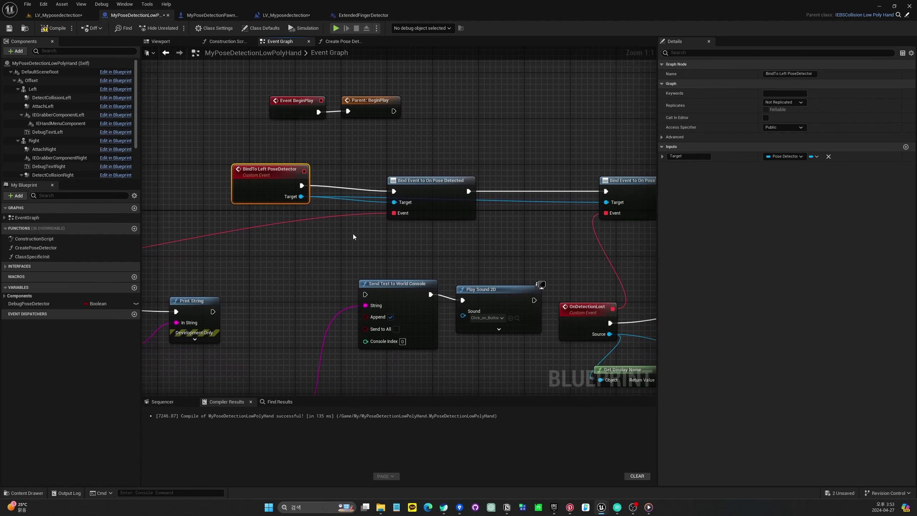
mouse_move(308, 286)
right_mouse_down()
mouse_move(287, 208)
mouse_move(382, 144)
right_mouse_up()
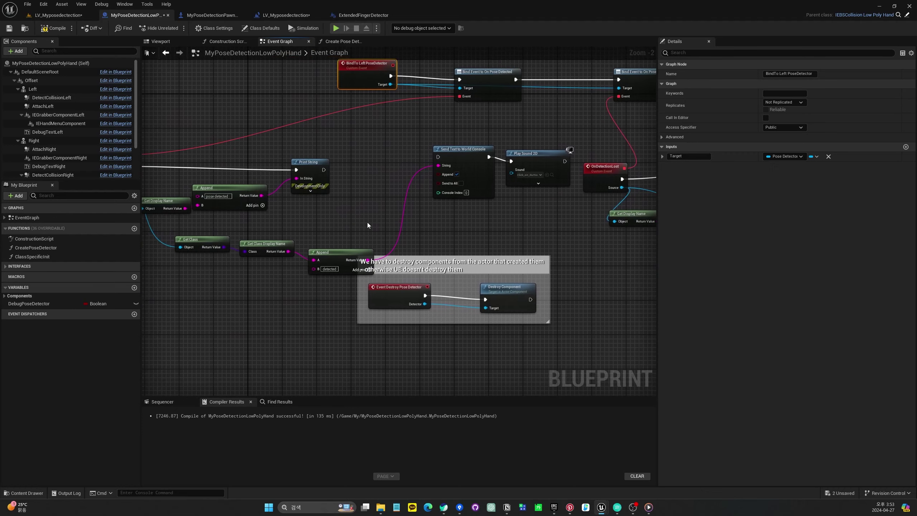
double_click(360, 73)
key("ctrl+c")
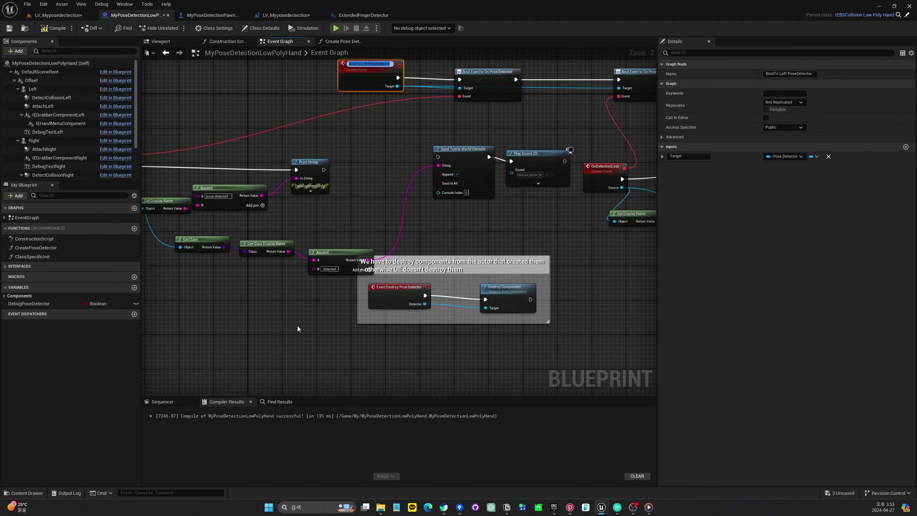
Add a custom event named BindTo Right PoseDetector, based on the pasted Left event name
right_click_drag(297, 326, 321, 175)
right_click(304, 224)
type("add custom")
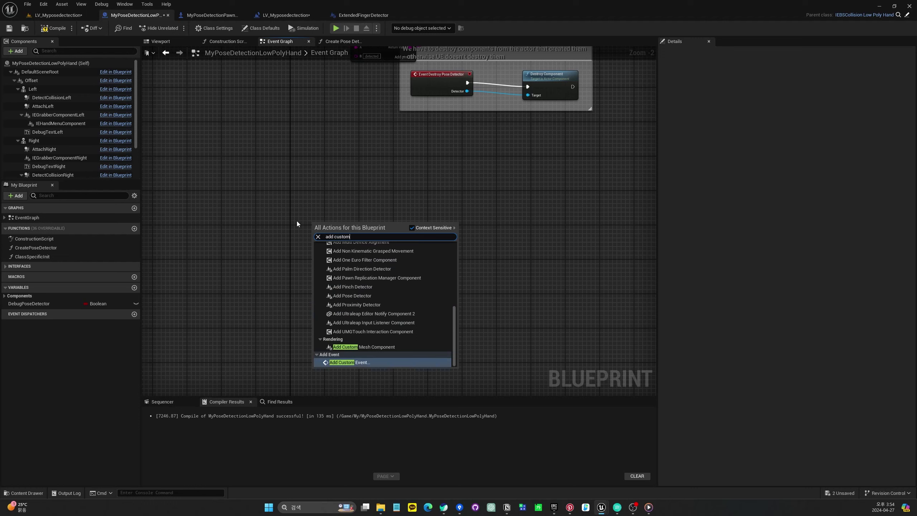
key("Return")
key("ctrl+v")
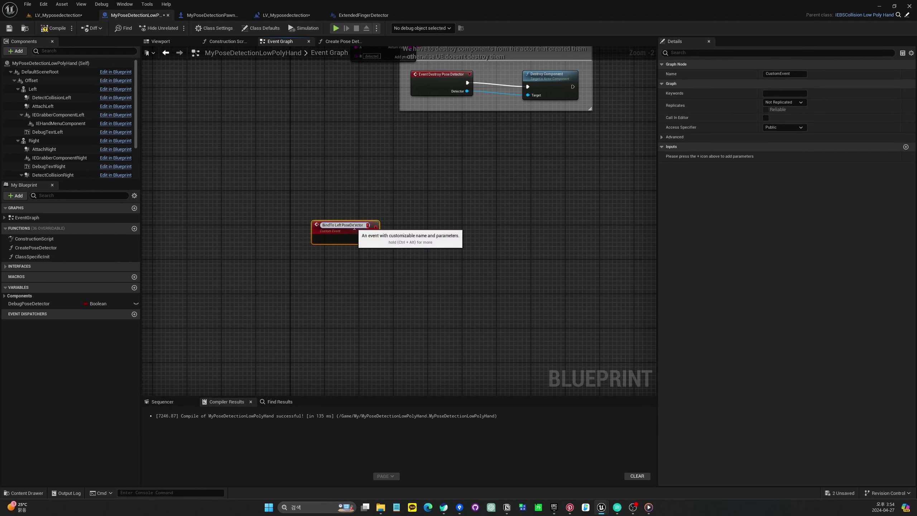
key("BackSpace")
key("BackSpace")
key("BackSpace")
type("Right")
key("Return")
Inspect the BindTo Left PoseDetector event's bind node and inputs for reference
left_click(382, 194)
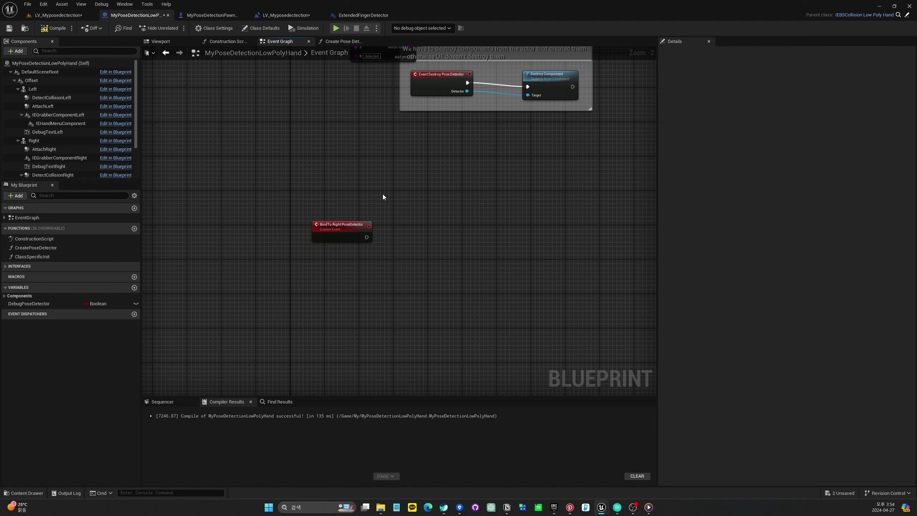
right_click_drag(383, 194, 425, 130)
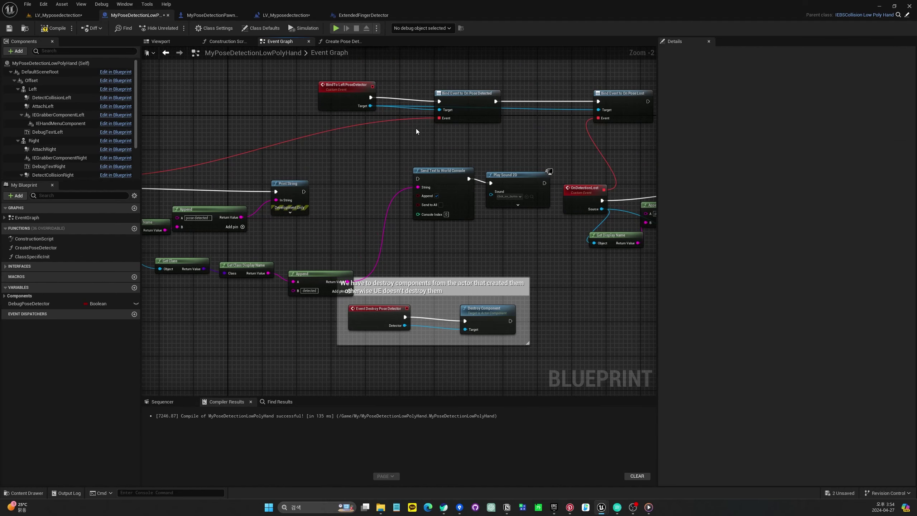
right_click_drag(473, 140, 497, 129)
left_click(498, 120)
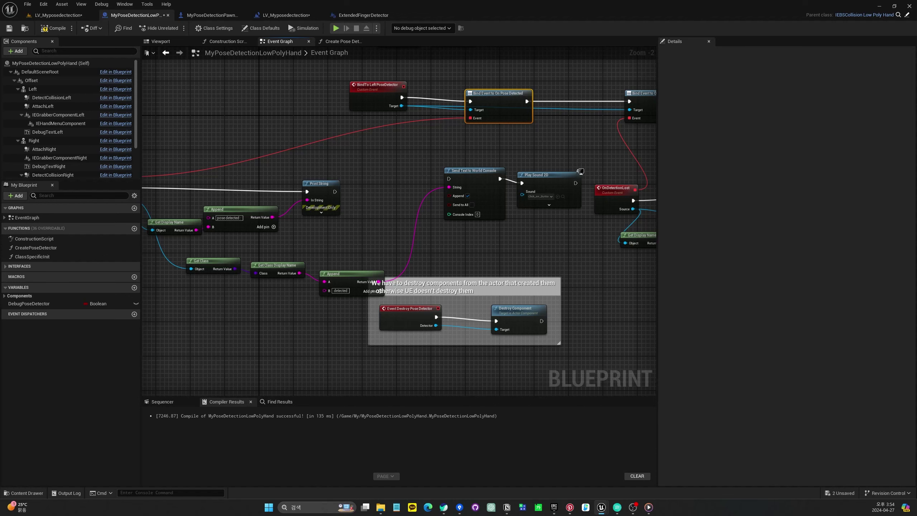
right_click_drag(466, 289, 470, 186)
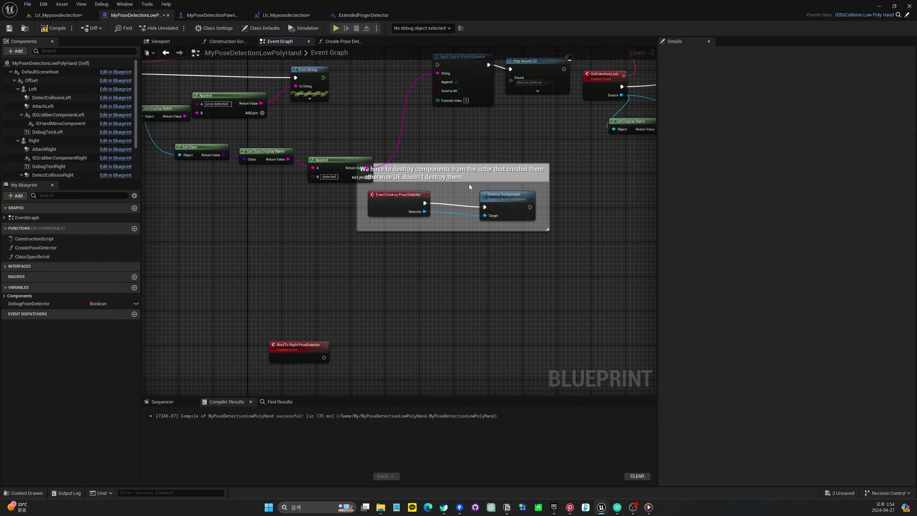
right_click_drag(372, 334, 352, 422)
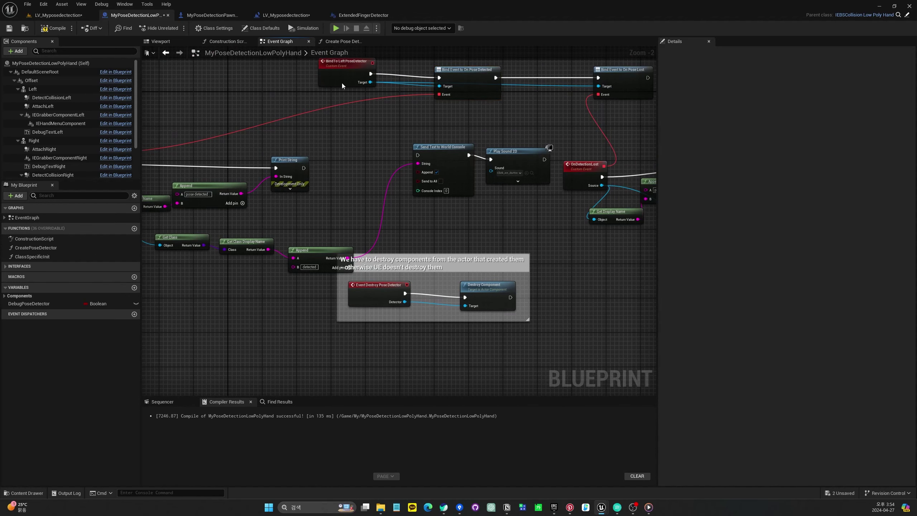
left_click(341, 83)
right_click_drag(528, 307, 538, 147)
Give BindTo Right PoseDetector a Pose Detector object-reference input, then compile and save
left_click(294, 276)
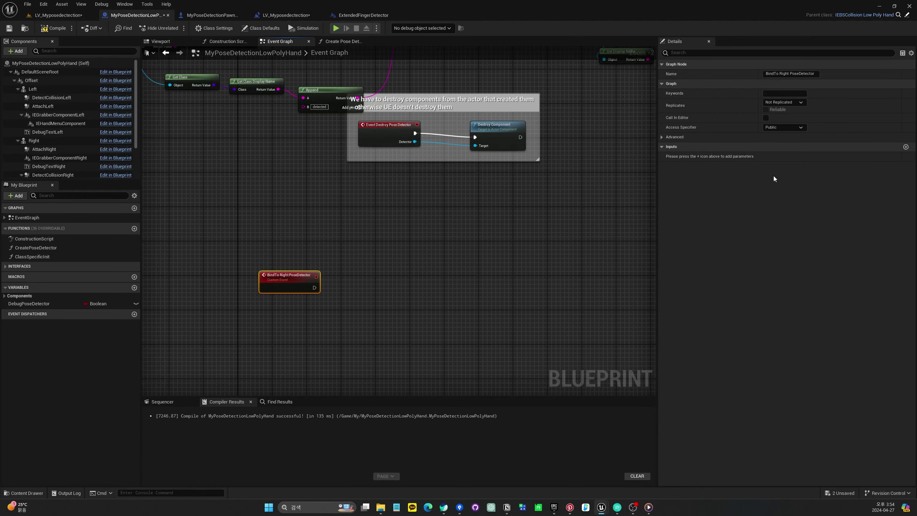
left_click(906, 147)
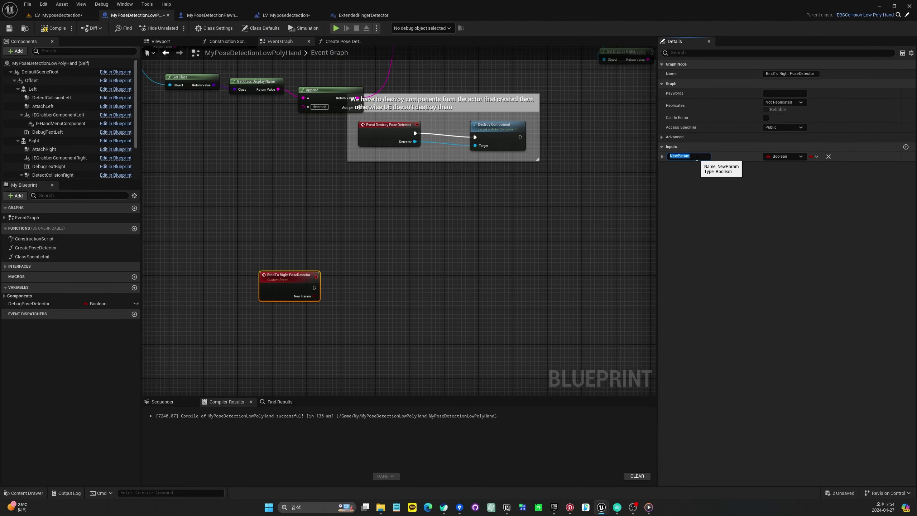
type("Pose dectector")
key("Return")
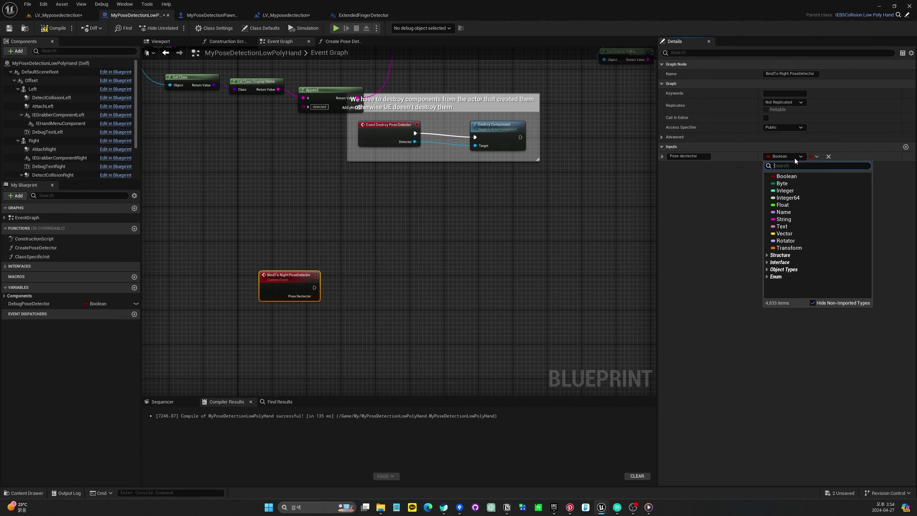
left_click(801, 156)
type("pose detector")
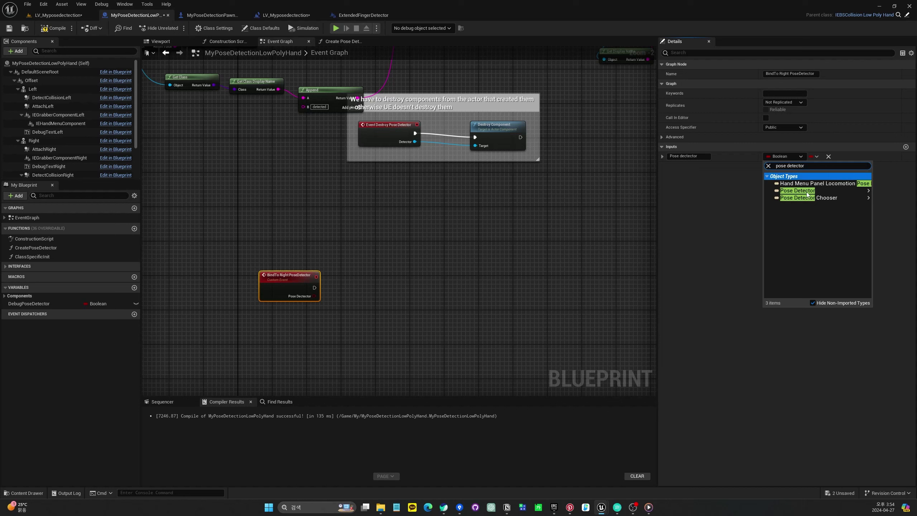
mouse_move(798, 182)
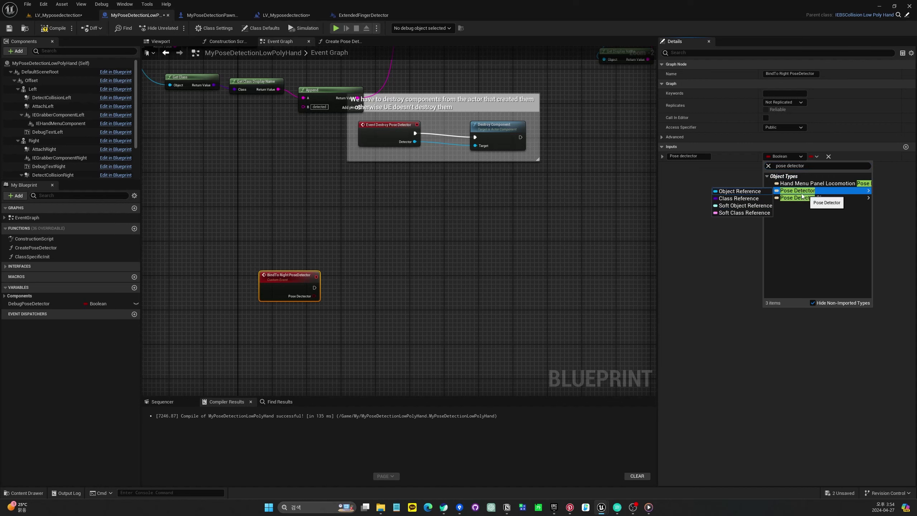
left_click(737, 192)
left_click(230, 113)
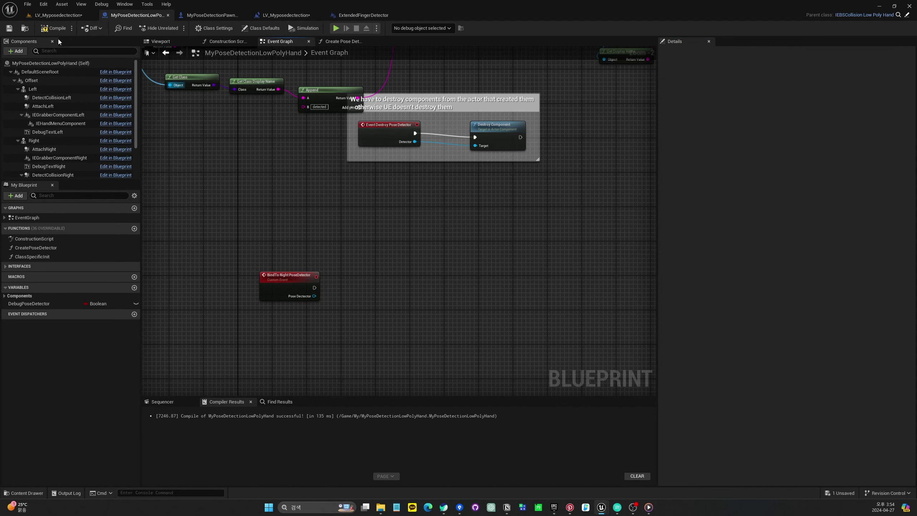
key("ctrl+s")
Copy the On Pose Detected and On Pose Lost bind nodes to the right event and wire their Targets
right_click_drag(230, 113, 218, 146)
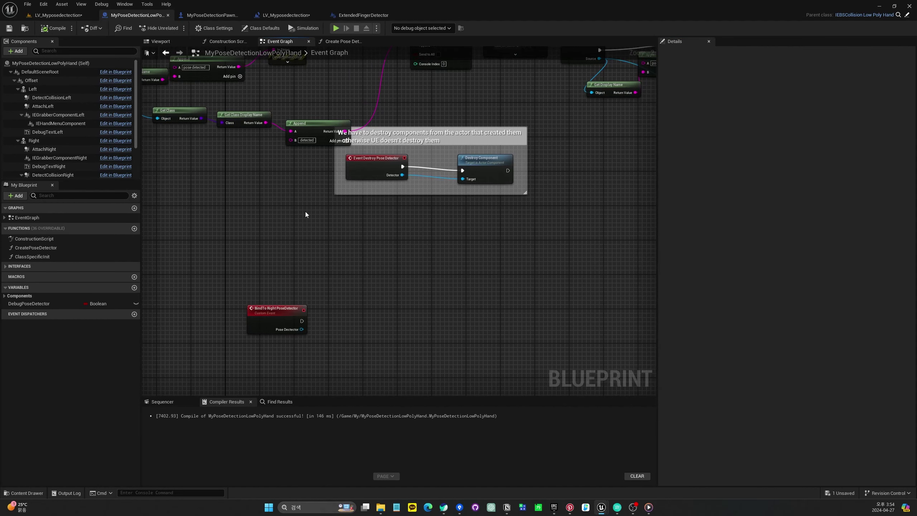
mouse_move(298, 301)
right_mouse_down()
mouse_move(360, 252)
mouse_move(357, 290)
right_mouse_up()
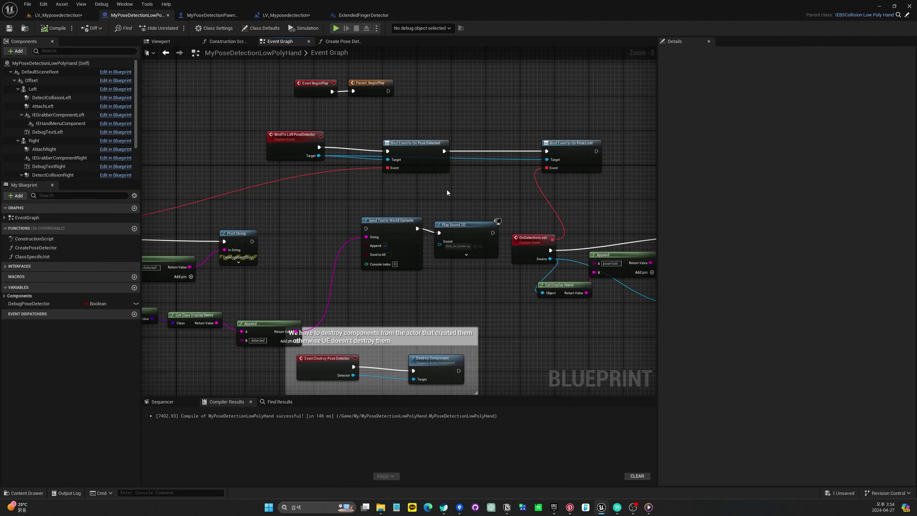
left_click(429, 151)
left_click(565, 144, "ctrl")
key("ctrl+c")
right_click_drag(480, 315, 419, 241)
key("ctrl+v")
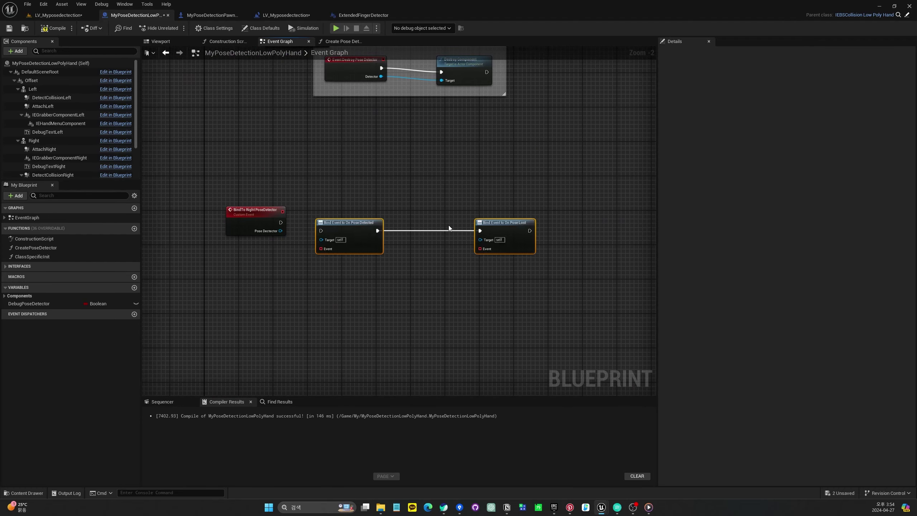
left_click(290, 224)
mouse_move(285, 227)
left_mouse_down()
mouse_move(277, 244)
mouse_move(321, 230)
mouse_move(364, 232)
left_mouse_up()
left_click_drag(280, 248, 480, 240)
key("q")
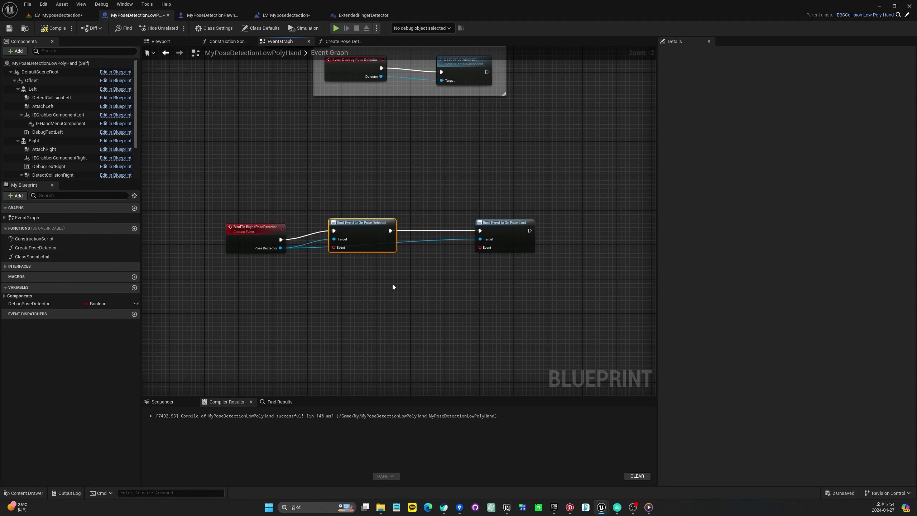
right_click_drag(360, 196, 376, 194)
Create a custom event named Right Pose Detected on the On Pose Detected binding
left_click_drag(350, 247, 238, 309)
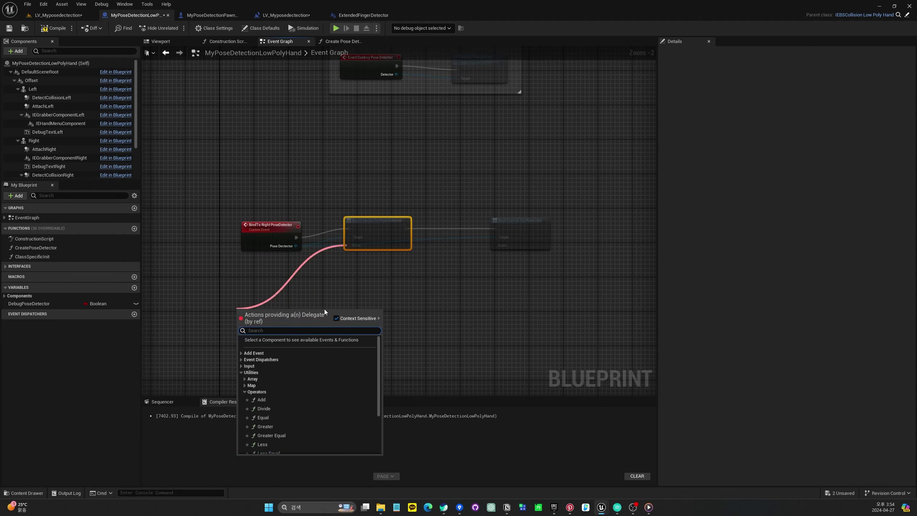
type("custom")
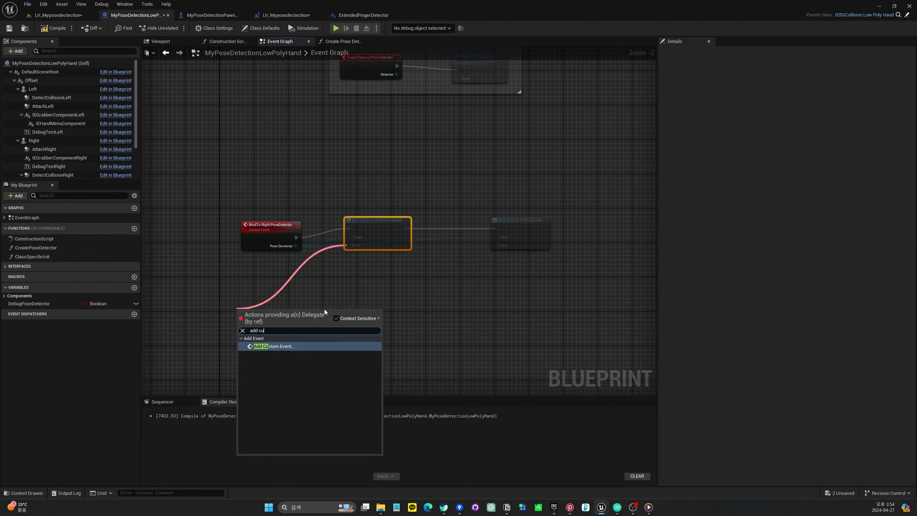
key("Return")
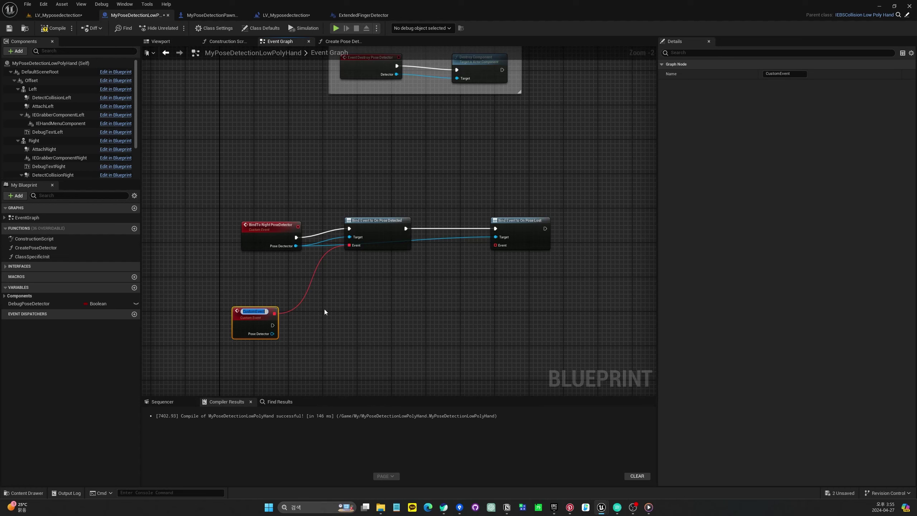
type("Right")
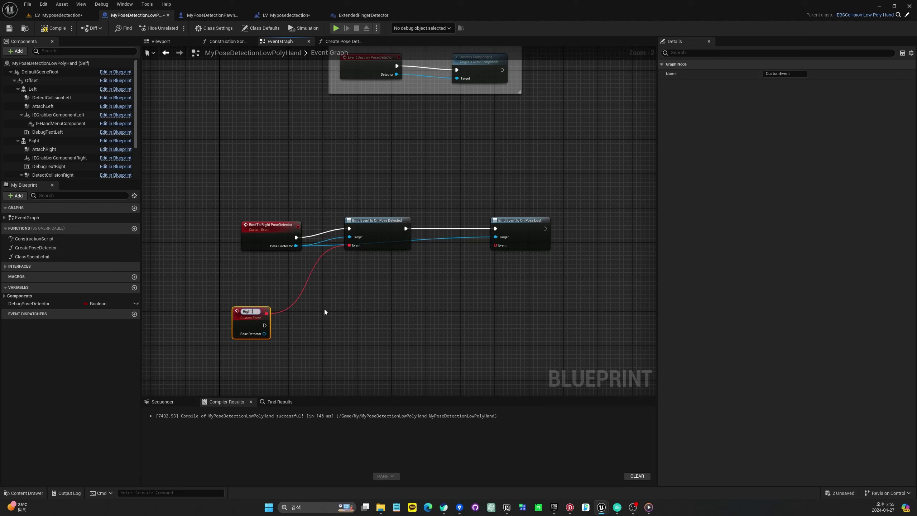
type(" Pose Dete")
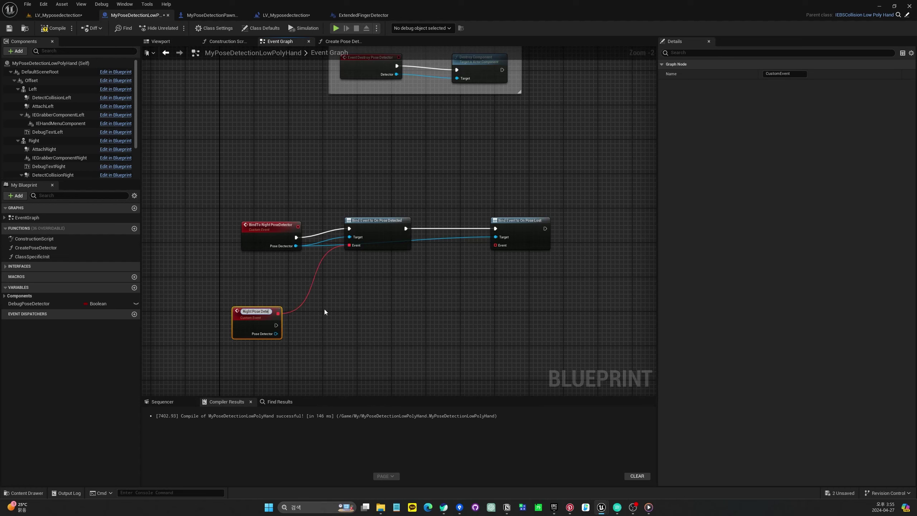
type("cted")
key("Return")
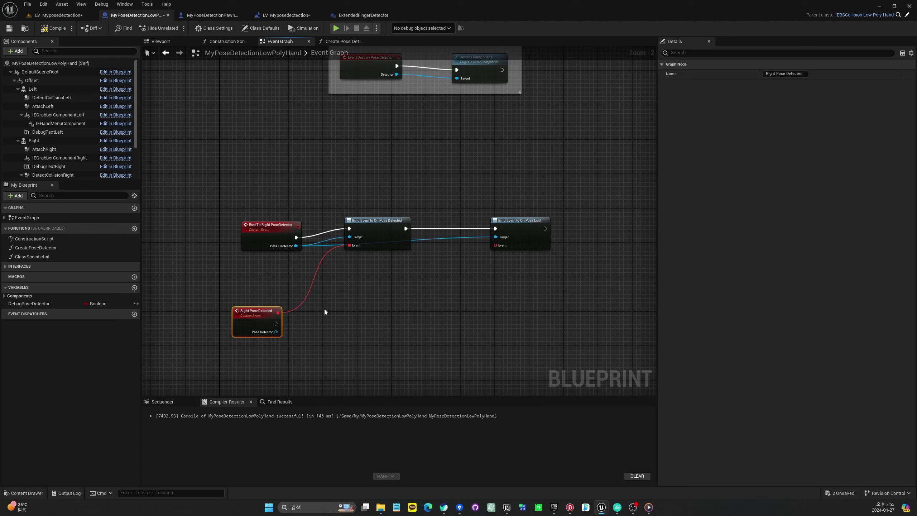
Create a custom event named Right Pose Lost on the On Pose Lost binding
left_click_drag(499, 244, 463, 283)
type("cust")
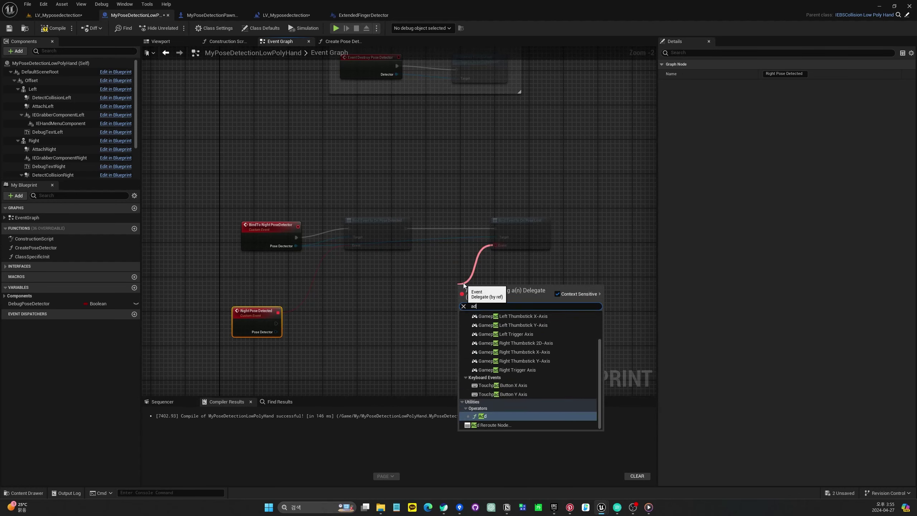
type("om")
key("Return")
type("Right Pose")
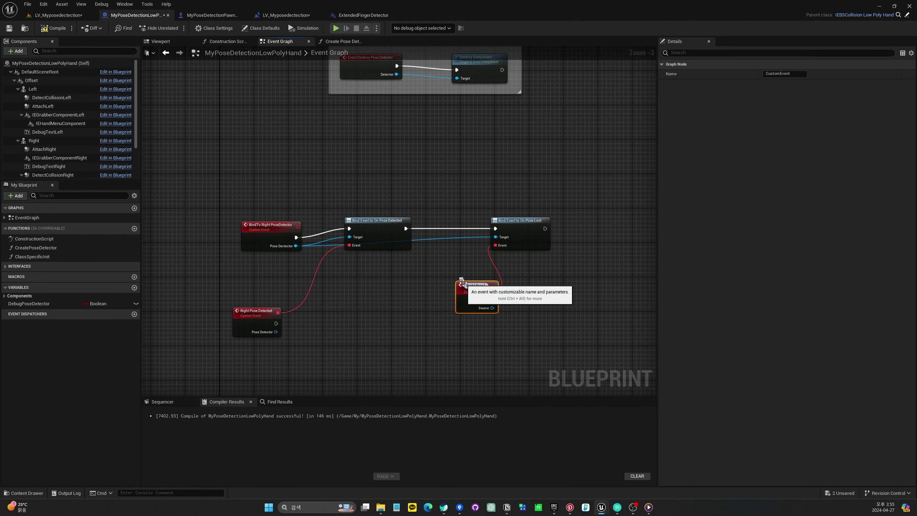
type(" Lost")
key("Return")
scroll(466, 303, "down", 1)
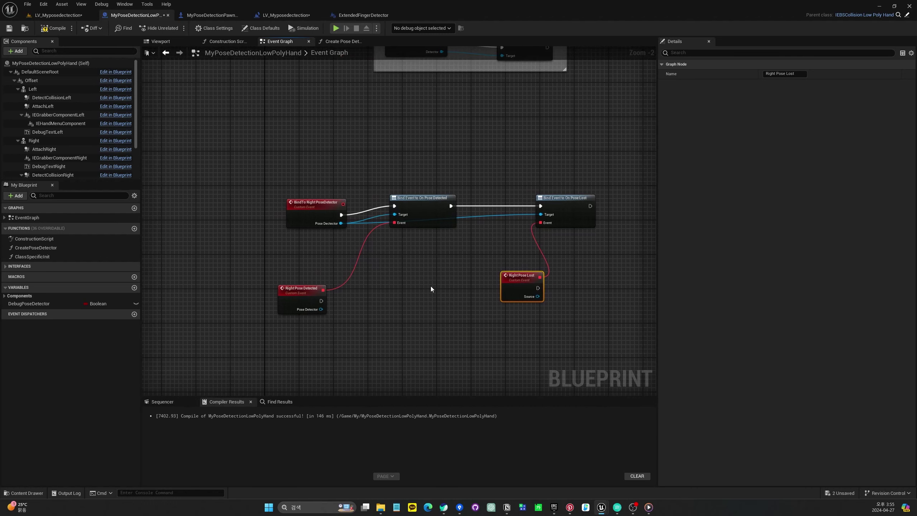
left_click(287, 297)
scroll(368, 151, "down", 1)
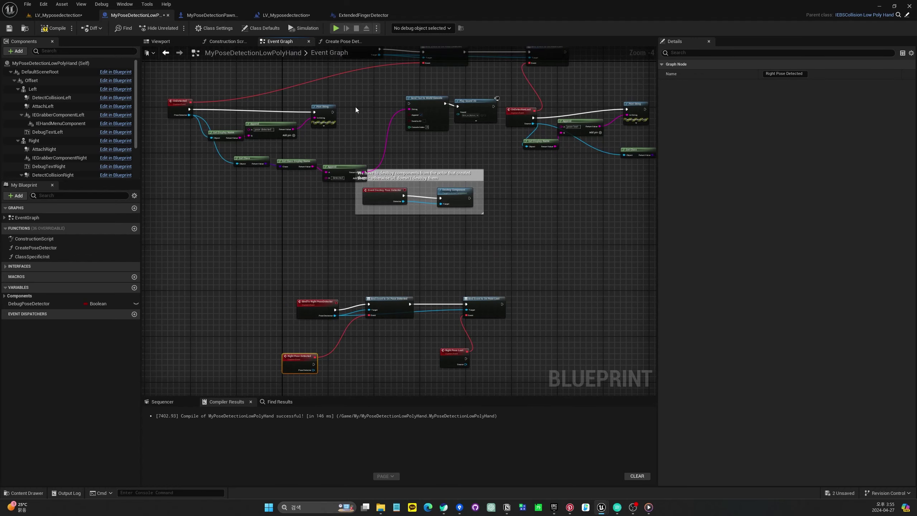
Paste Print String, Append and Get Display Name under Right Pose Detected and wire them
left_click(319, 361)
right_click_drag(319, 384, 319, 312)
key("ctrl+v")
scroll(319, 310, "up", 2)
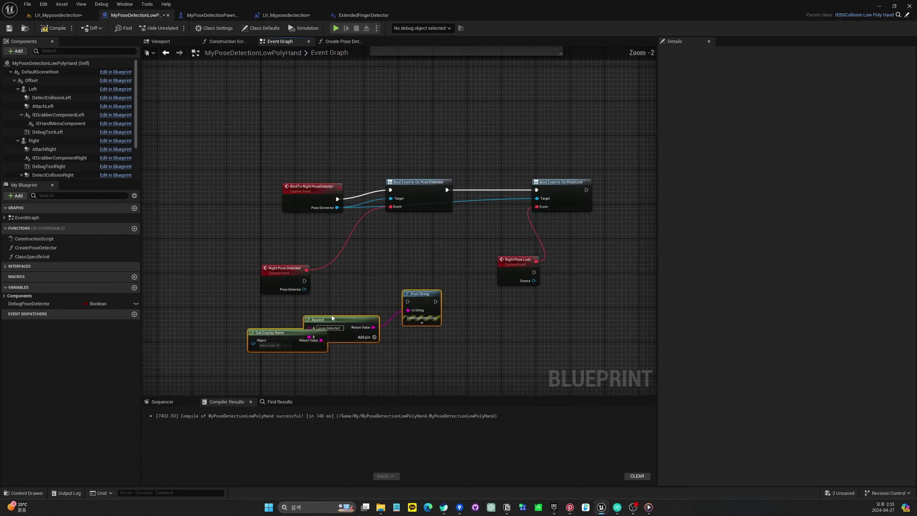
scroll(364, 281, "up", 2)
mouse_move(295, 269)
left_mouse_down()
mouse_move(441, 296)
mouse_move(442, 264)
left_mouse_up()
left_click_drag(311, 311, 255, 327)
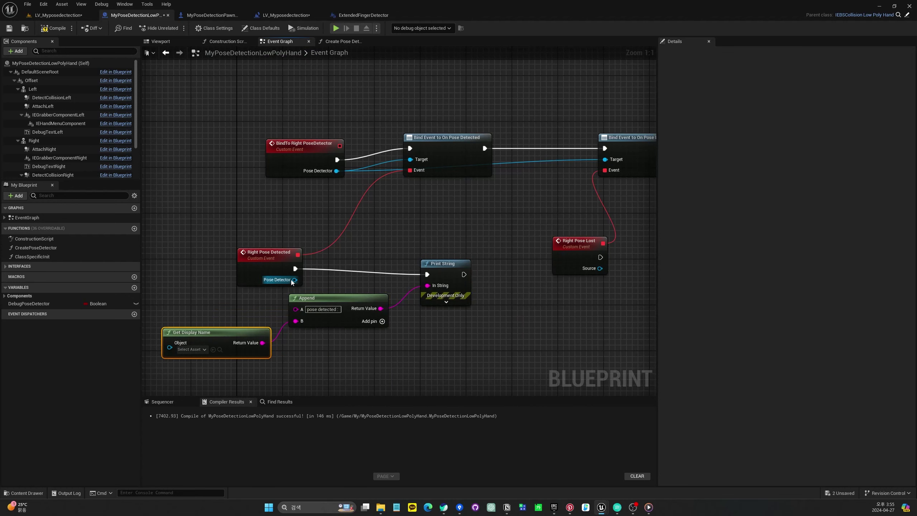
left_click_drag(295, 280, 295, 321)
left_click(231, 331)
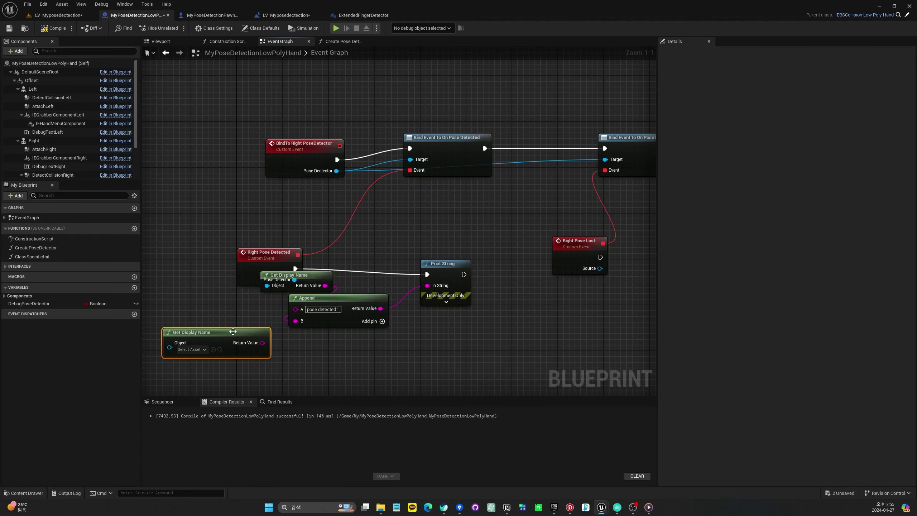
key("Delete")
Place Get Display Name beneath Append and make the message start with 'Right'
mouse_move(327, 275)
left_mouse_down()
mouse_move(282, 322)
mouse_move(369, 339)
left_mouse_up()
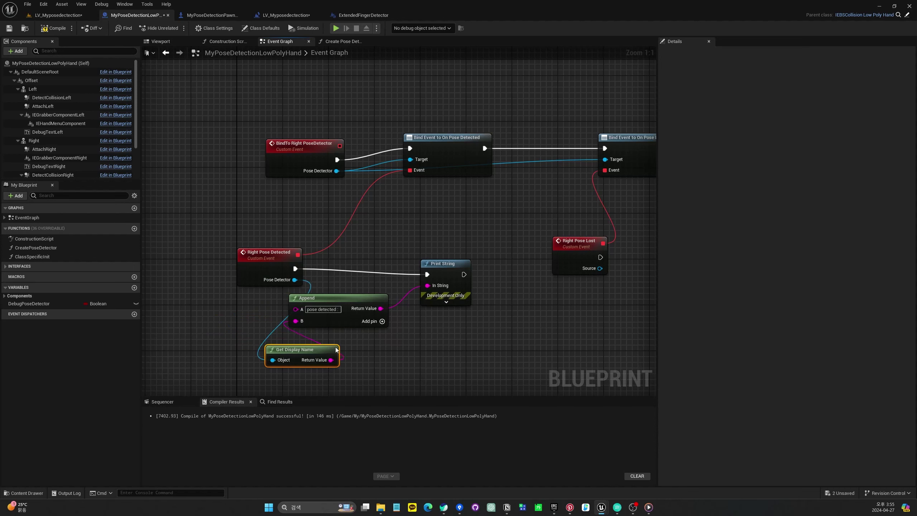
left_click_drag(322, 317, 339, 310)
left_click(339, 303)
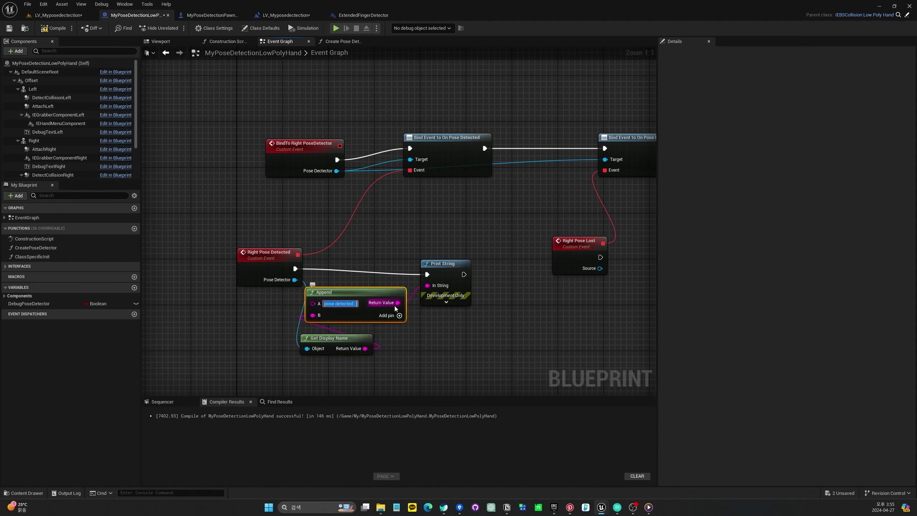
type("Ri")
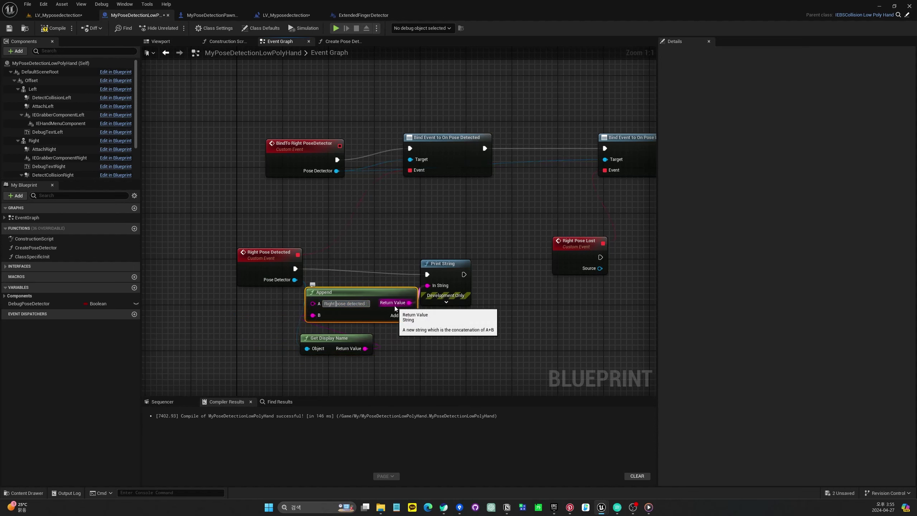
type("ght")
Copy the print nodes to Right Pose Lost, wire its Source, and change the text to 'Lost:'
right_click_drag(595, 287, 432, 299)
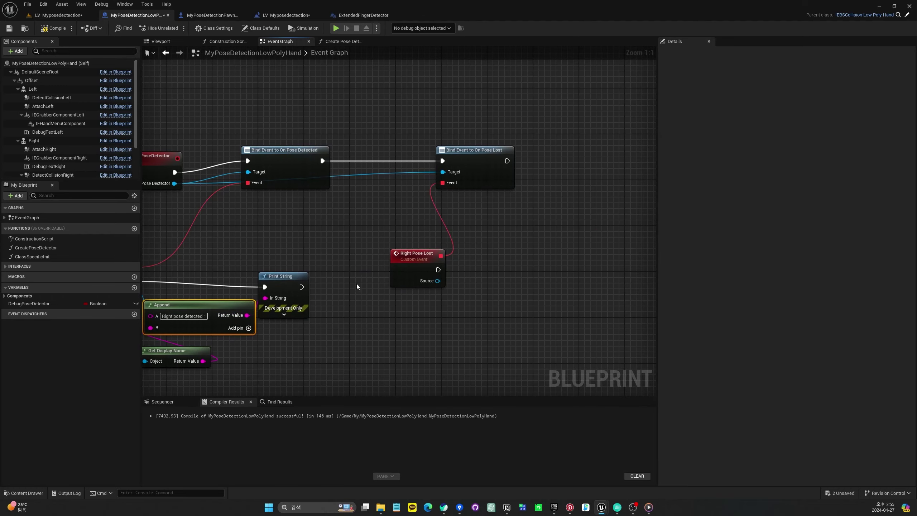
left_click_drag(339, 262, 144, 362)
key("ctrl+c")
right_click_drag(510, 301, 398, 291)
key("ctrl+v")
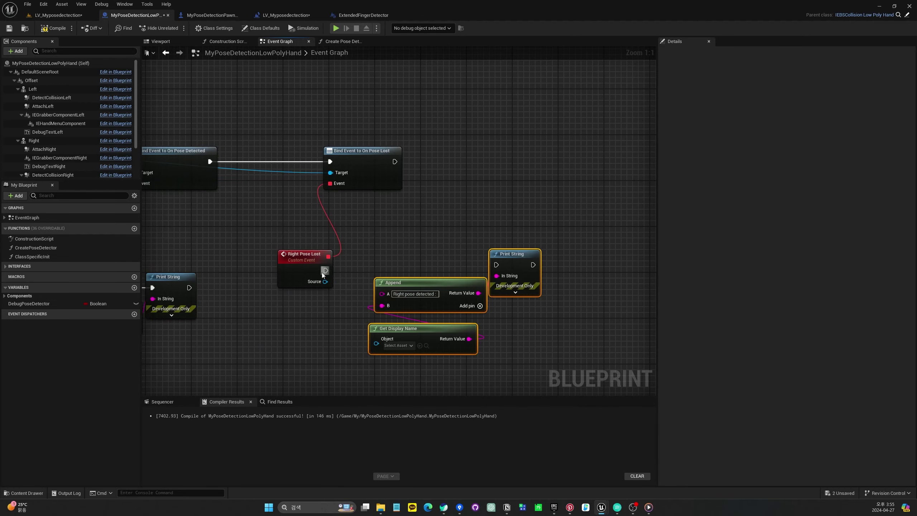
left_click_drag(323, 275, 497, 265)
left_click(321, 276)
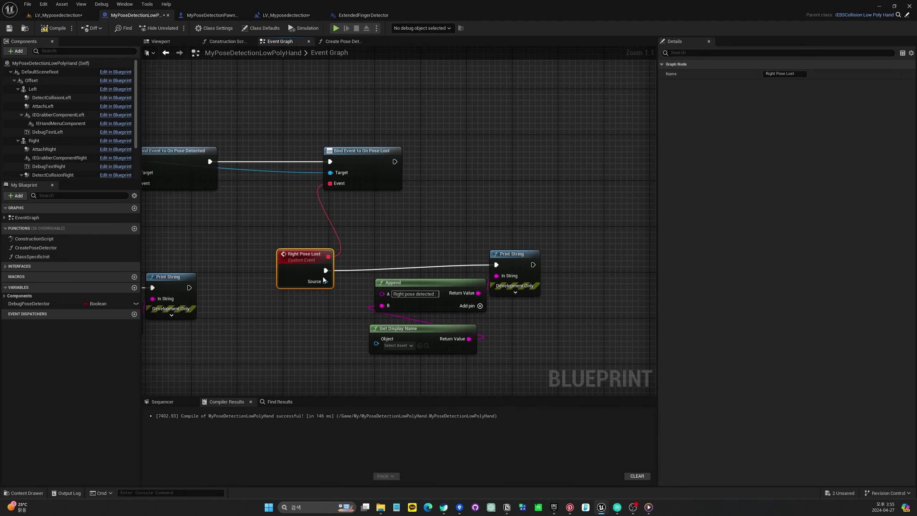
left_click_drag(324, 281, 377, 339)
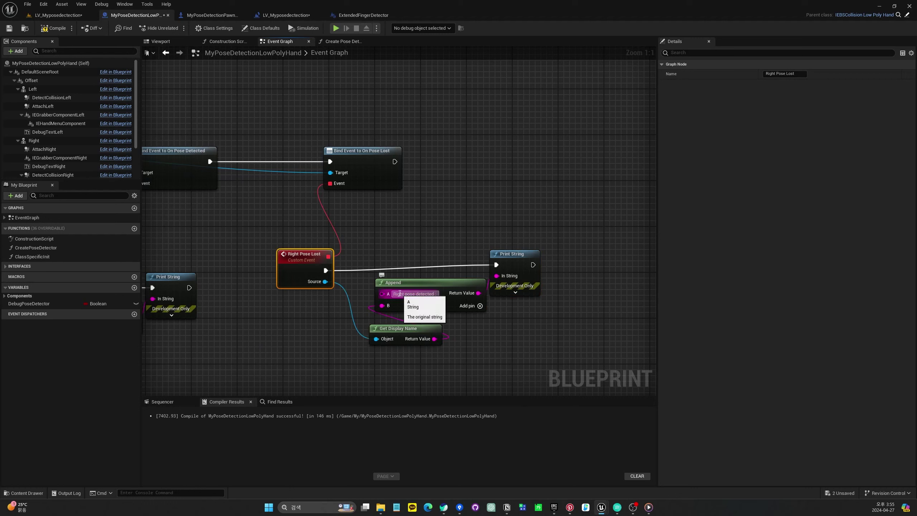
left_click_drag(431, 294, 439, 296)
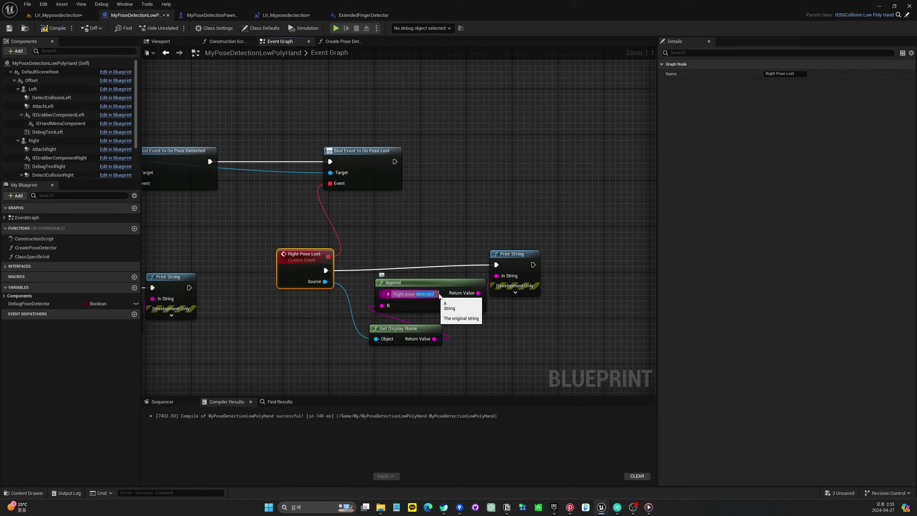
type("Lost:")
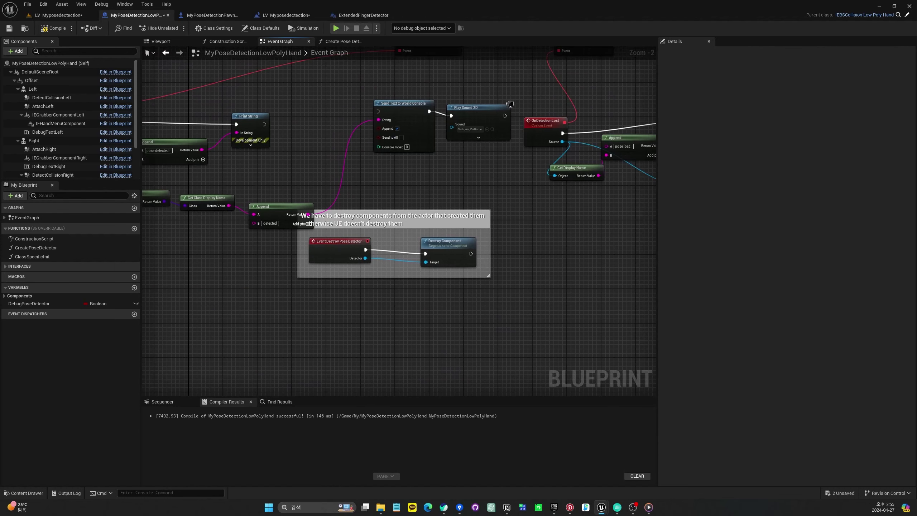
Delete the console, Play Sound 2D and class-name nodes, then rearrange Append and Get Display Name
right_click_drag(407, 191, 490, 179)
left_click_drag(358, 156, 435, 213)
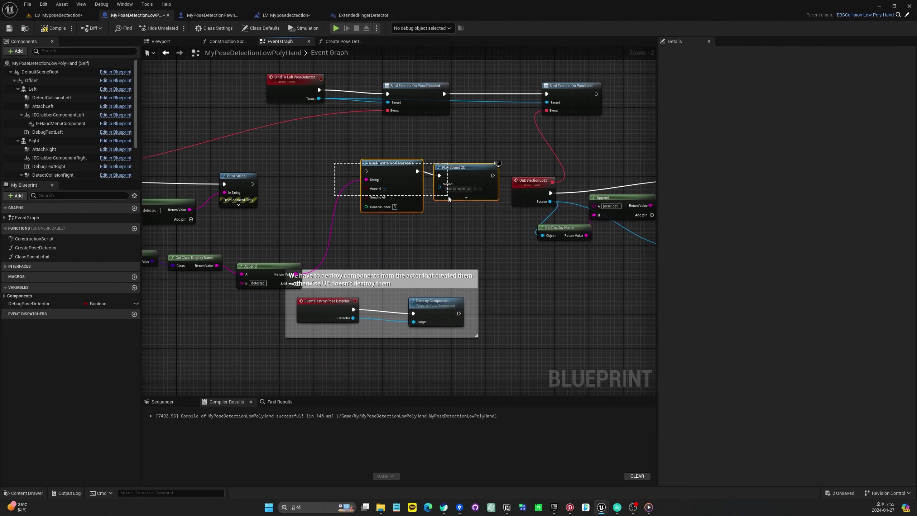
key("Delete")
right_click_drag(394, 243, 476, 229)
left_click_drag(343, 259, 239, 275)
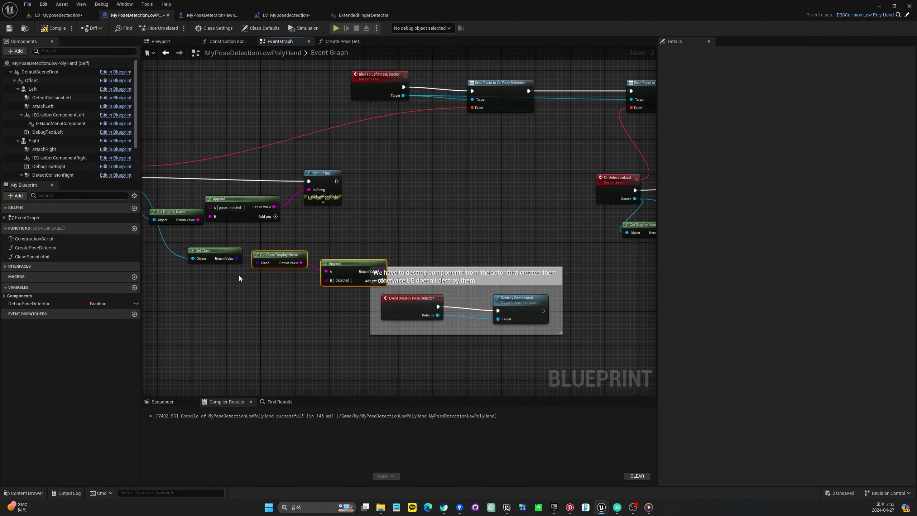
key("Delete")
right_click_drag(326, 252, 505, 257)
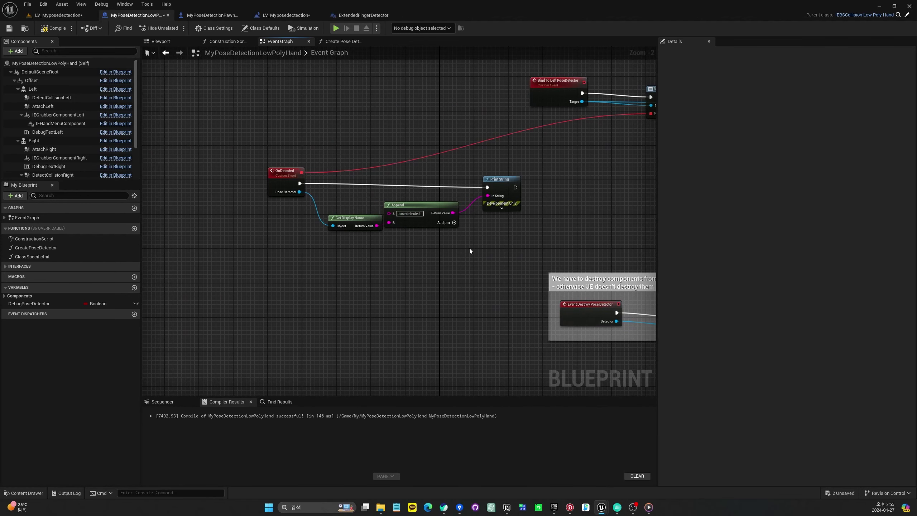
left_click_drag(426, 205, 435, 209)
left_click_drag(357, 217, 344, 222)
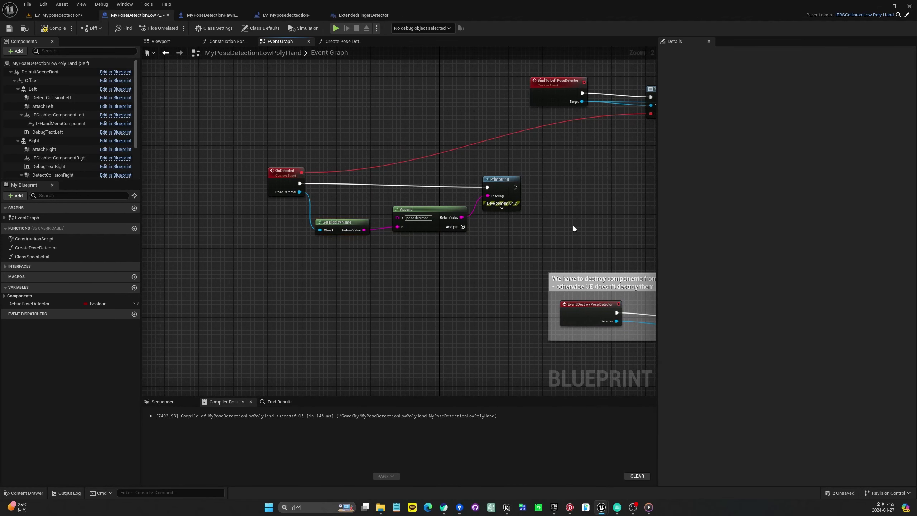
scroll(484, 217, "up", 1)
scroll(484, 216, "up", 1)
Set the message to 'Left pose detected' and rename the events Left OnDetected and Left OnDetectionLost
left_click(410, 221)
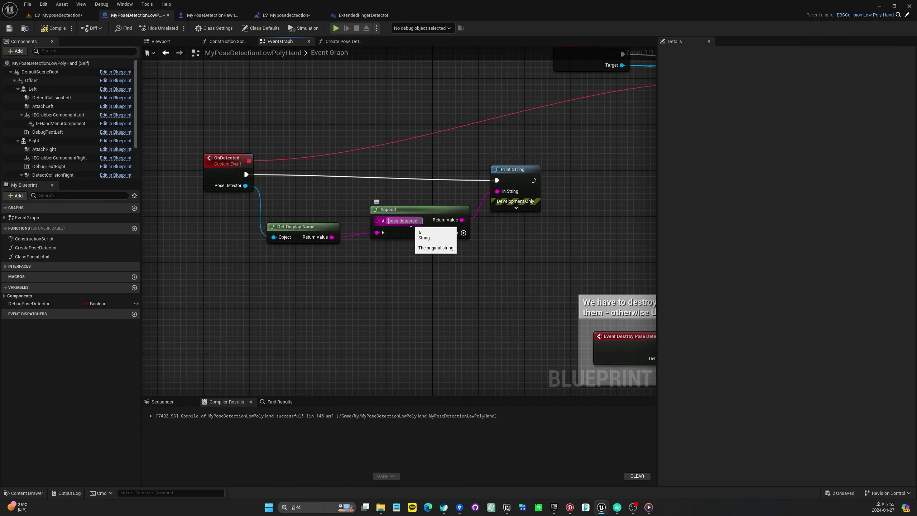
type("Left")
key("Return")
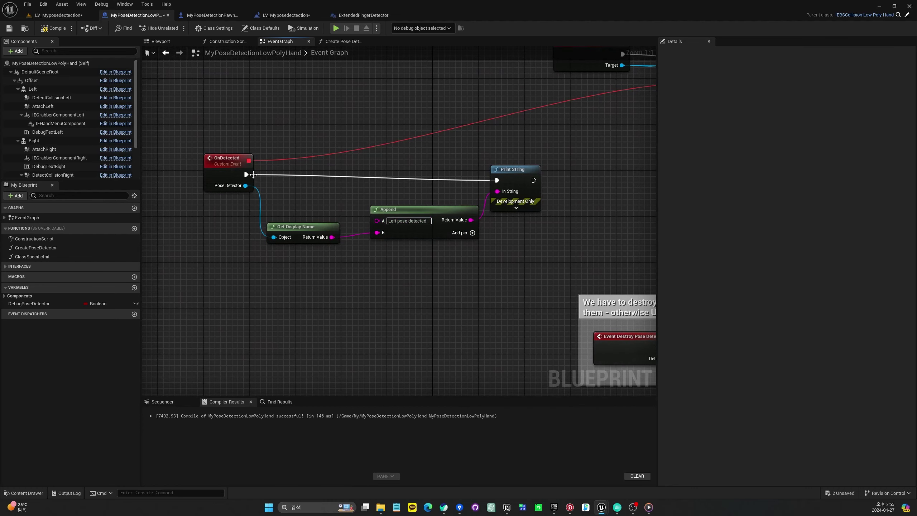
double_click(242, 165)
type("Left")
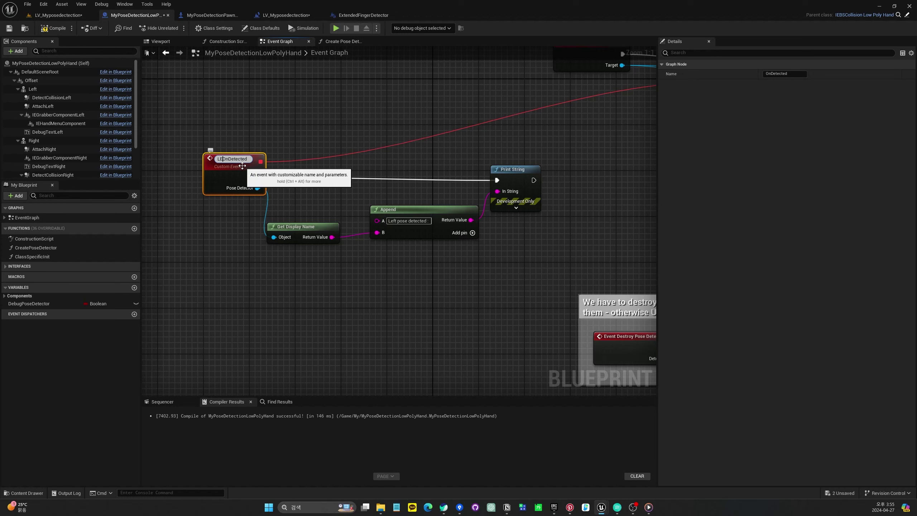
key("Return")
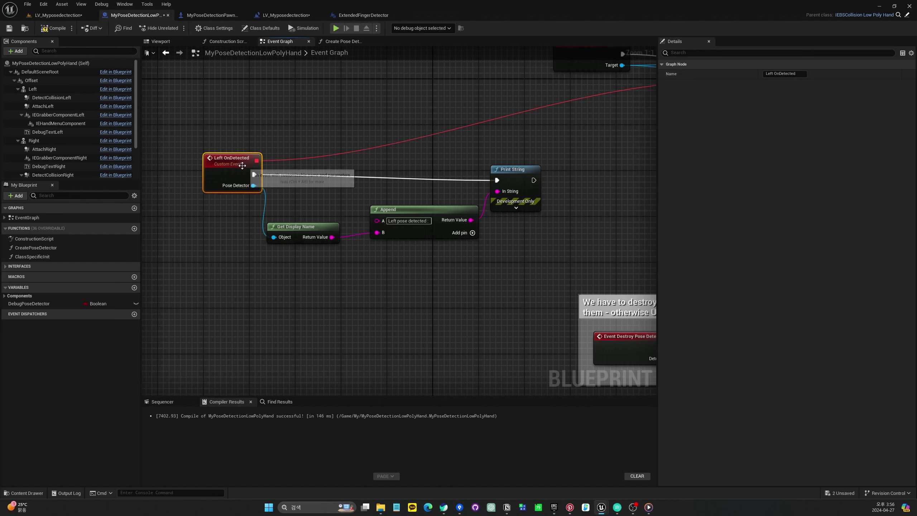
scroll(443, 202, "down", 2)
double_click(389, 193)
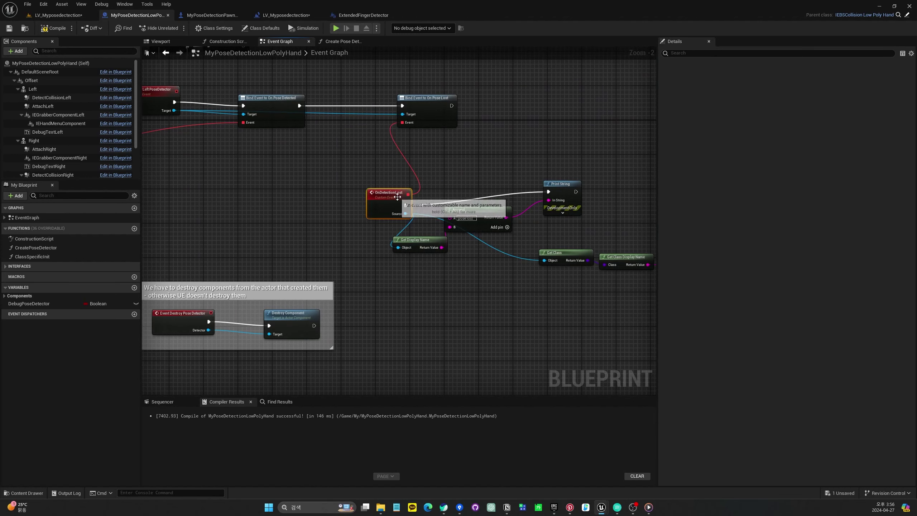
type("Left")
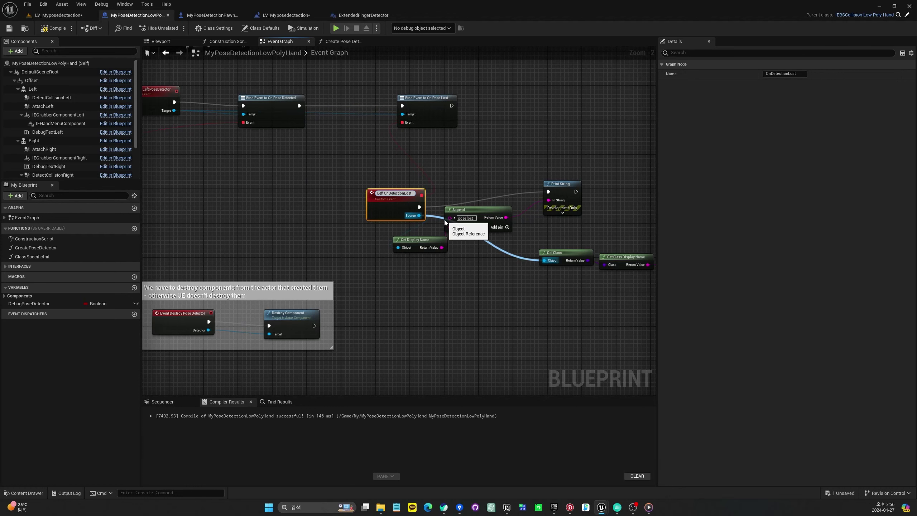
key("Return")
Change the pose-lost Append text to start with 'Left'
scroll(439, 220, "up", 2)
left_click(465, 216)
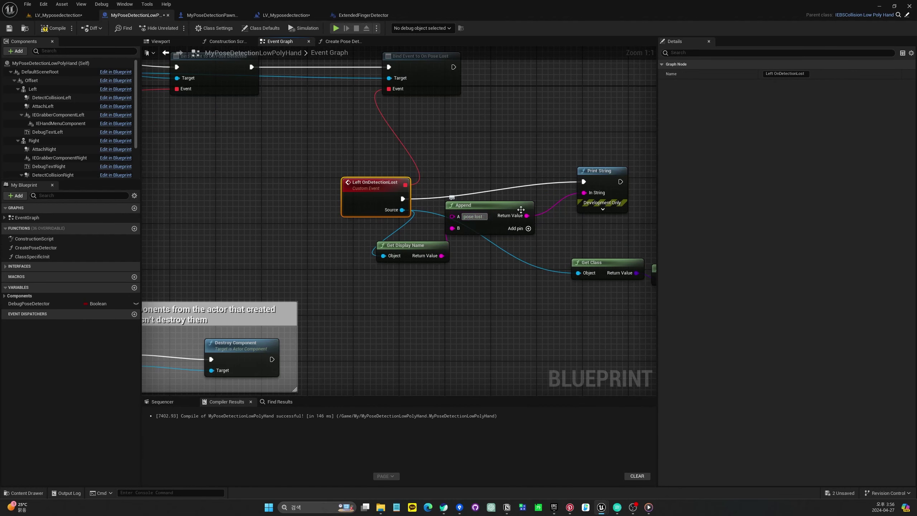
type("Left")
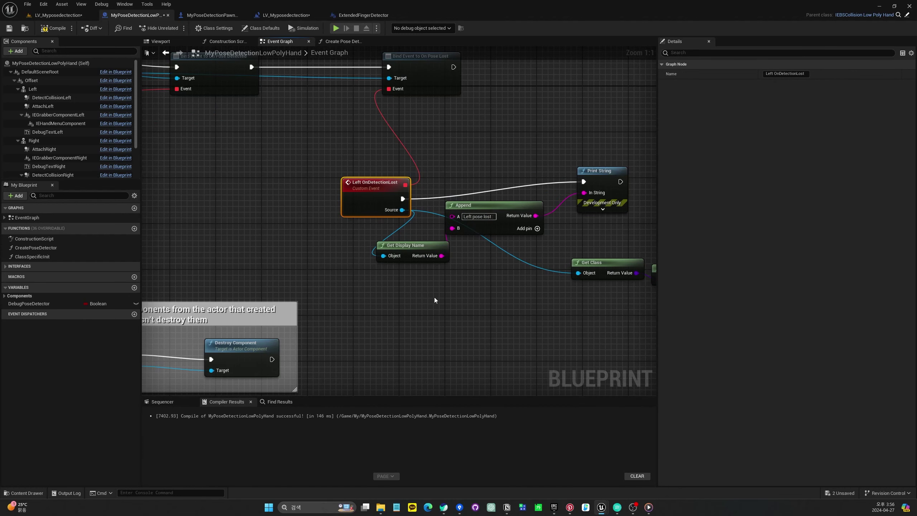
scroll(434, 297, "down", 2)
mouse_move(434, 297)
right_mouse_down()
mouse_move(493, 122)
mouse_move(449, 186)
mouse_move(339, 137)
right_mouse_up()
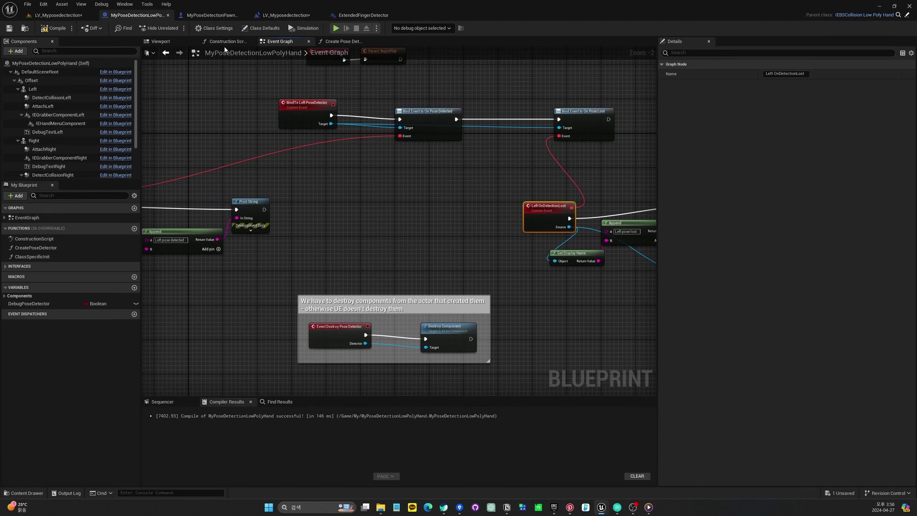
In Create Pose Detector, add Bind to Right Pose Detector on the Switch's Right branch, fed by New Pose Detector
double_click(36, 248)
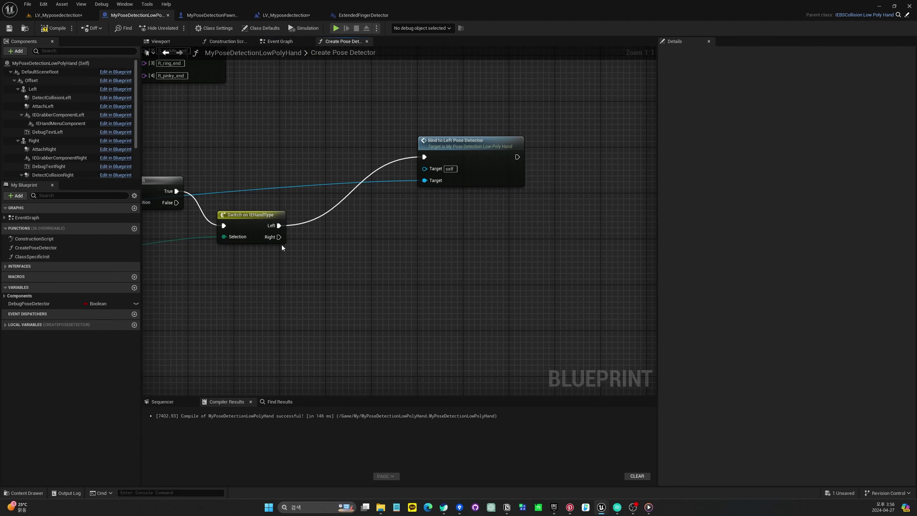
left_click_drag(279, 237, 419, 279)
type("bibn")
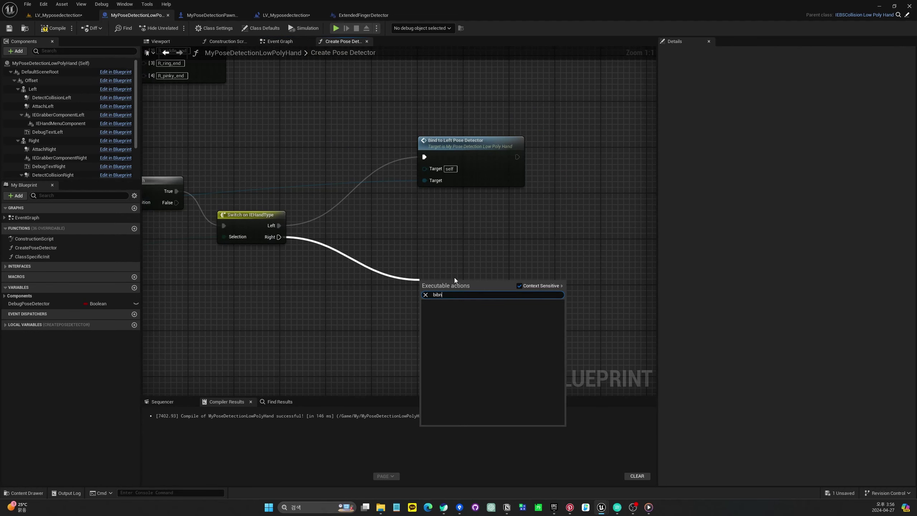
key("BackSpace")
key("BackSpace")
type("nd")
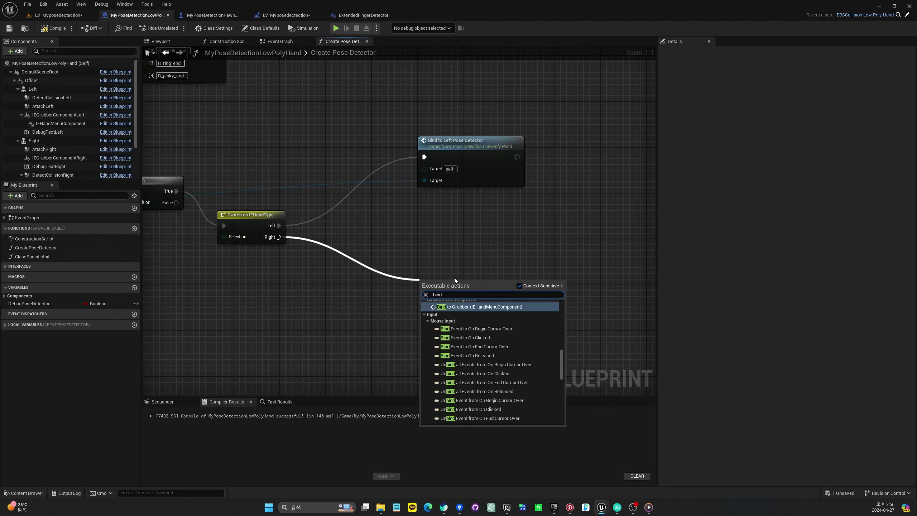
type(" right")
key("Return")
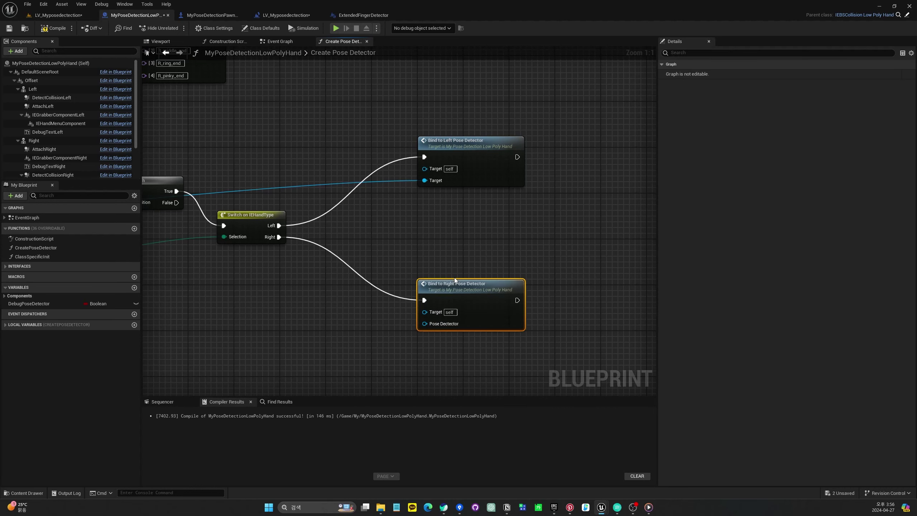
mouse_move(212, 291)
right_mouse_down()
mouse_move(489, 288)
mouse_move(358, 230)
mouse_move(236, 200)
right_mouse_up()
scroll(359, 224, "down", 1)
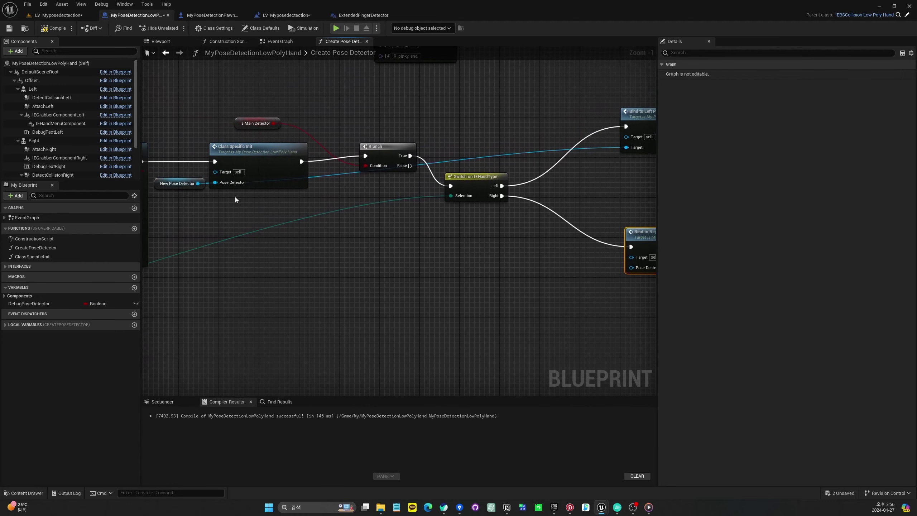
left_click_drag(198, 183, 632, 268)
right_click_drag(631, 268, 555, 262)
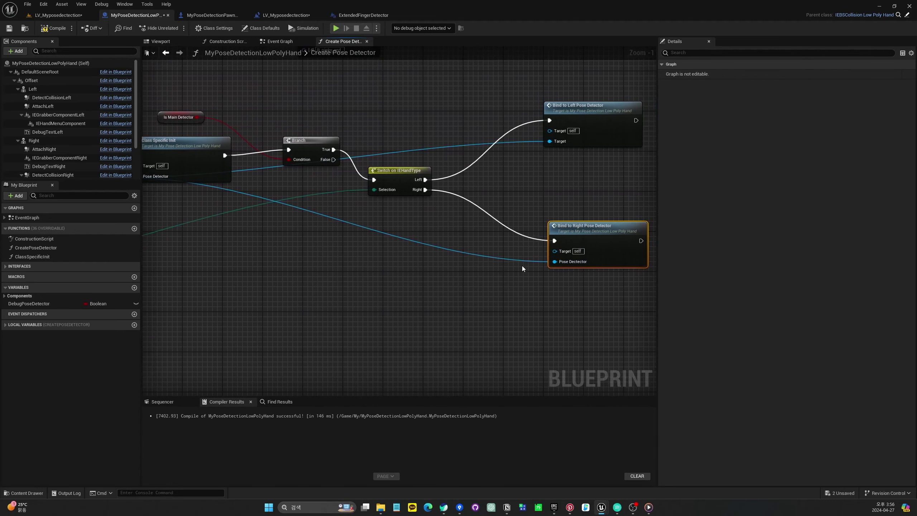
Compile and save the hand blueprint, then tidy the two bind nodes
left_click(53, 27)
left_click(9, 28)
left_click_drag(579, 227, 579, 217)
left_click_drag(580, 120, 564, 115)
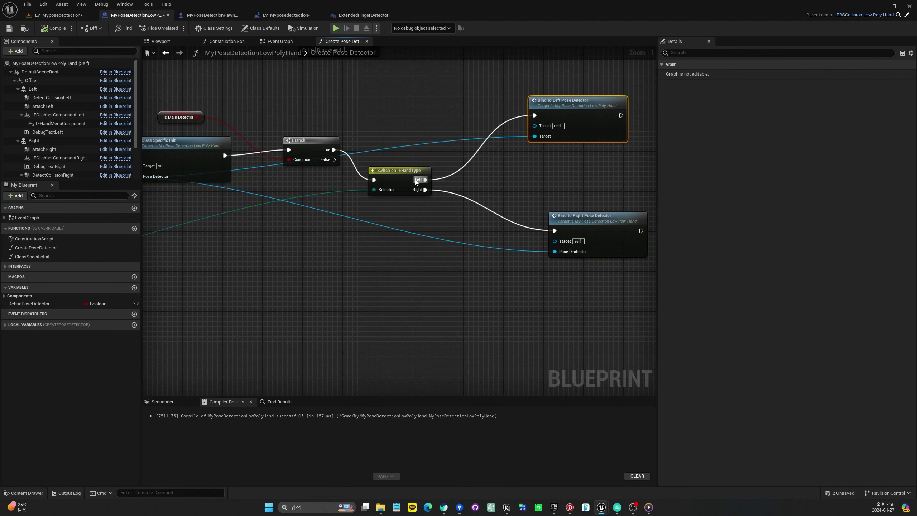
Review the BindTo Left and BindTo Right PoseDetector events, then return to the level viewport
double_click(564, 115)
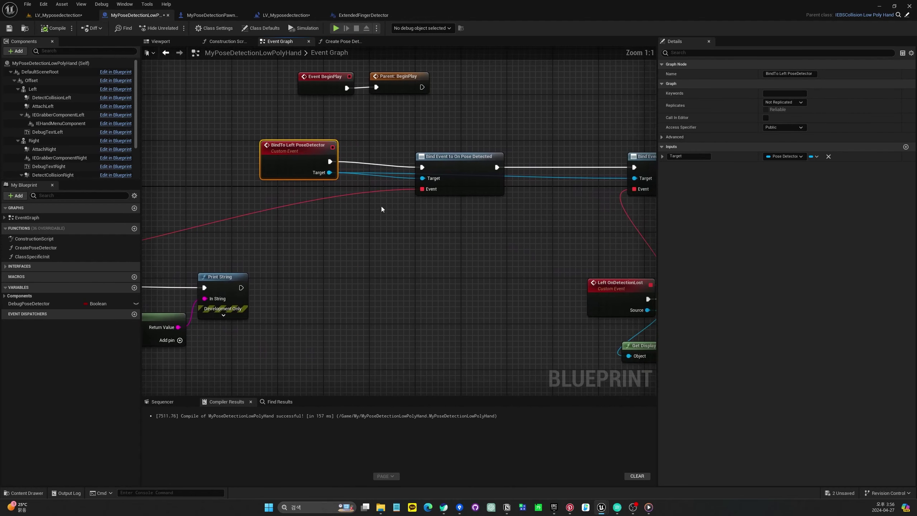
scroll(379, 163, "down", 1)
scroll(385, 184, "down", 1)
right_click_drag(297, 205, 395, 207)
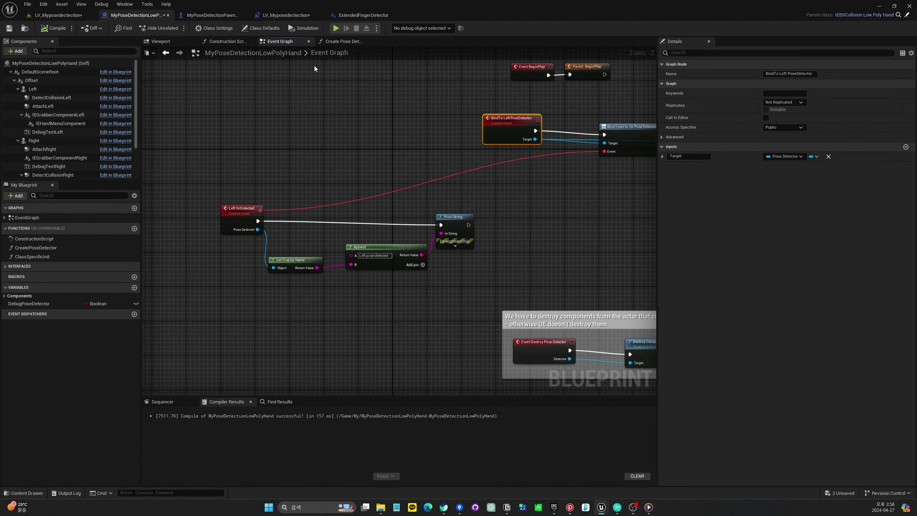
left_click(328, 44)
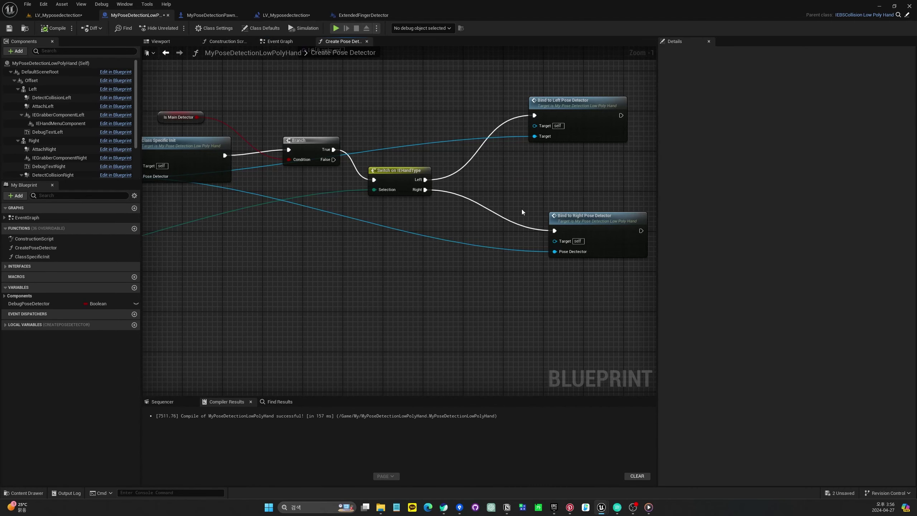
double_click(600, 220)
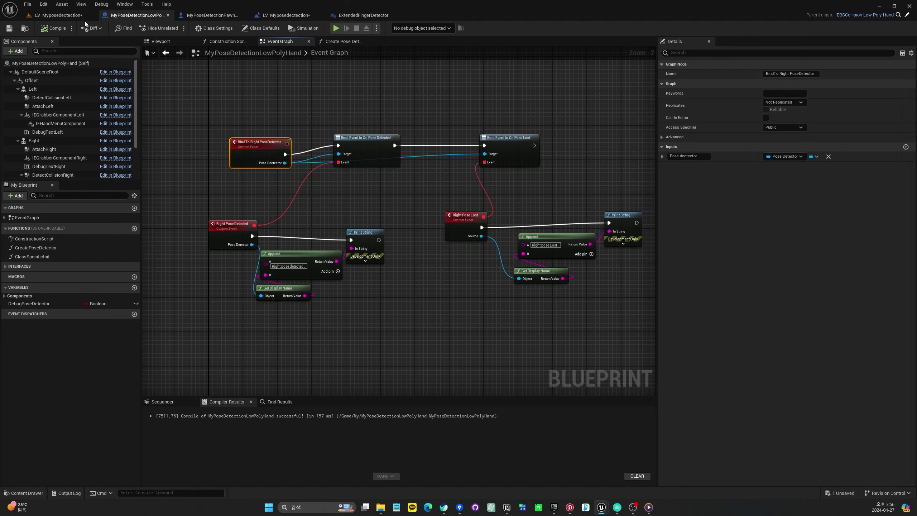
left_click(57, 14)
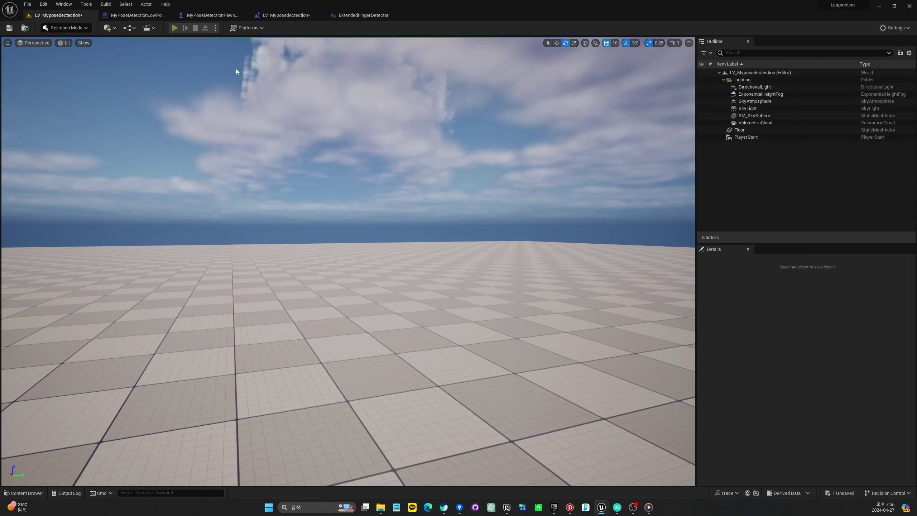
Run a Play In Editor test of hand tracking, stop it, and reopen the MyPoseDetectionLowPolyHand blueprint
key("alt+p")
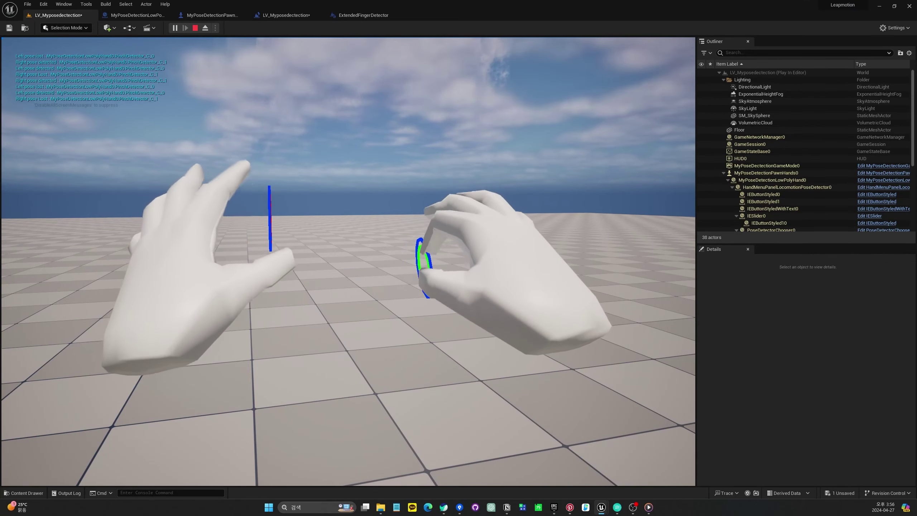
key("Escape")
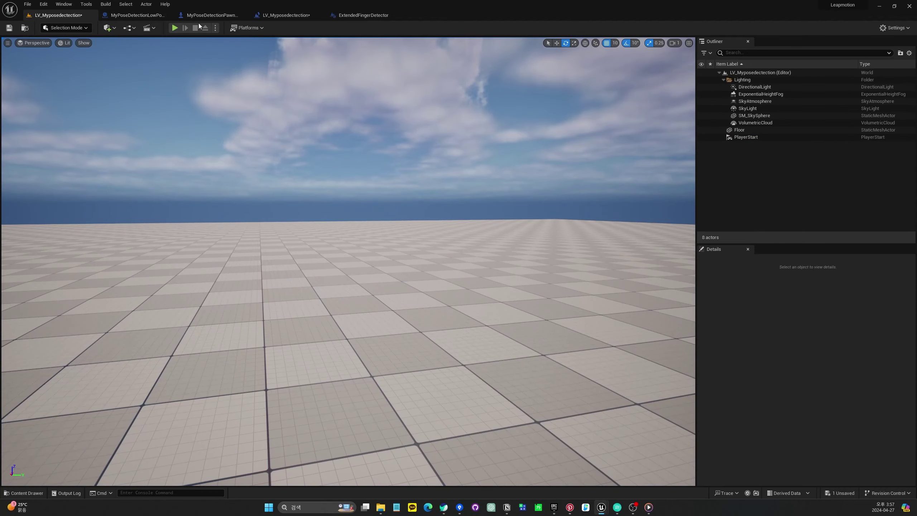
left_click(142, 16)
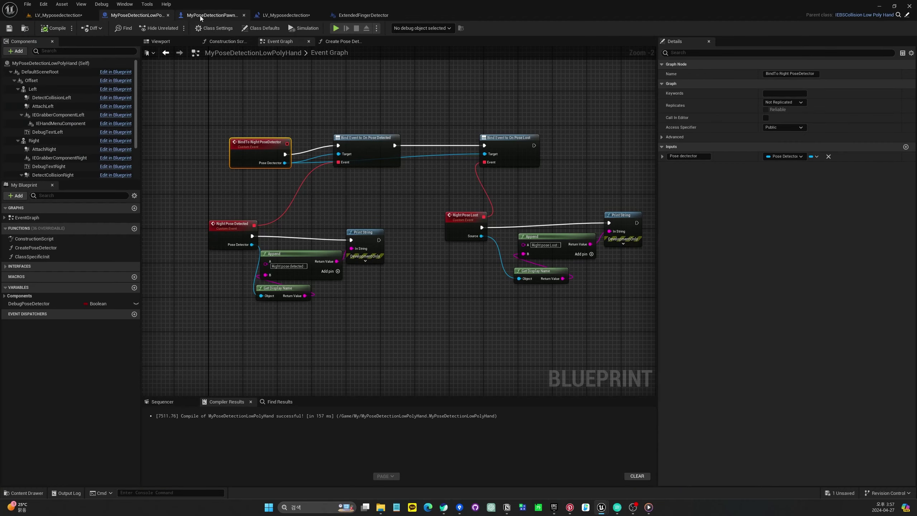
Set both level-blueprint Create Pose Detector classes to Logic Gate Detector, then compile and save
left_click(215, 16)
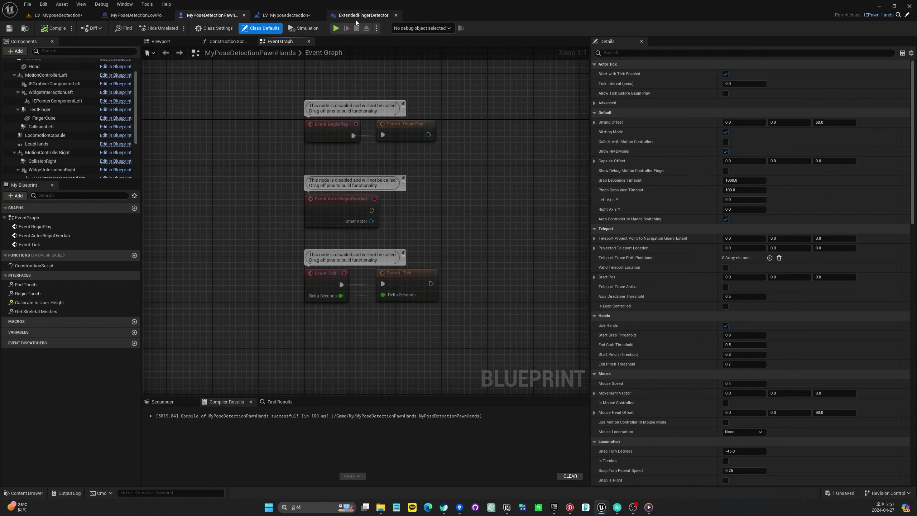
left_click(288, 17)
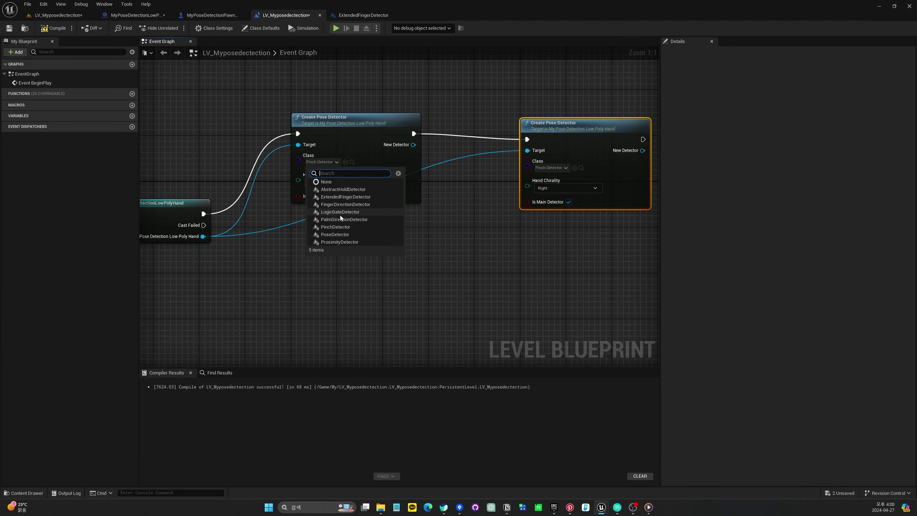
left_click(341, 214)
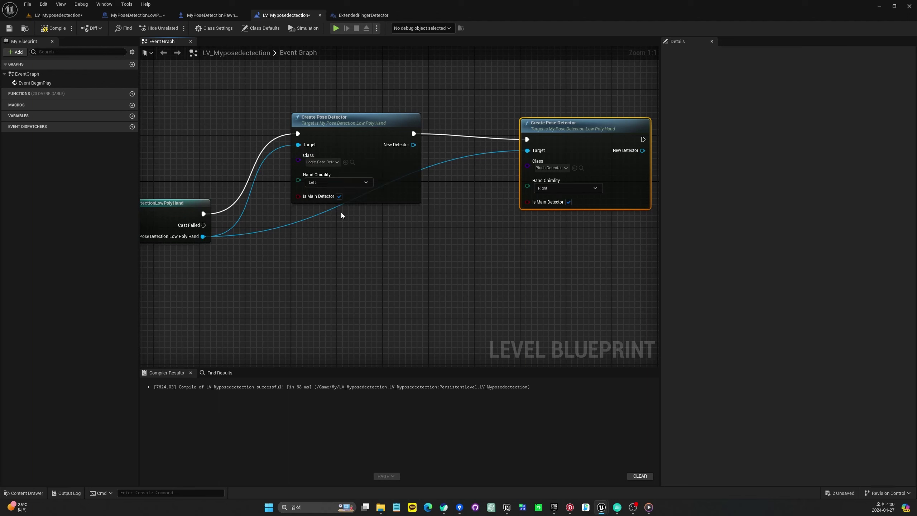
left_click(565, 168)
left_click(574, 216)
left_click(493, 237)
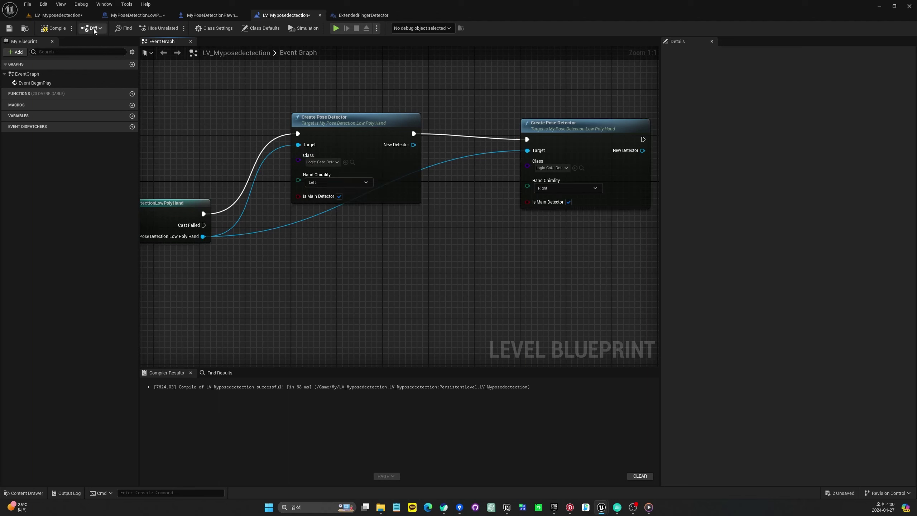
left_click(52, 28)
left_click(10, 28)
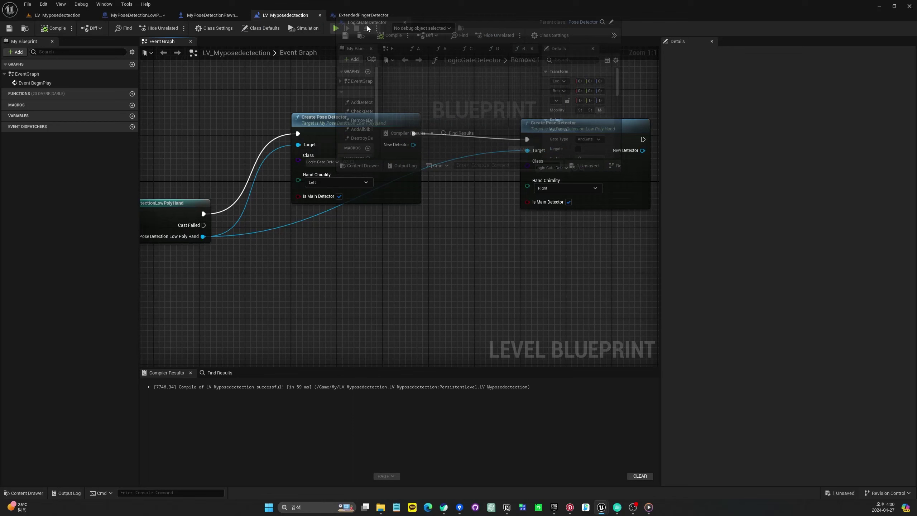
Glance at the LogicGateDetector class, then open the Create Pose Detector function definition
left_click(419, 19)
left_click(285, 18)
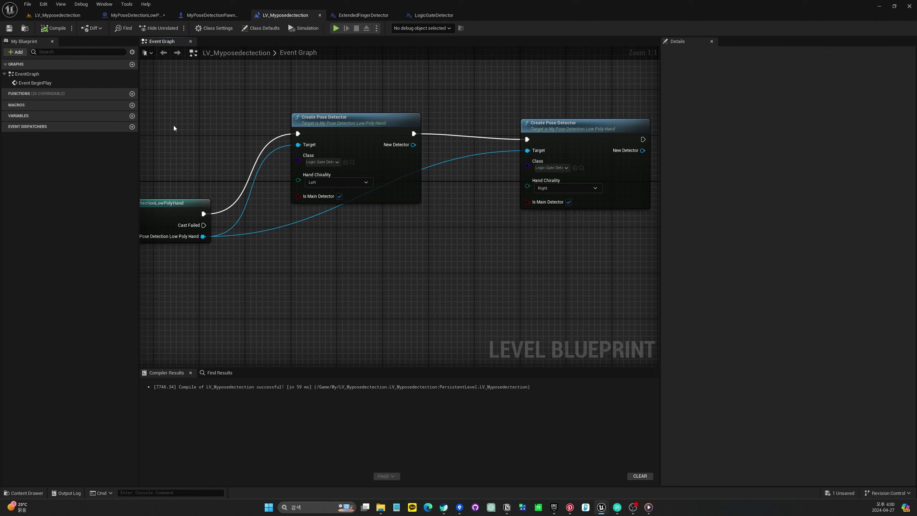
left_click(334, 117)
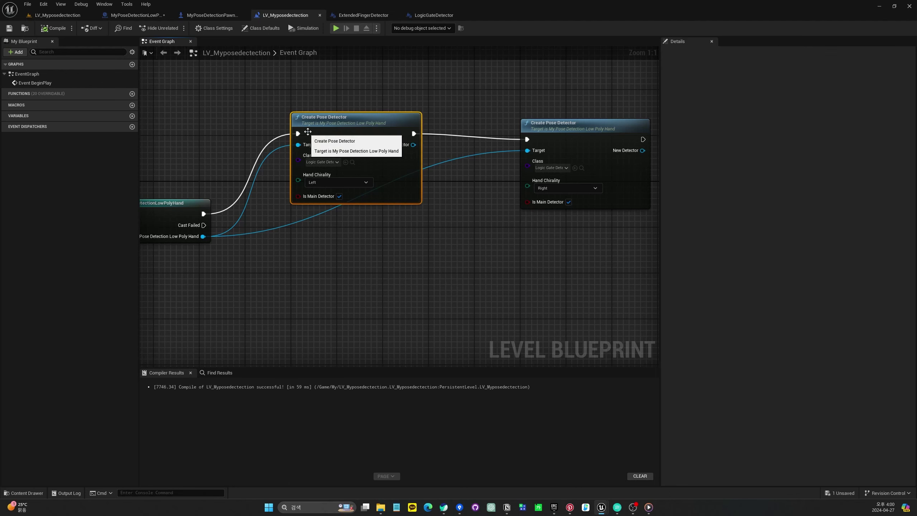
double_click(362, 123)
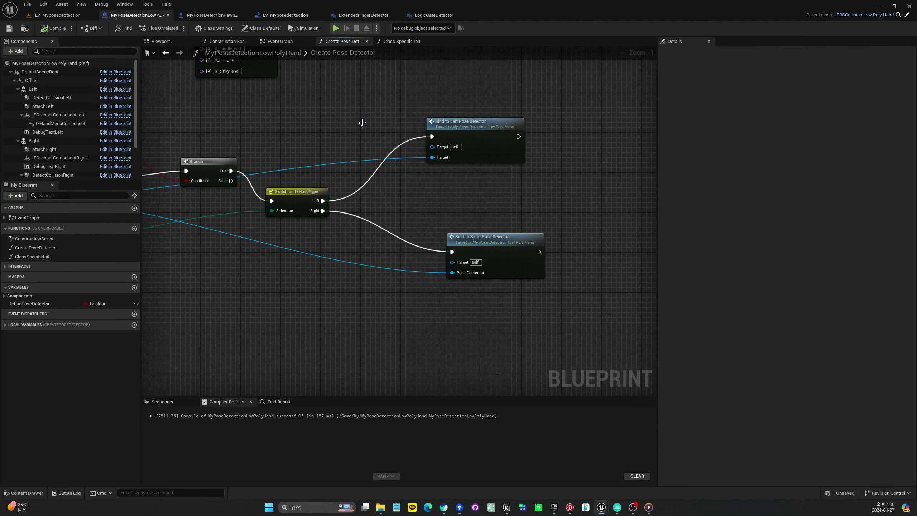
Open the Class Specific Init graph and center the Cast To LogicGateDetector detector chain
double_click(32, 257)
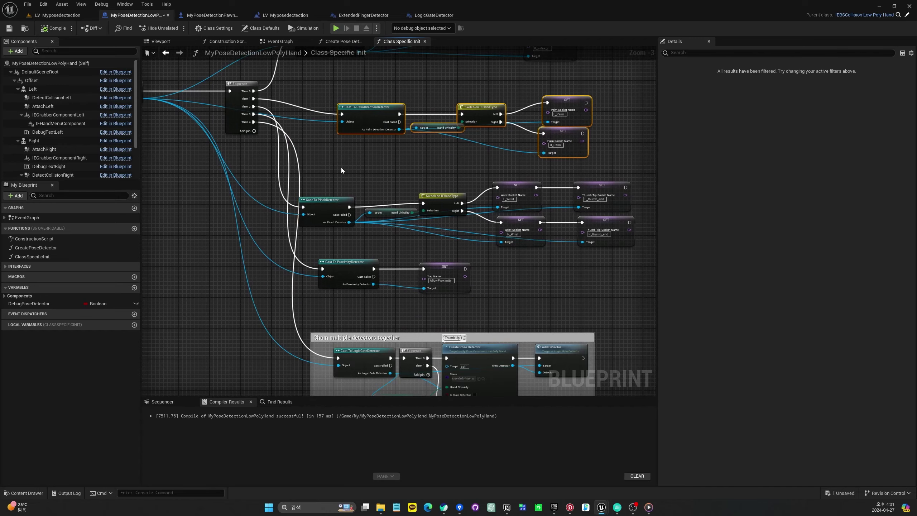
left_click_drag(341, 167, 620, 230)
left_click(540, 261)
right_click_drag(540, 261, 525, 223)
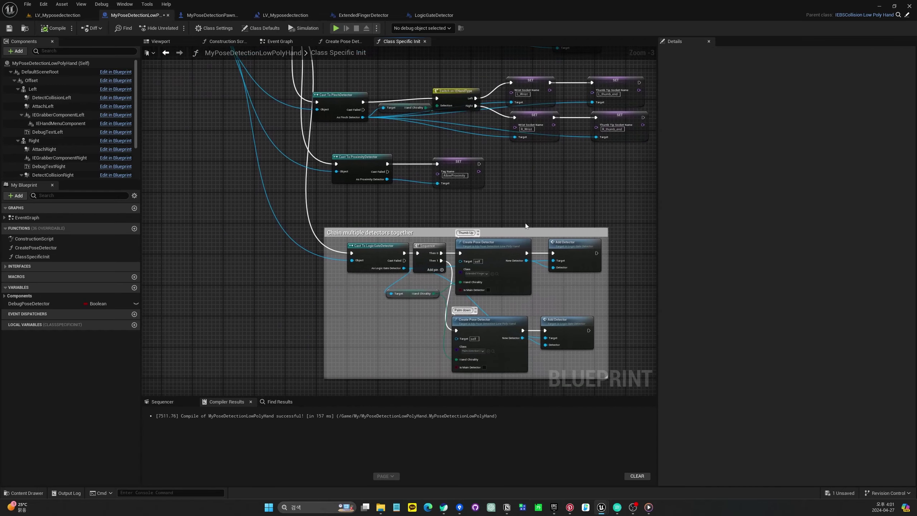
right_click_drag(374, 302, 363, 235)
scroll(362, 235, "up", 3)
right_click_drag(374, 282, 276, 178)
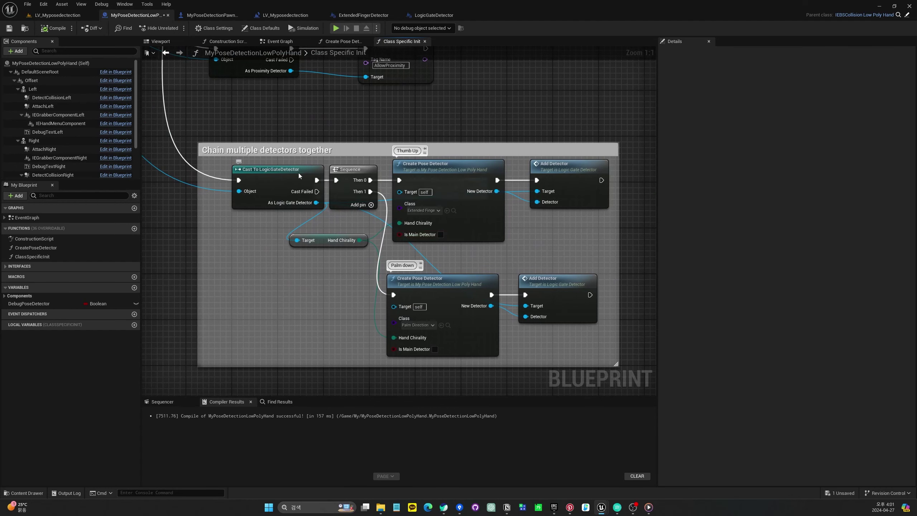
Enlarge the detector chain comment box by extending its lower corner and top edge
right_click_drag(545, 205, 366, 163)
left_click_drag(440, 326, 495, 349)
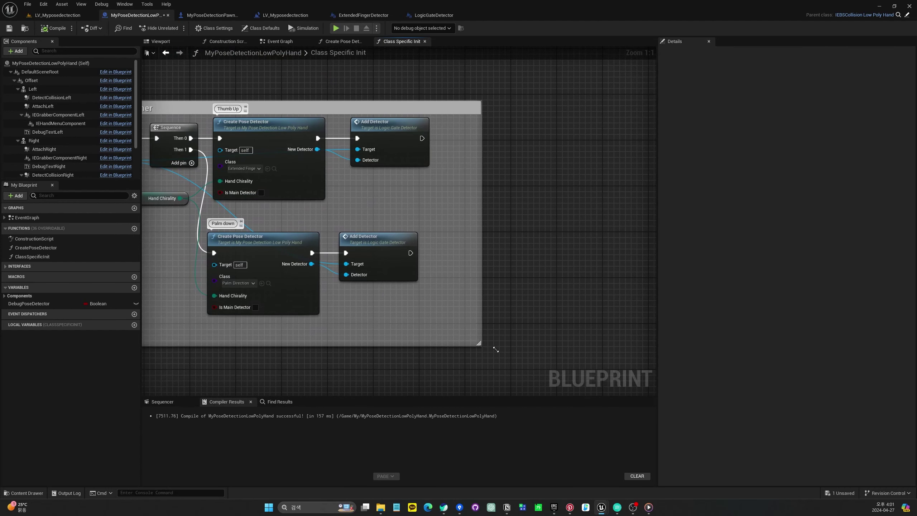
right_click_drag(448, 274, 588, 325)
left_click_drag(470, 152, 468, 127)
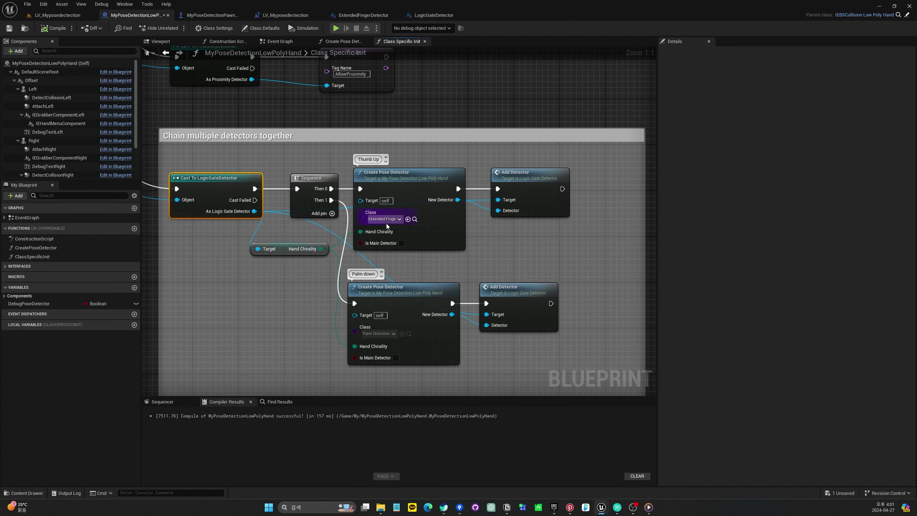
Nudge the Sequence node slightly left and the lower Add Detector node right
right_click_drag(281, 292, 315, 276)
left_click_drag(345, 162, 339, 162)
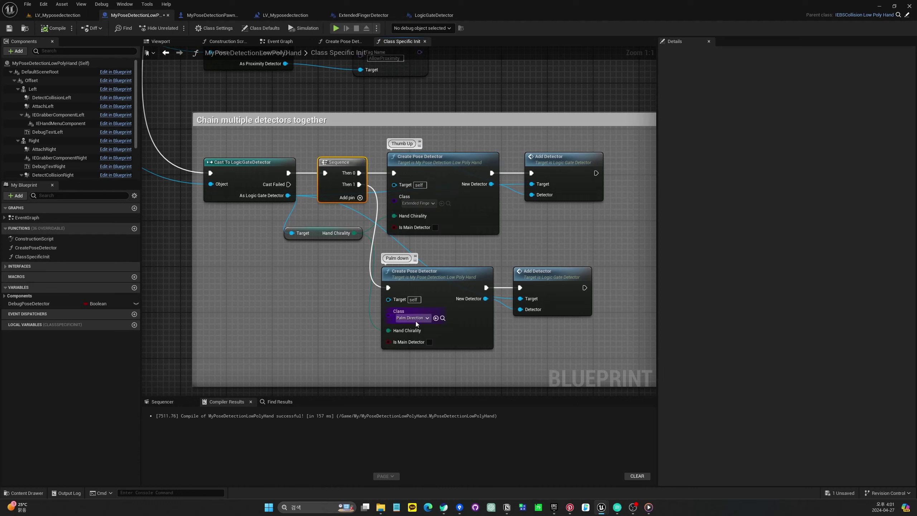
left_click_drag(545, 279, 567, 277)
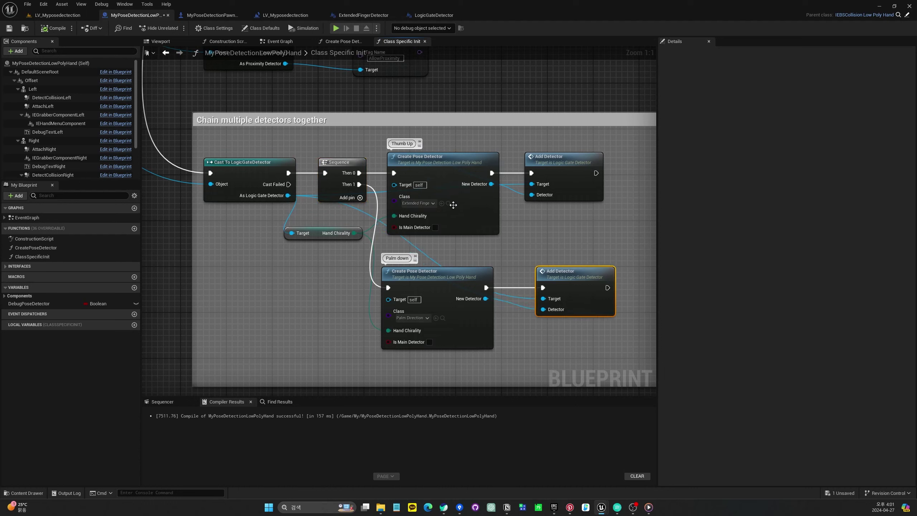
Inspect the ExtendedFingerDetector blueprint, then align the top Add Detector with the lower one
left_click(448, 203)
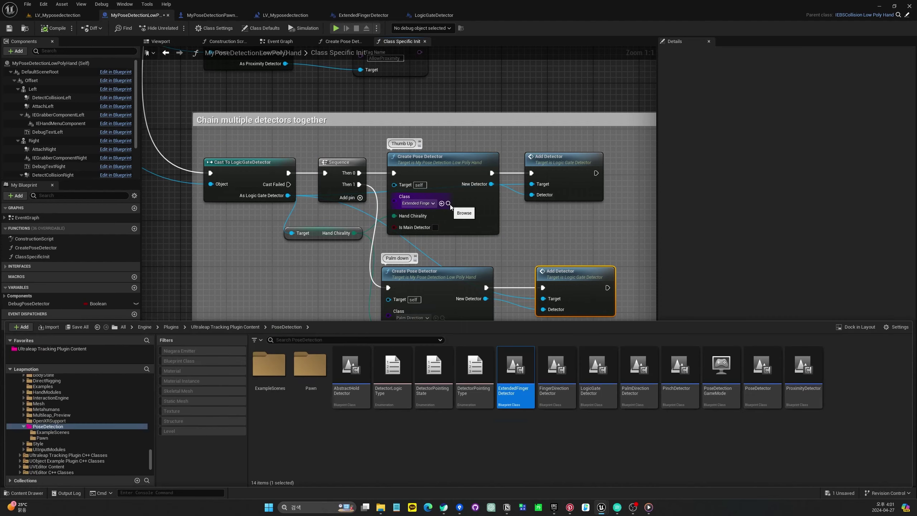
double_click(523, 374)
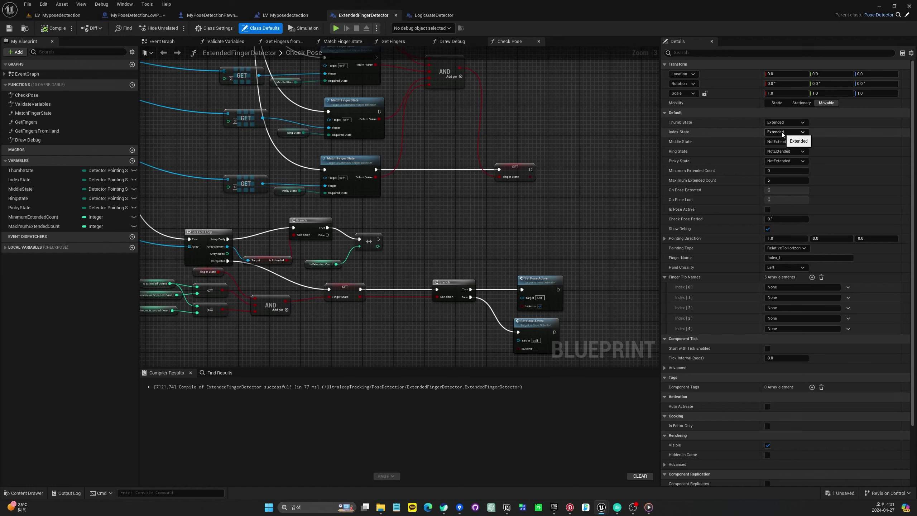
left_click(122, 16)
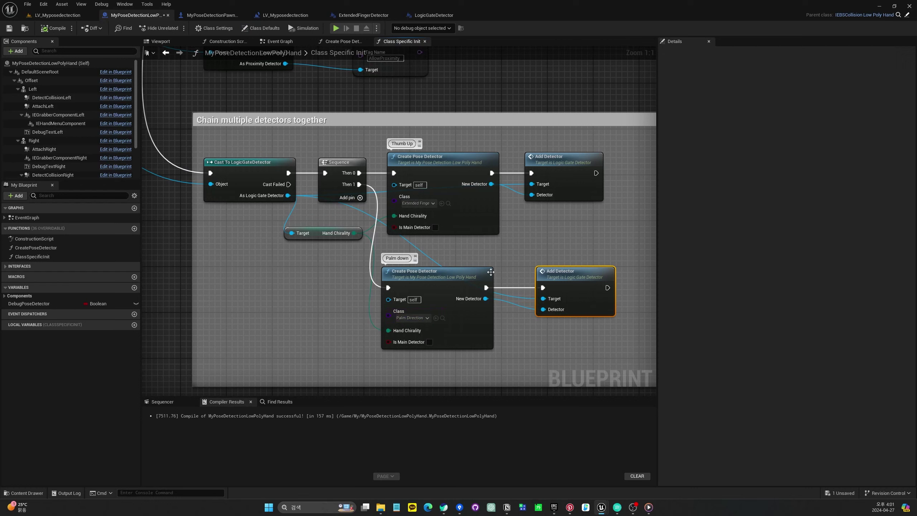
left_click_drag(574, 168, 585, 168)
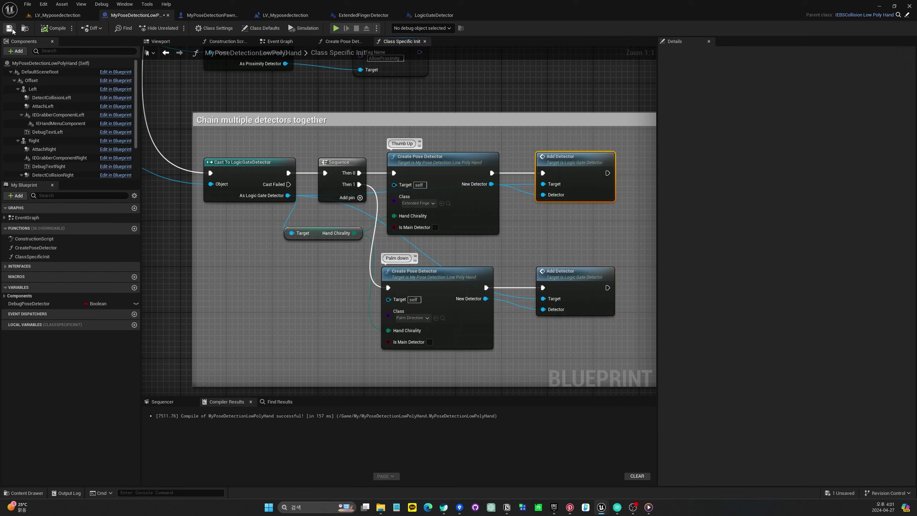
scroll(361, 204, "down", 1)
Frame the detector chain and review the Thumb Up detector's class choices without changing them
right_click_drag(361, 204, 456, 252)
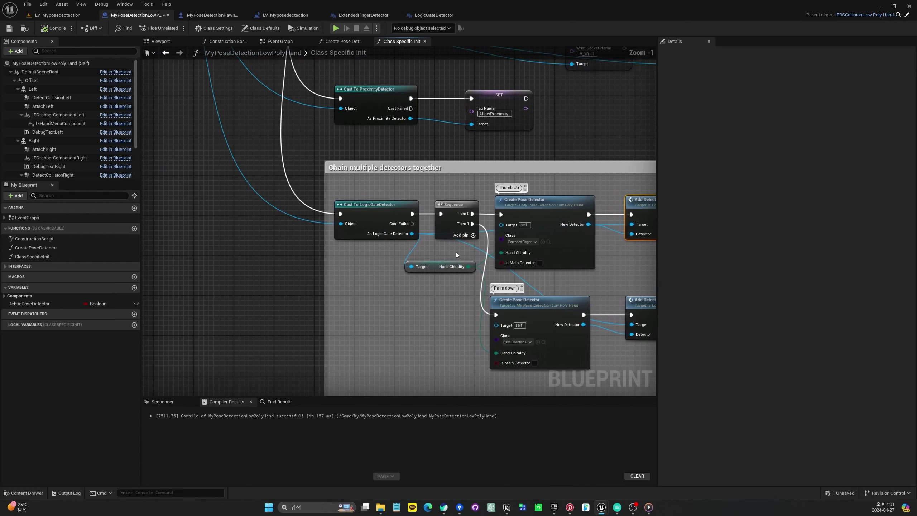
scroll(456, 252, "down", 3)
scroll(402, 293, "up", 3)
right_click_drag(402, 293, 366, 271)
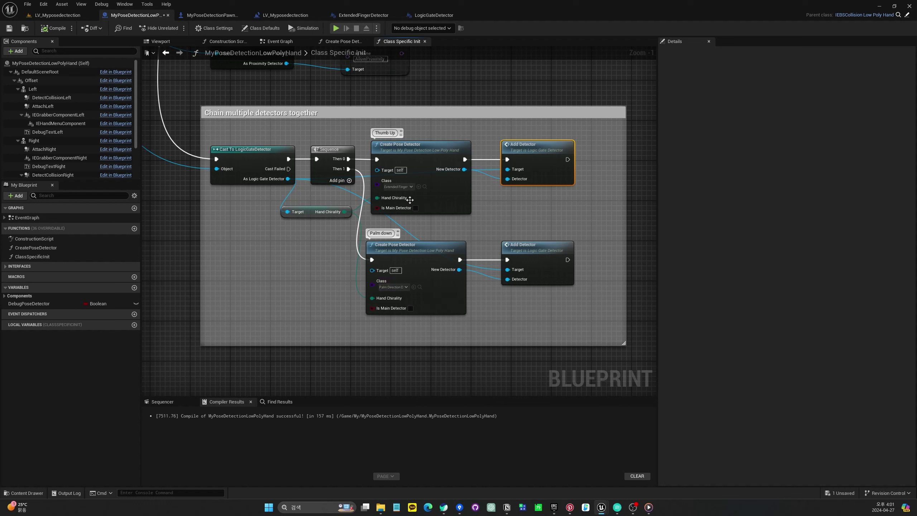
left_click(404, 186)
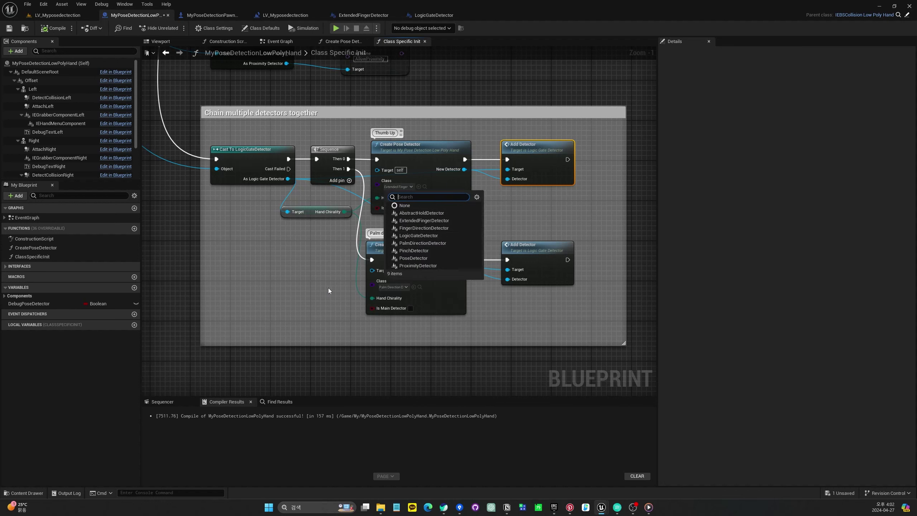
left_click(328, 289)
Add a Then 2 output, duplicate the Palm down detector pair, and wire Then 2 to it
left_click(350, 181)
left_click(431, 245)
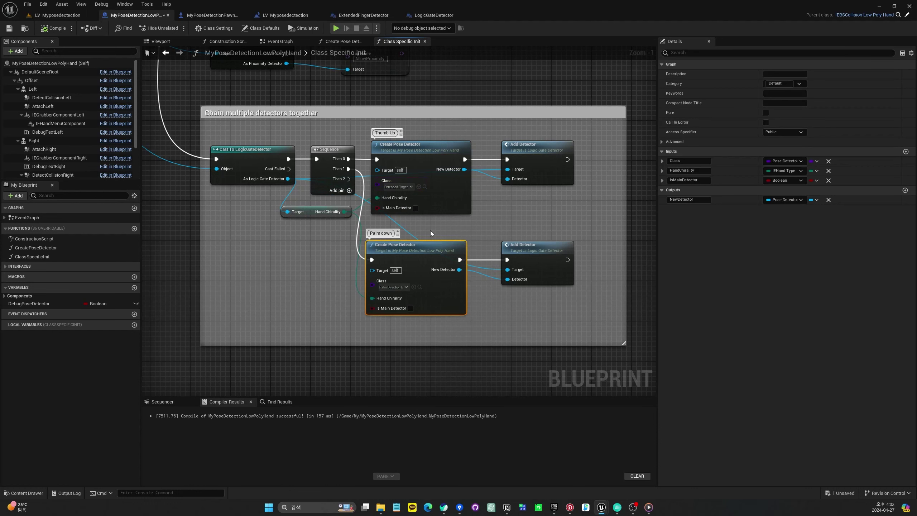
right_click_drag(494, 343, 497, 276)
key("ctrl+c")
key("ctrl+v")
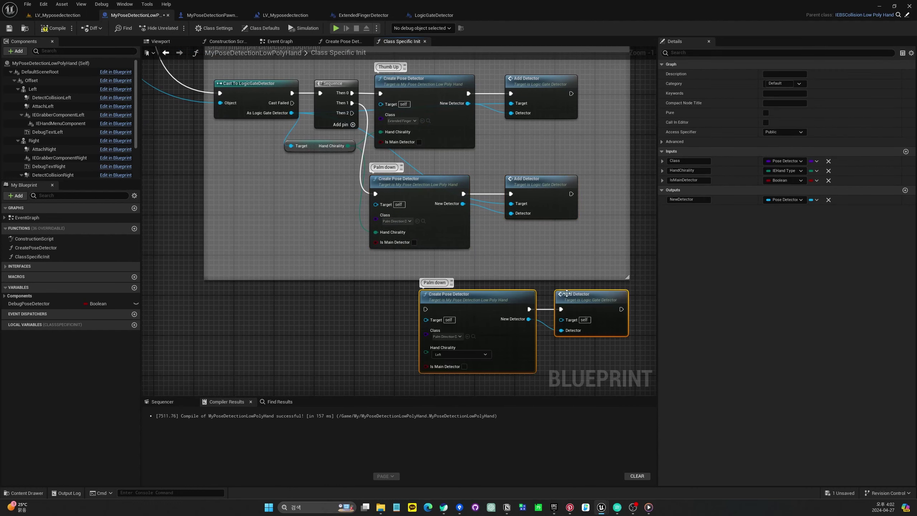
left_click_drag(451, 289, 401, 279)
left_click_drag(353, 115, 376, 294)
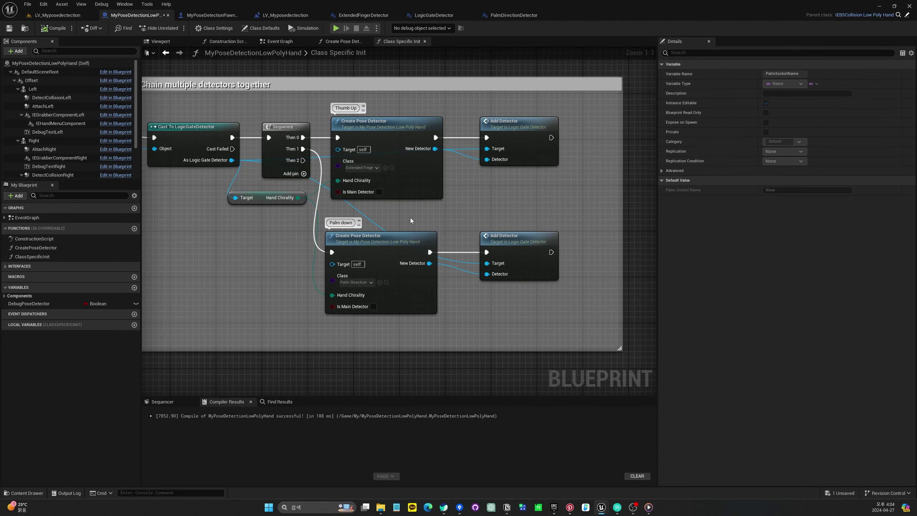
right_click_drag(407, 231, 440, 227)
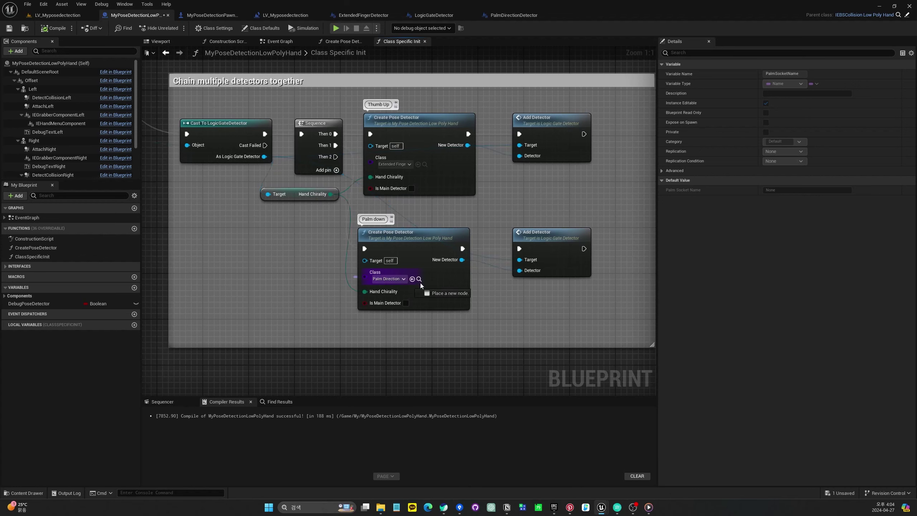
Set PalmDirectionDetector's Pointing Type to RelativeToWorld, then play the pose-detection level
left_click(419, 279)
double_click(639, 383)
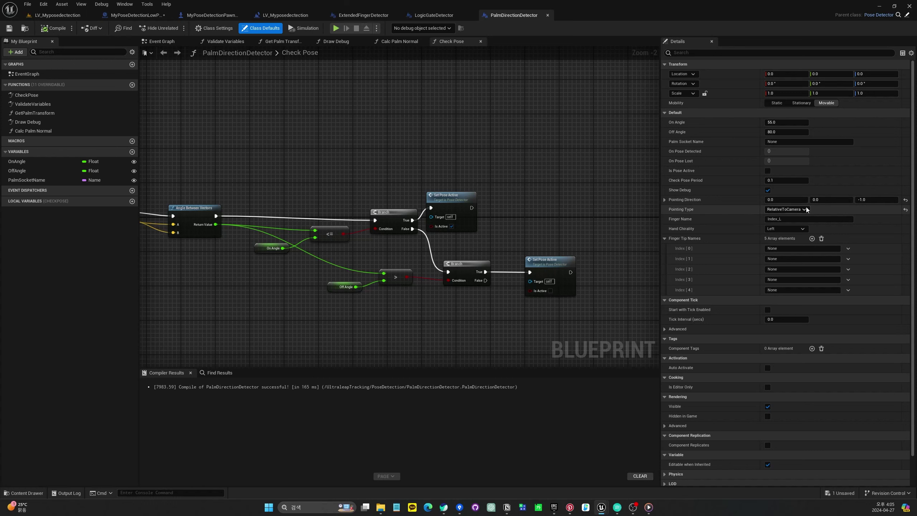
left_click(786, 210)
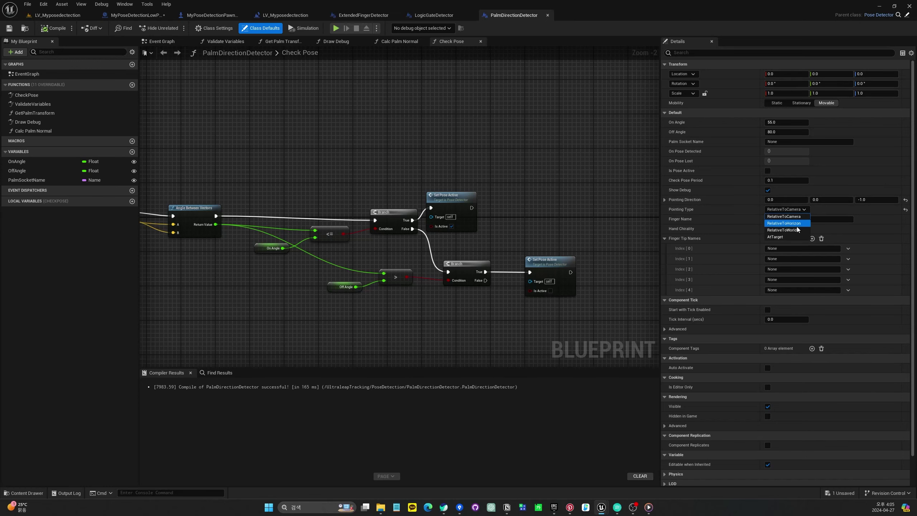
left_click(782, 225)
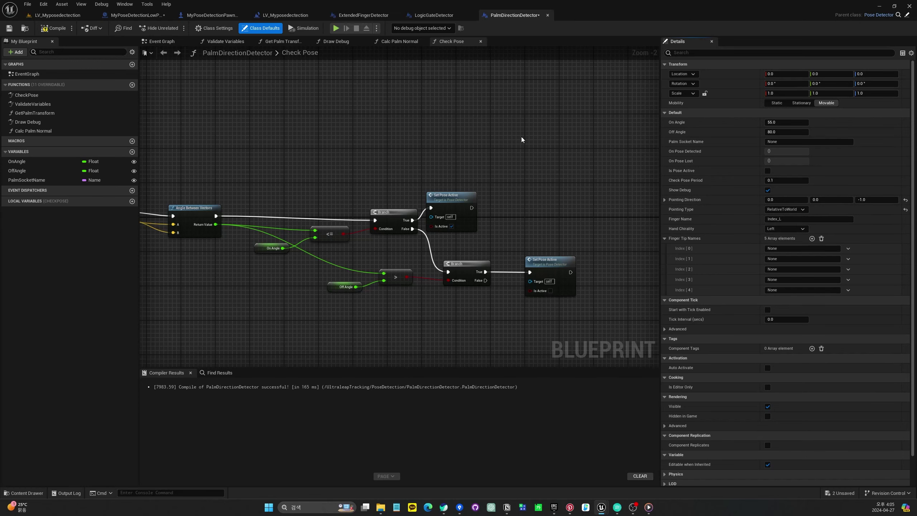
left_click(58, 14)
left_click(175, 28)
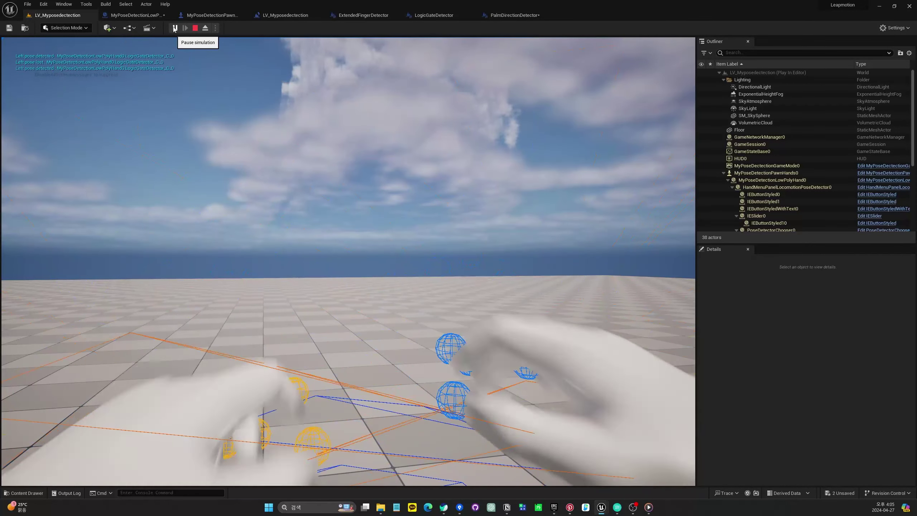
Stop the play session and nudge the lower Add Detector node into place
left_click(196, 29)
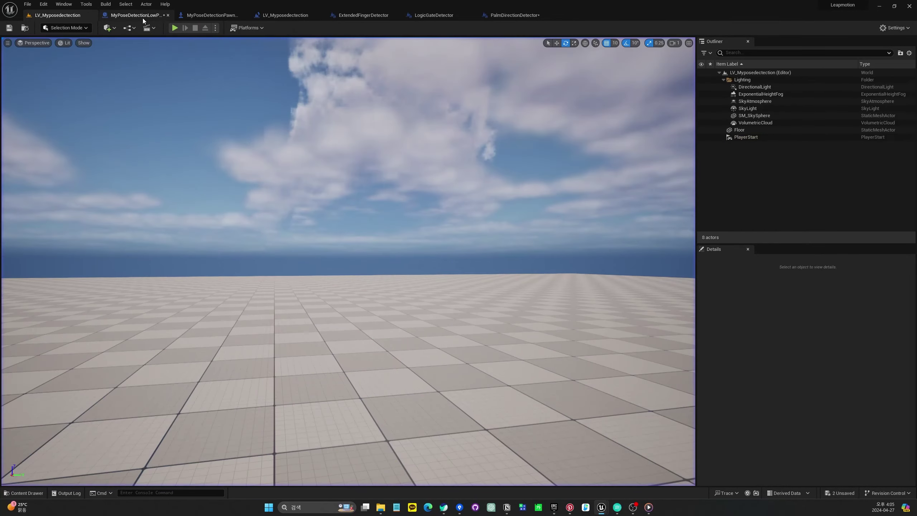
left_click(143, 16)
left_click_drag(557, 243, 563, 249)
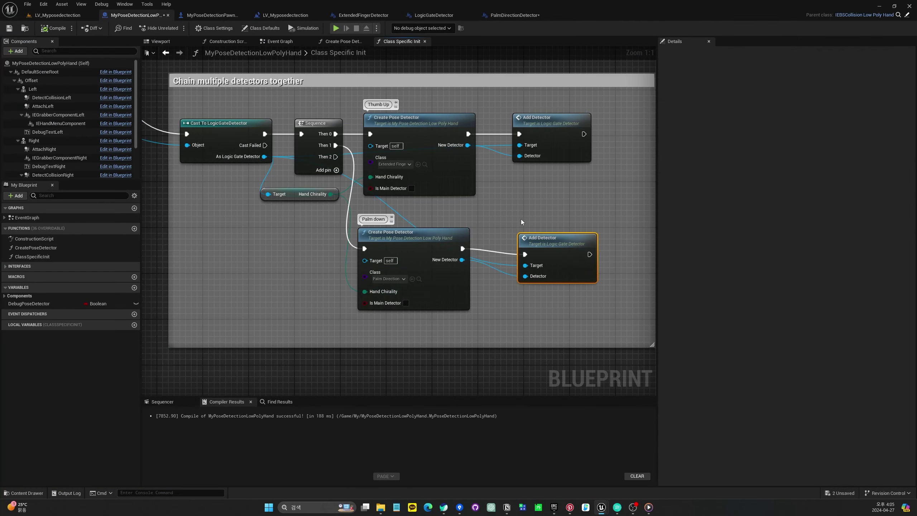
right_click_drag(521, 222, 475, 219)
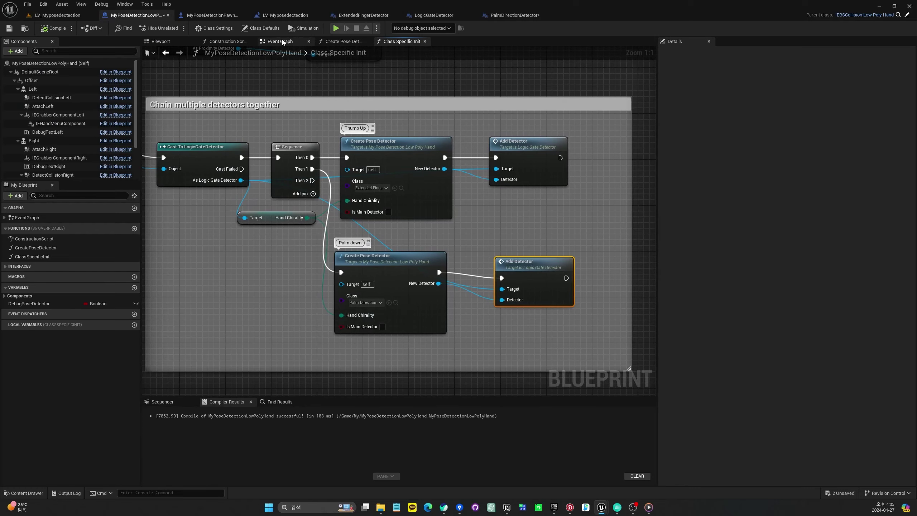
Open the hand blueprint's Event Graph and survey its pose bind and print nodes
left_click(283, 42)
right_click_drag(376, 192, 435, 221)
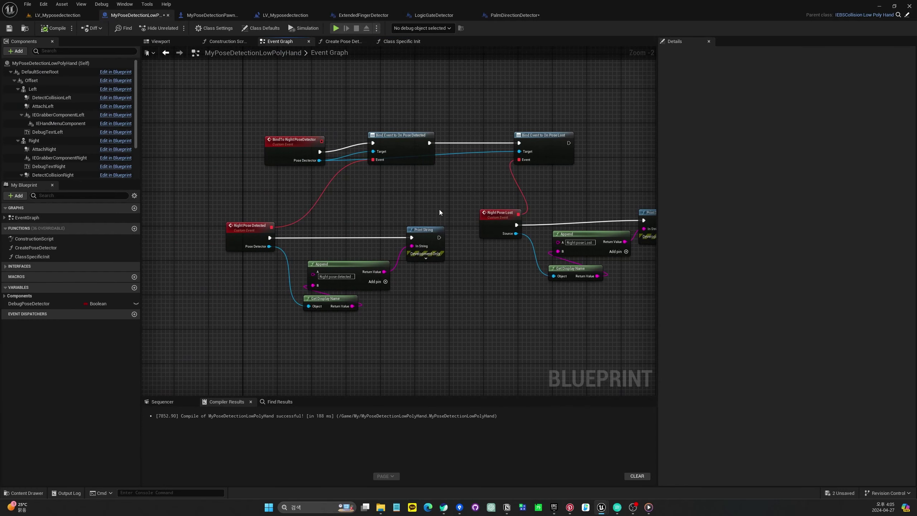
left_click(62, 17)
left_click(150, 17)
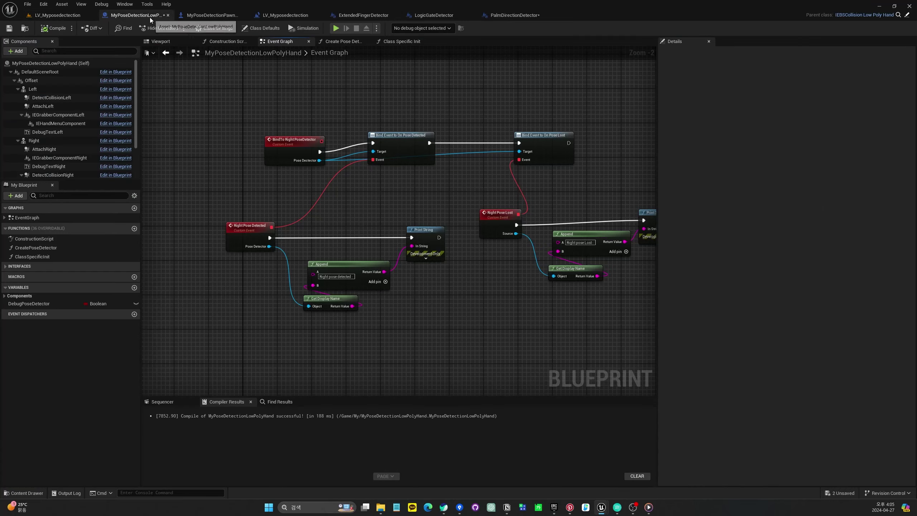
scroll(430, 206, "down", 1)
right_click_drag(430, 208, 319, 258)
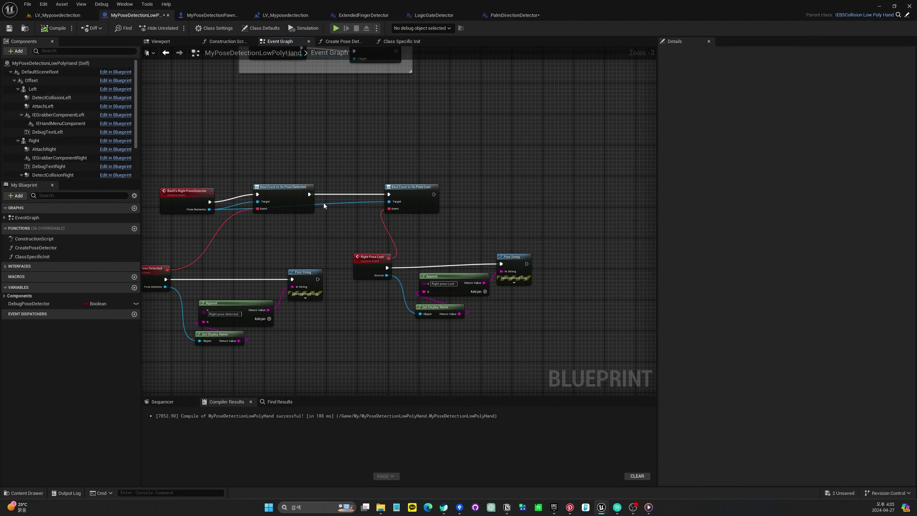
right_click_drag(324, 203, 354, 313)
scroll(371, 314, "down", 2)
scroll(371, 314, "down", 1)
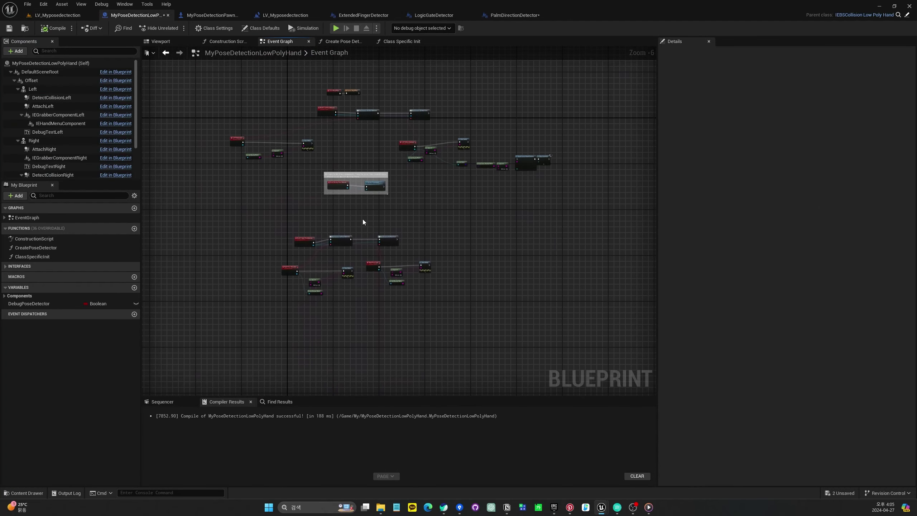
scroll(362, 220, "up", 3)
right_click_drag(392, 288, 415, 202)
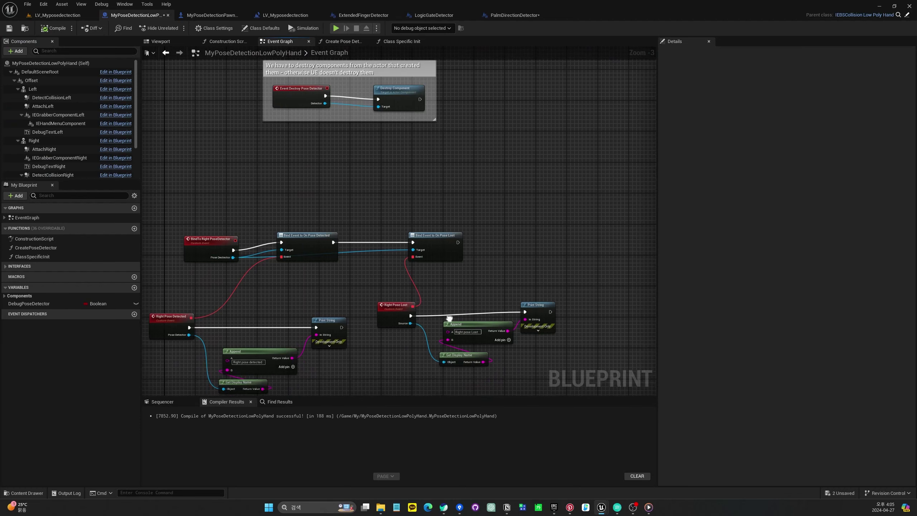
Move the Right Pose Lost node group to the right
left_click_drag(500, 289, 520, 292)
left_click_drag(487, 267, 536, 275)
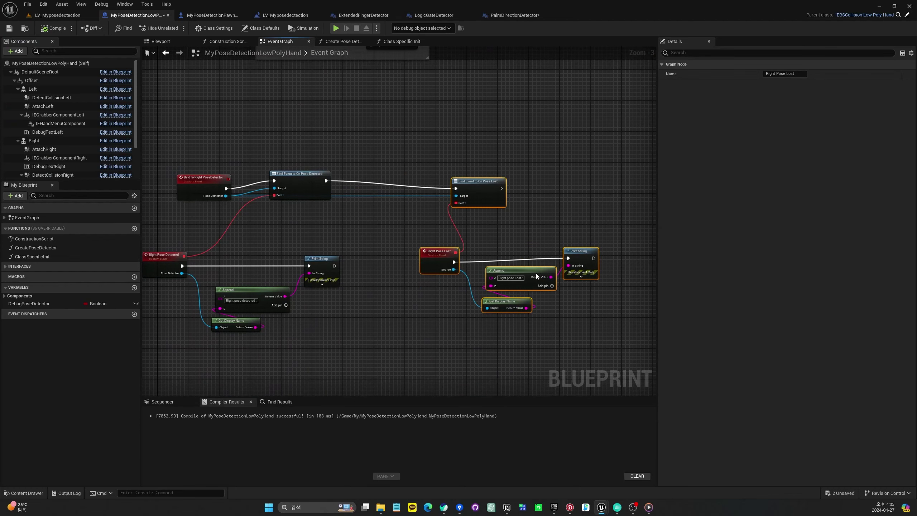
left_click(428, 228)
scroll(415, 227, "down", 2)
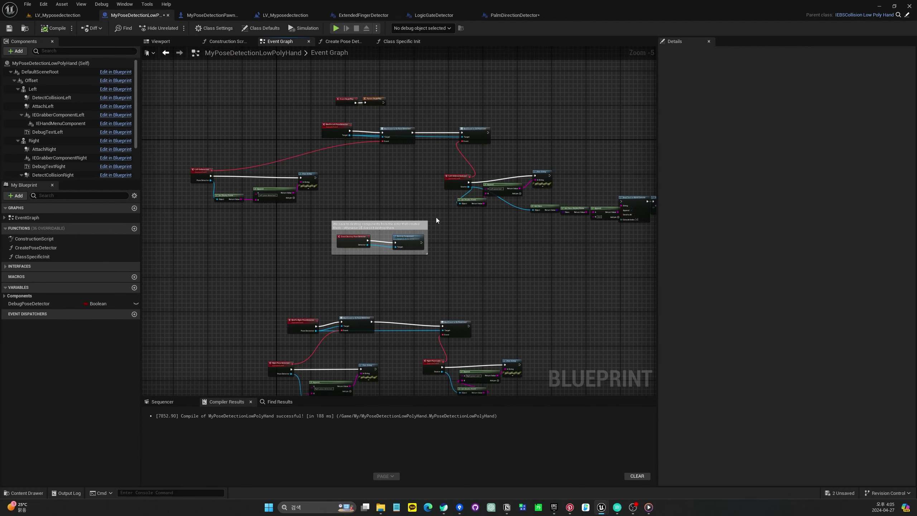